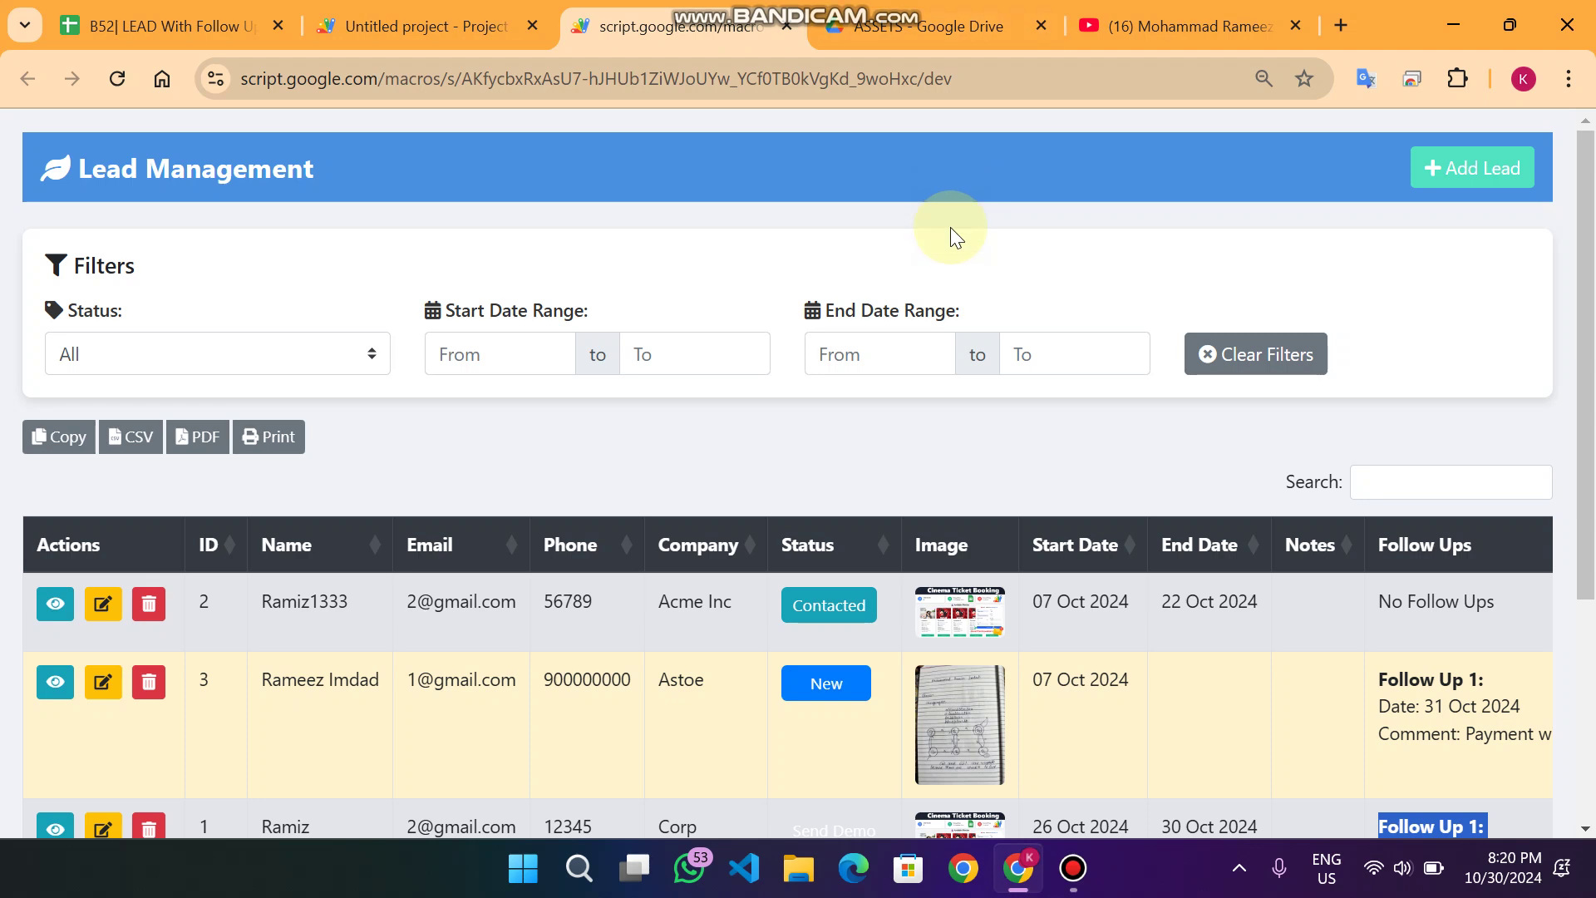
- Highlight the Lead Management title, lead 2's details and lead 3's follow-up heading in the table
scroll(950, 226, down, 1)
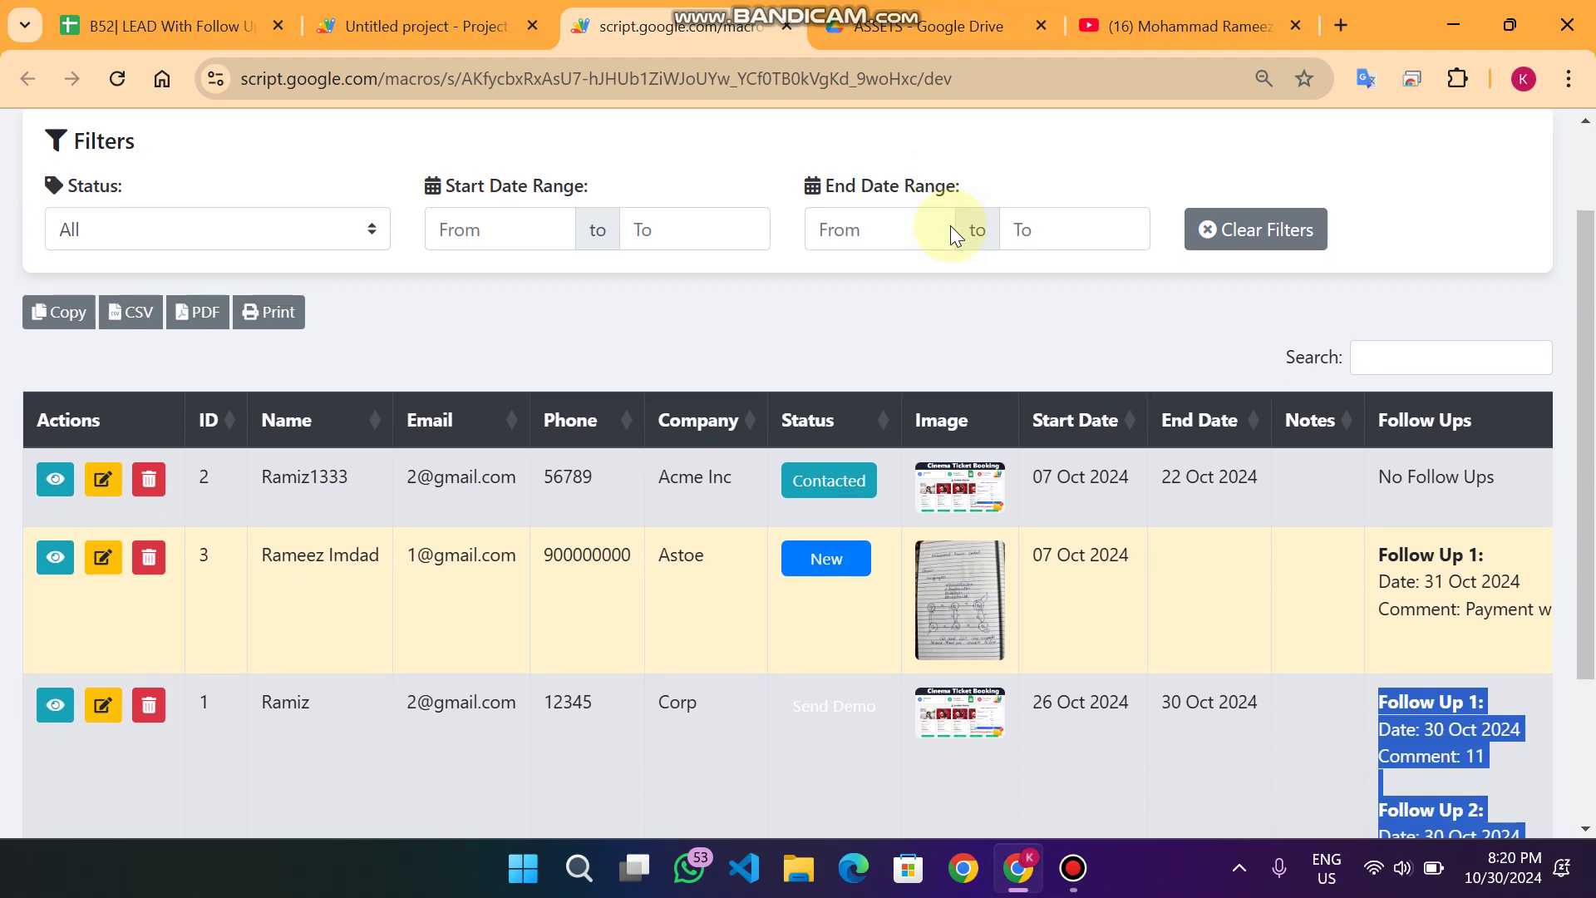
click(795, 302)
scroll(795, 302, up, 1)
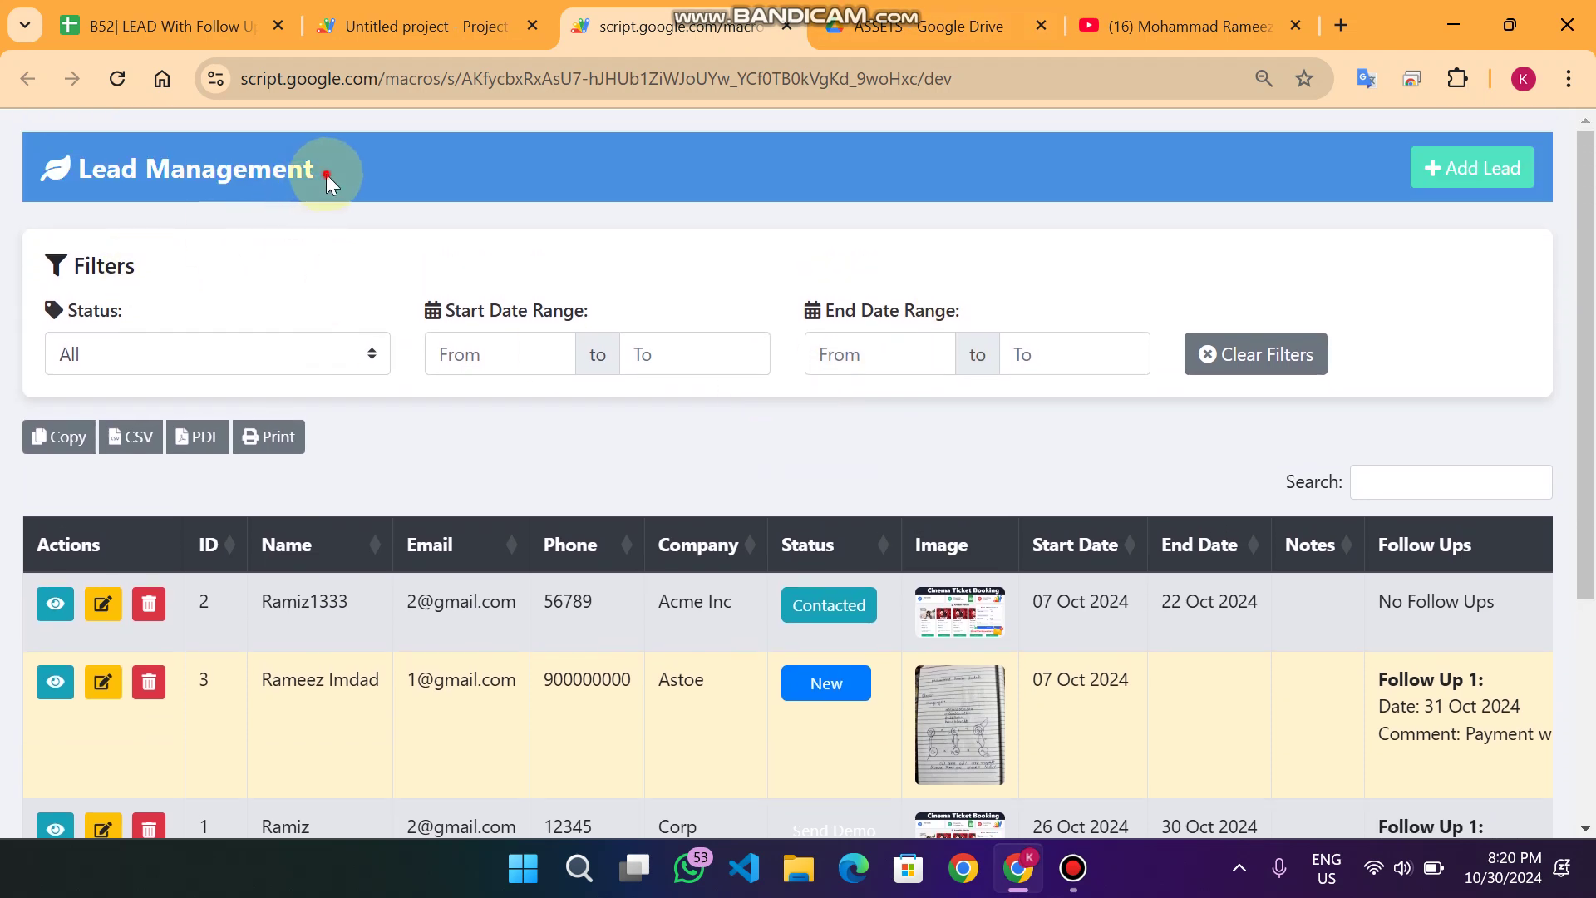
drag(326, 173, 73, 176)
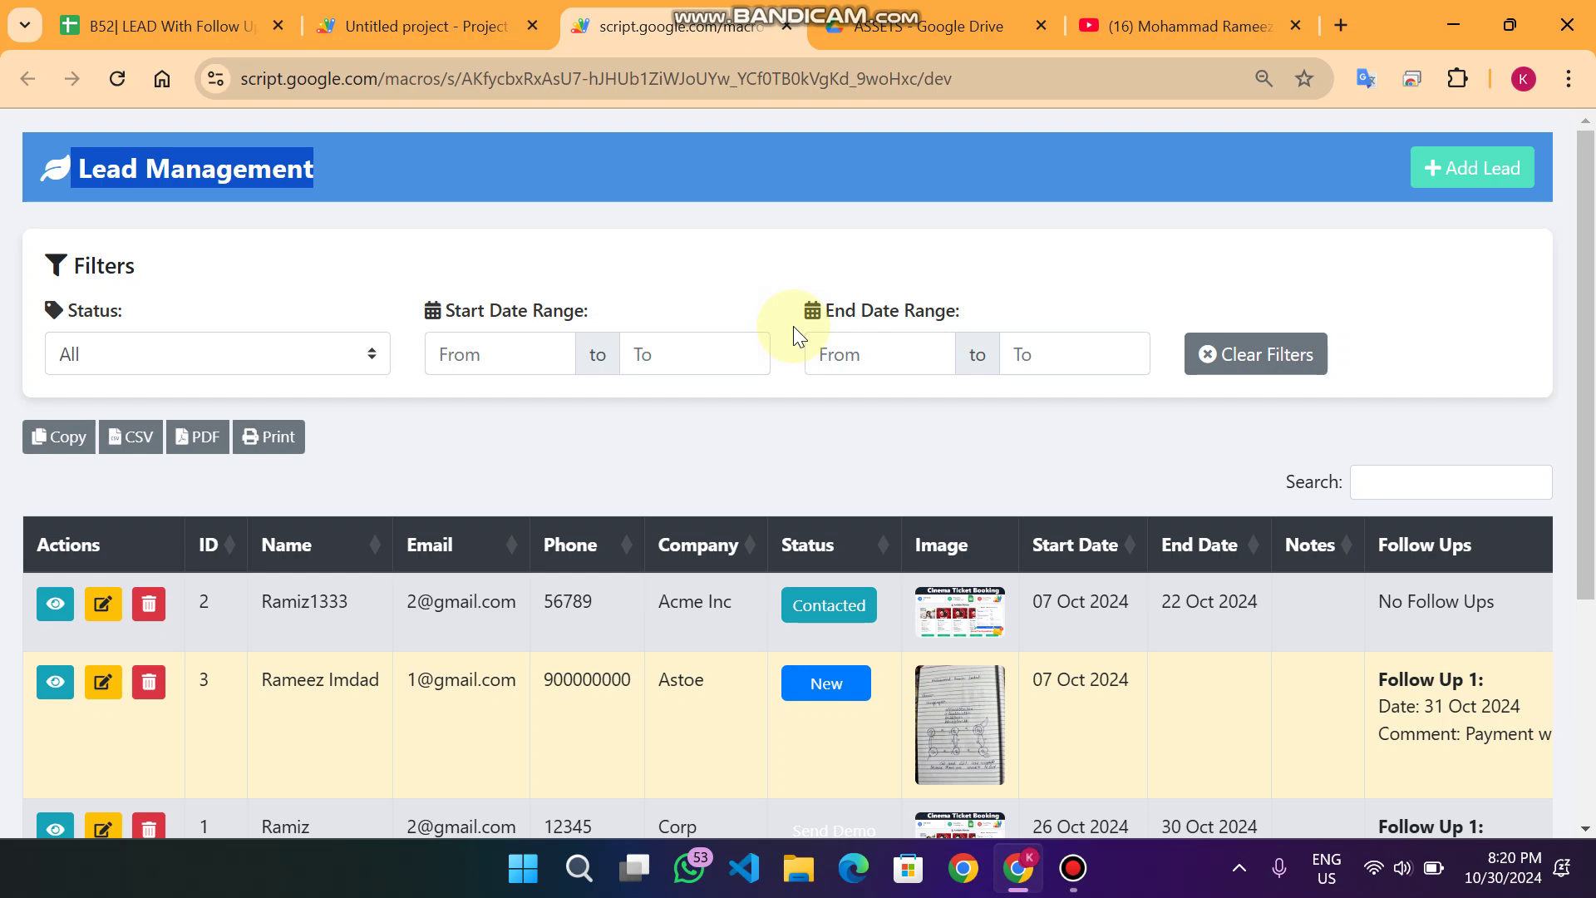
scroll(808, 321, down, 3)
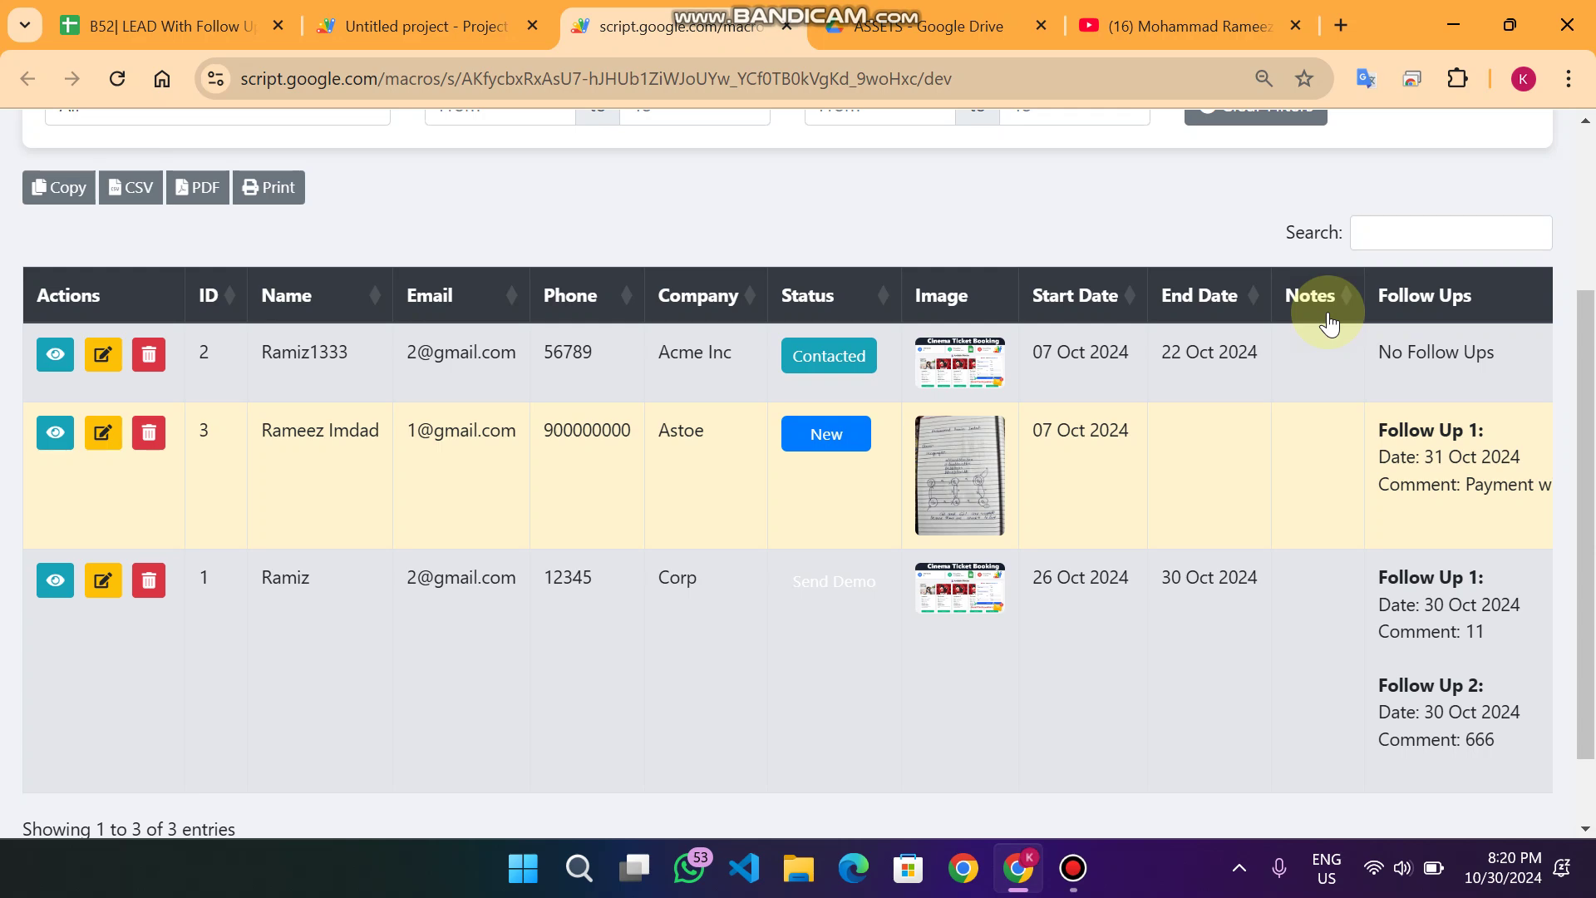
scroll(1315, 390, up, 3)
scroll(1221, 407, down, 1)
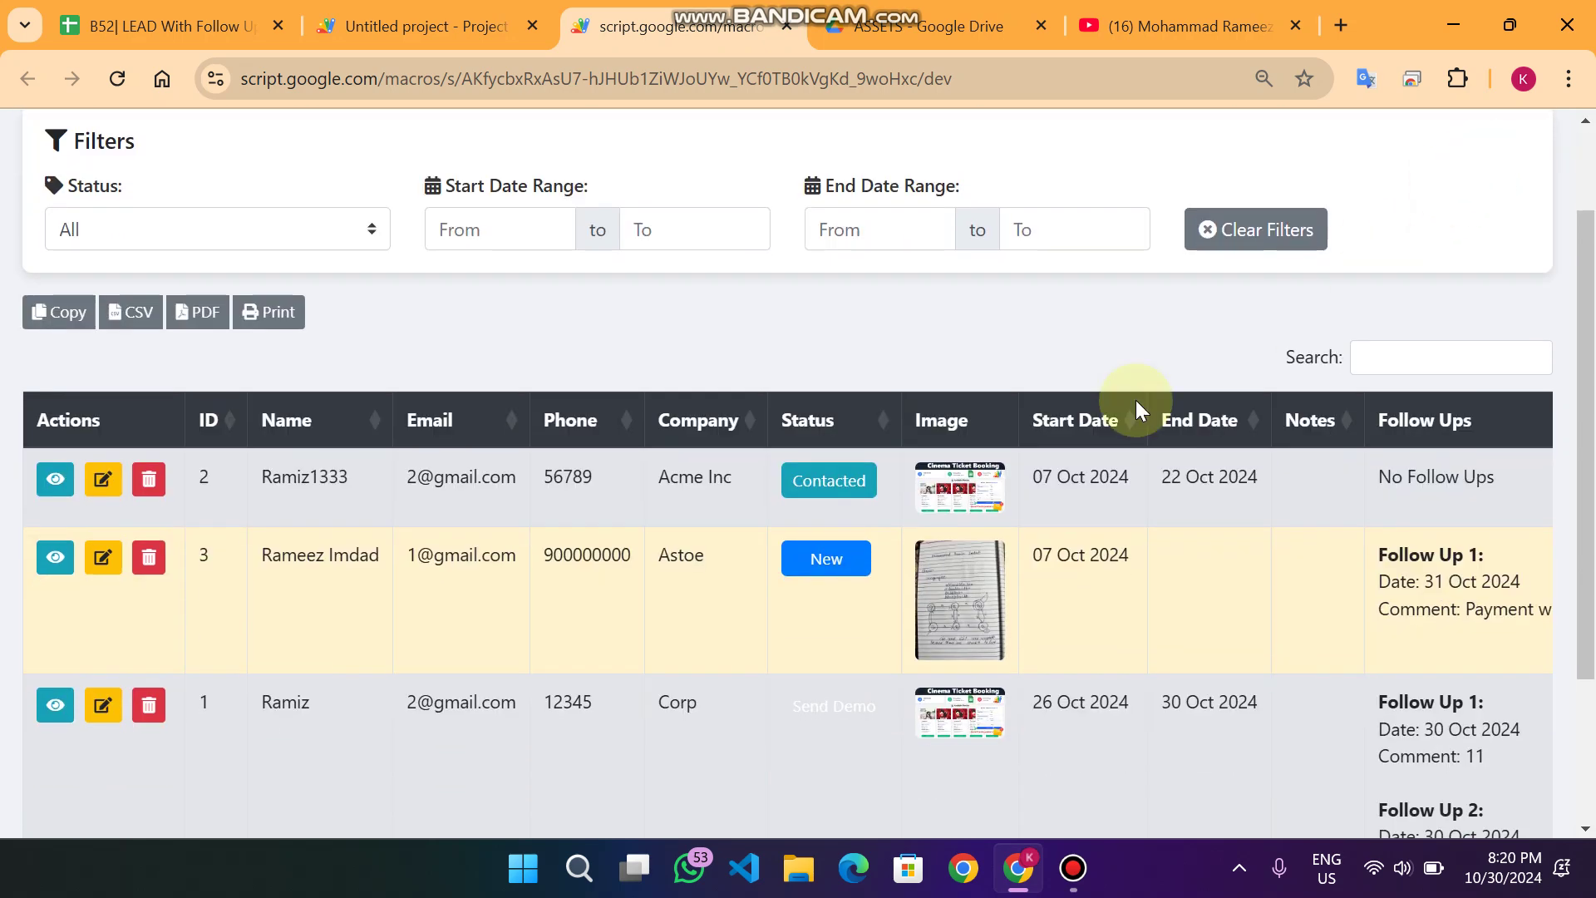
drag(1518, 475, 4, 486)
click(1213, 493)
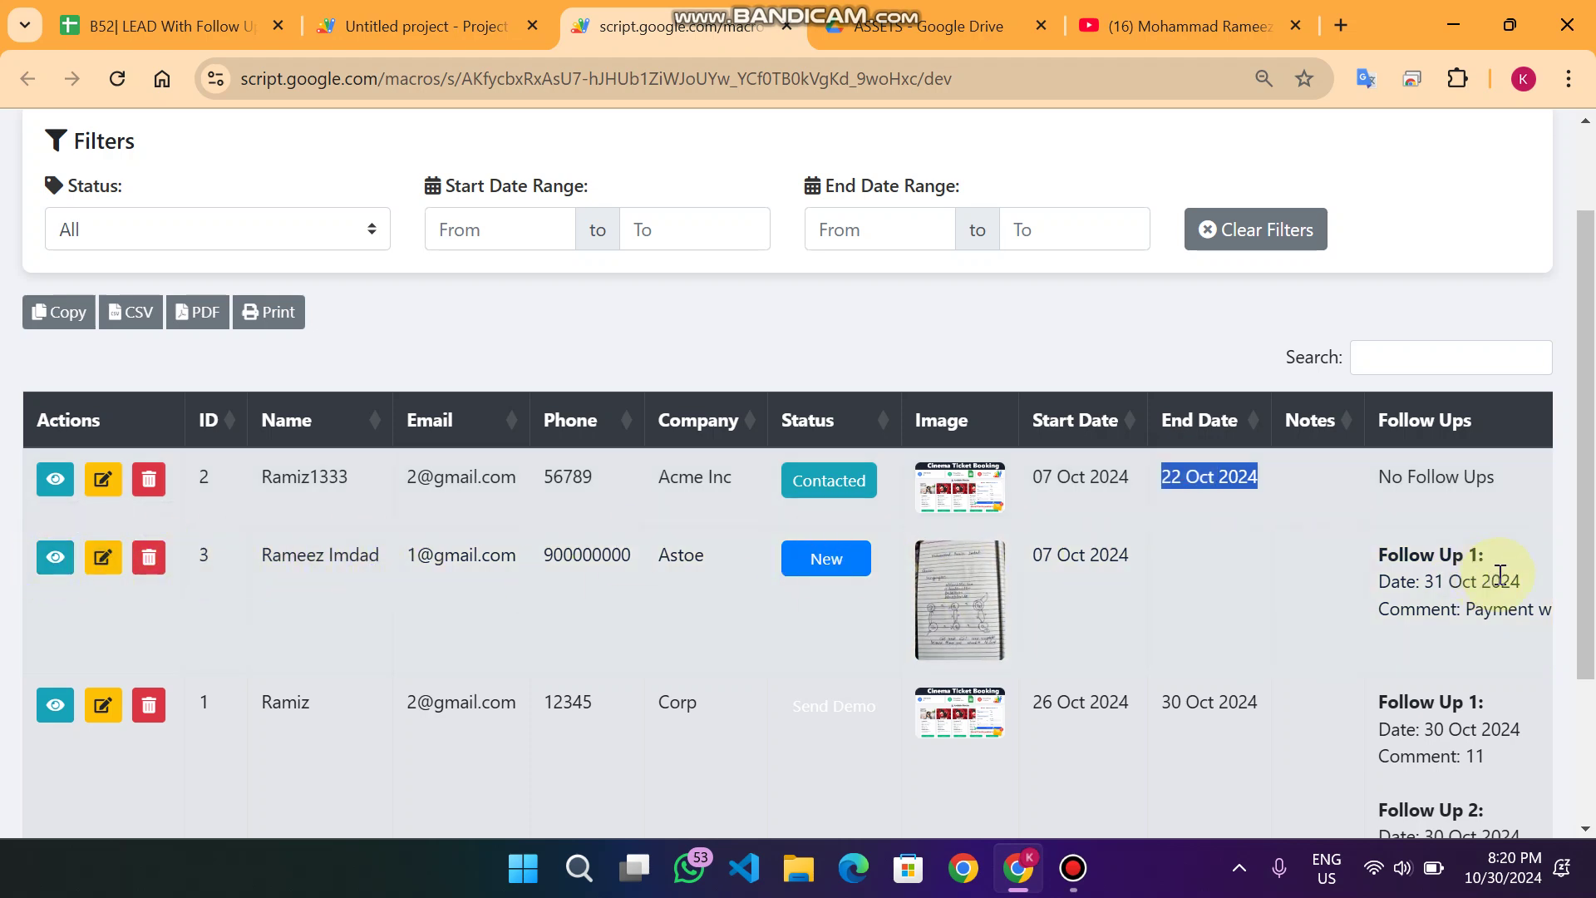
drag(1483, 554, 1374, 553)
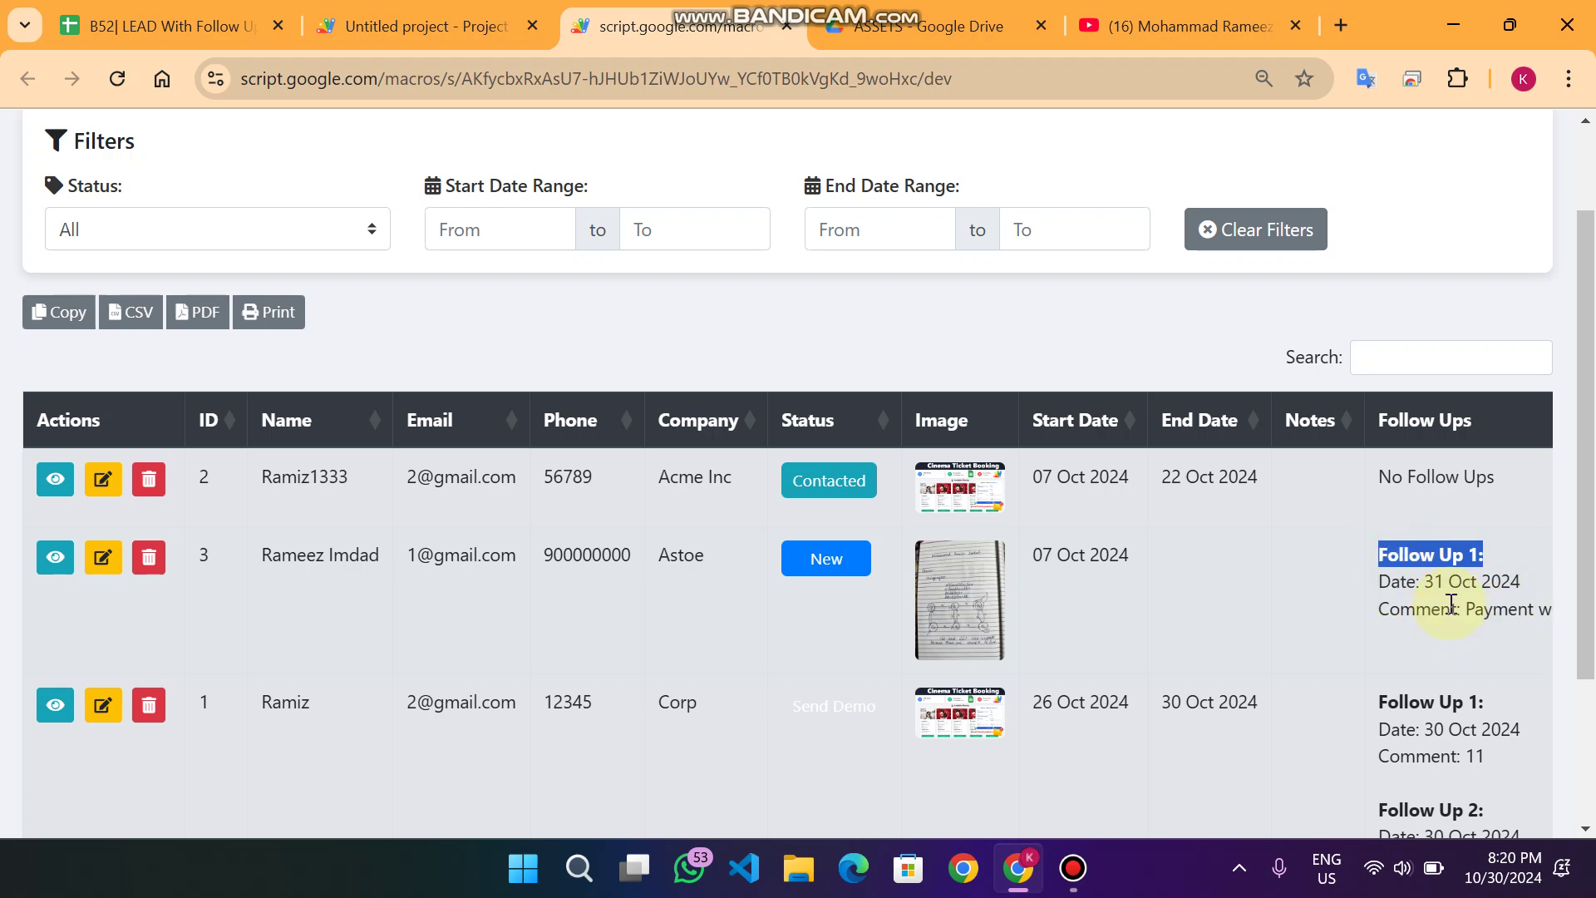
scroll(1450, 602, down, 1)
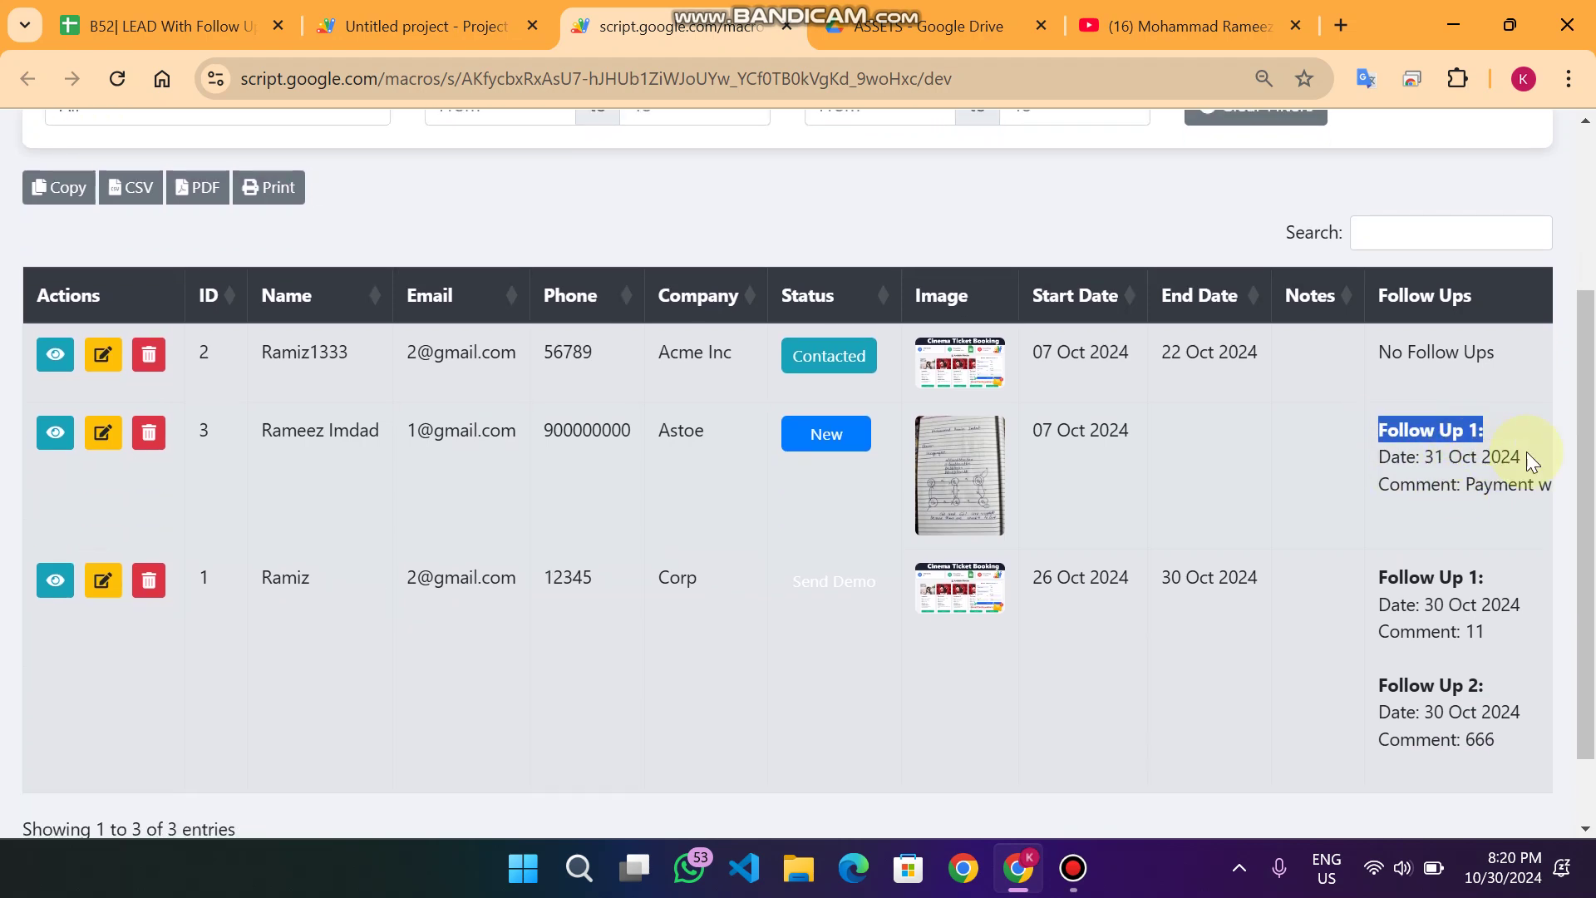
drag(1526, 456, 1378, 466)
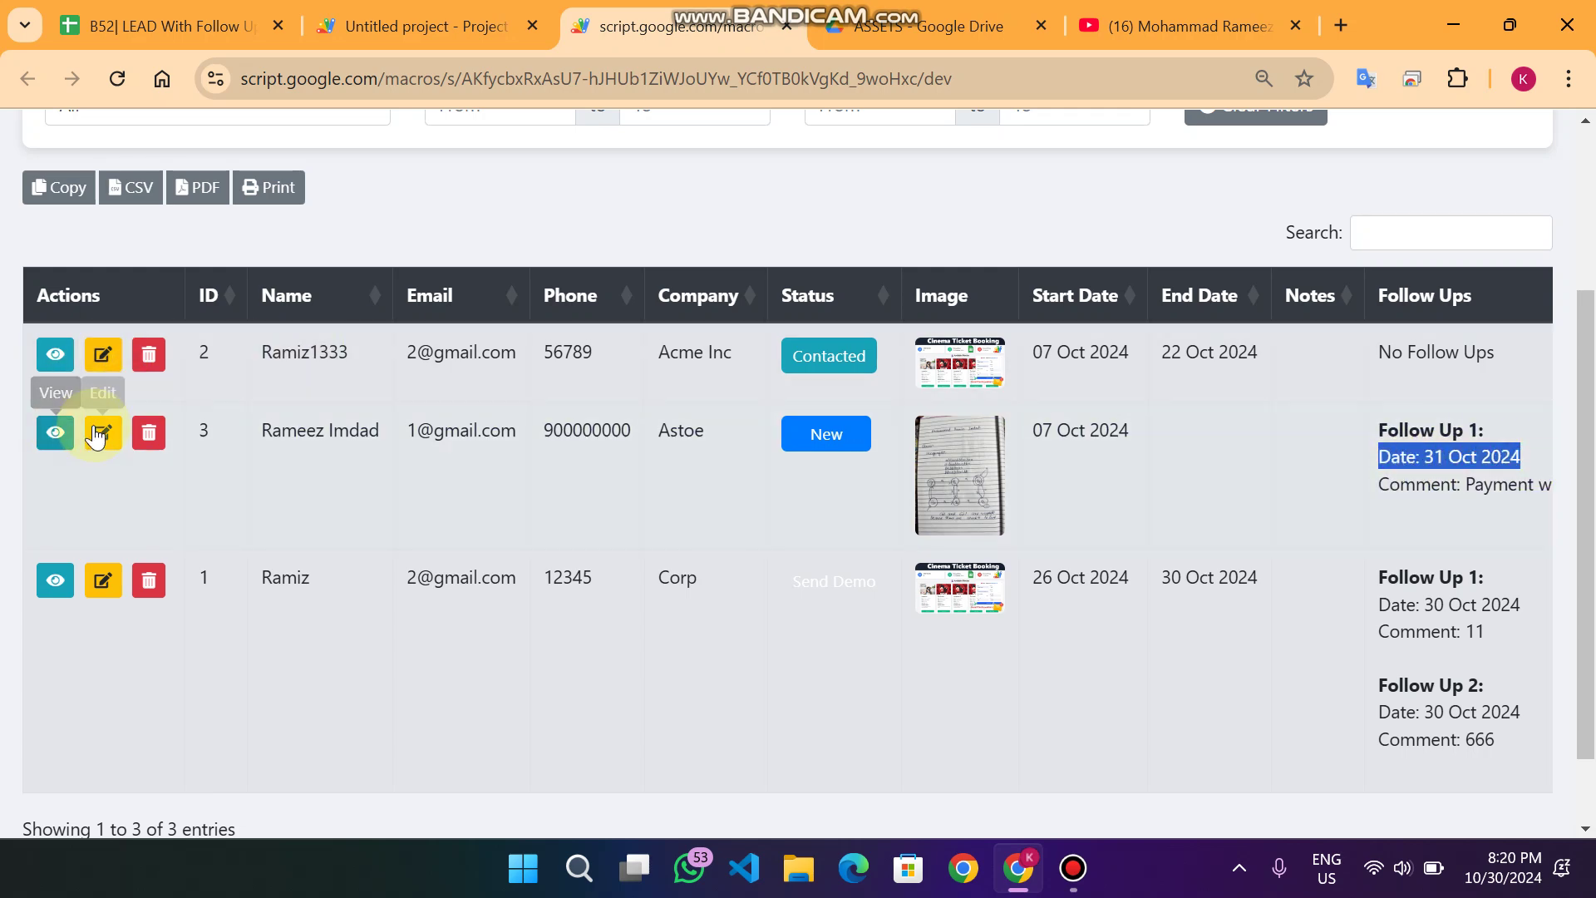
- Add a second follow-up dated 05 Nov 2024 to lead 3 and save the lead
click(102, 433)
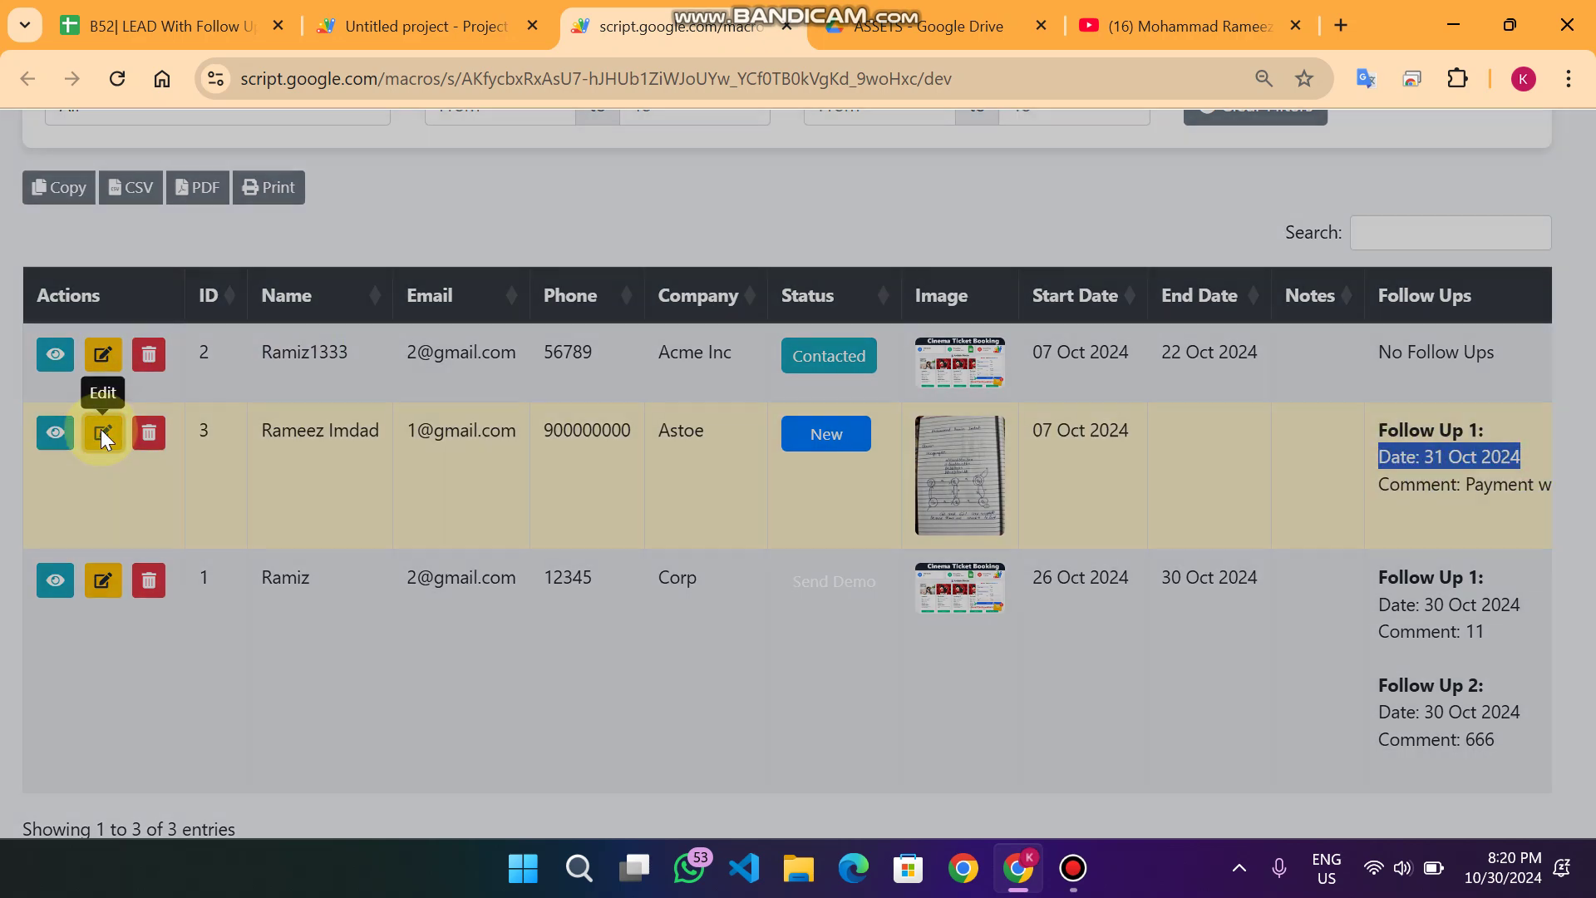
scroll(468, 375, down, 4)
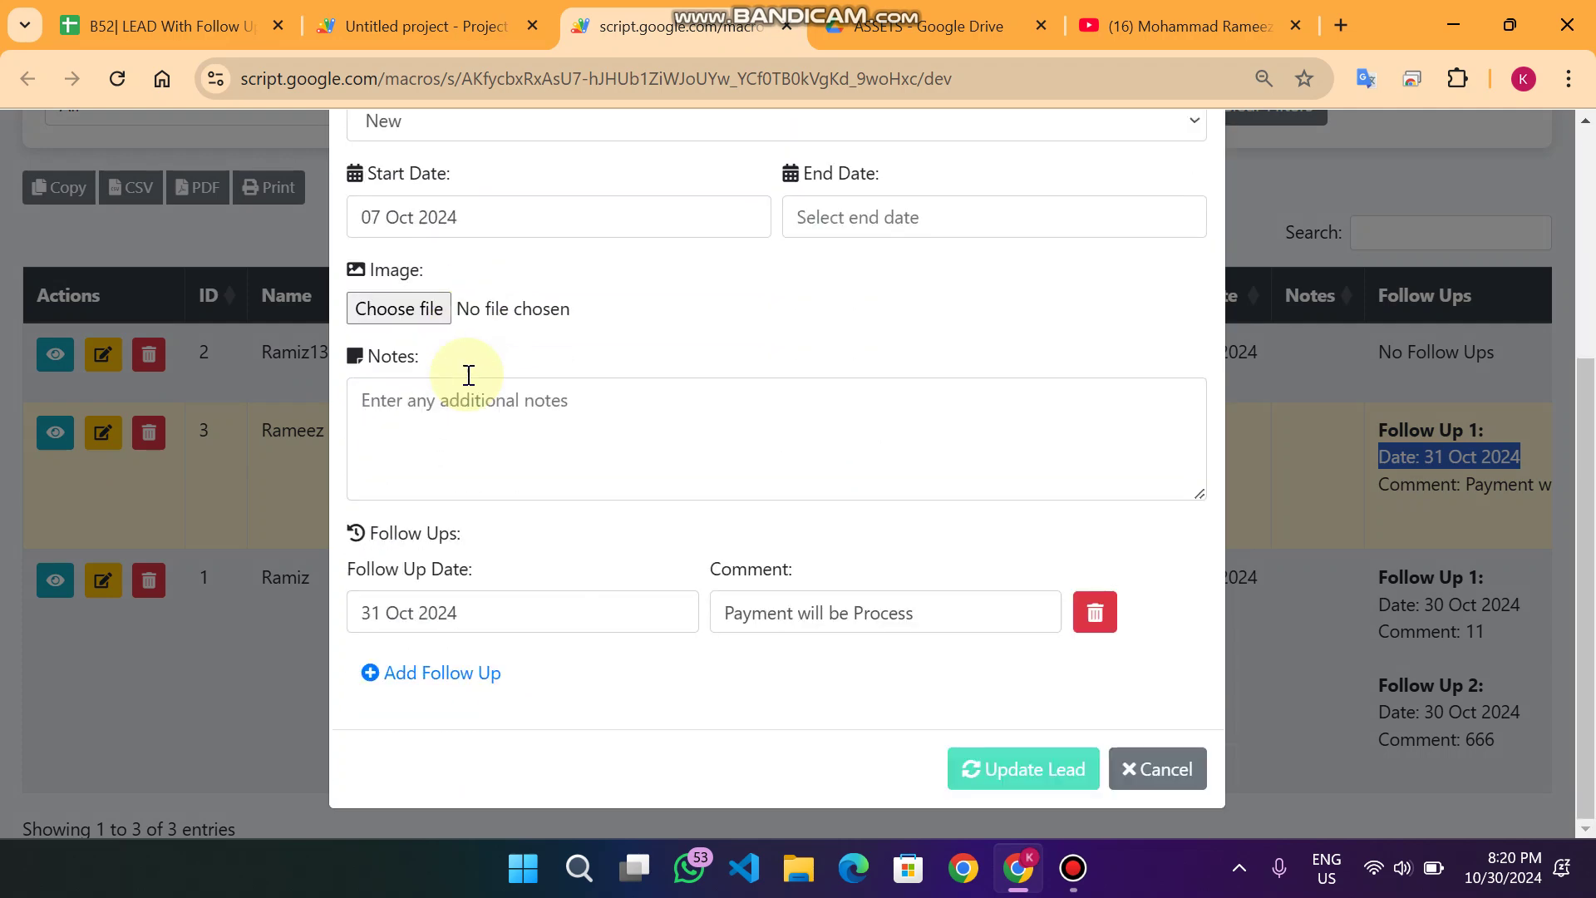
click(416, 675)
scroll(402, 670, down, 2)
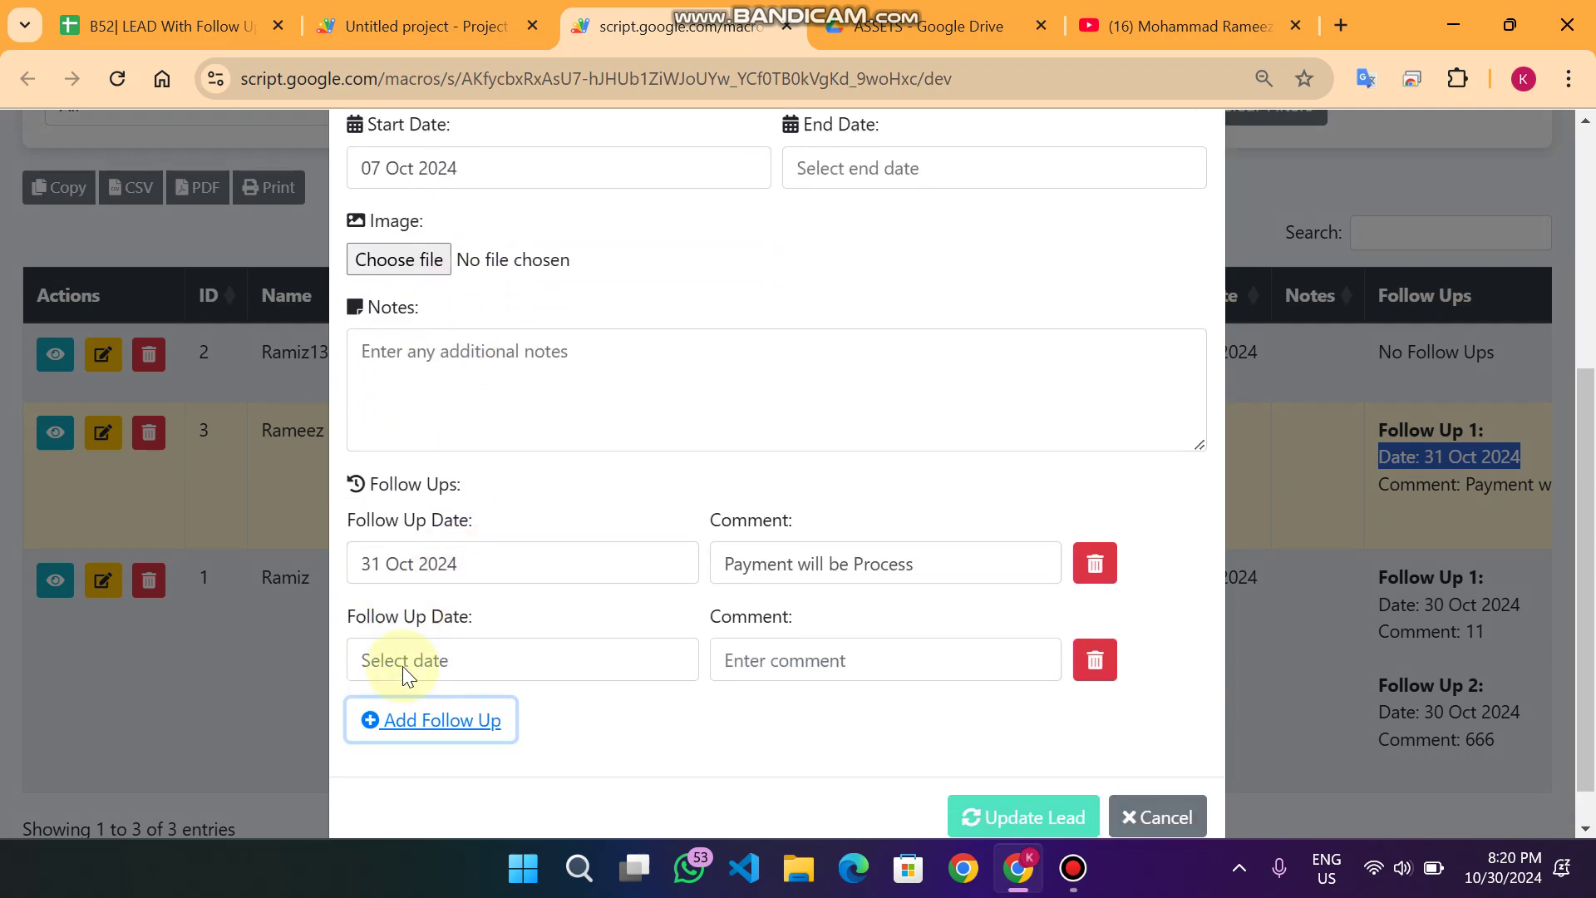
click(478, 612)
click(503, 593)
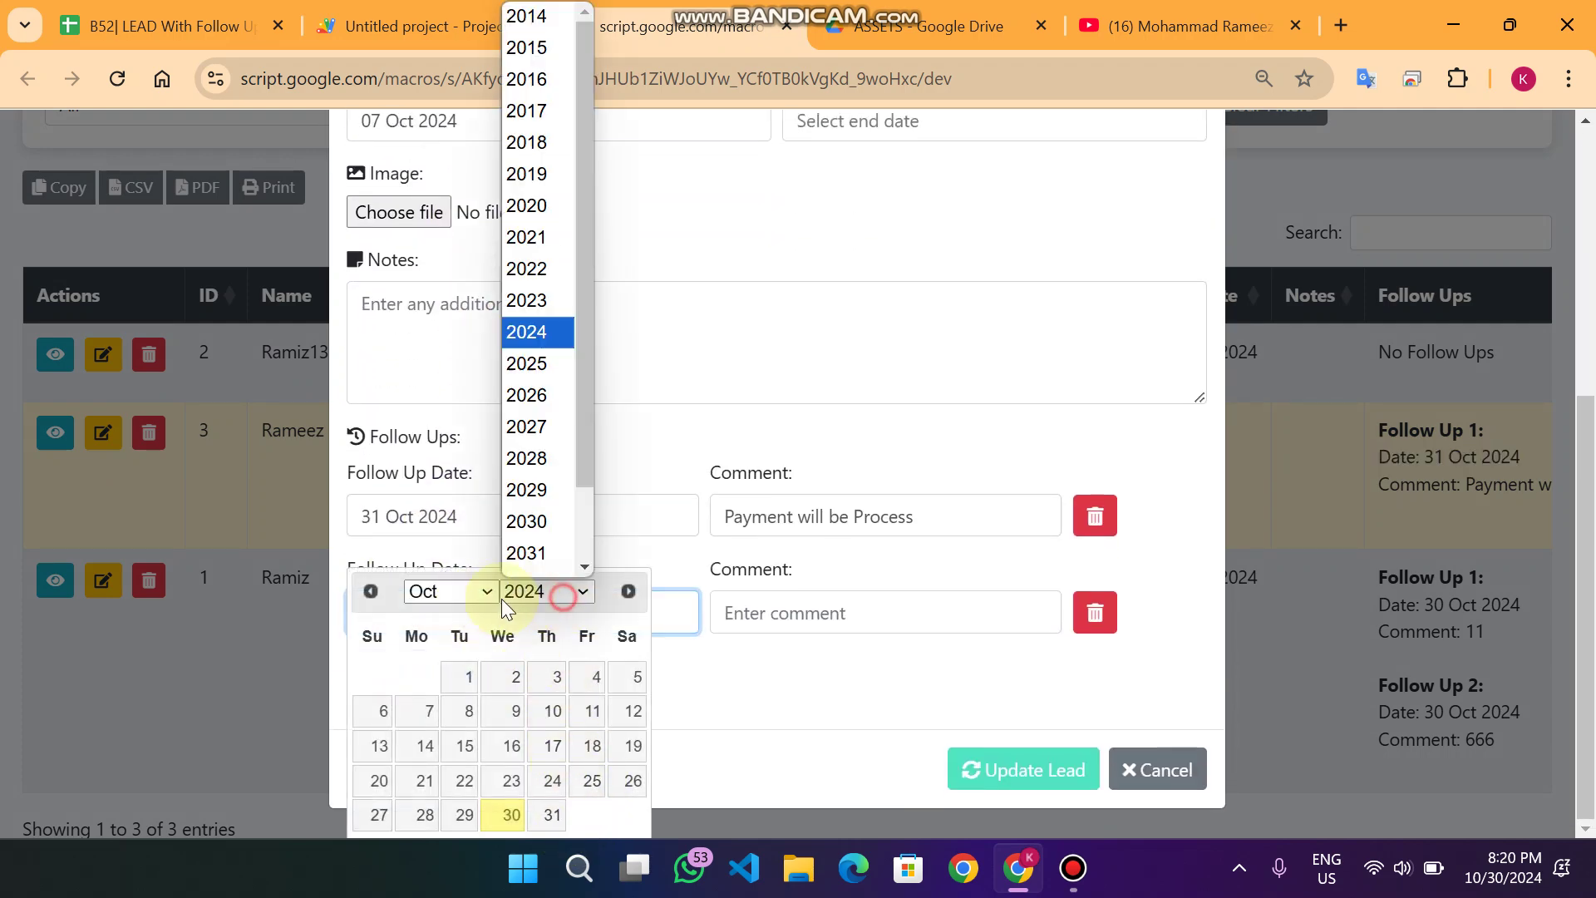
click(456, 592)
click(424, 530)
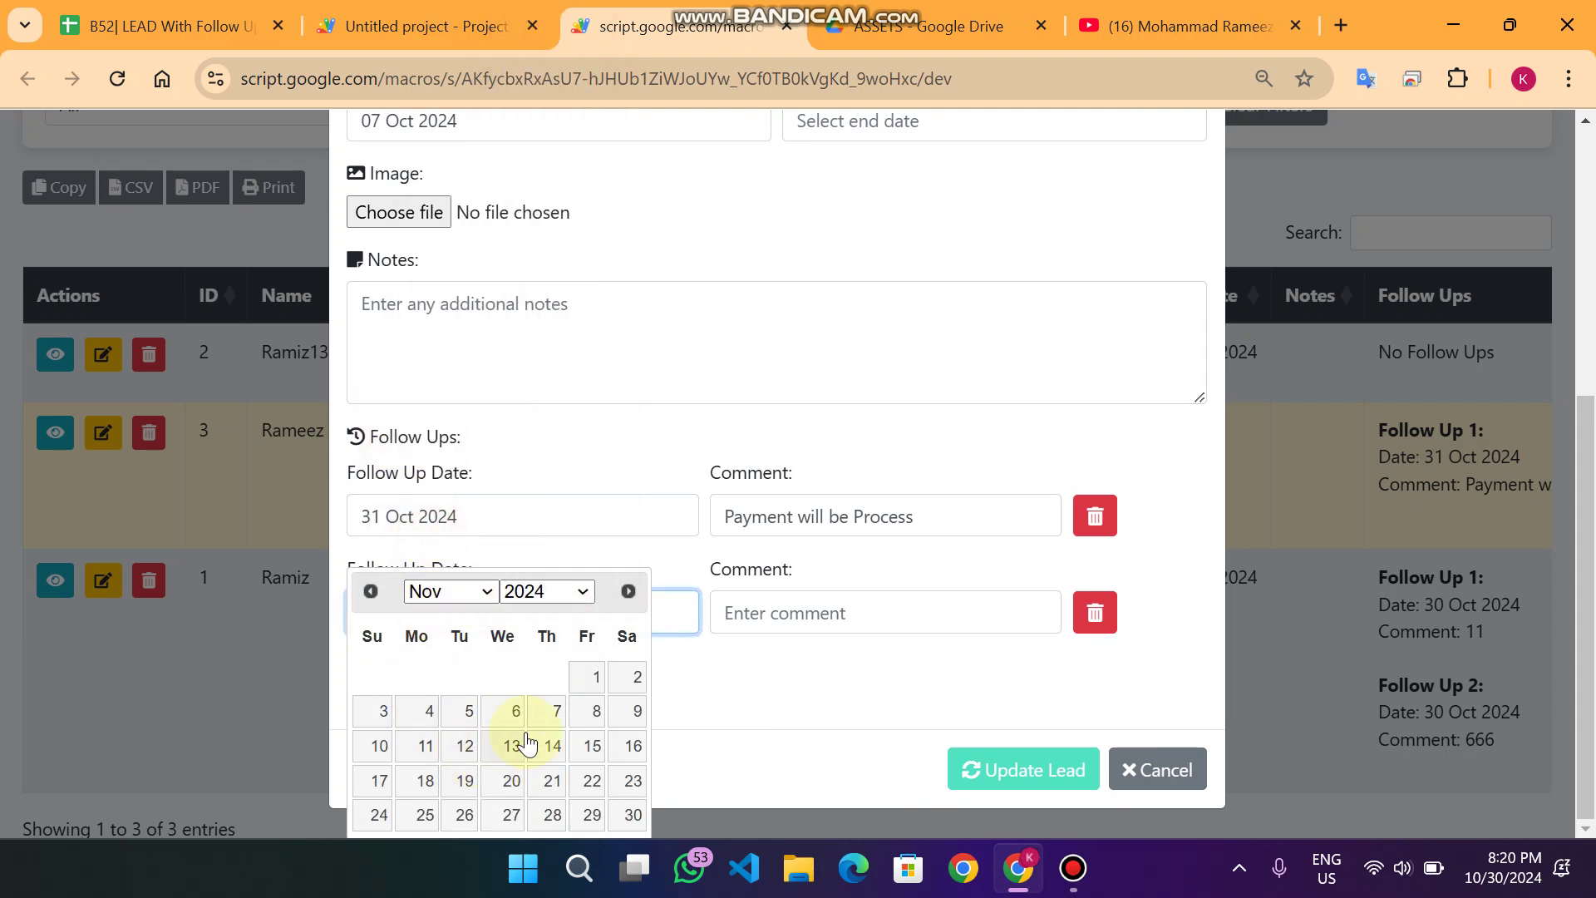
click(470, 713)
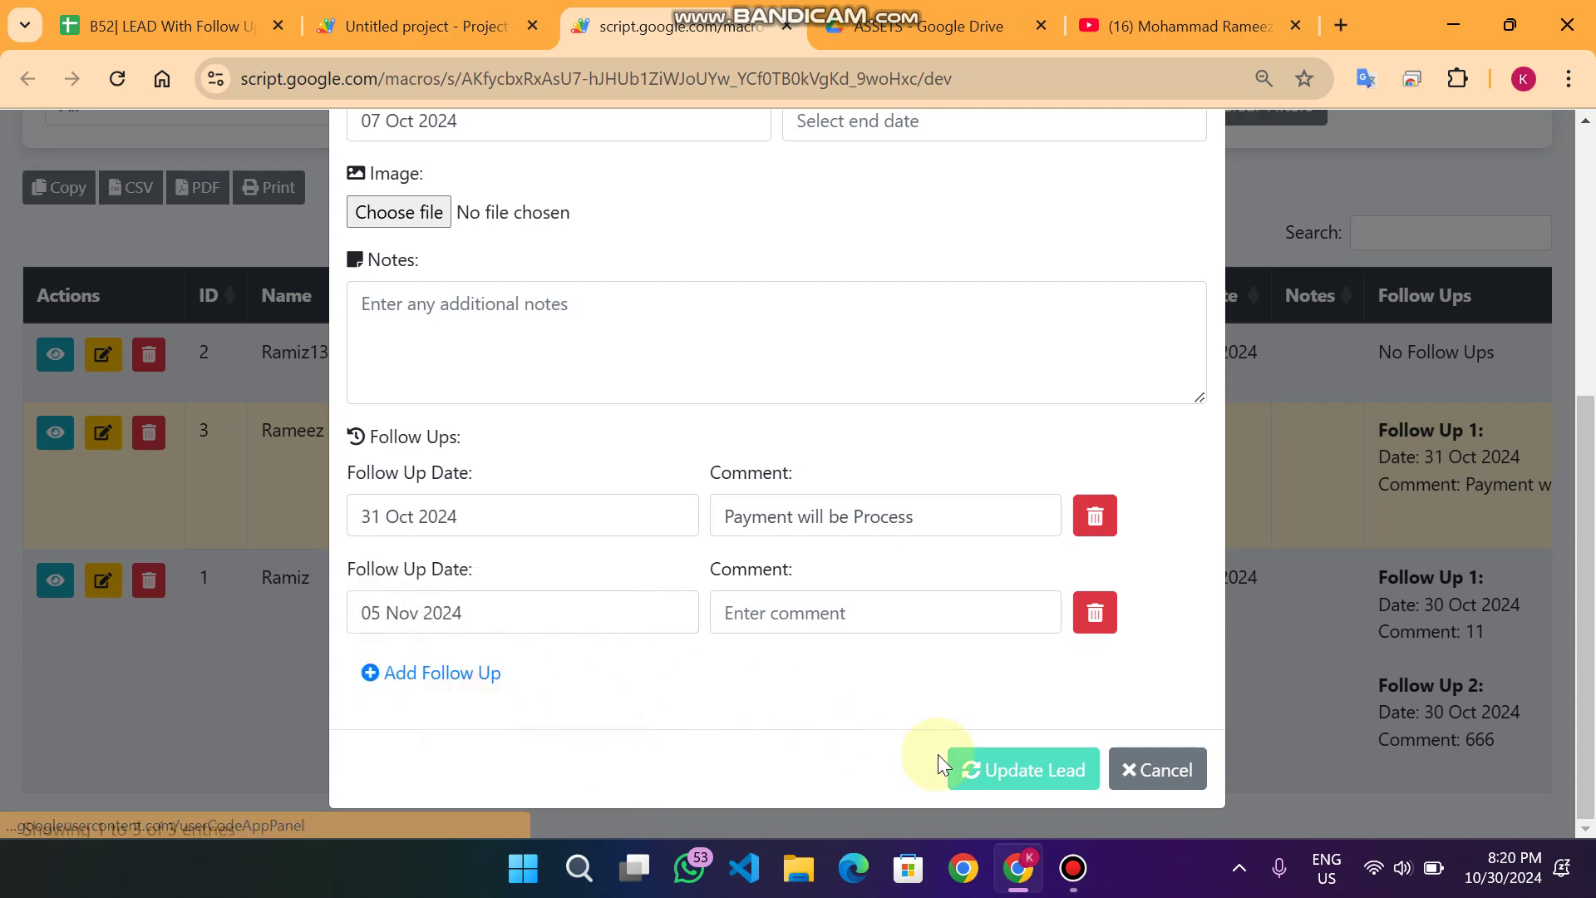
click(1018, 773)
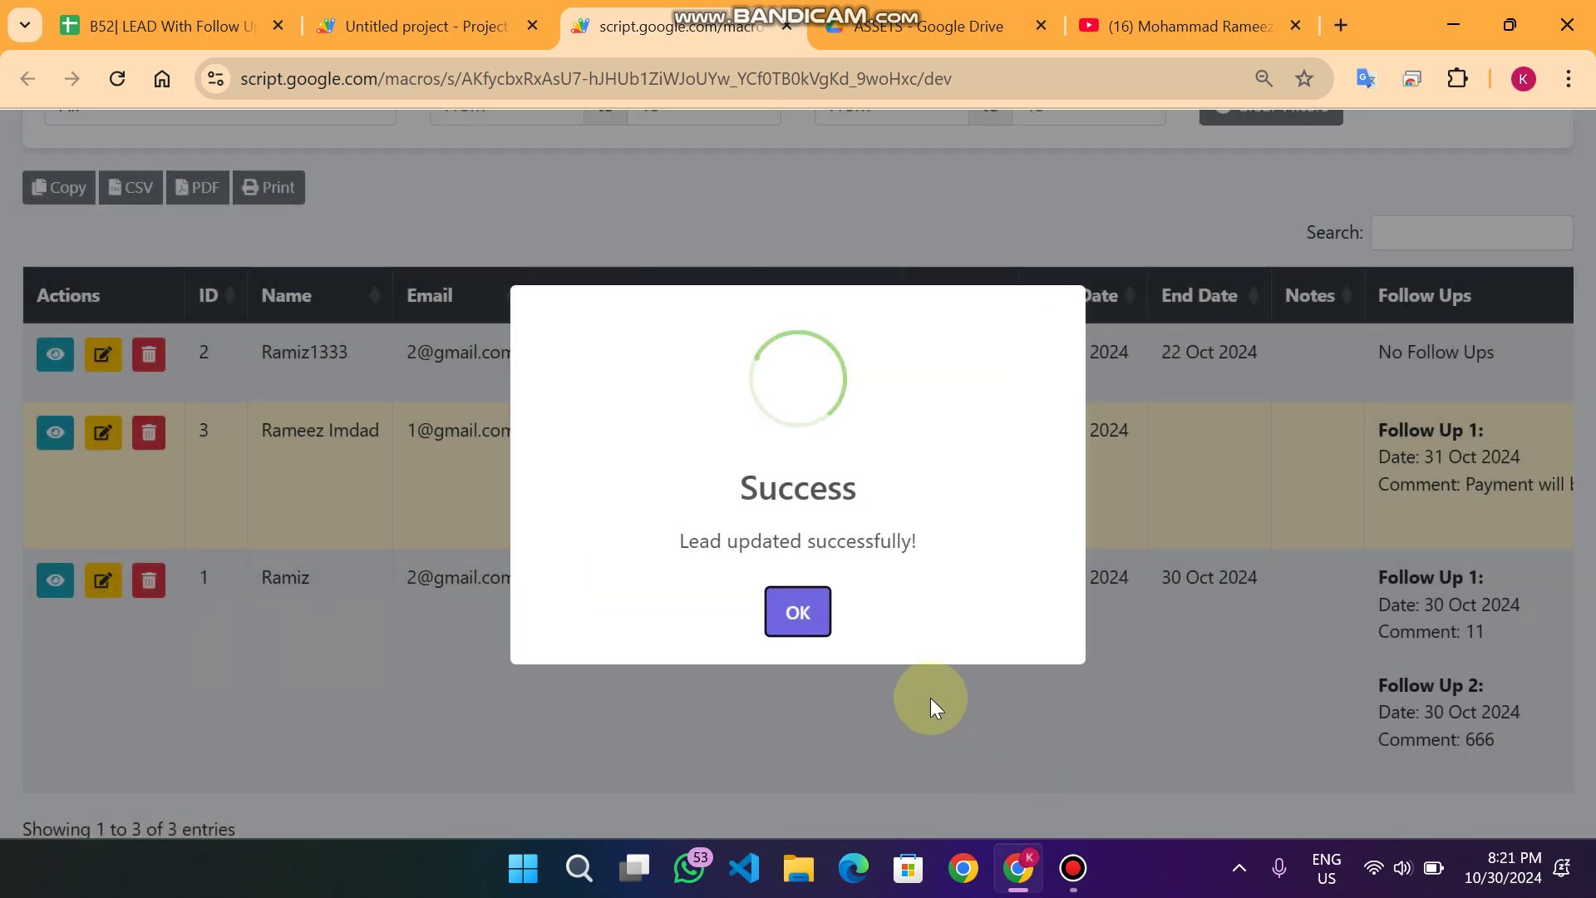
click(792, 606)
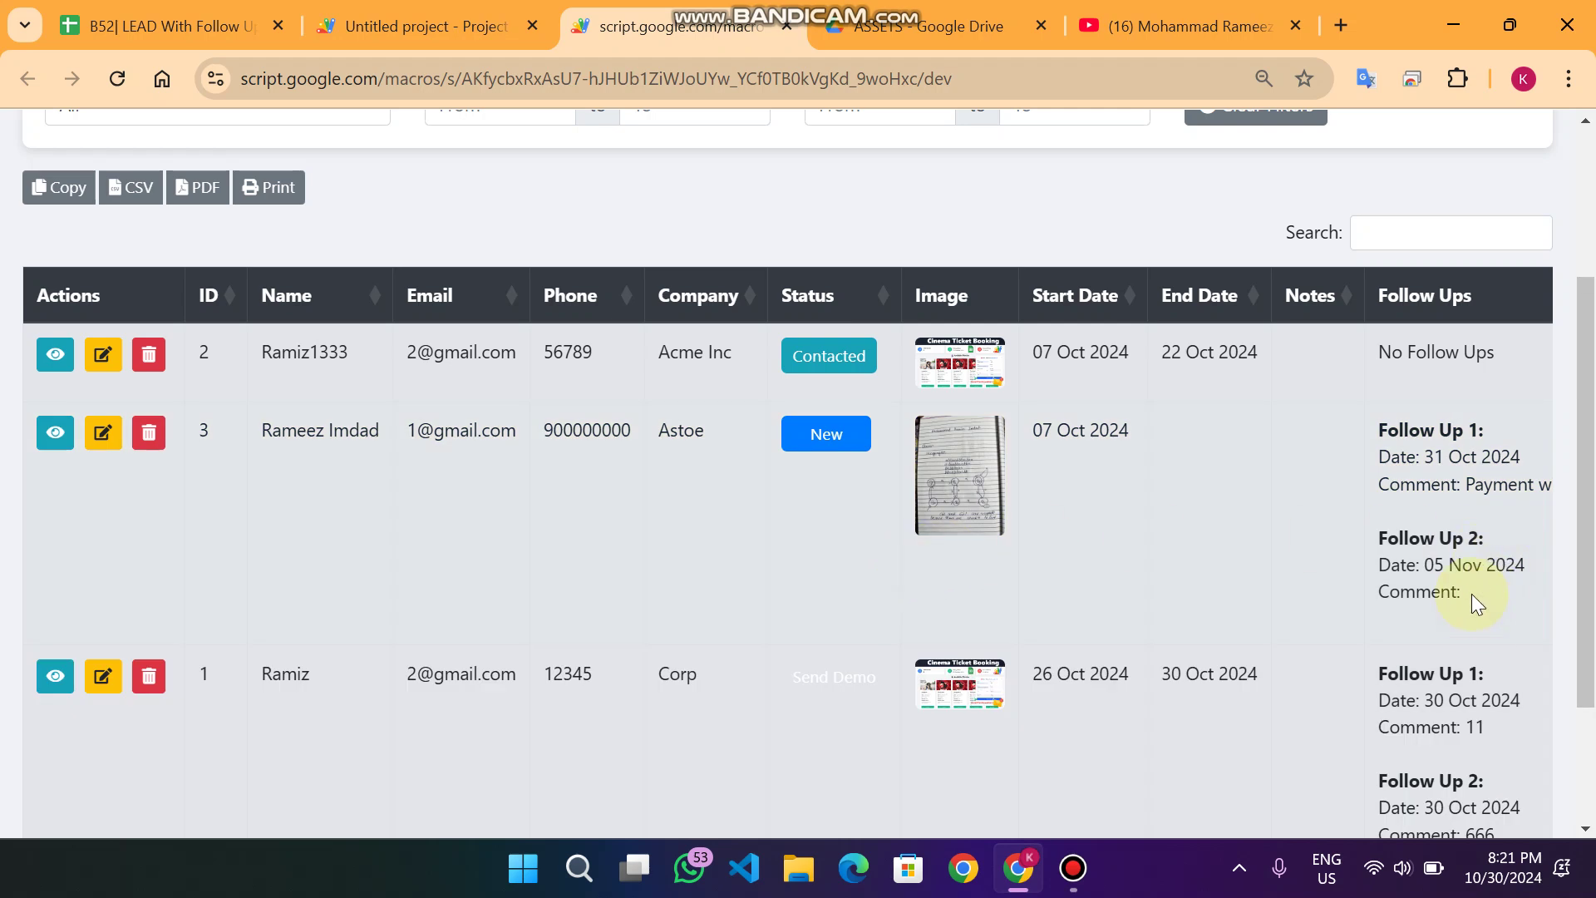
- Highlight lead 3's new Follow Up 2 entry, then switch to the YouTube channel's Videos tab
drag(1471, 594, 1378, 539)
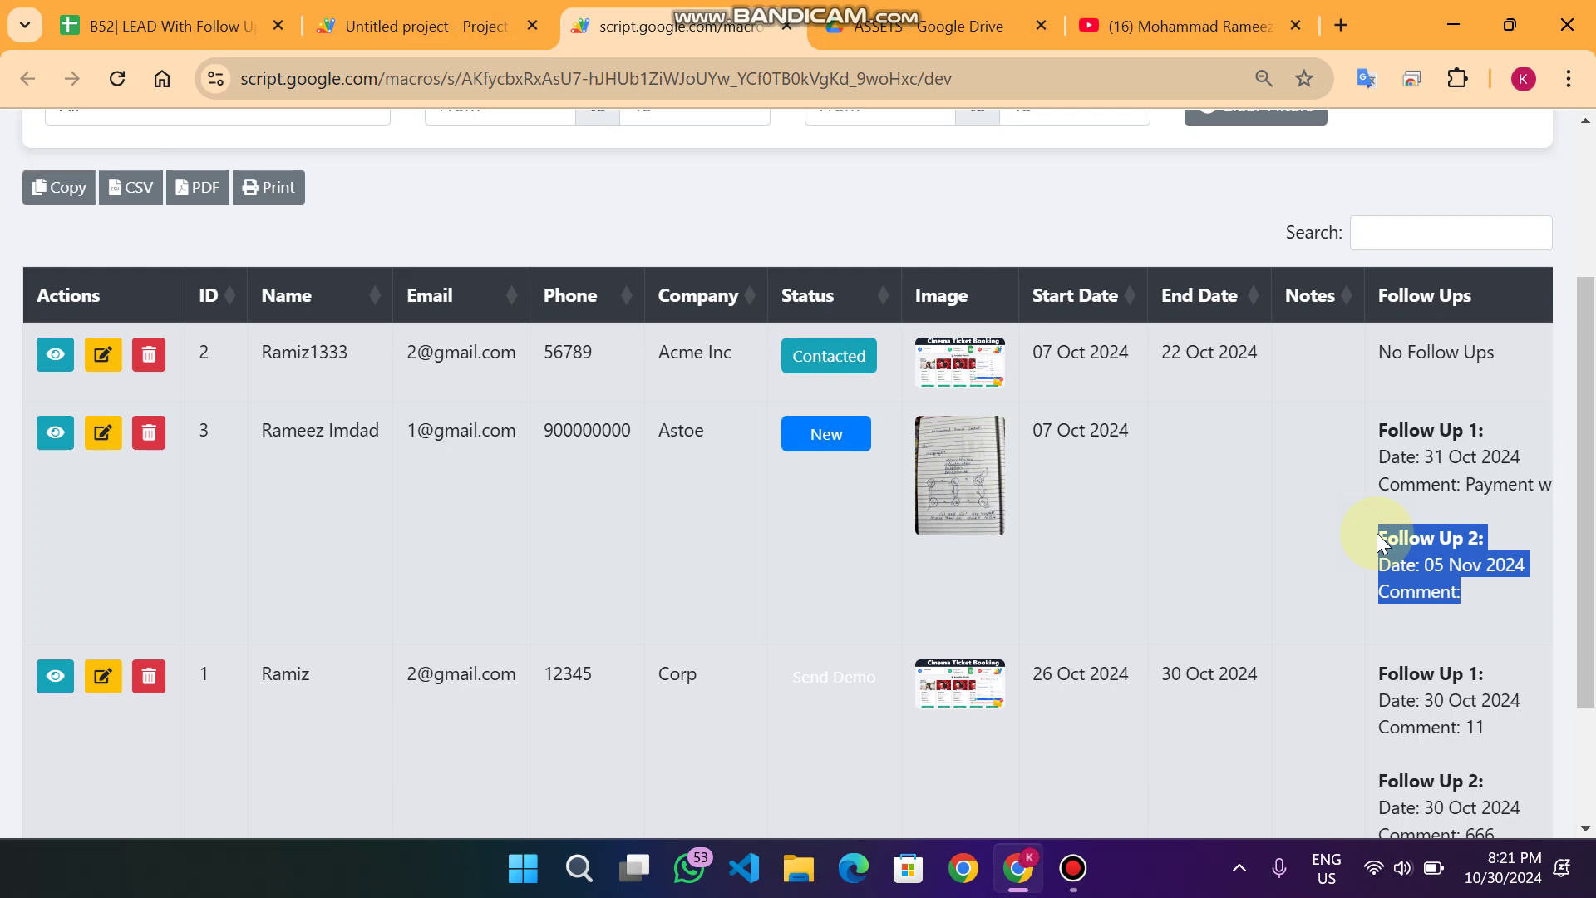
scroll(1344, 496, up, 3)
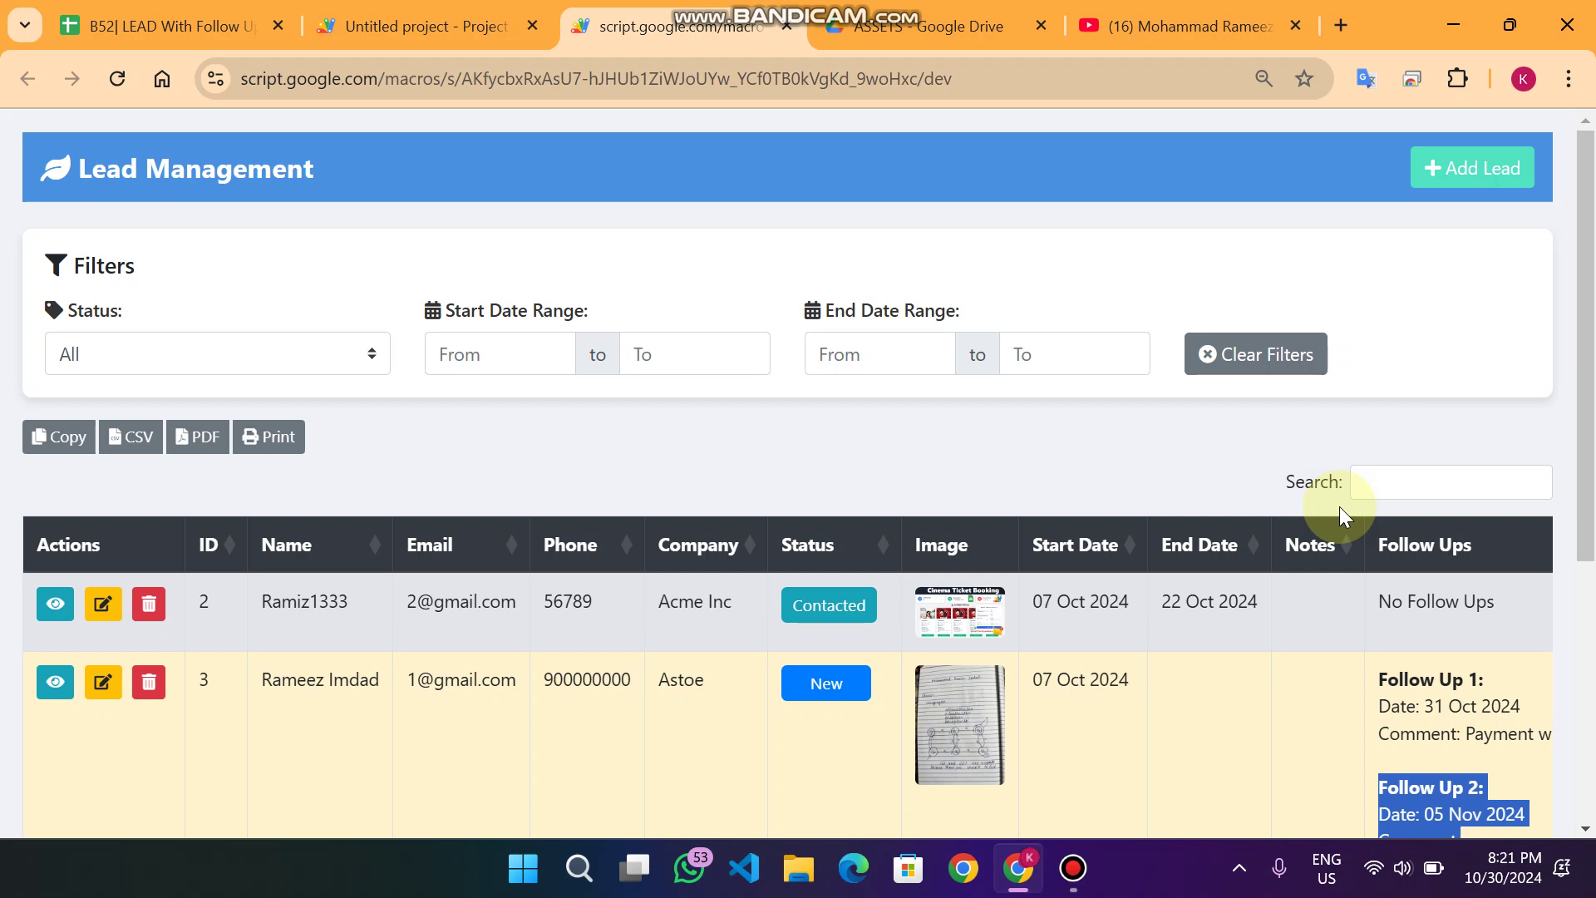
click(1245, 42)
scroll(944, 377, down, 3)
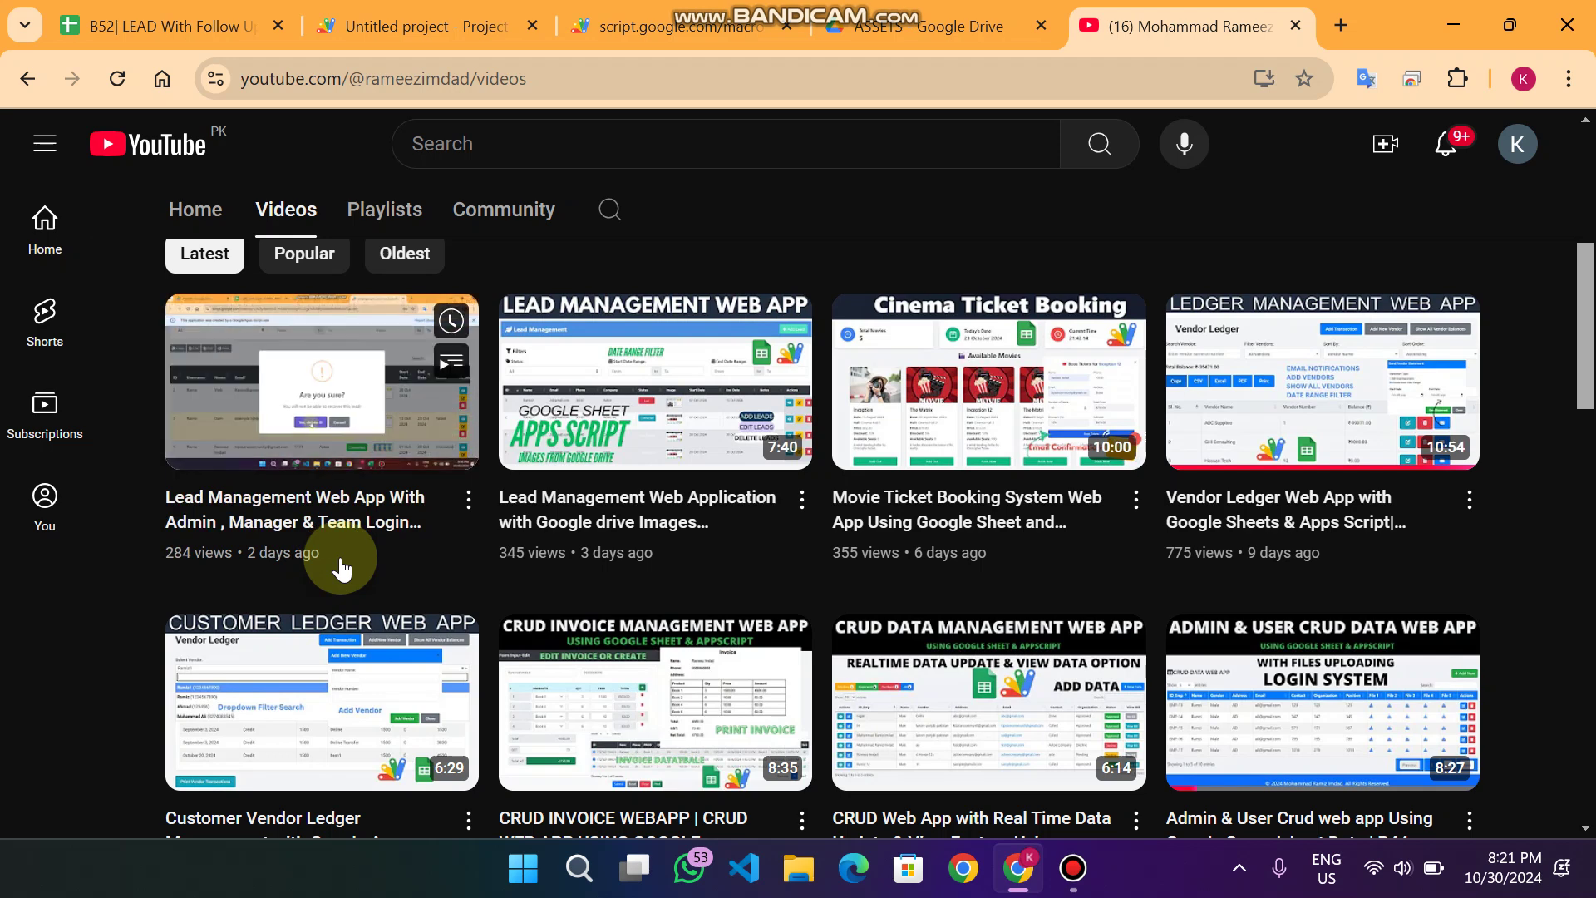
- Back on the leads page, change lead 3's second follow-up date to 06 Nov 2024 and save
click(708, 10)
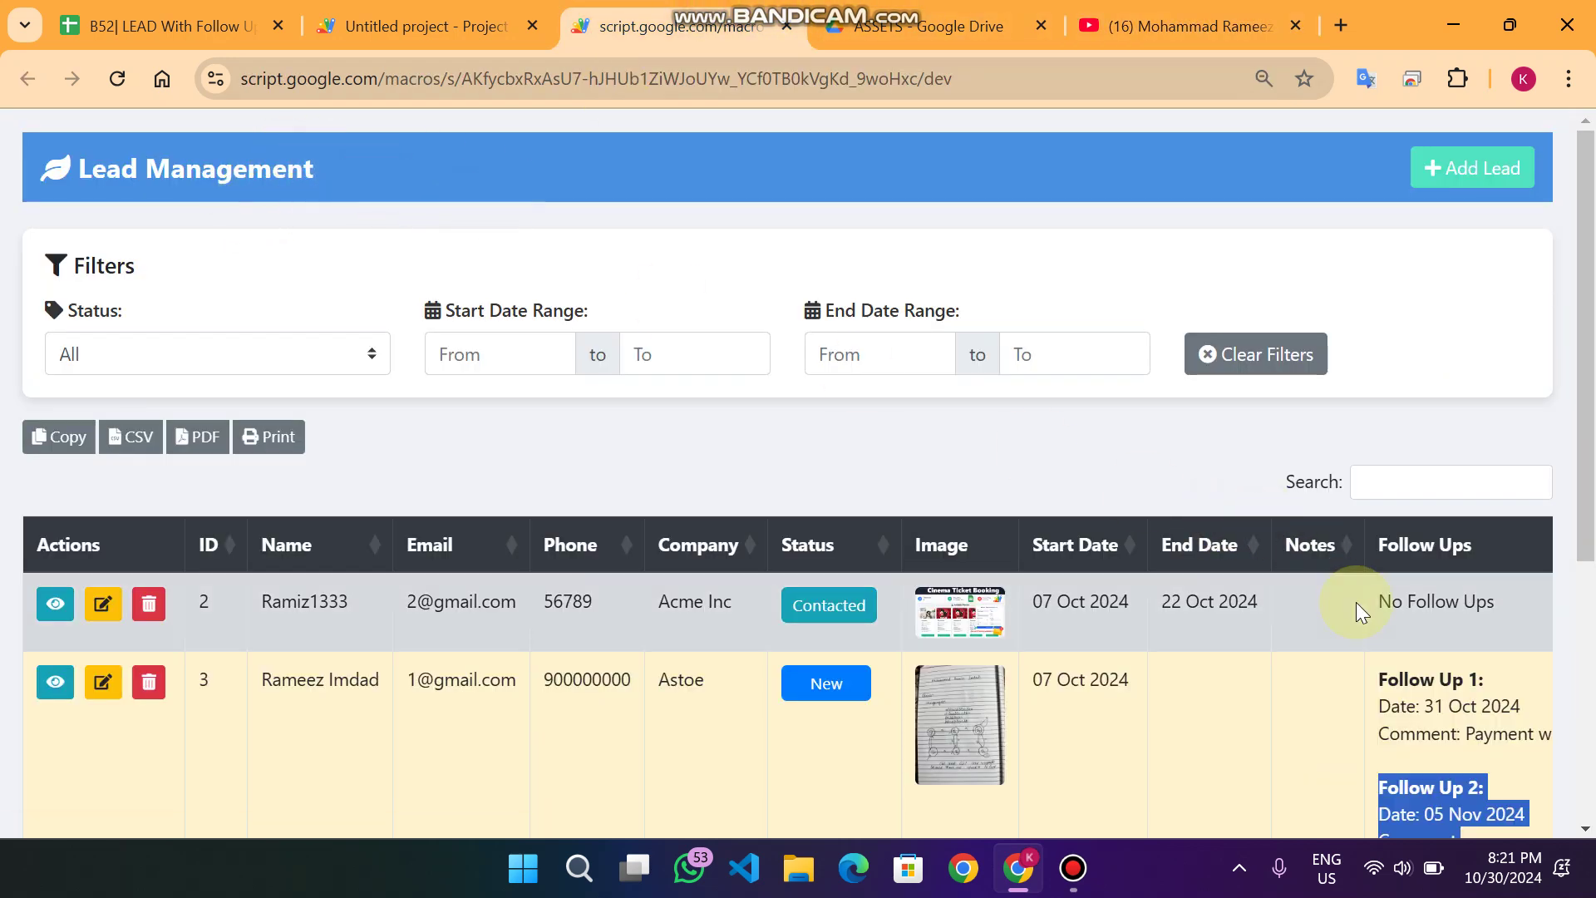
scroll(1430, 575, down, 3)
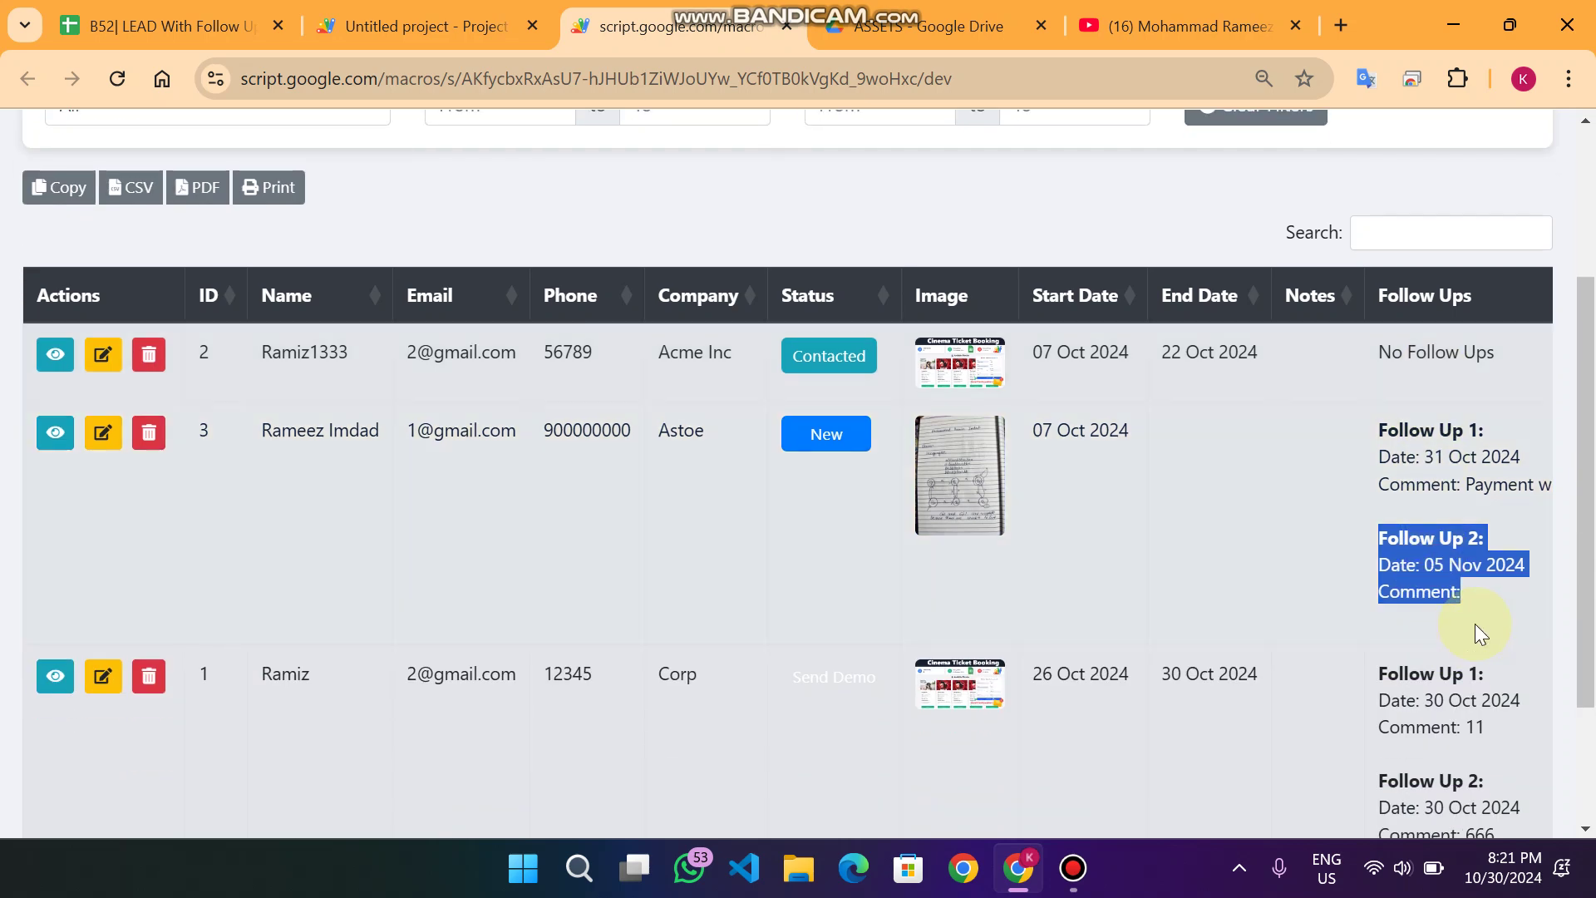
click(105, 432)
scroll(407, 374, down, 5)
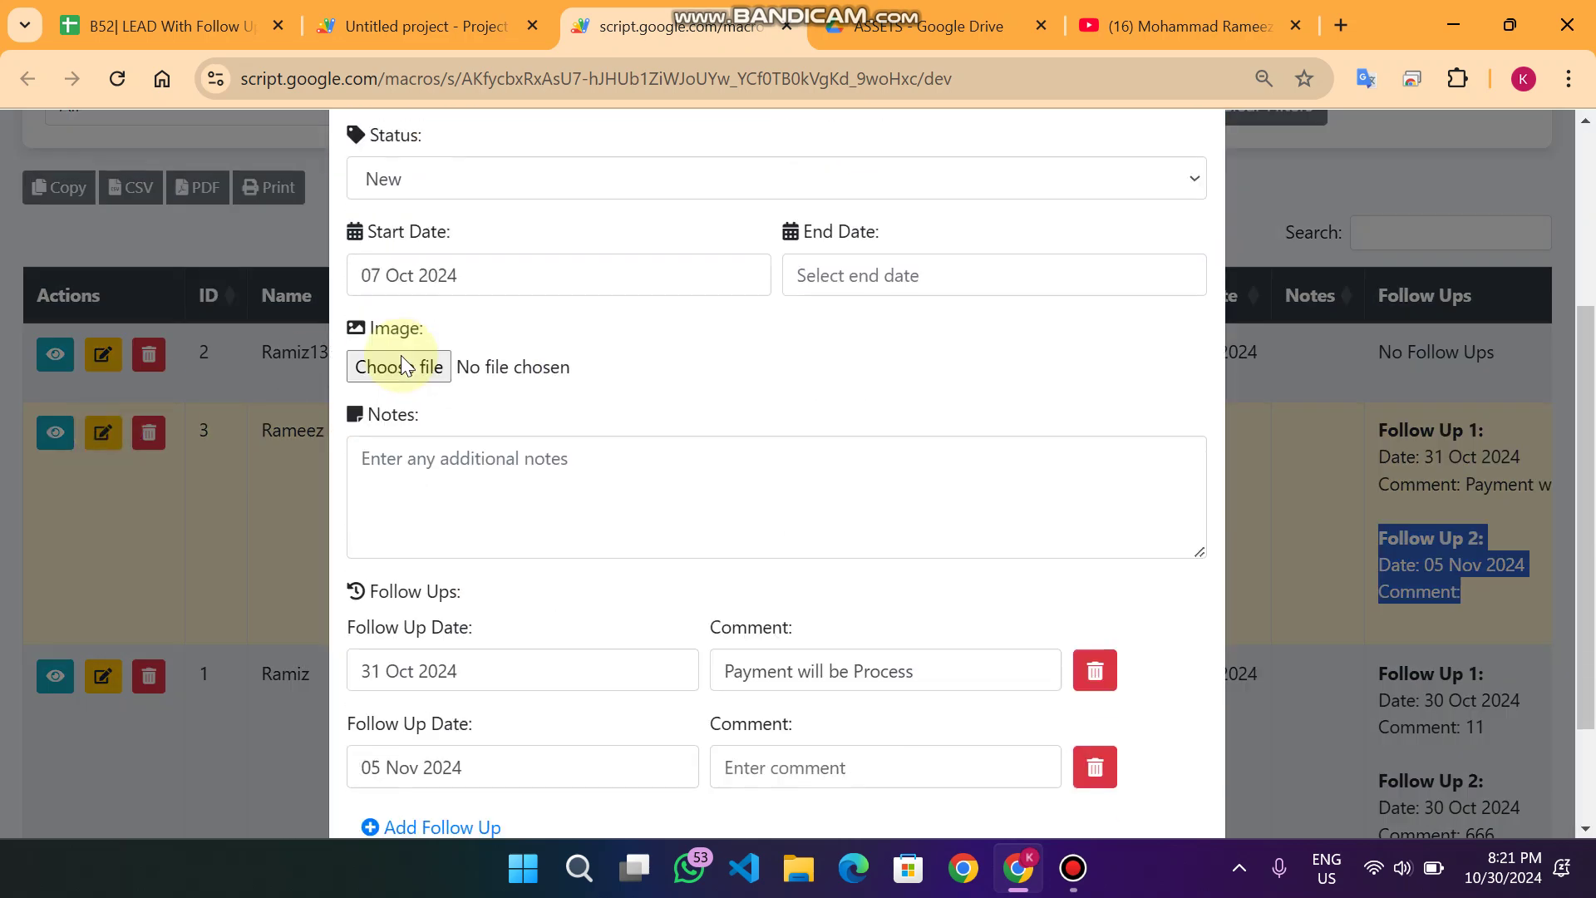
click(482, 711)
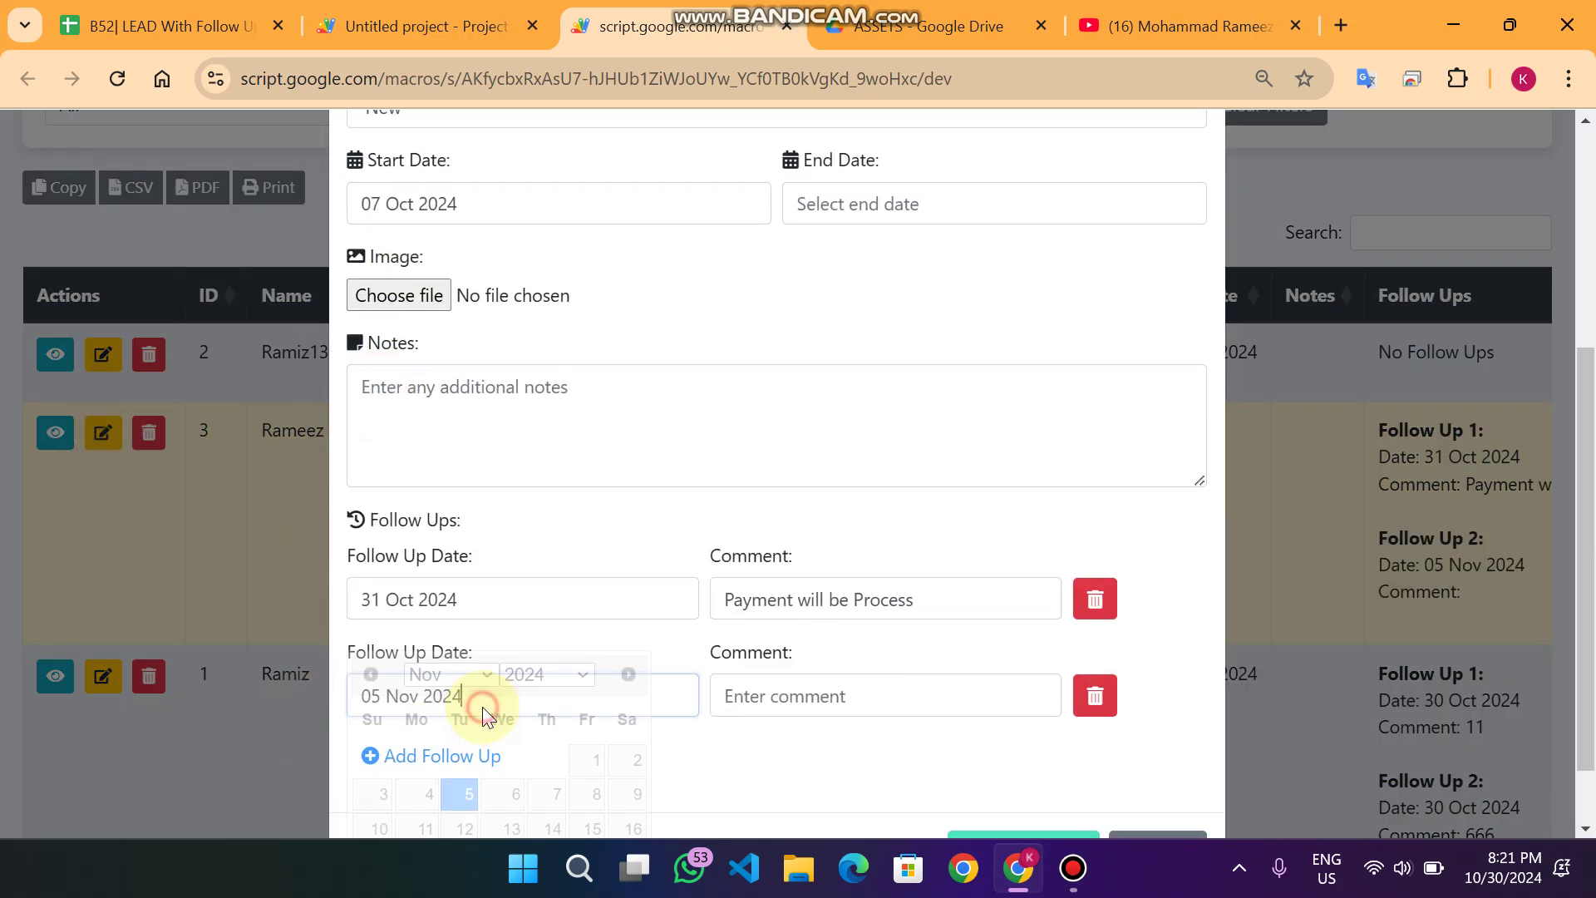
click(508, 794)
scroll(881, 619, down, 1)
click(1034, 760)
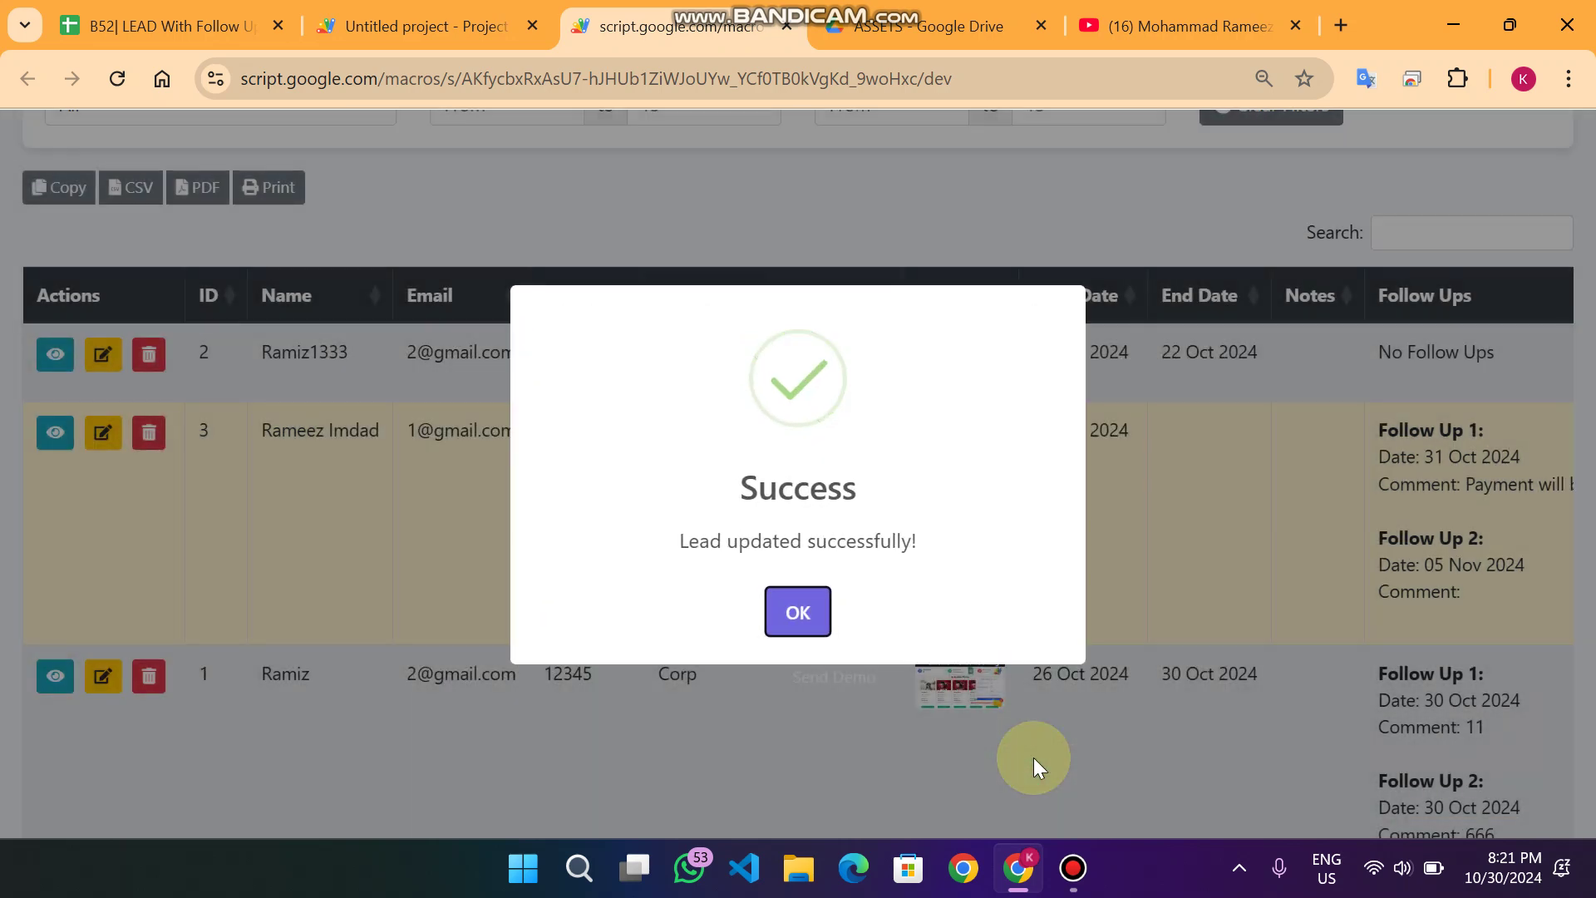
click(798, 612)
- Highlight the new 06 Nov 2024 follow-up date in the leads table to verify it
drag(1428, 566, 1531, 565)
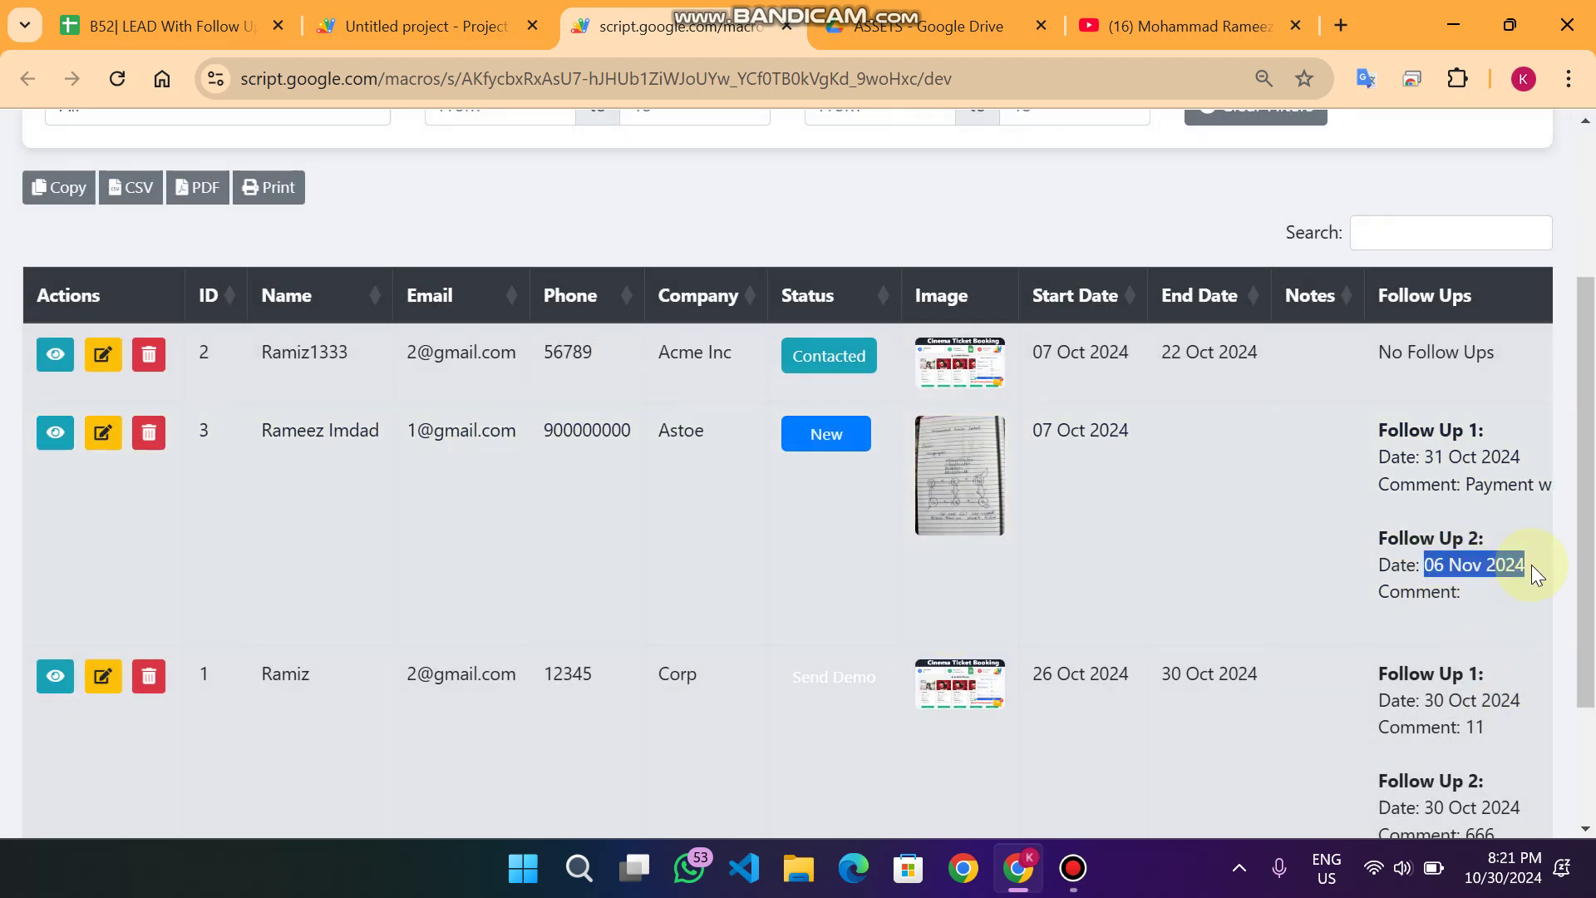
scroll(1531, 565, up, 3)
scroll(990, 490, down, 4)
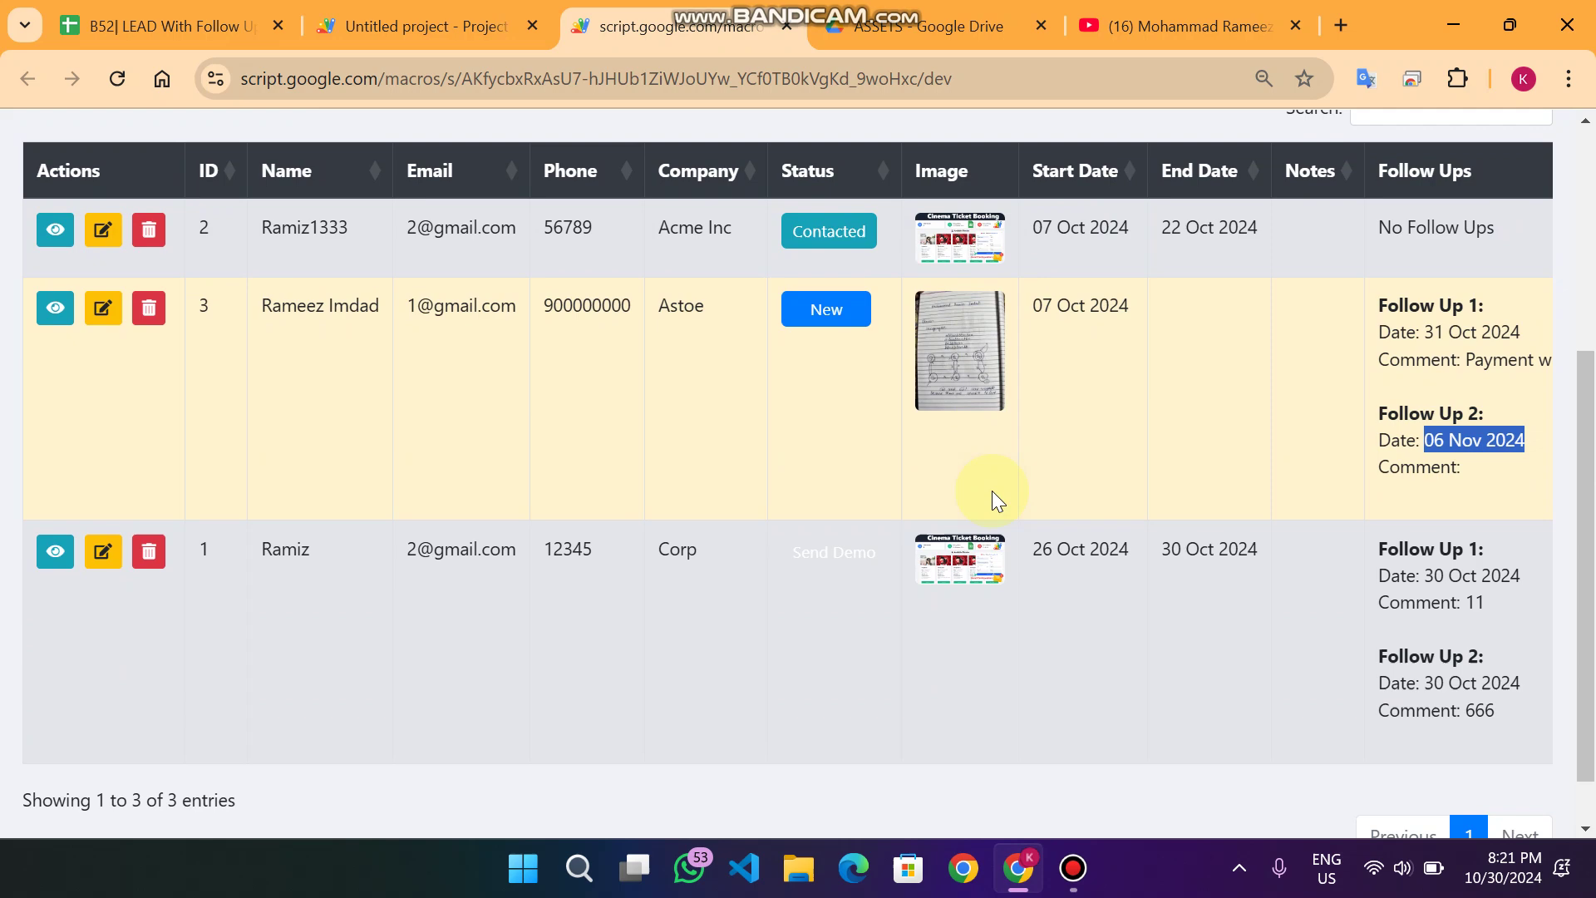
scroll(1189, 453, up, 3)
scroll(1221, 498, up, 2)
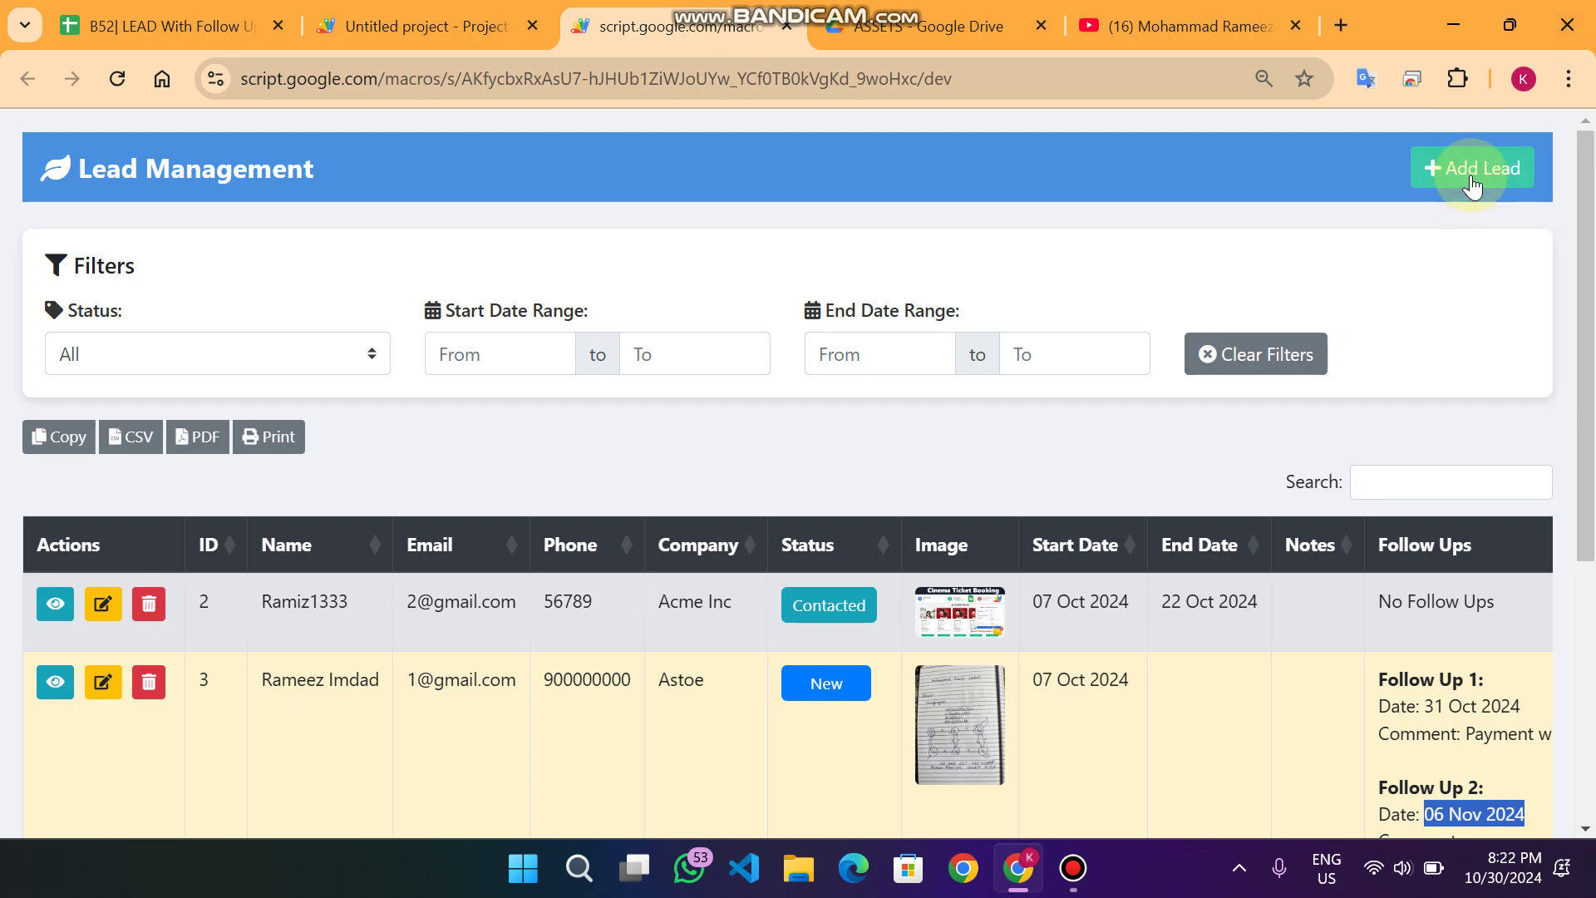
- Start a new lead with the contact's name, autofilled e-mail and phone, and company Acme Inc
click(1471, 185)
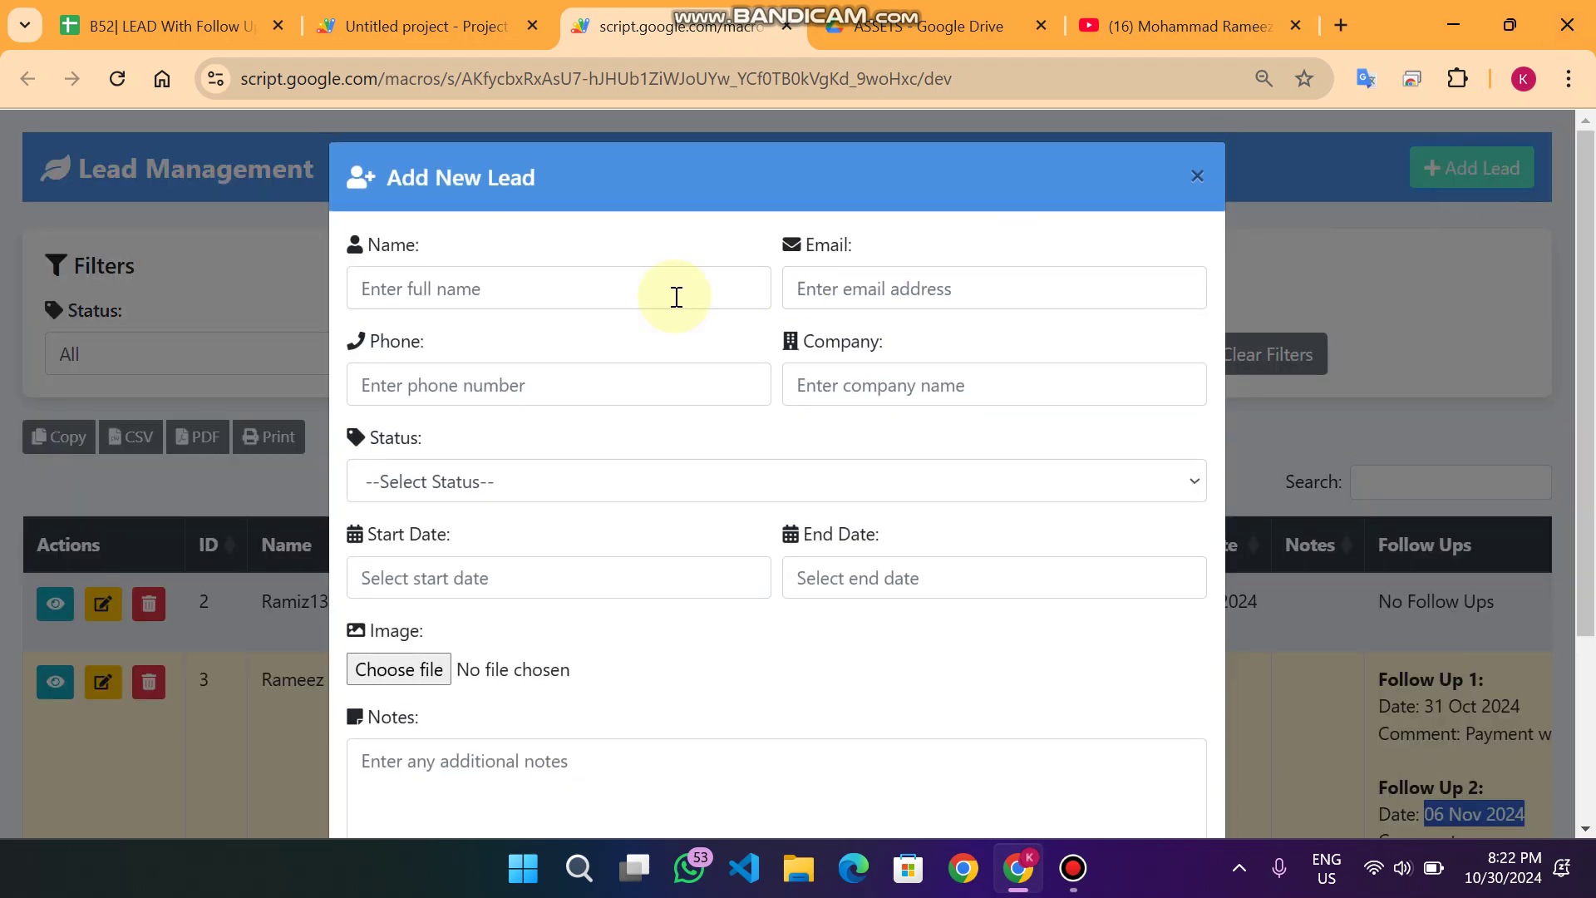
click(458, 301)
text(Ramiz)
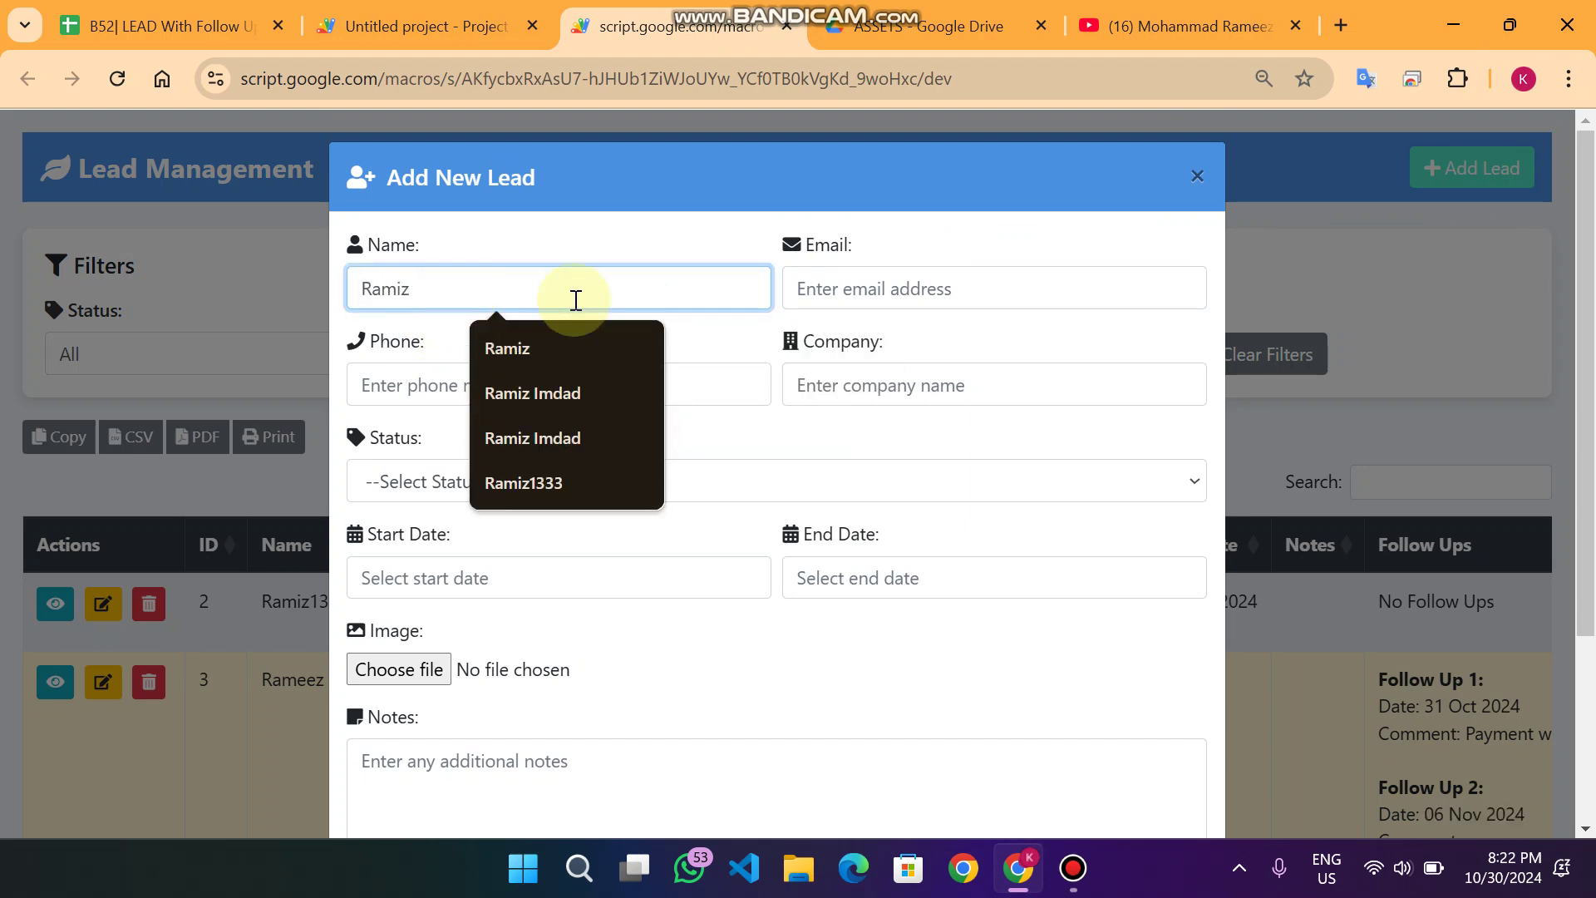
click(912, 298)
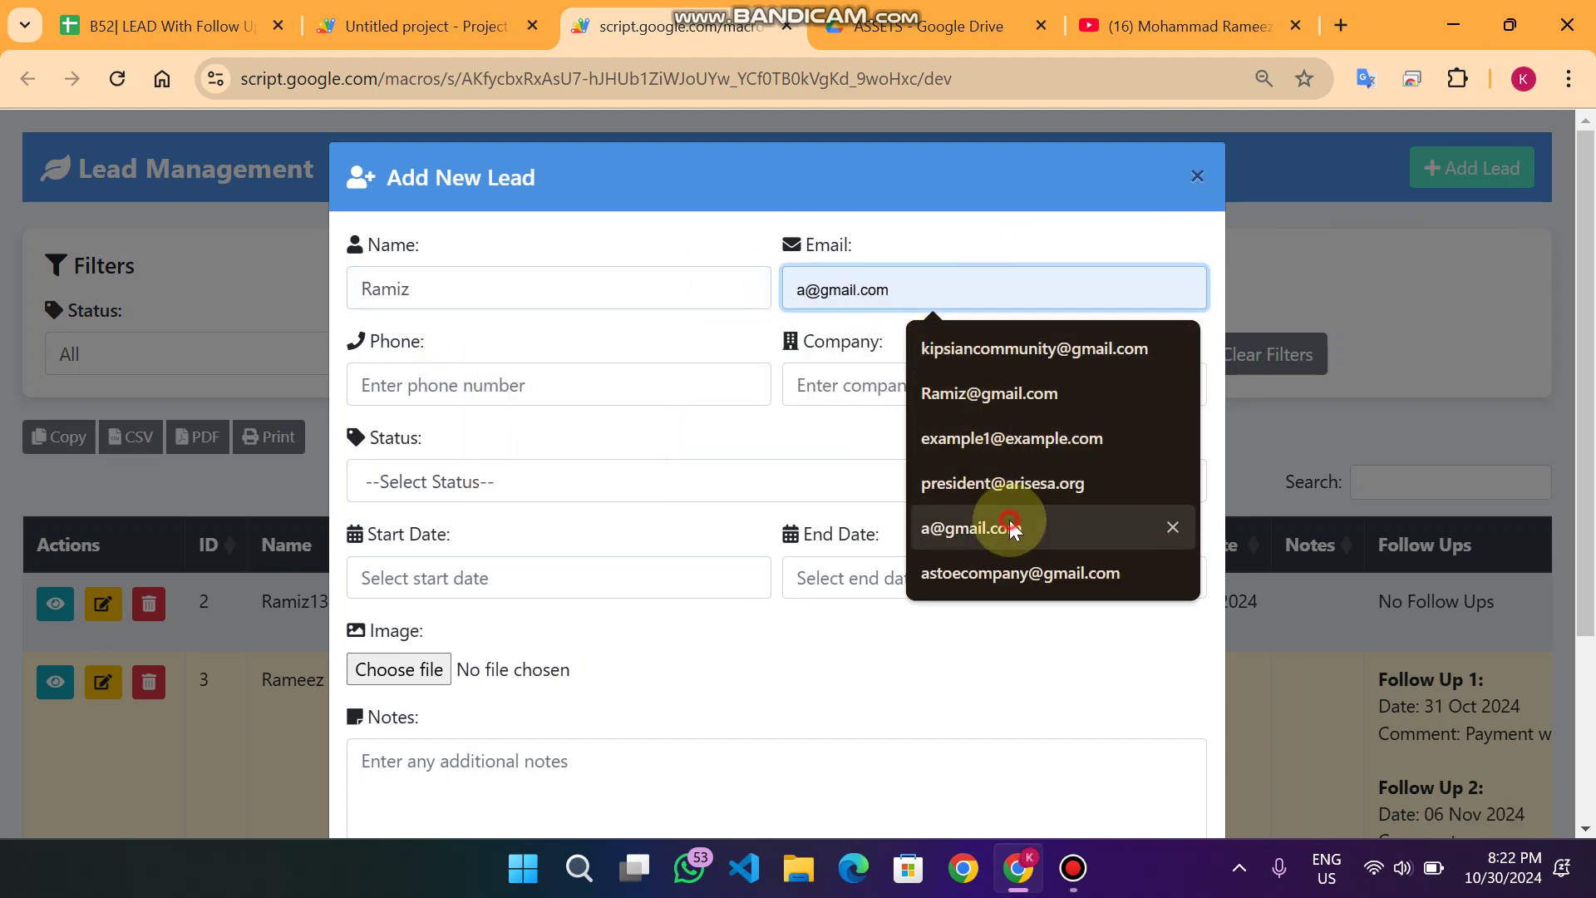
click(1009, 522)
click(516, 390)
click(543, 447)
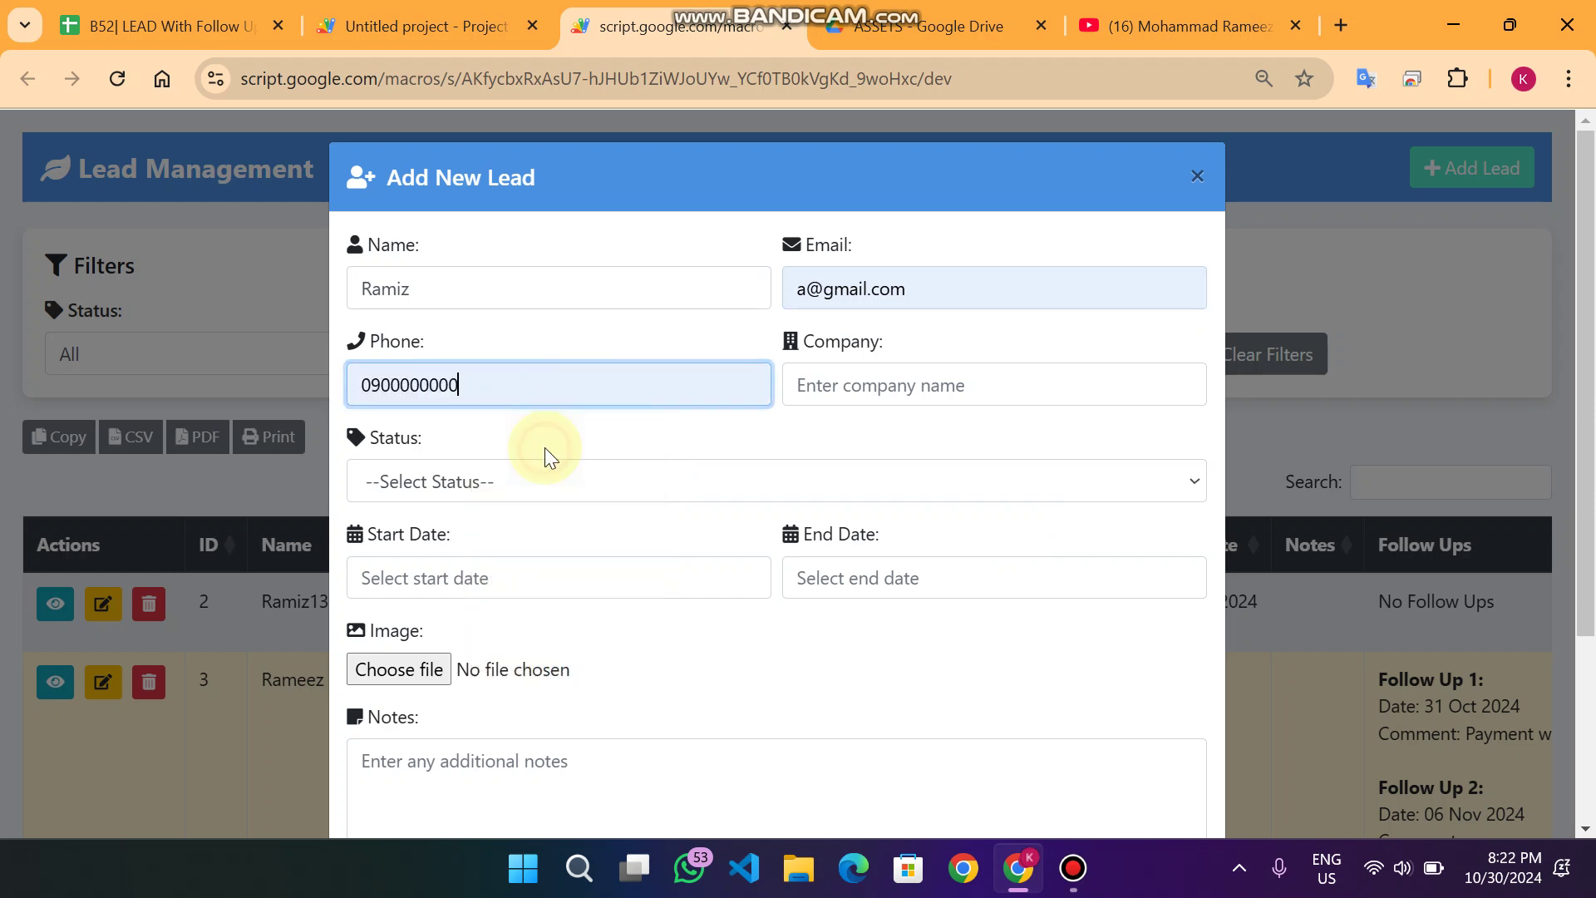
click(901, 384)
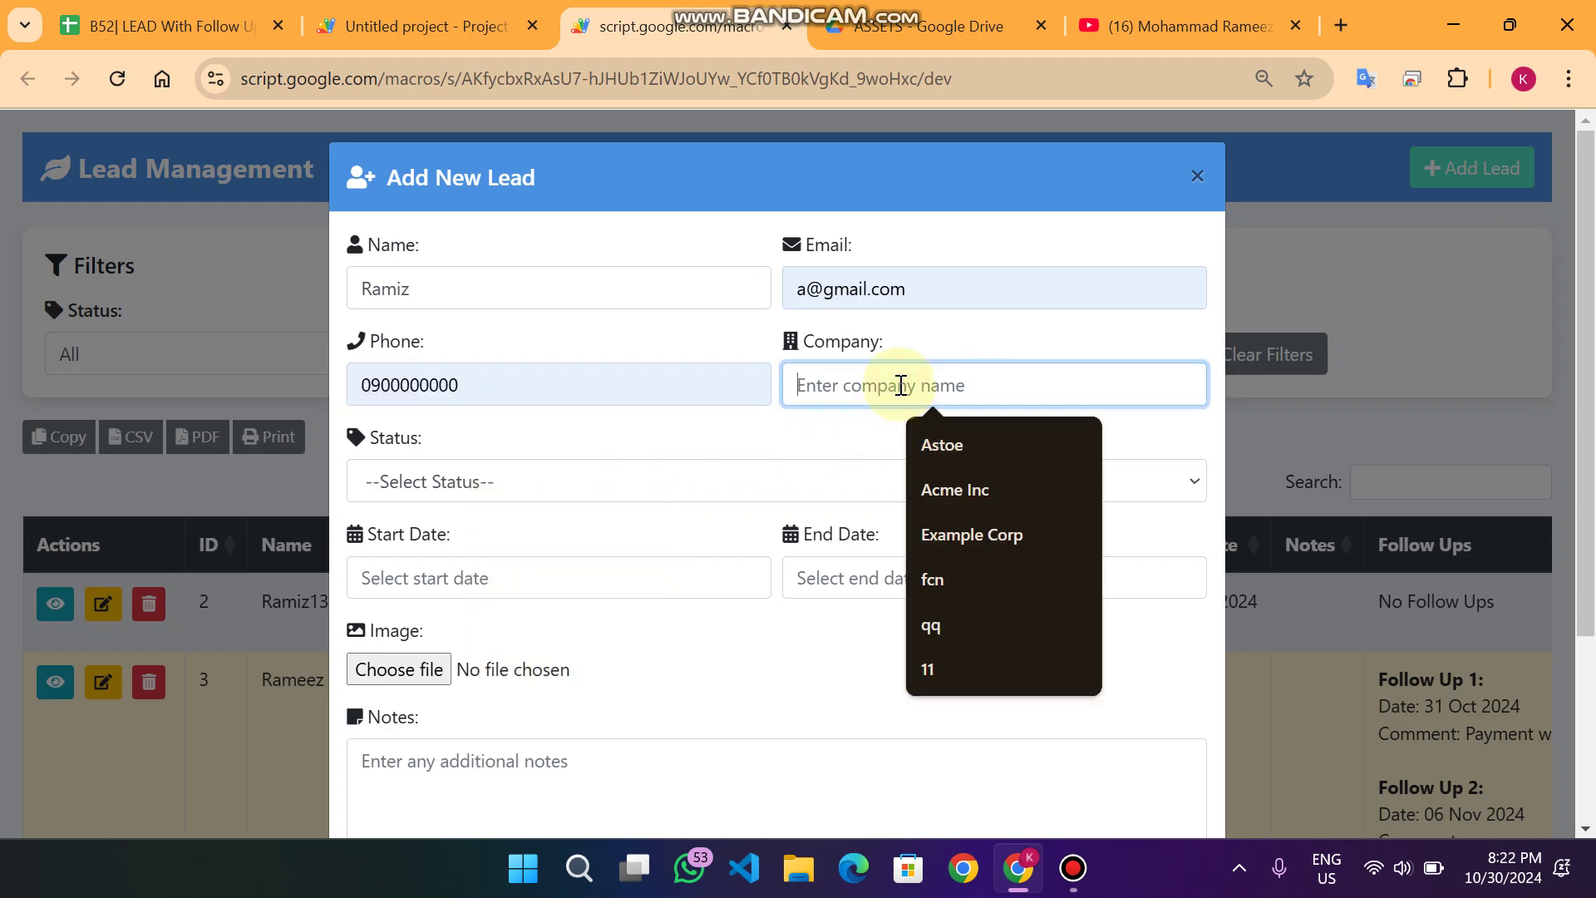
click(971, 484)
- Set the new lead's status to New and its start date to 30 Oct 2024
scroll(437, 336, down, 2)
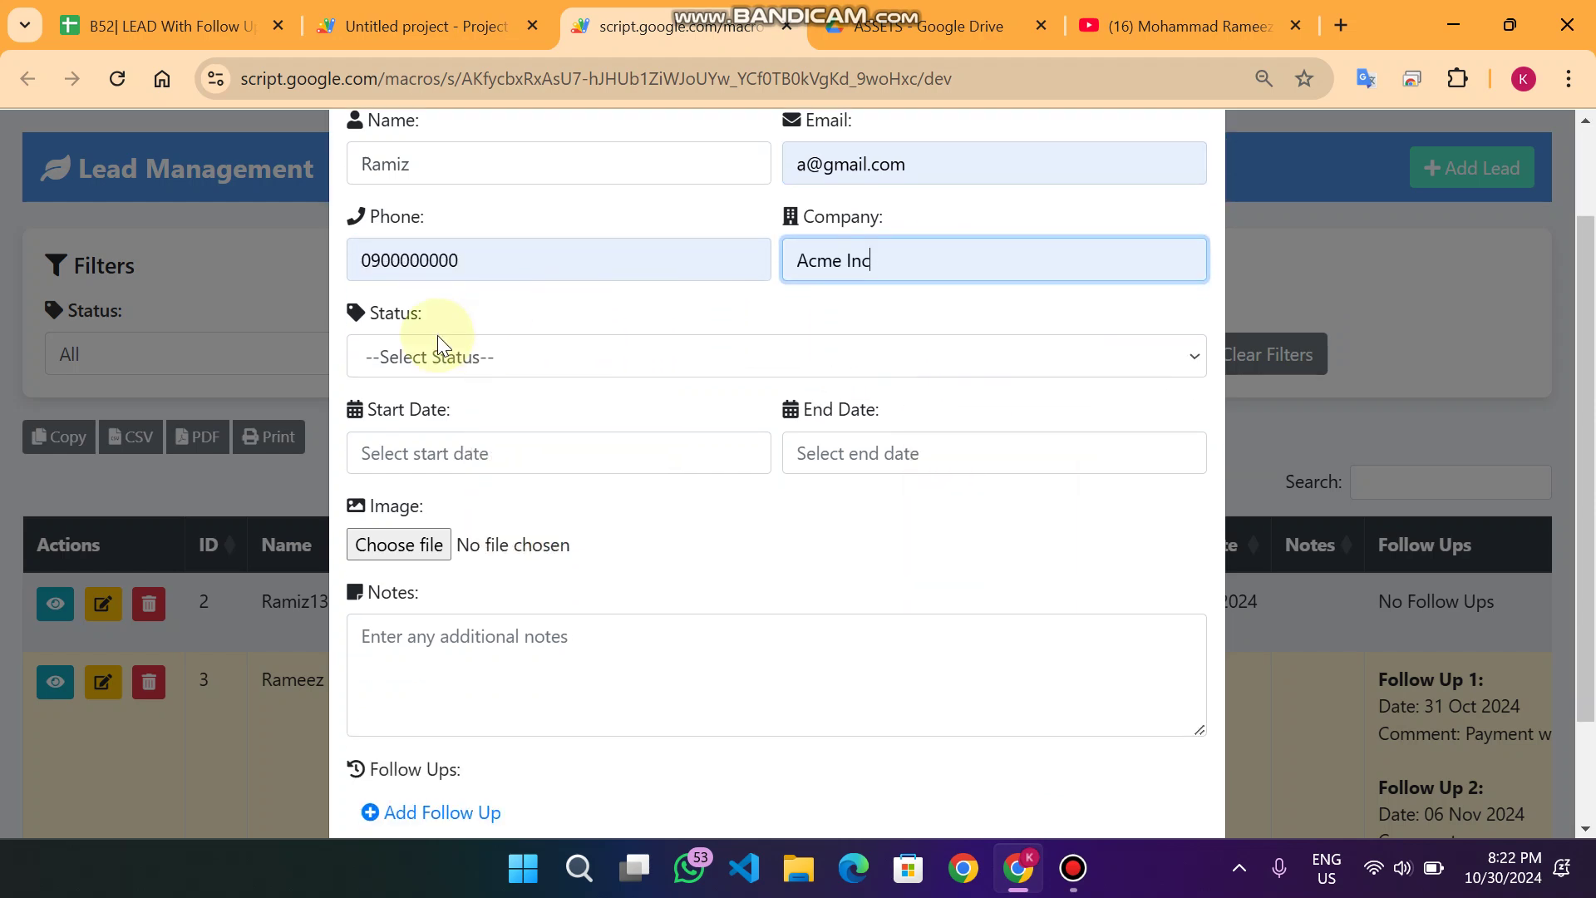
click(439, 341)
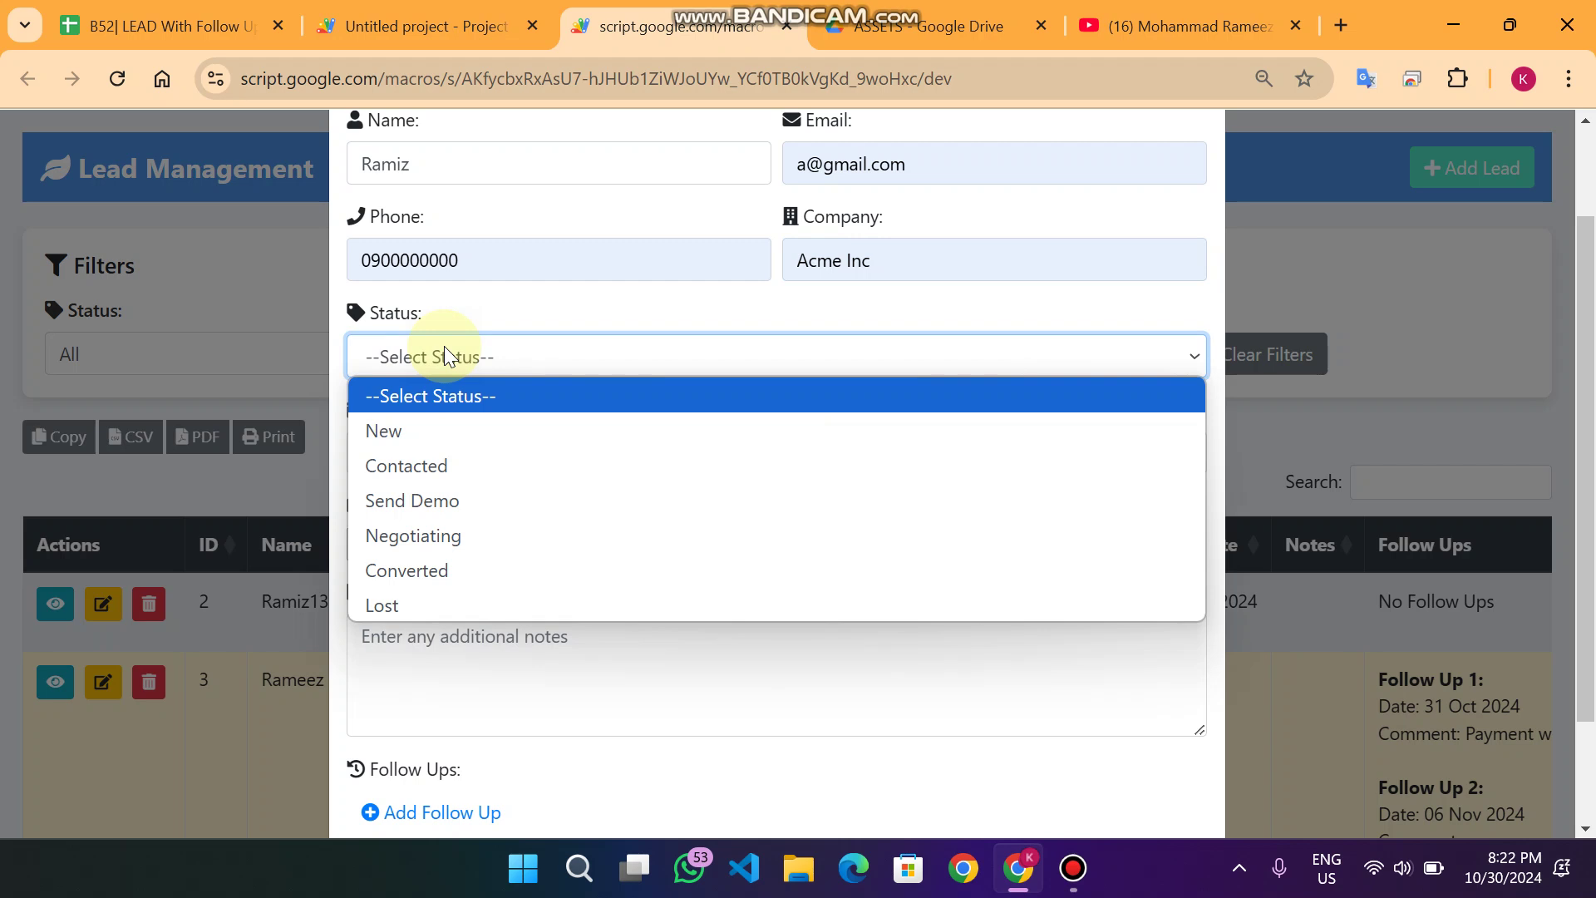
click(431, 436)
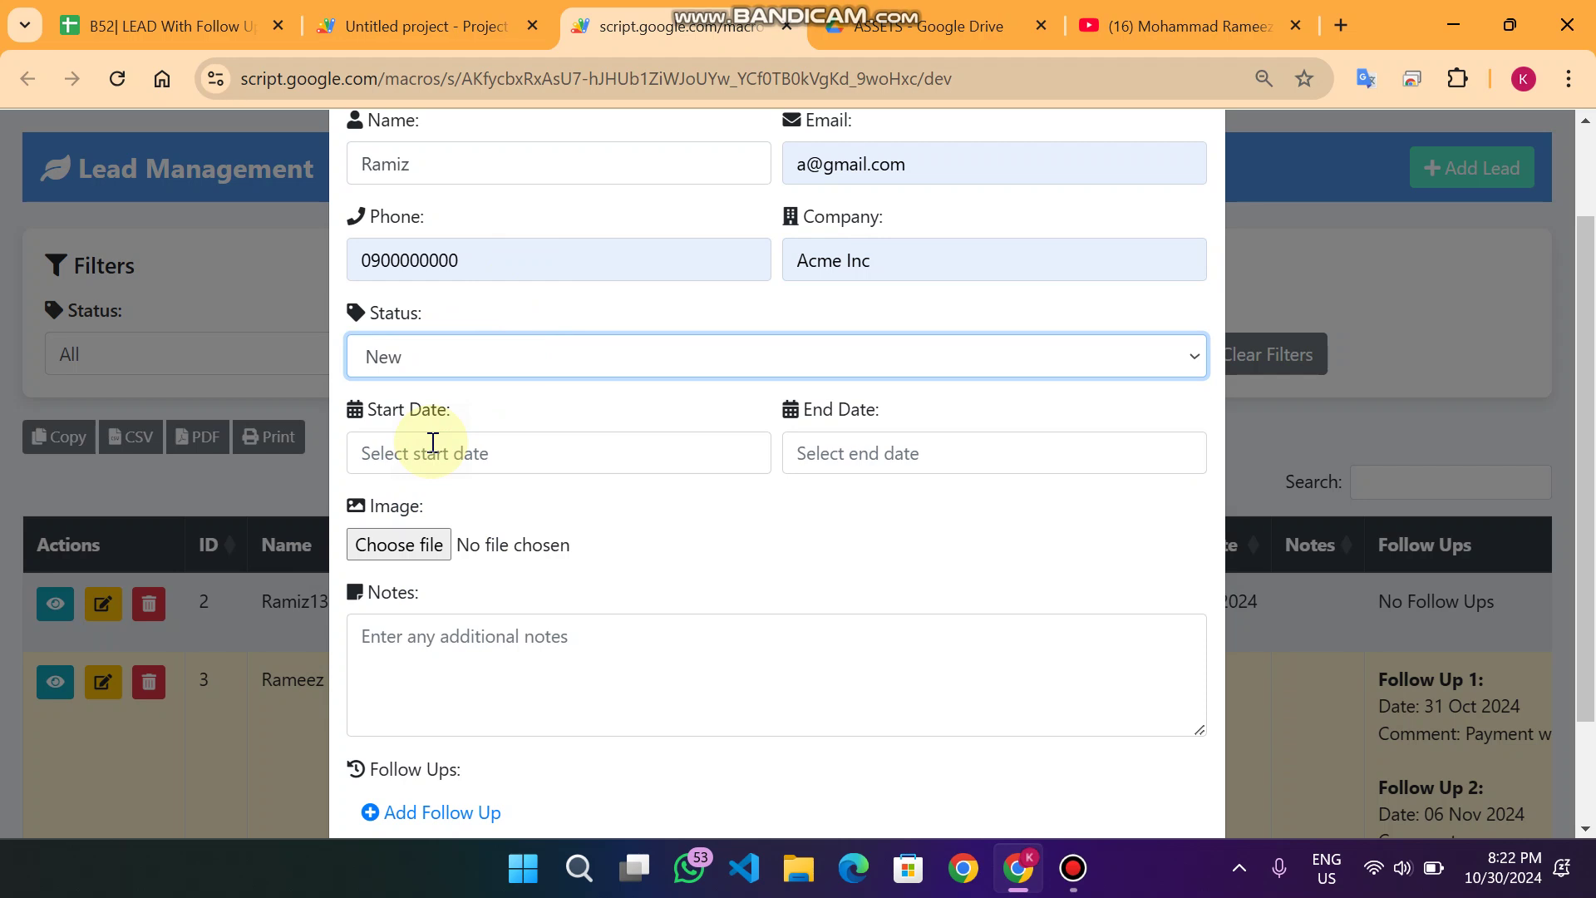
click(432, 453)
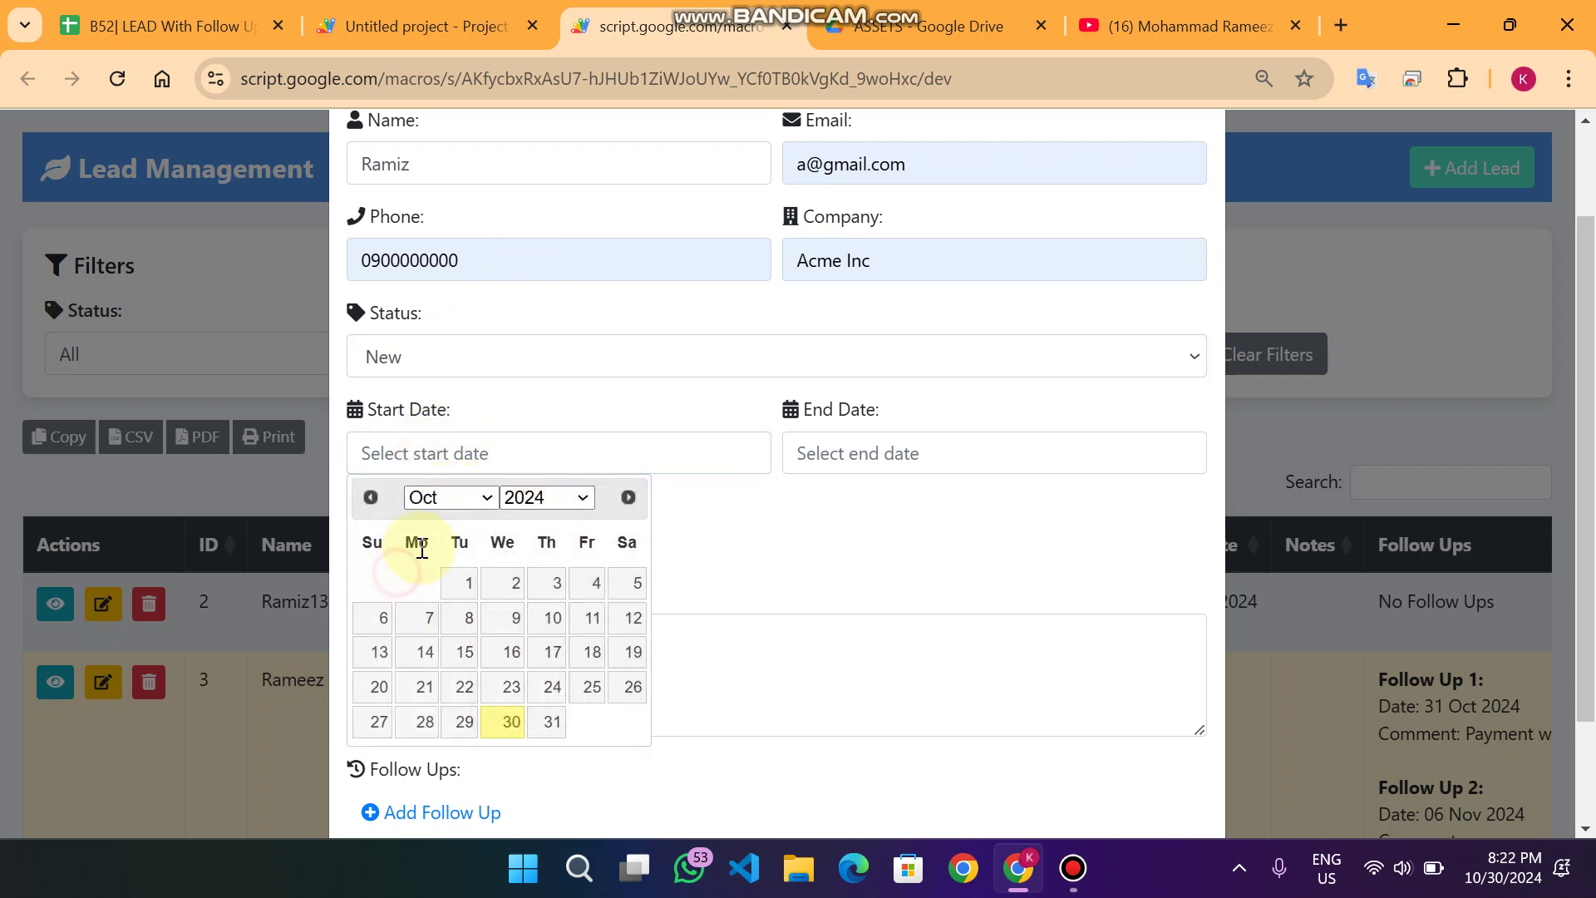
click(508, 720)
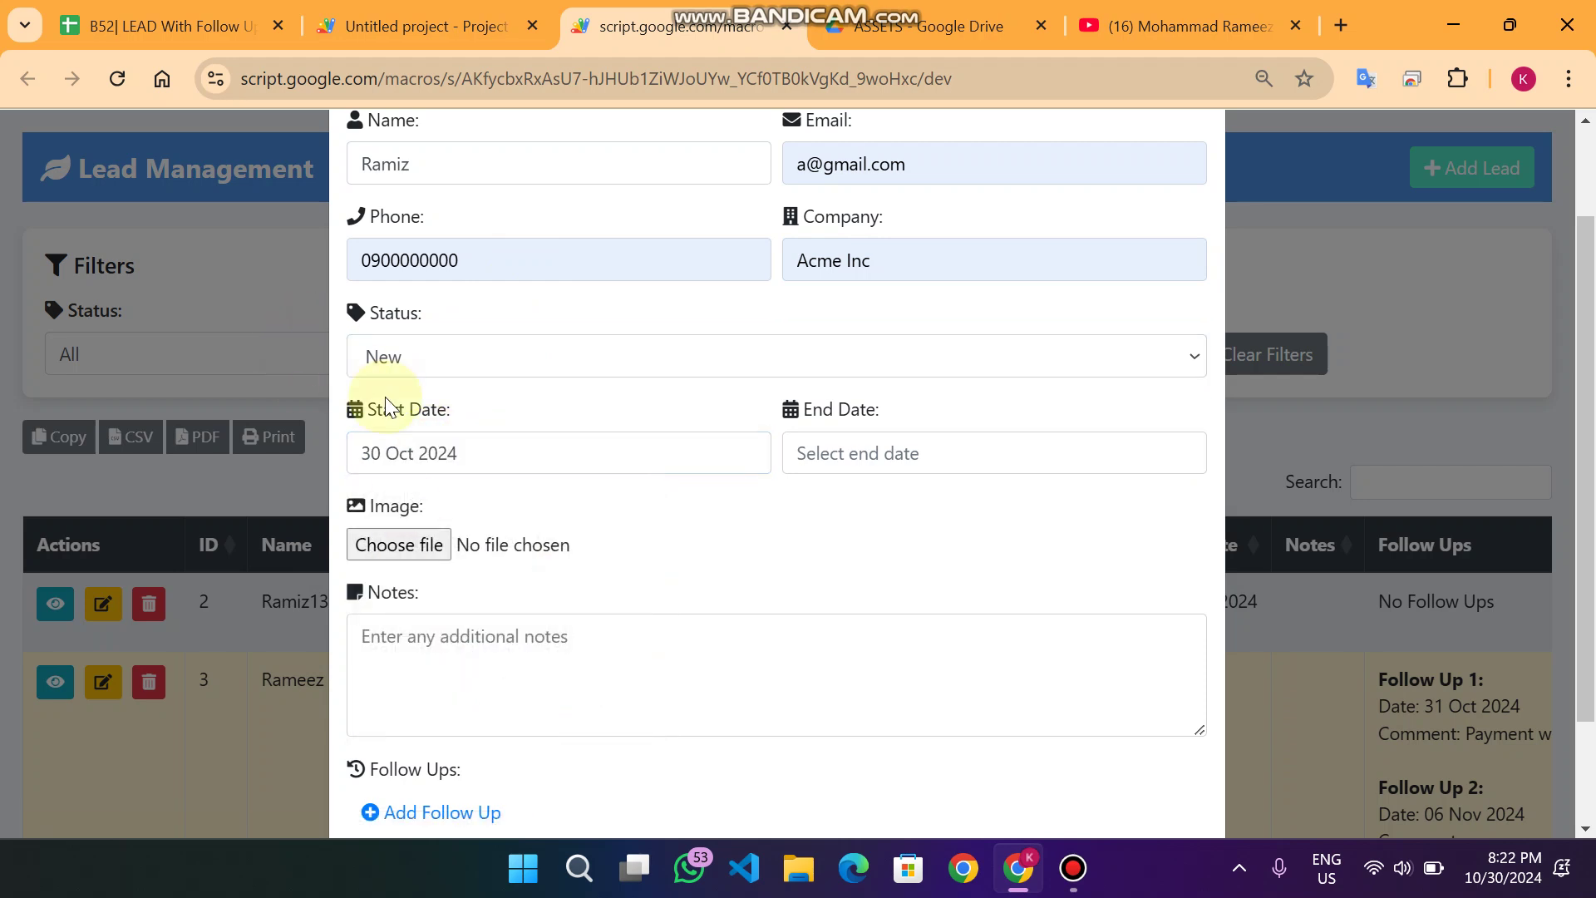
drag(909, 410, 785, 411)
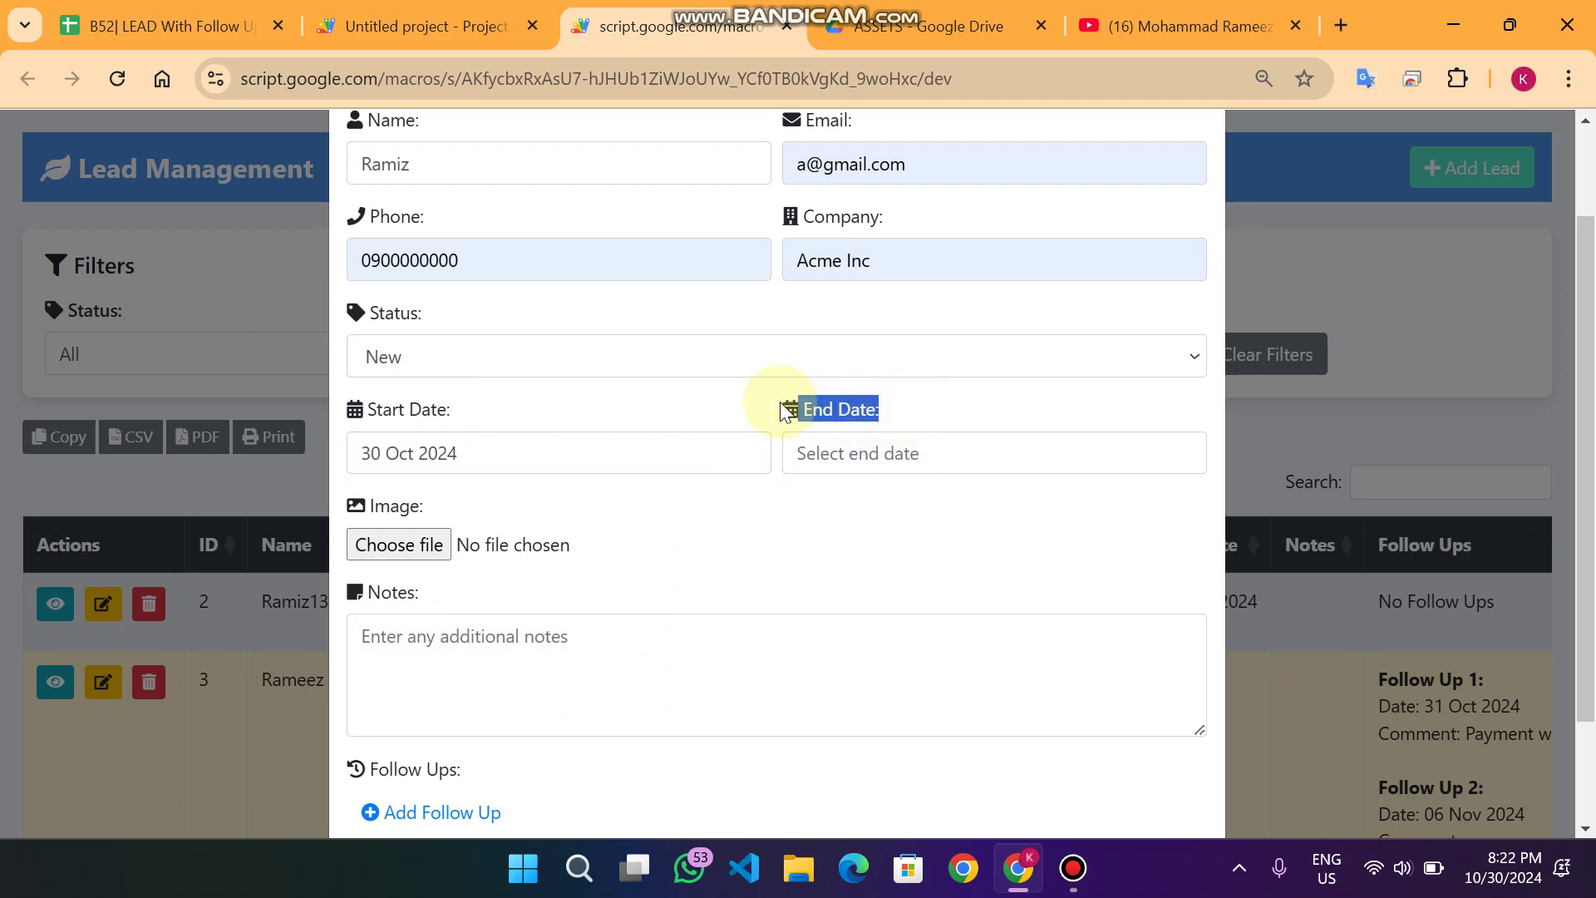
- Attach WhatsApp Image 2024-10-24 at 17.29.12_a21626b5.jpg from the Desktop, re-selecting it after a cancelled picker
click(387, 544)
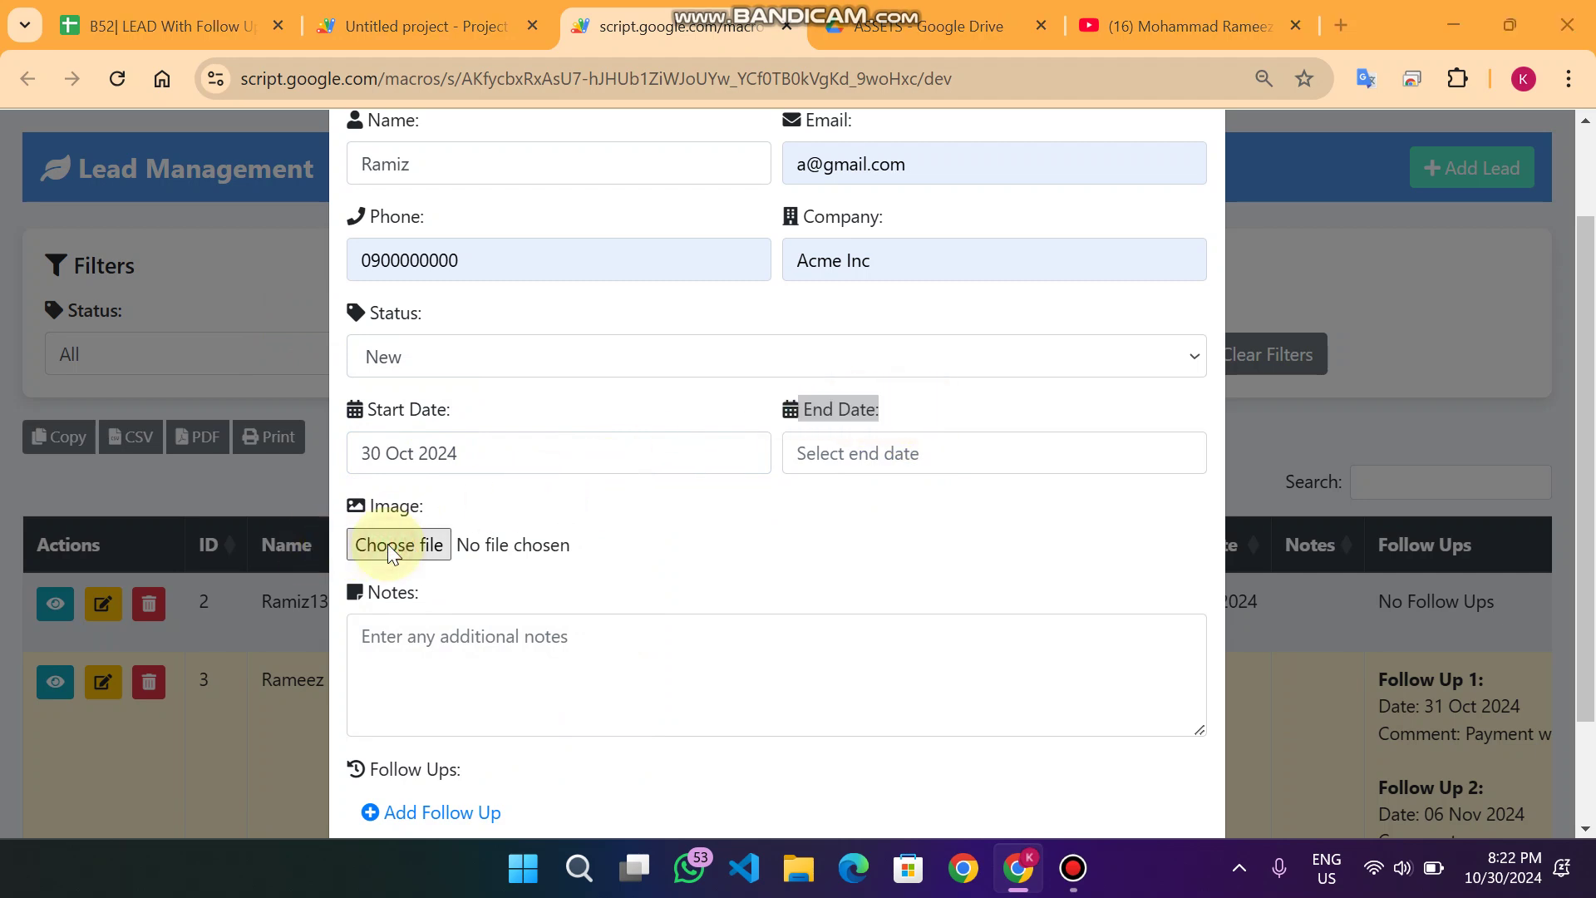
scroll(565, 291, down, 5)
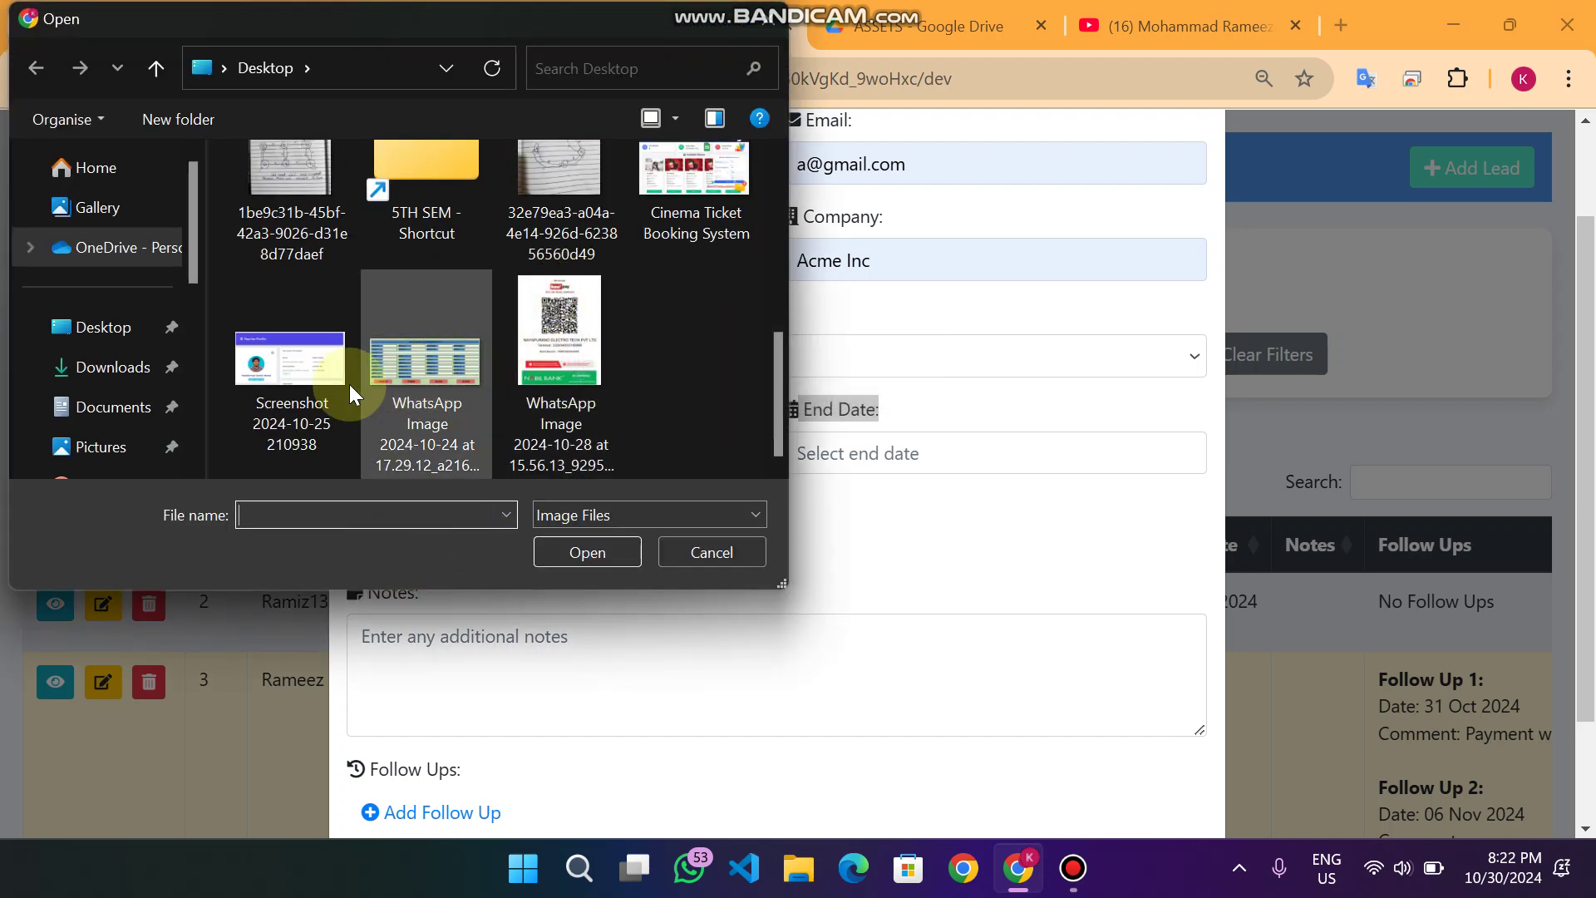
click(411, 382)
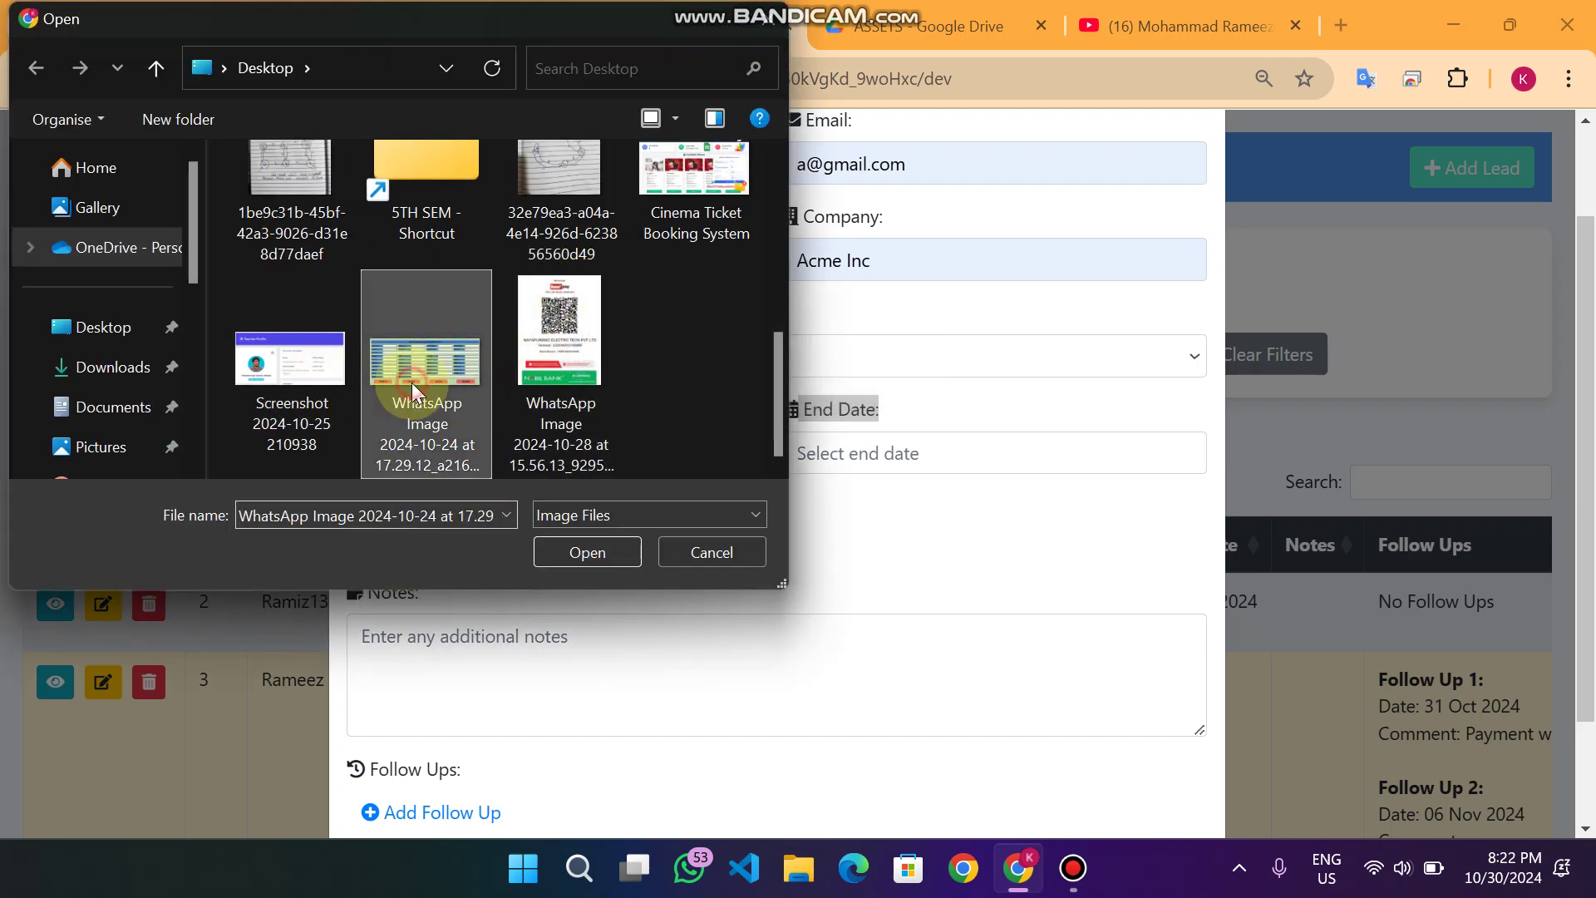
click(565, 553)
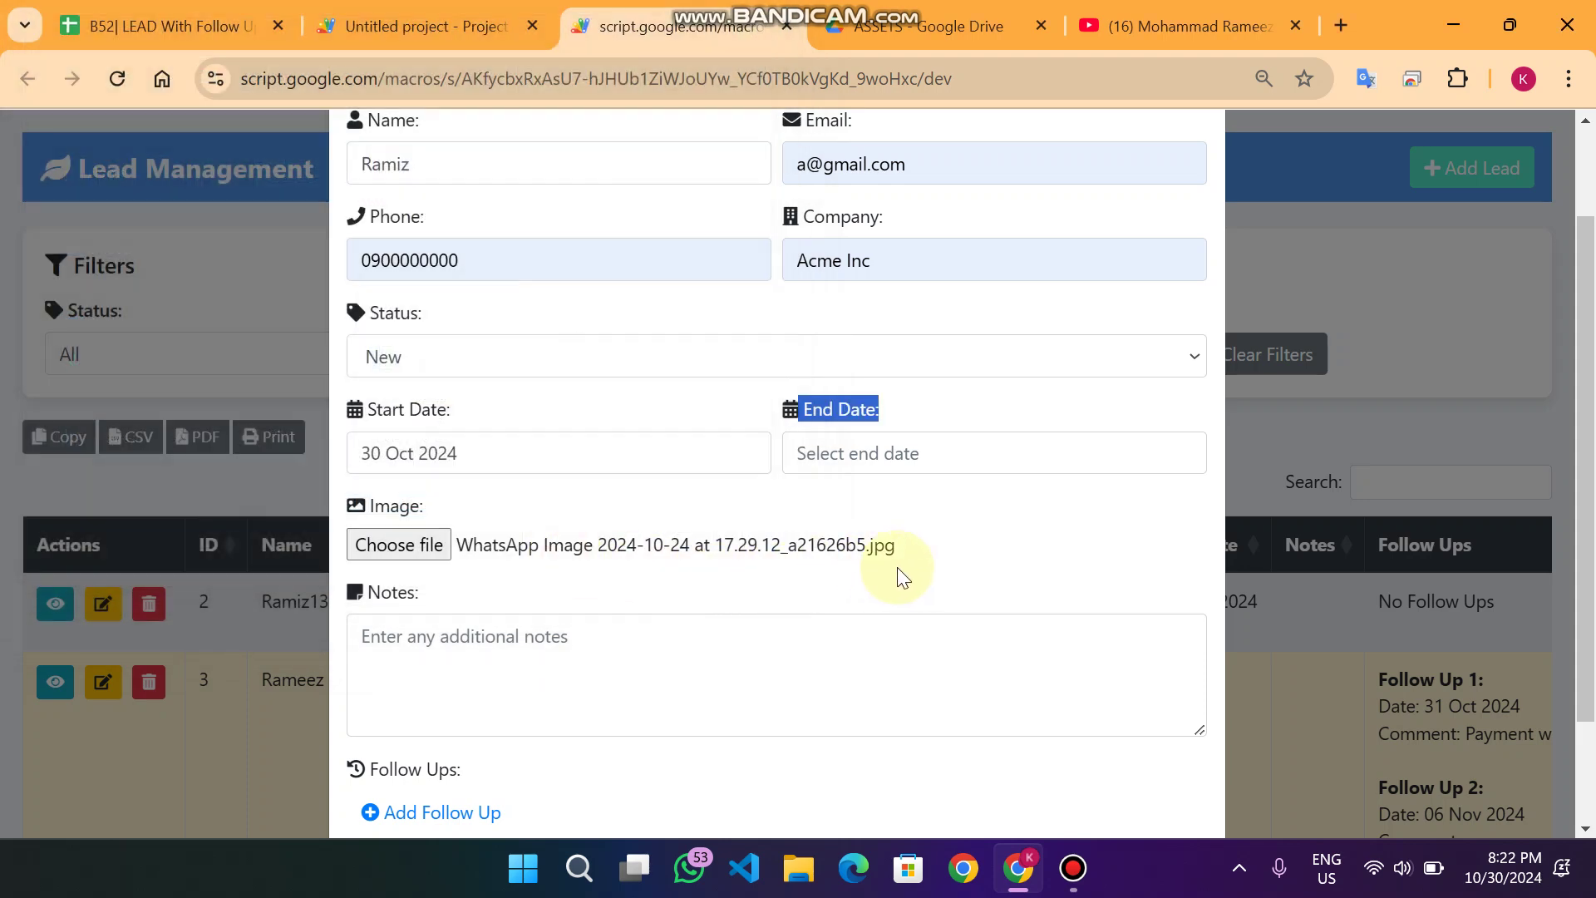
click(477, 542)
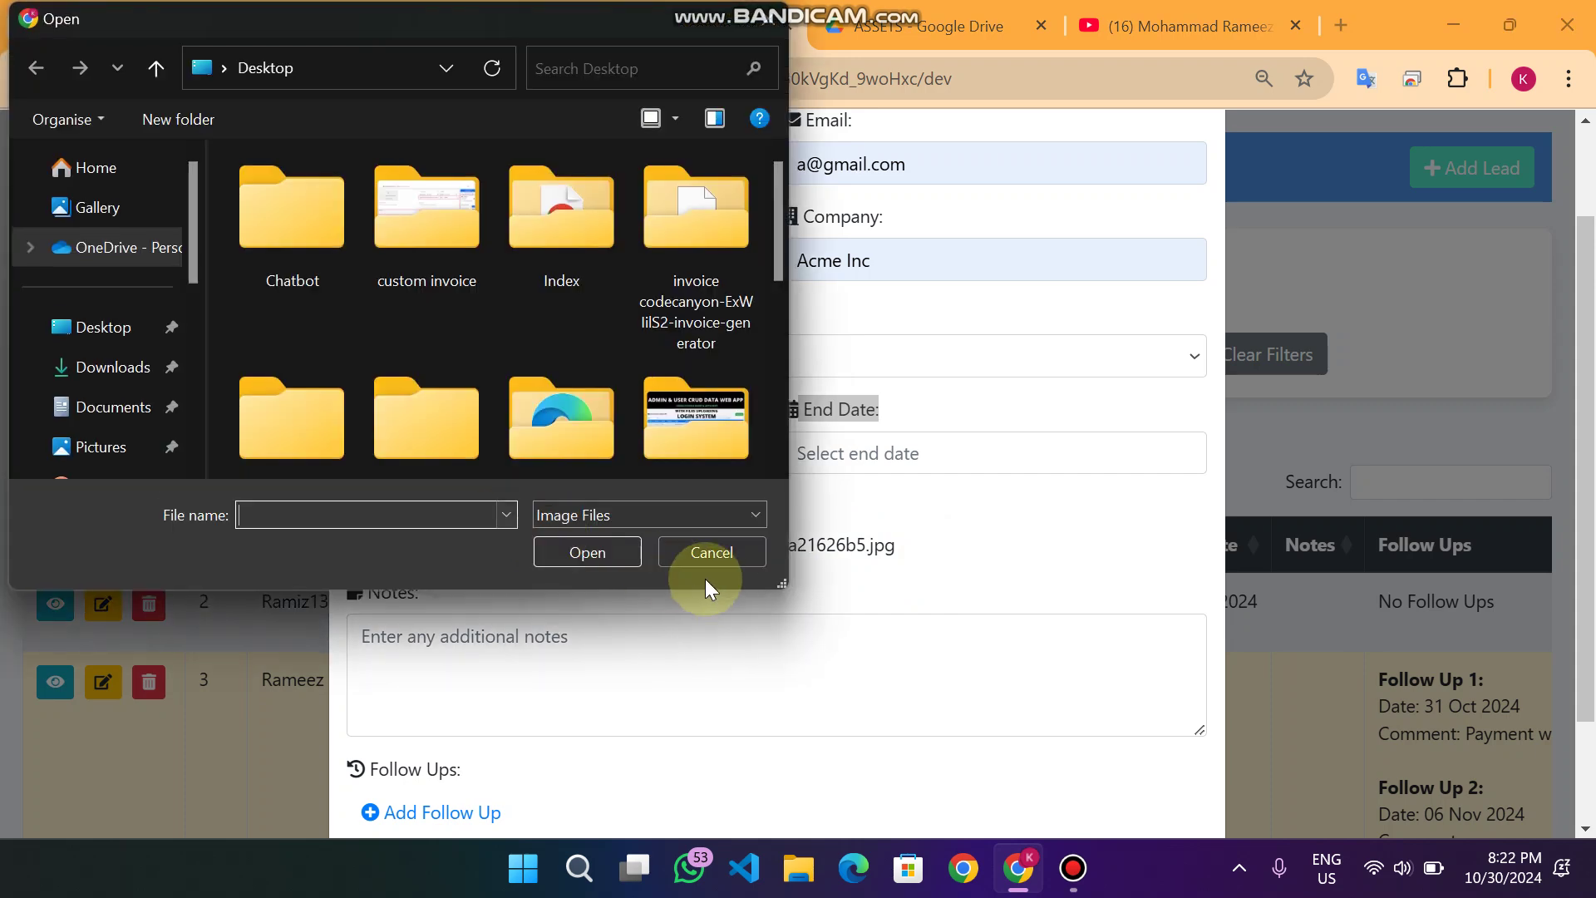
click(712, 565)
click(549, 636)
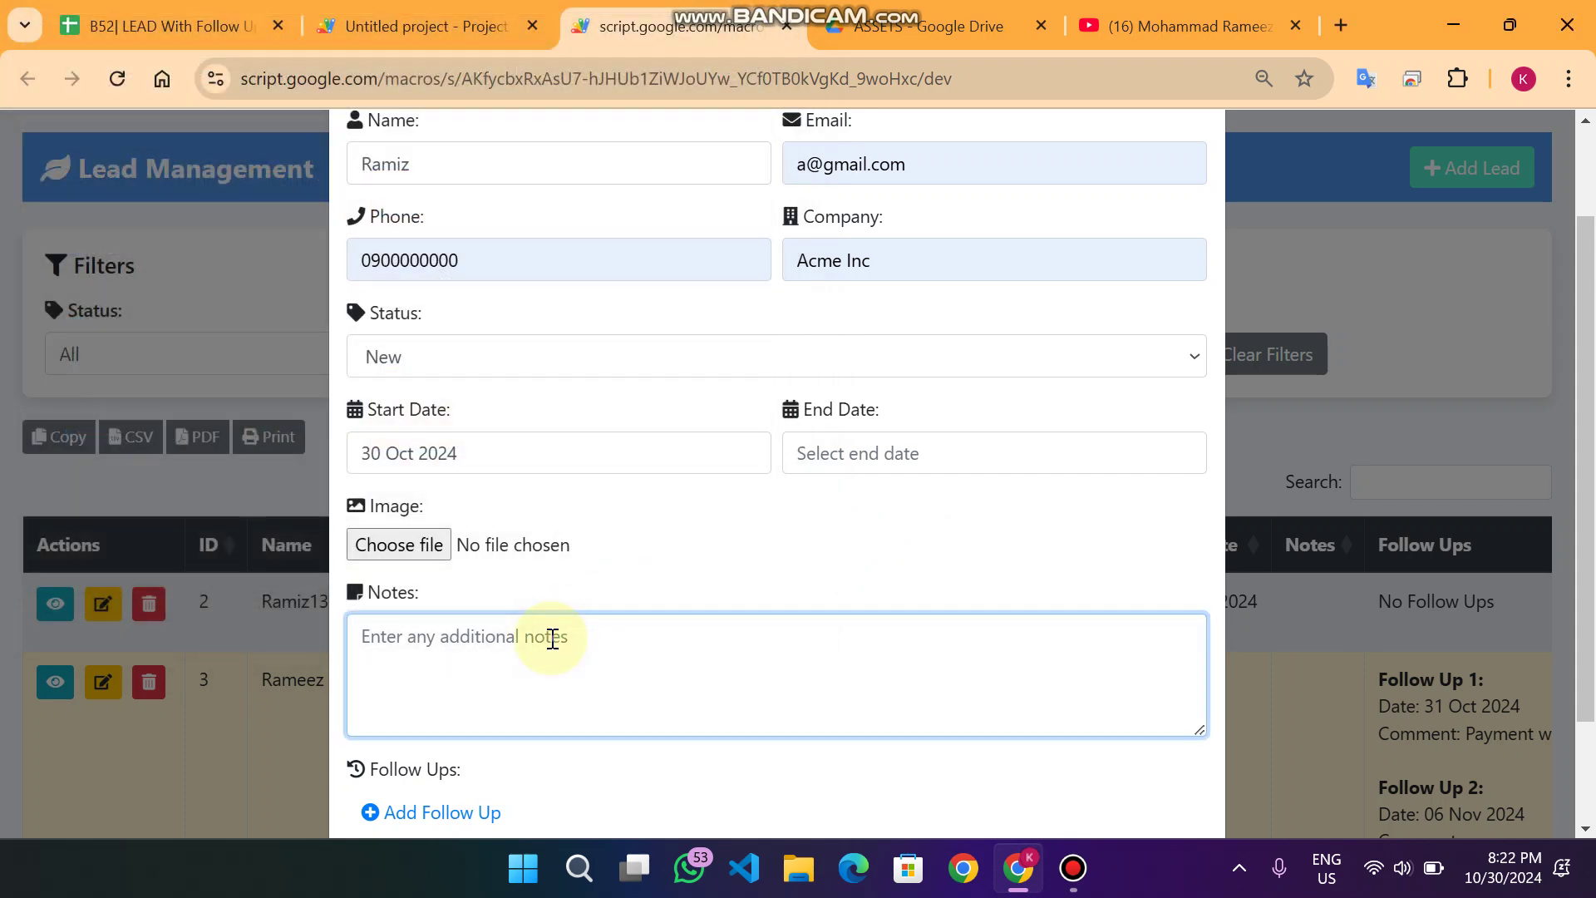
click(394, 545)
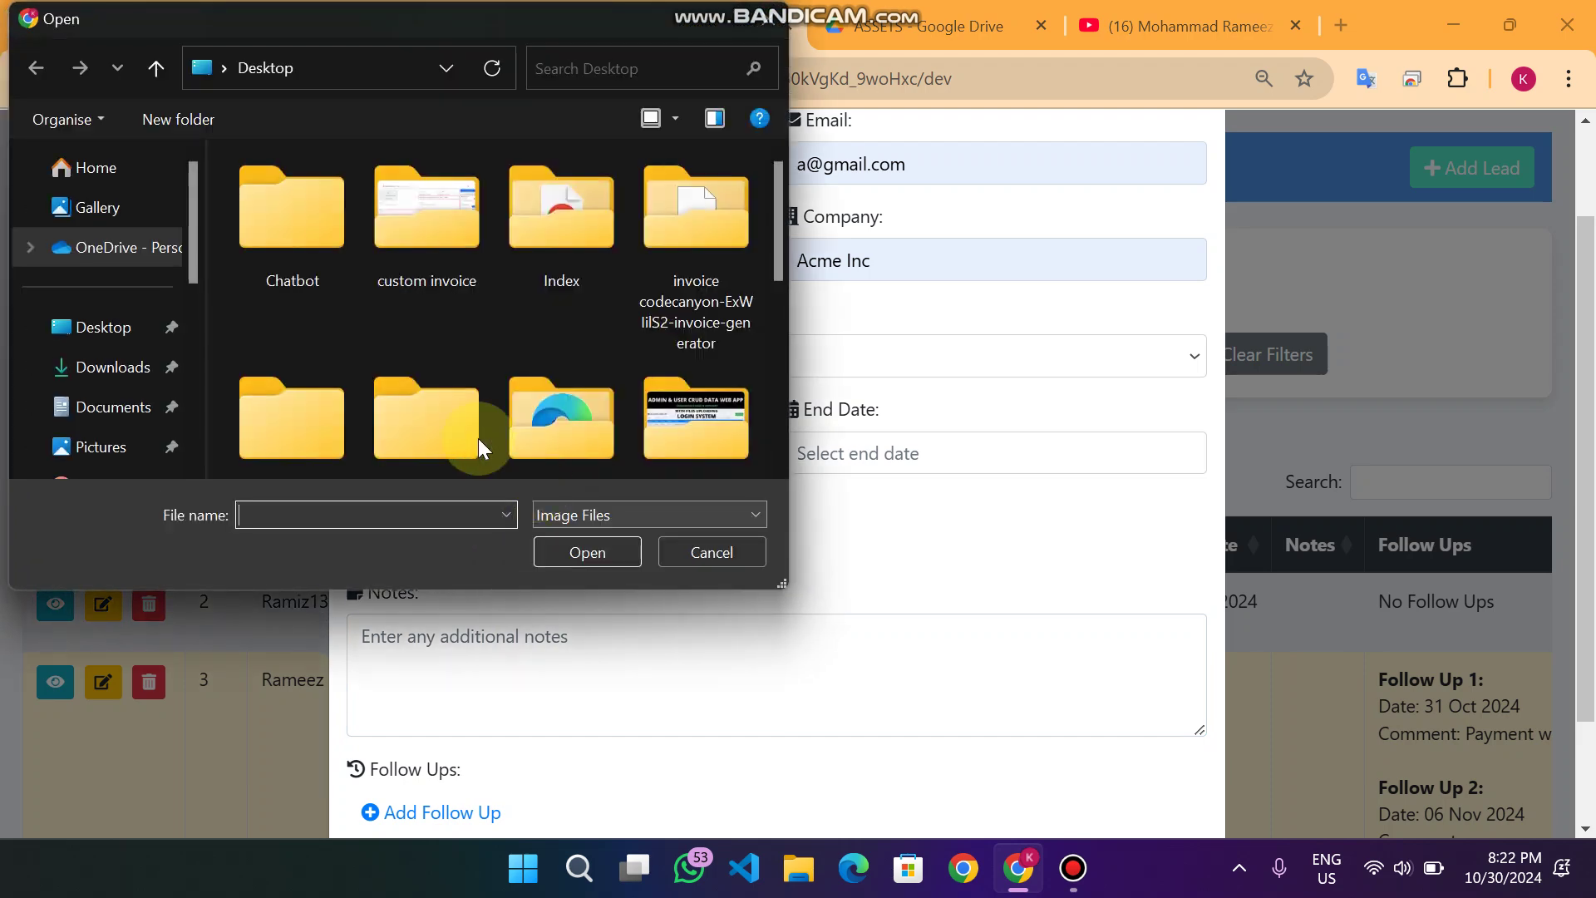
scroll(477, 437, down, 6)
click(426, 370)
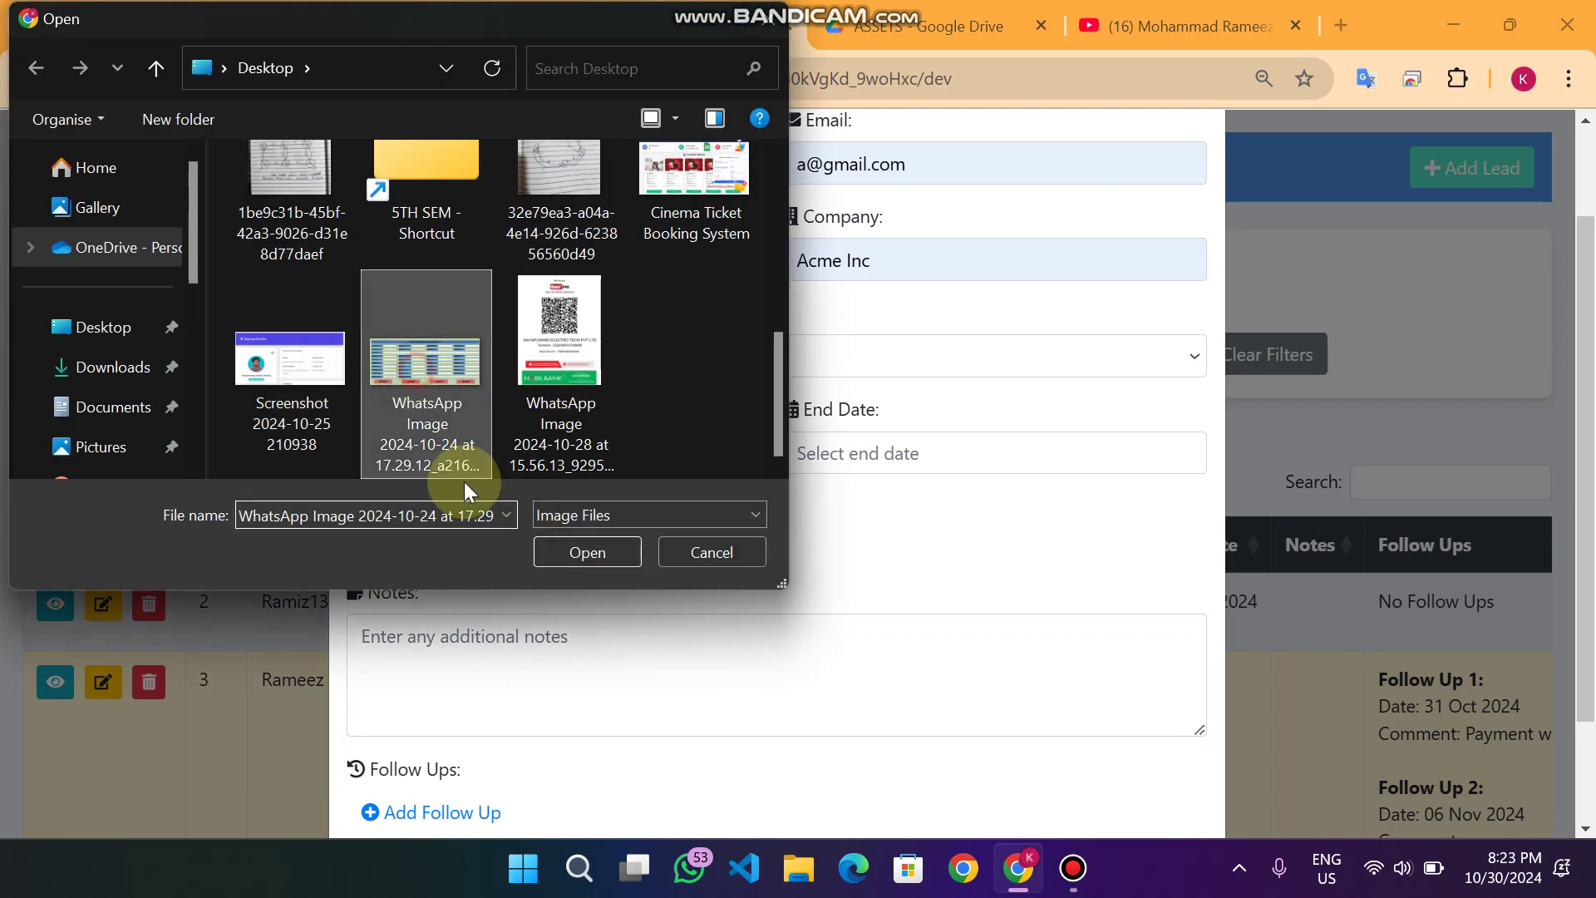
click(580, 559)
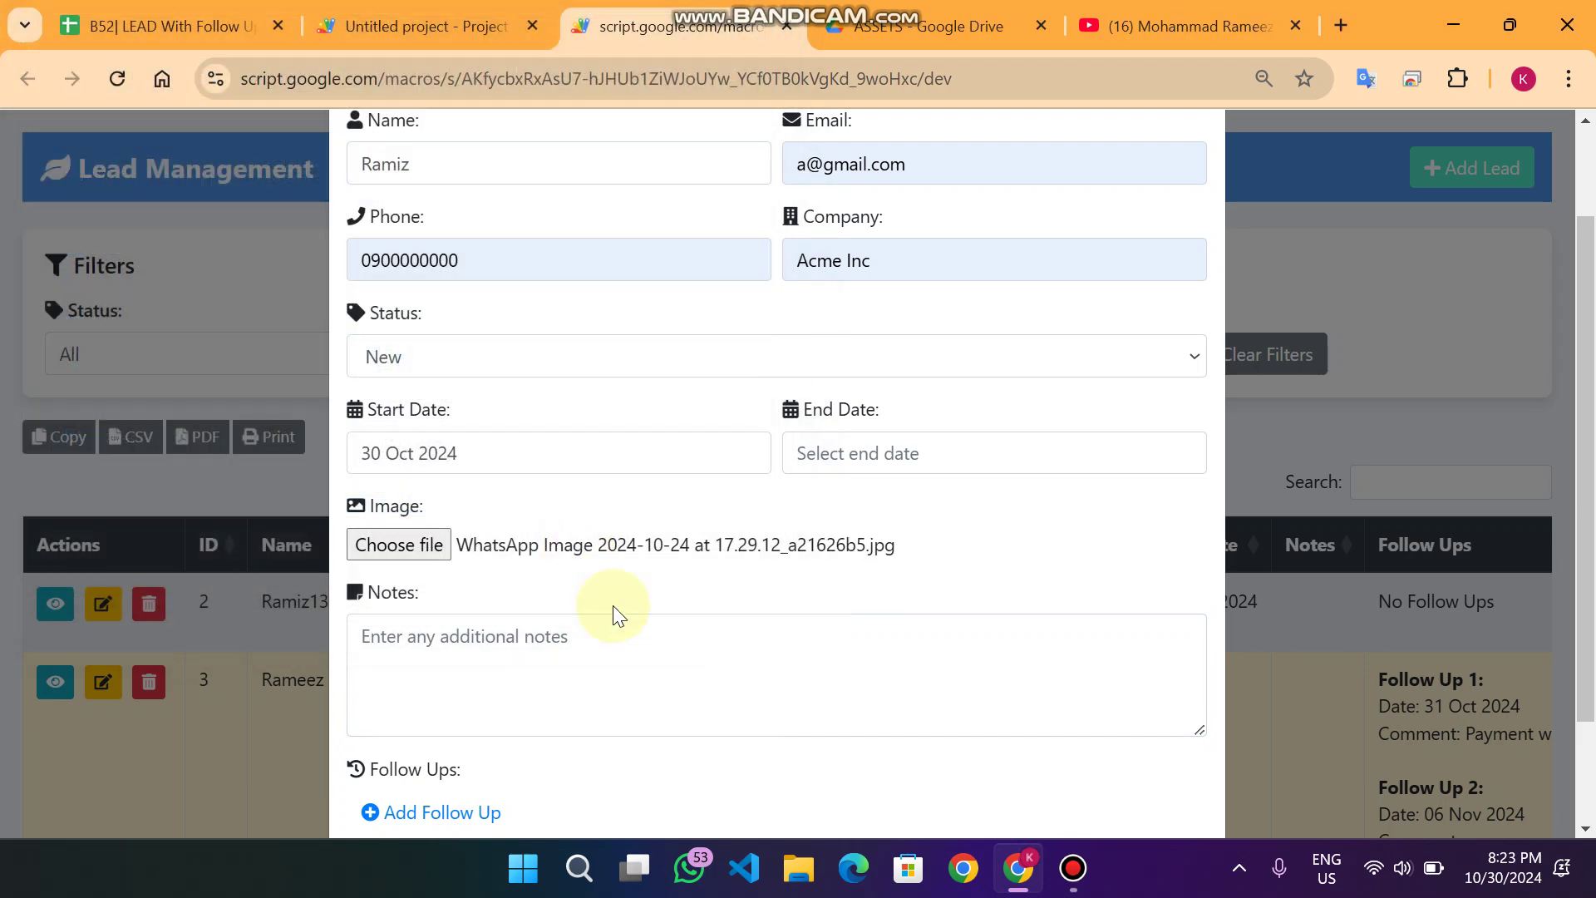
- Enter the note 'lead Found and generated By Google Data' and submit the new lead with Add Lead
click(657, 666)
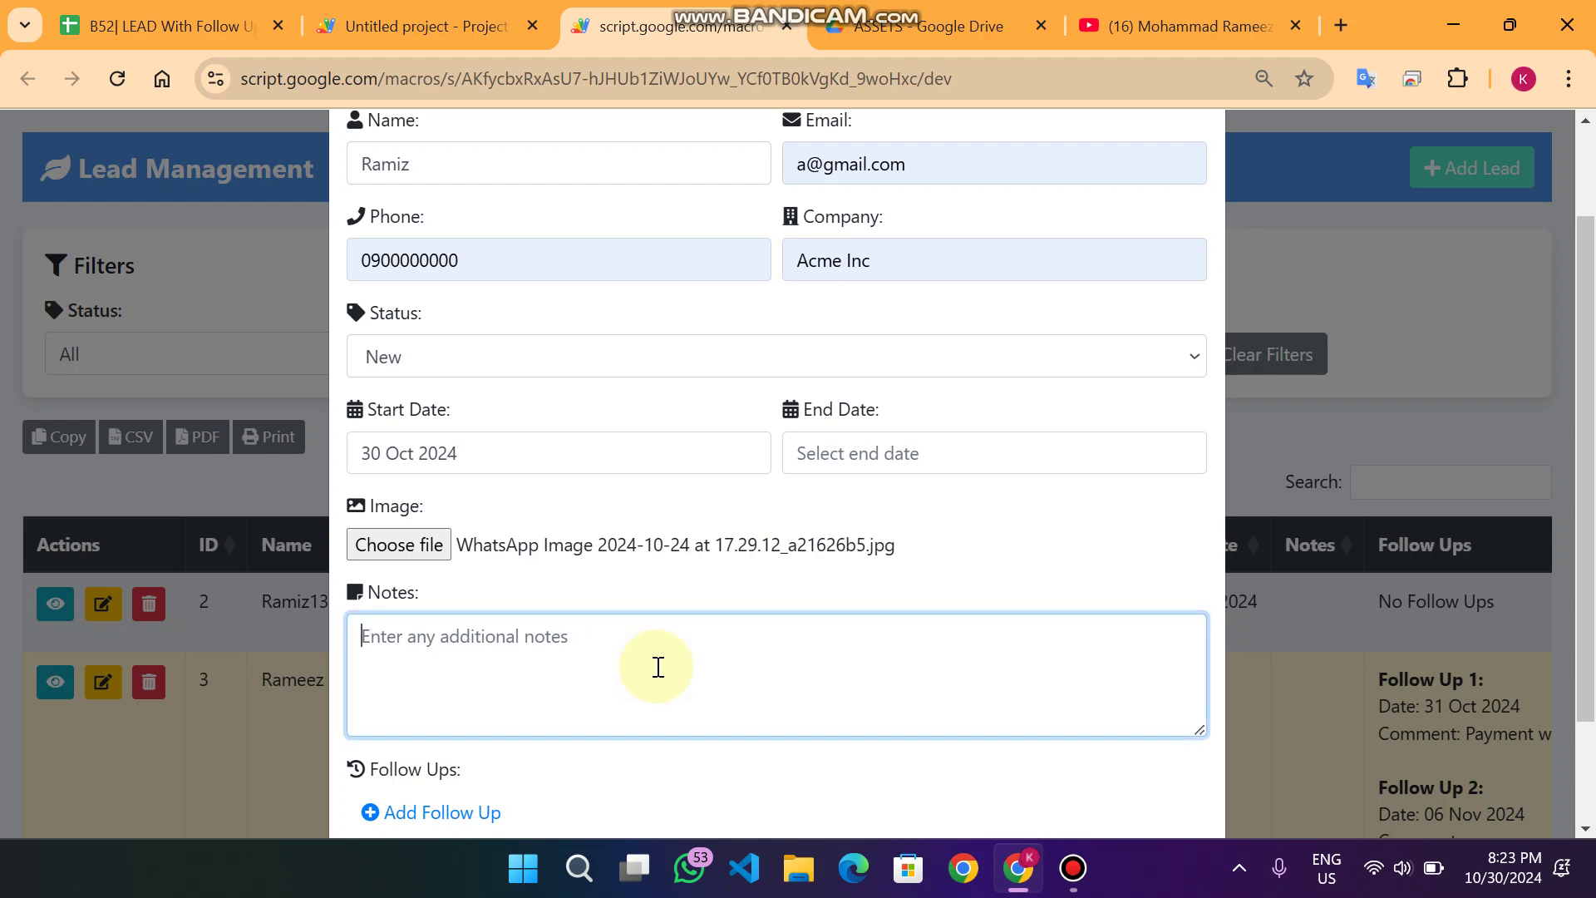
text(lead Sta)
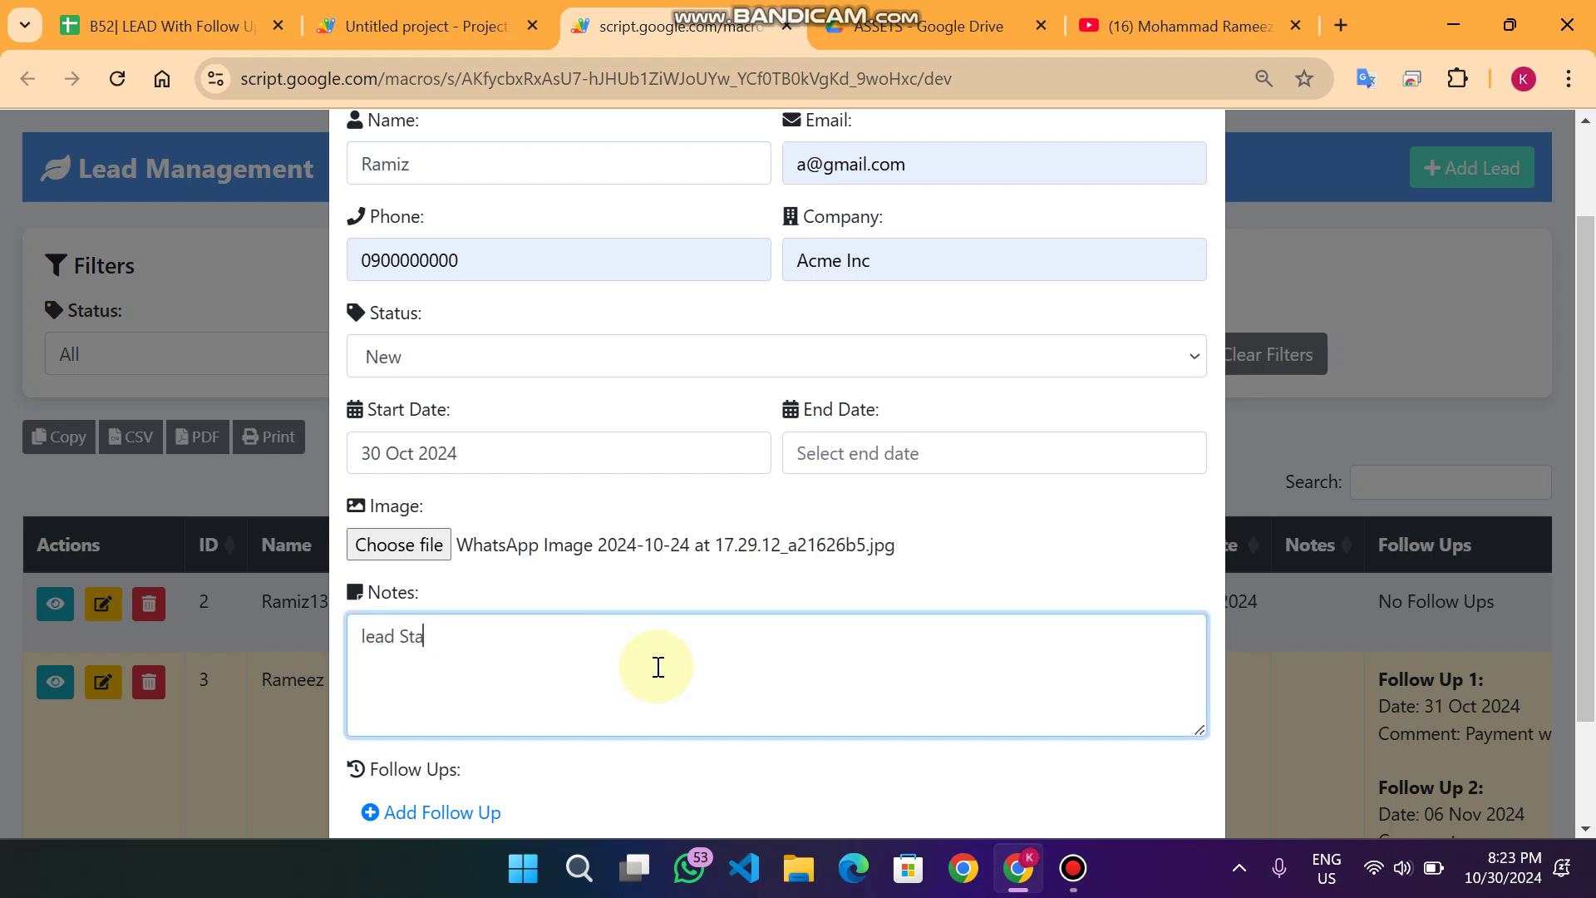
key(BackSpace)
key(BackSpace)
key(BackSpace)
text(Found and generated B)
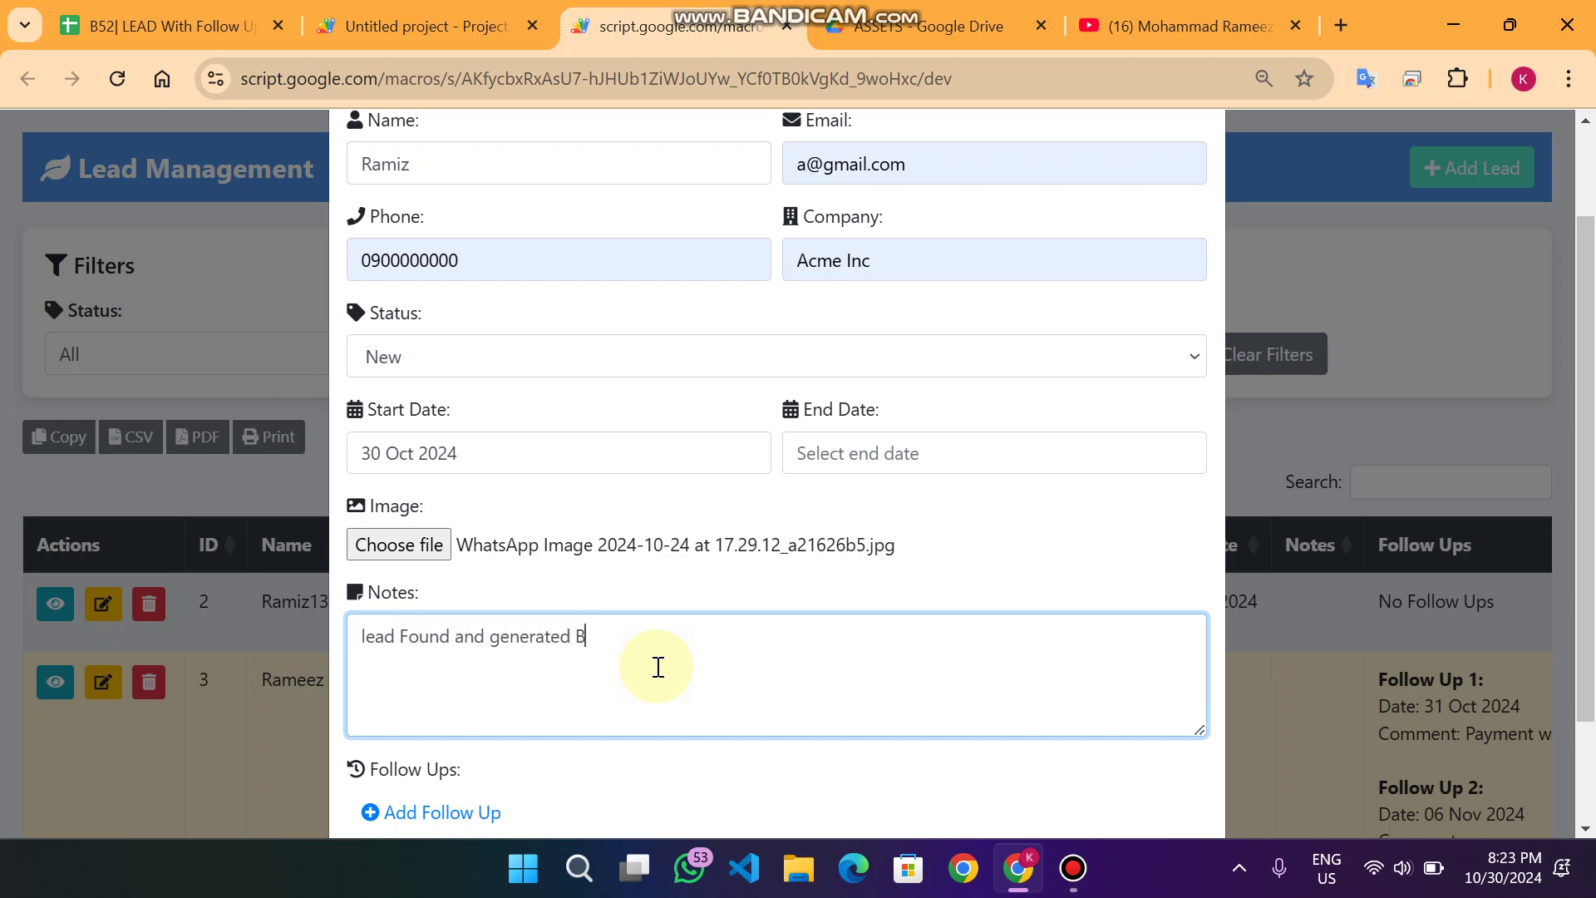
text(y Google Data)
scroll(773, 615, down, 2)
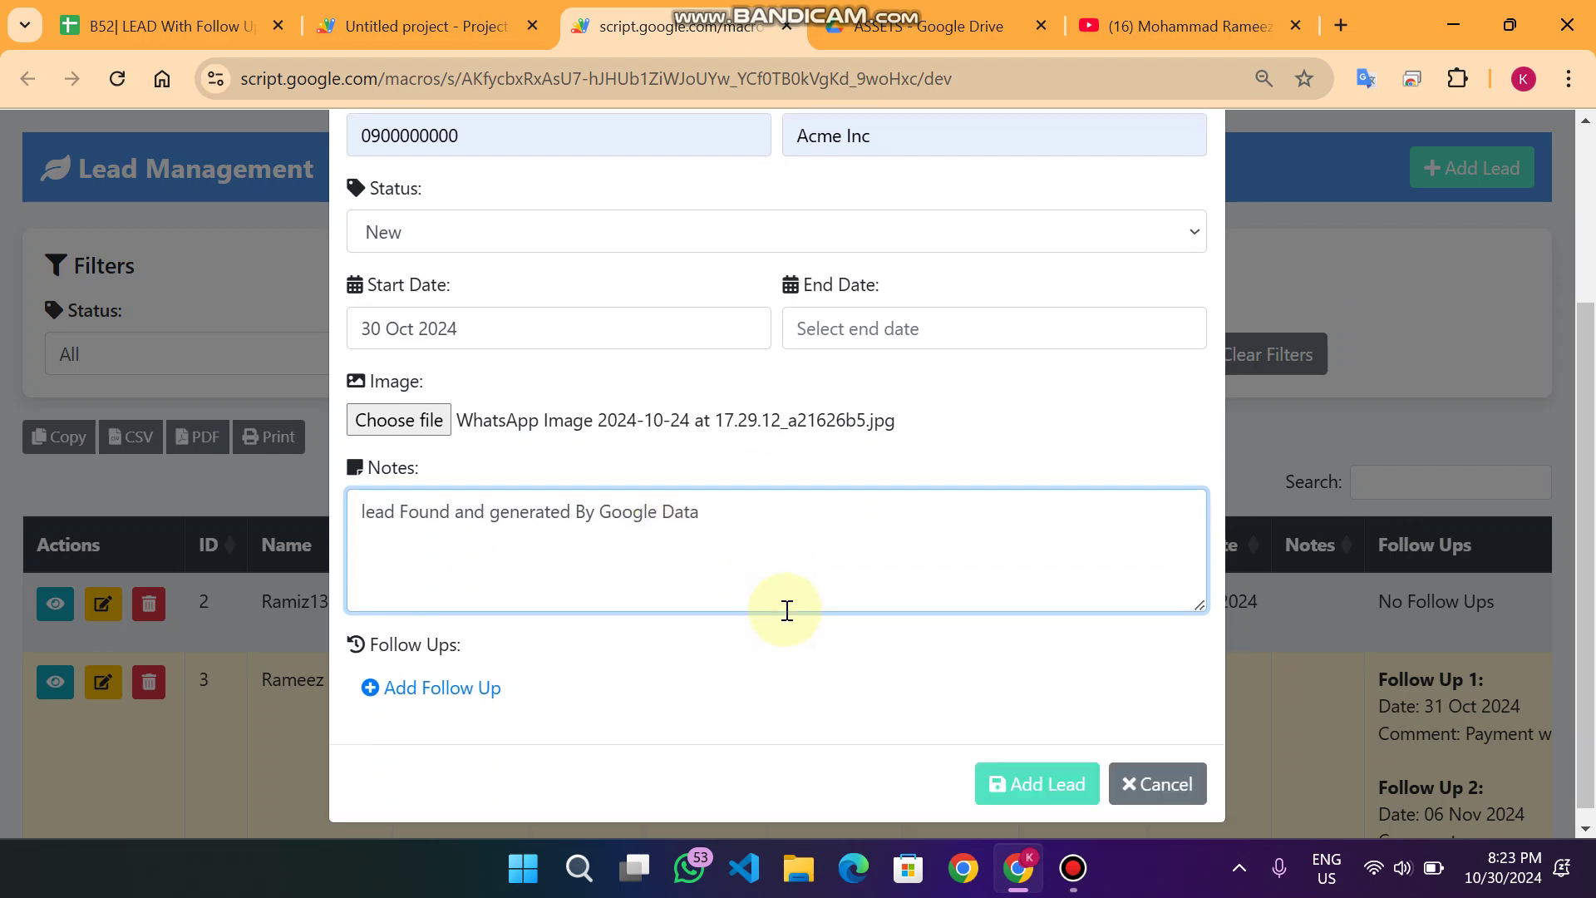
click(1039, 782)
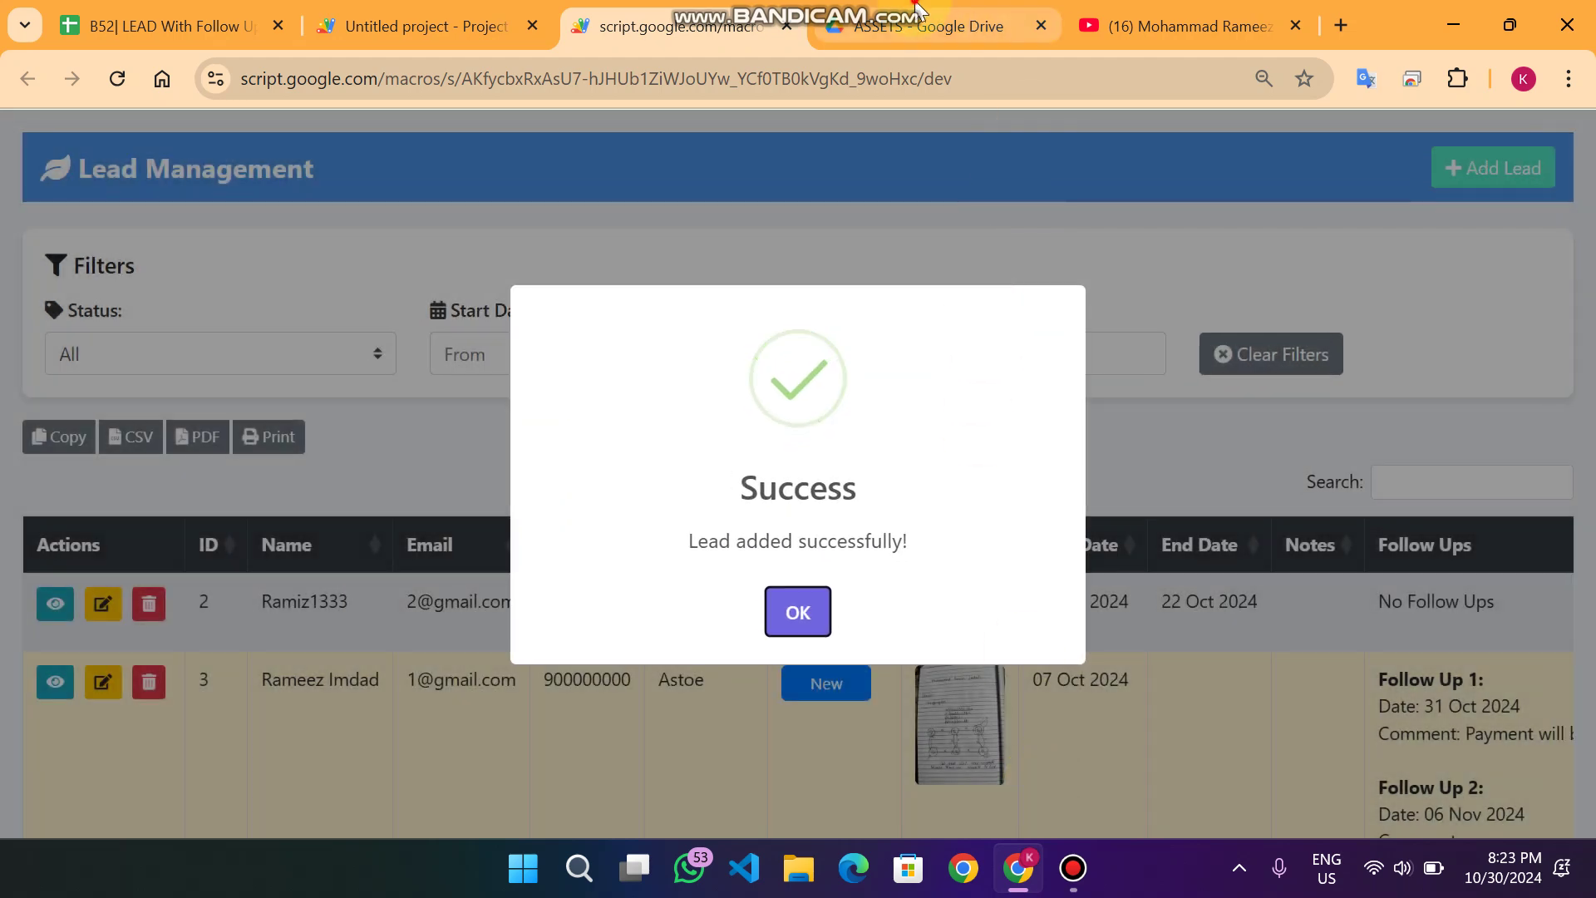
click(901, 28)
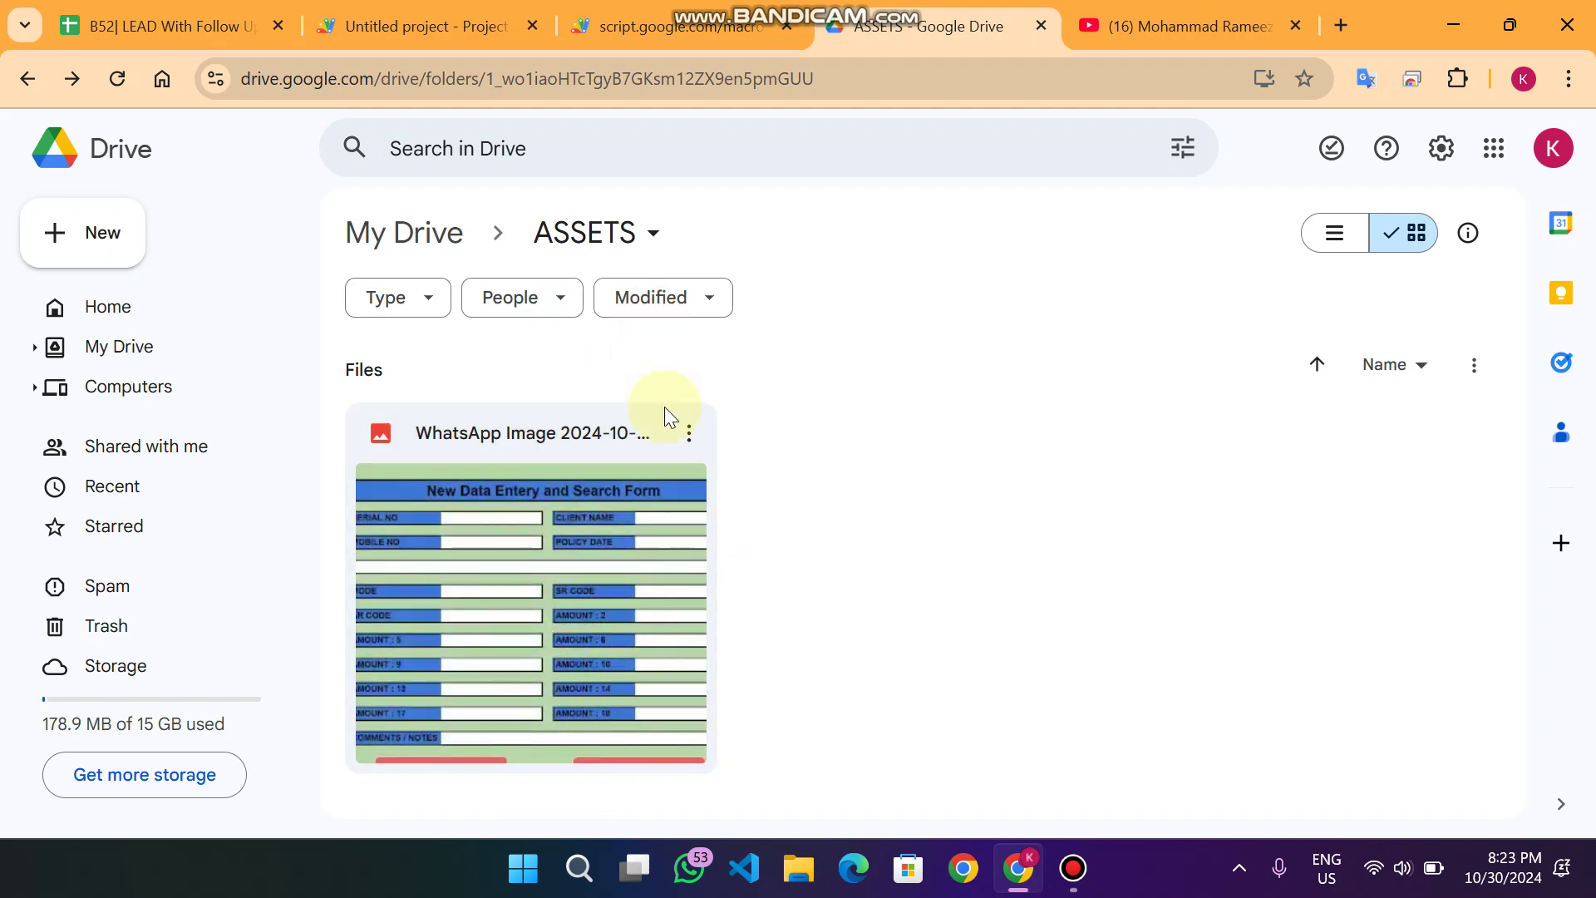
click(681, 26)
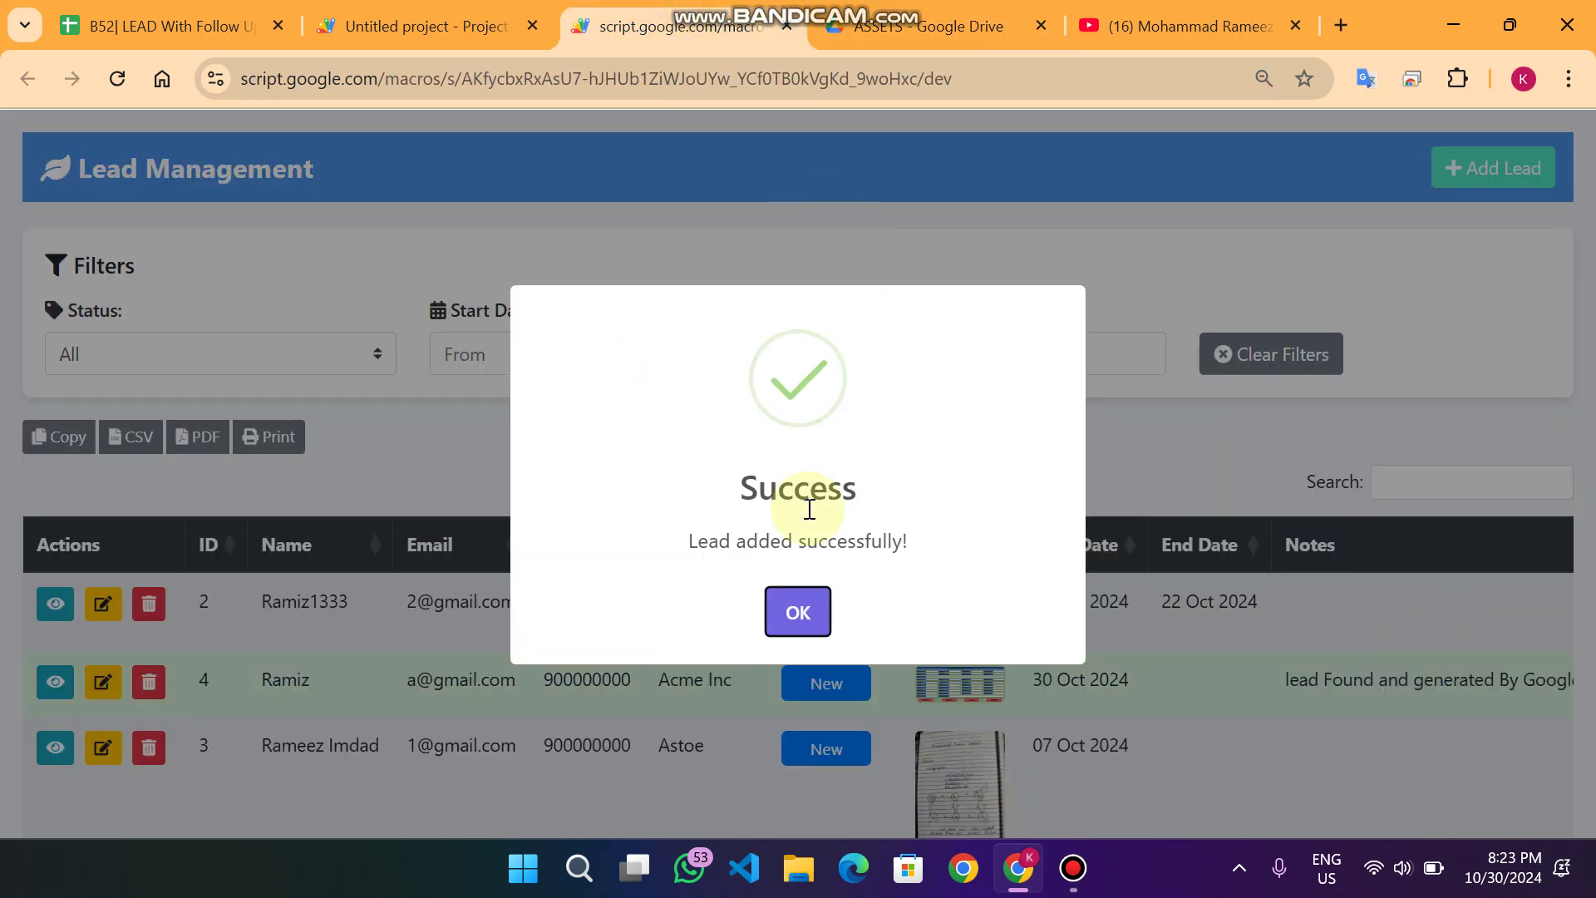
click(796, 615)
scroll(819, 478, down, 5)
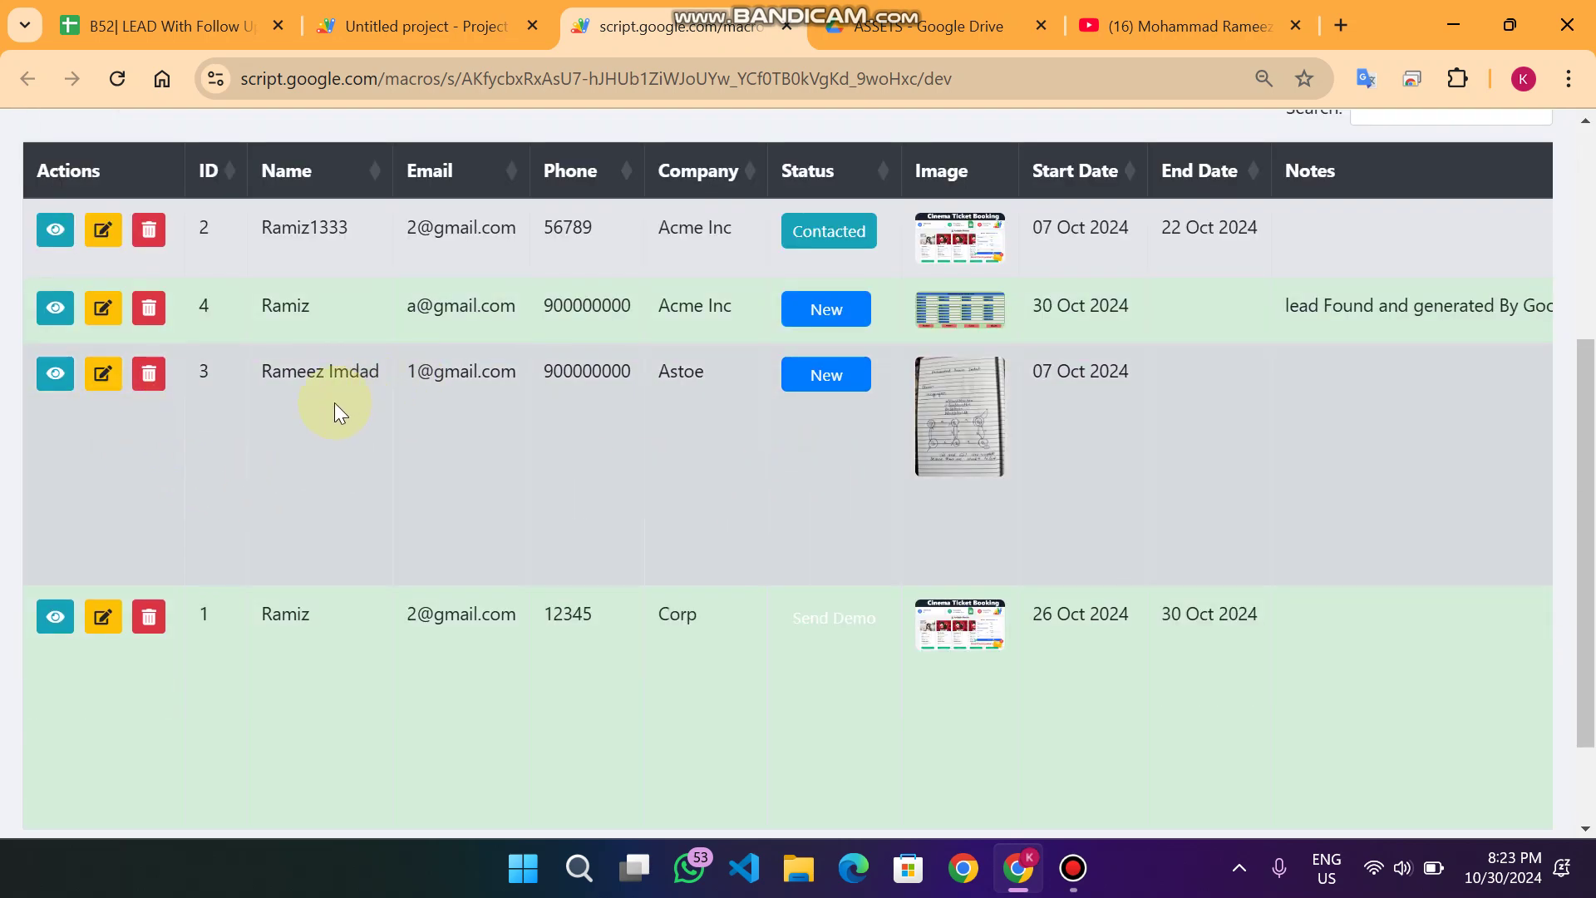
drag(226, 377, 1545, 397)
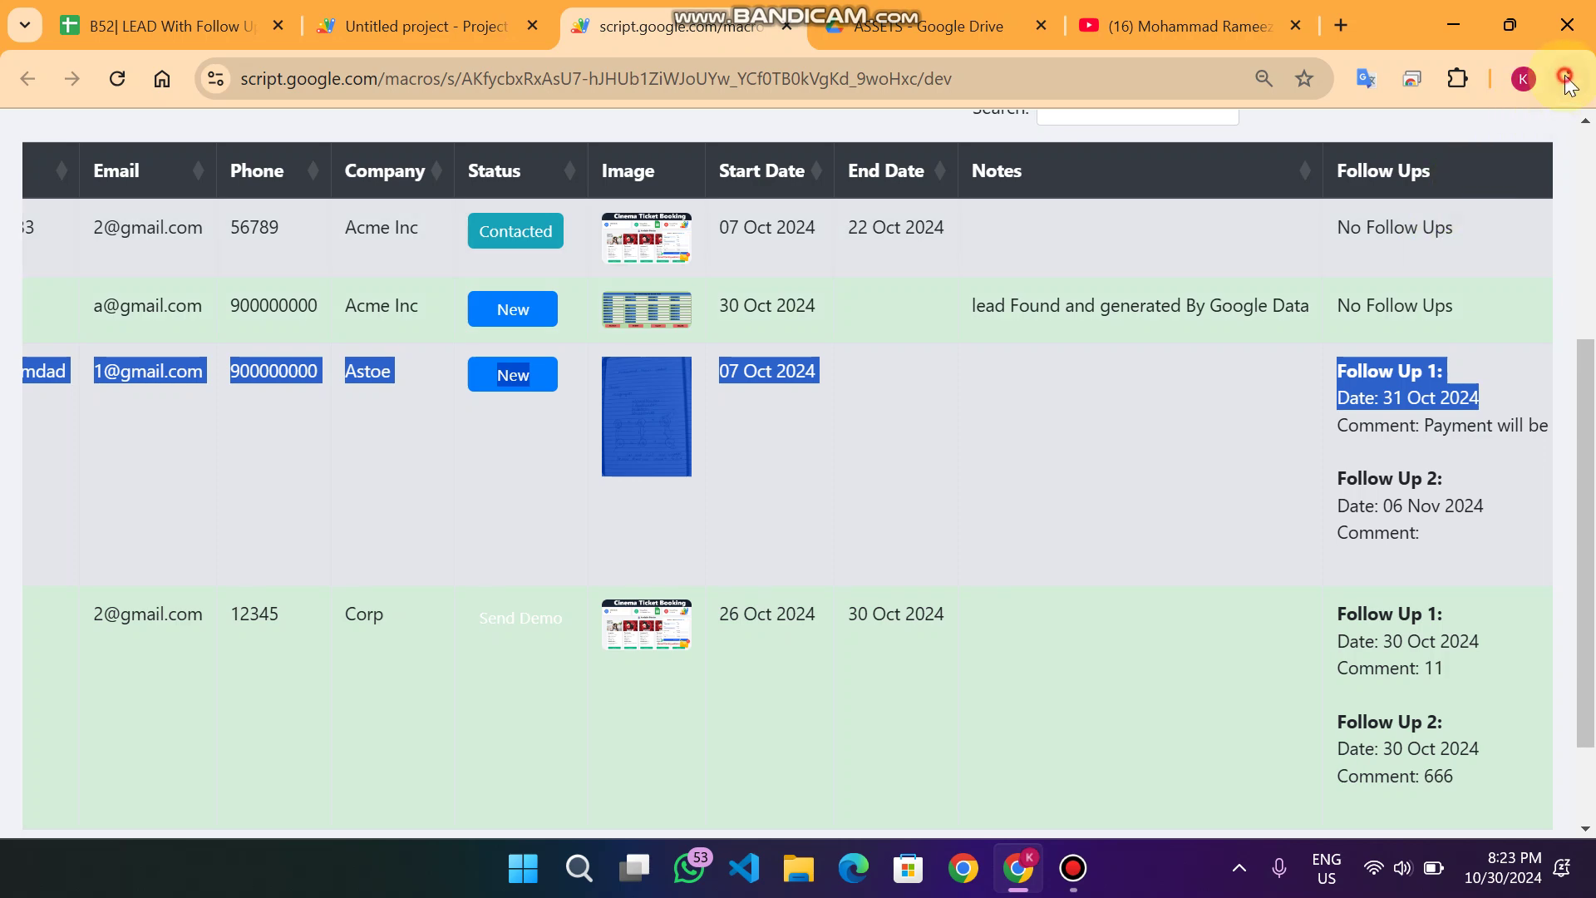
click(1568, 78)
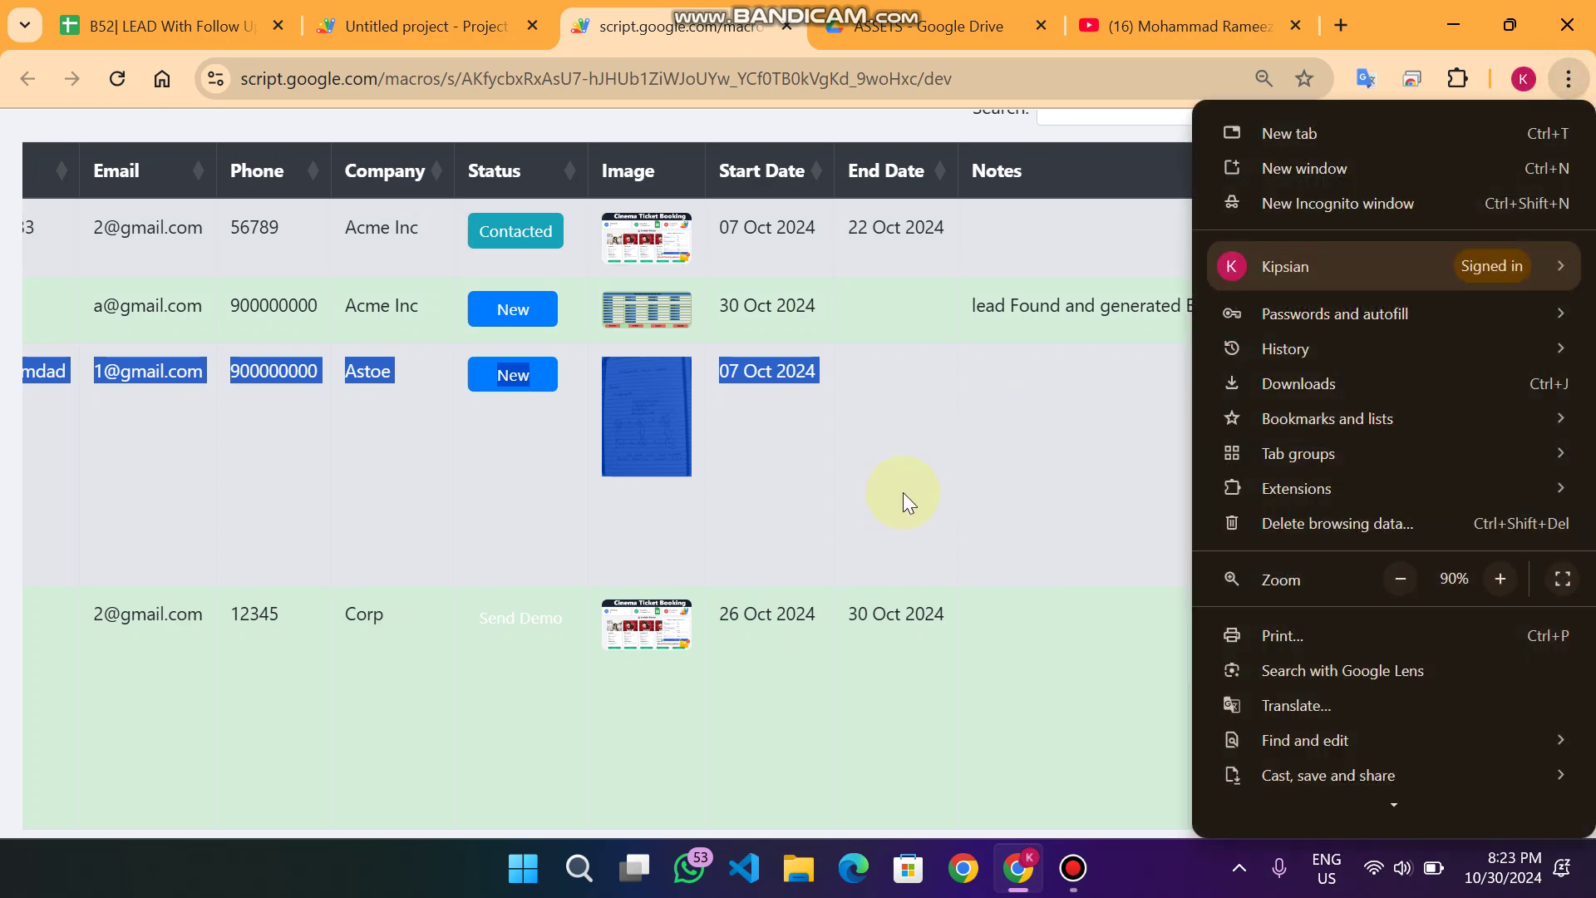
click(973, 463)
scroll(1175, 524, left, 5)
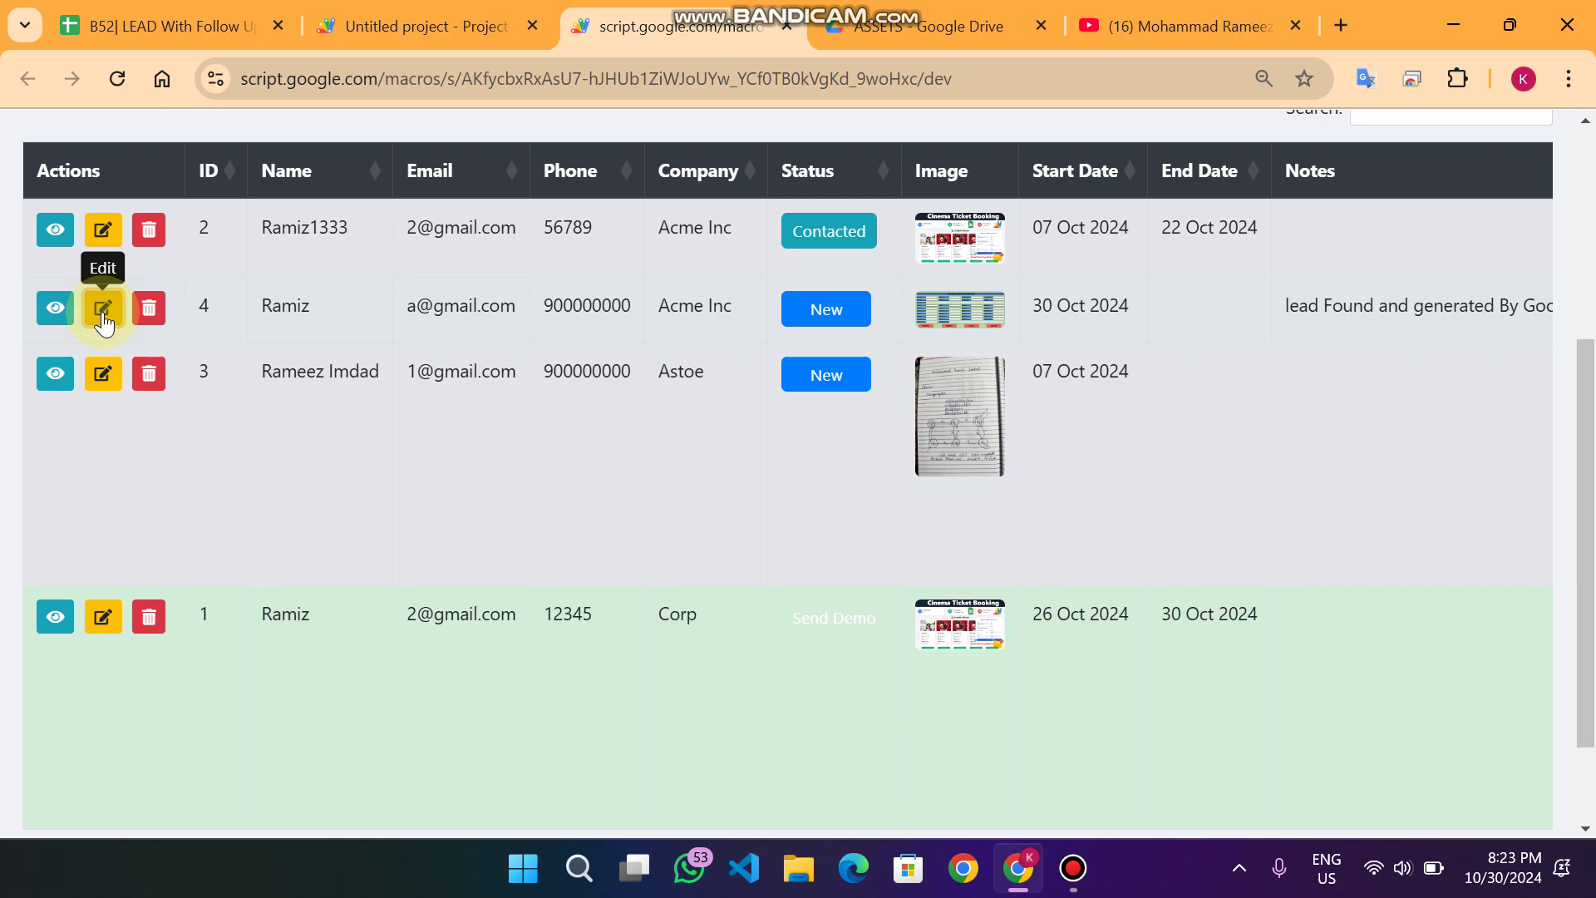
- Give lead 4 a new follow-up dated 01 Oct 2024 with comment 'Call' and update the lead
click(103, 323)
scroll(677, 381, down, 3)
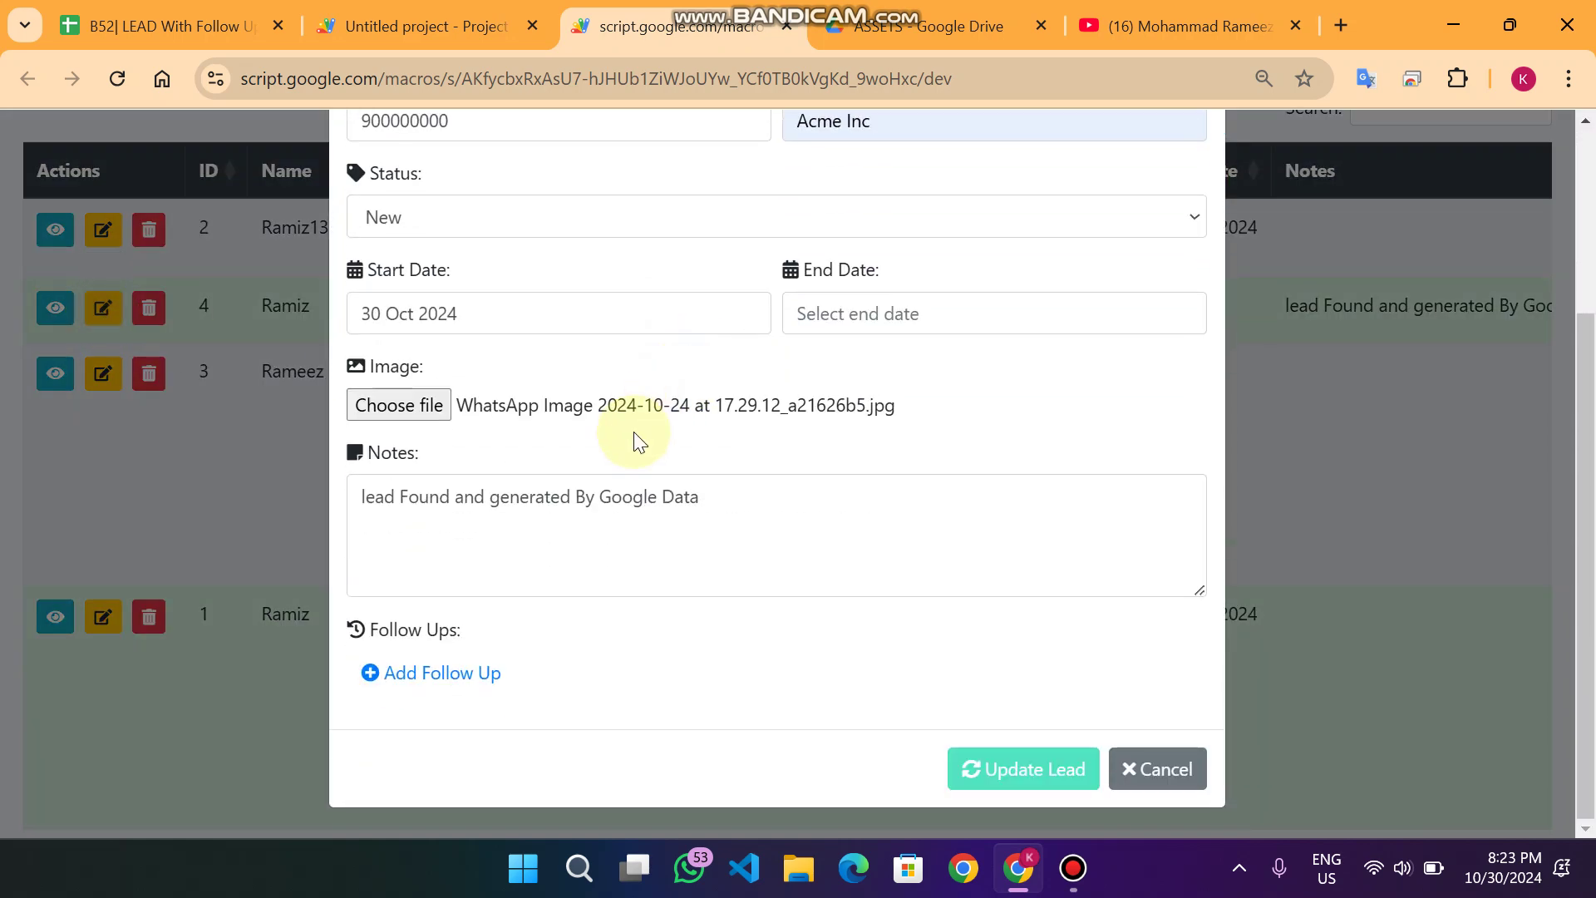
click(449, 673)
scroll(491, 598, down, 2)
click(456, 615)
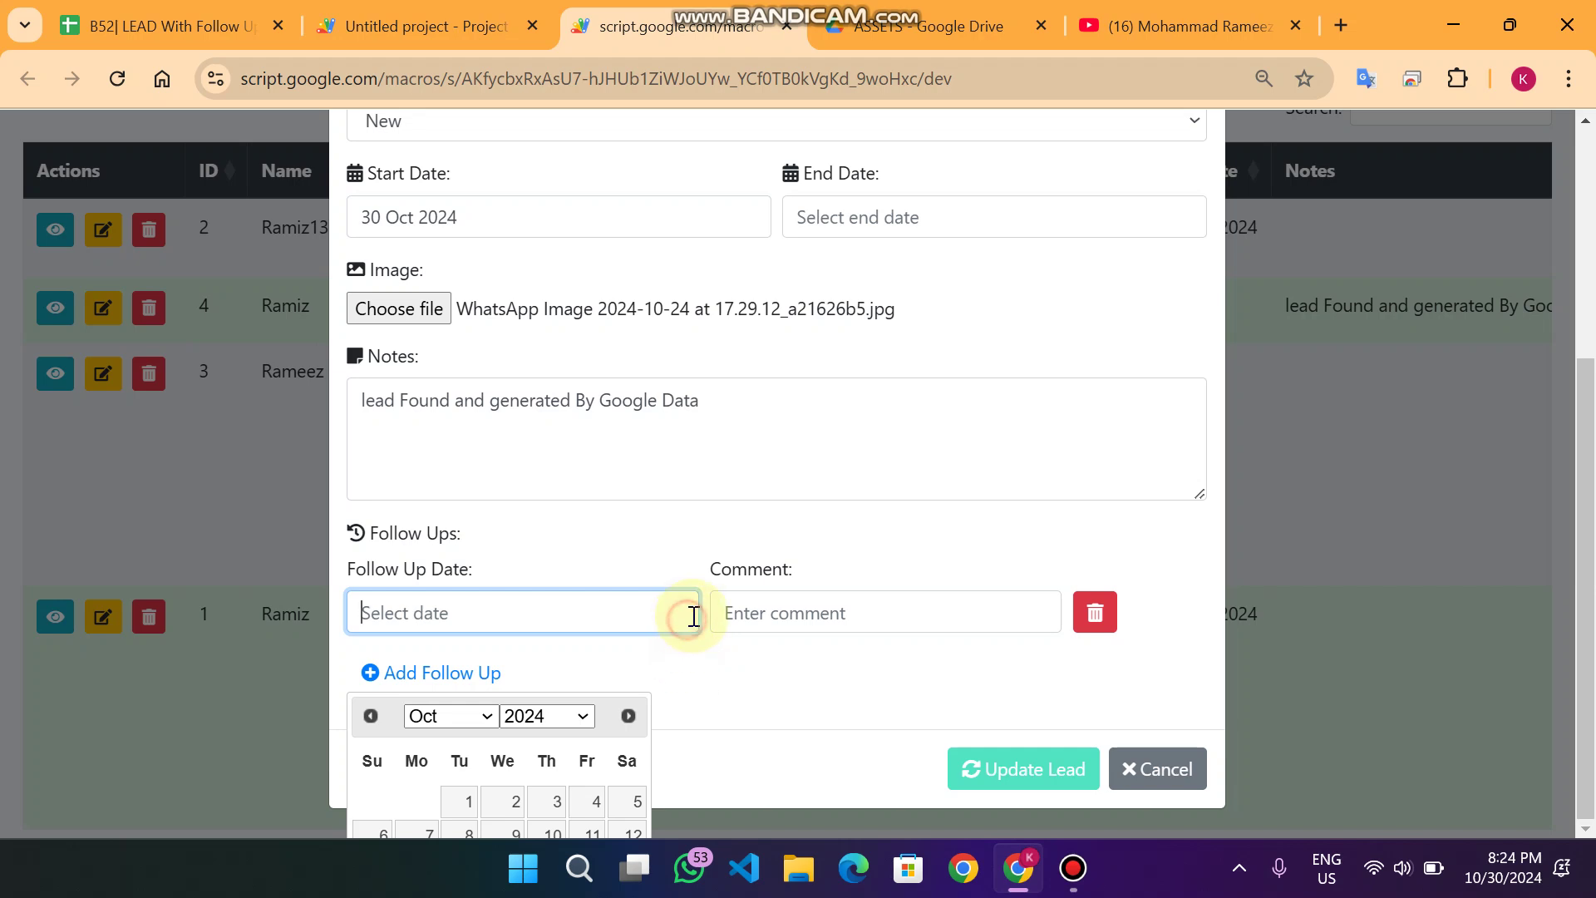
click(1015, 488)
click(437, 609)
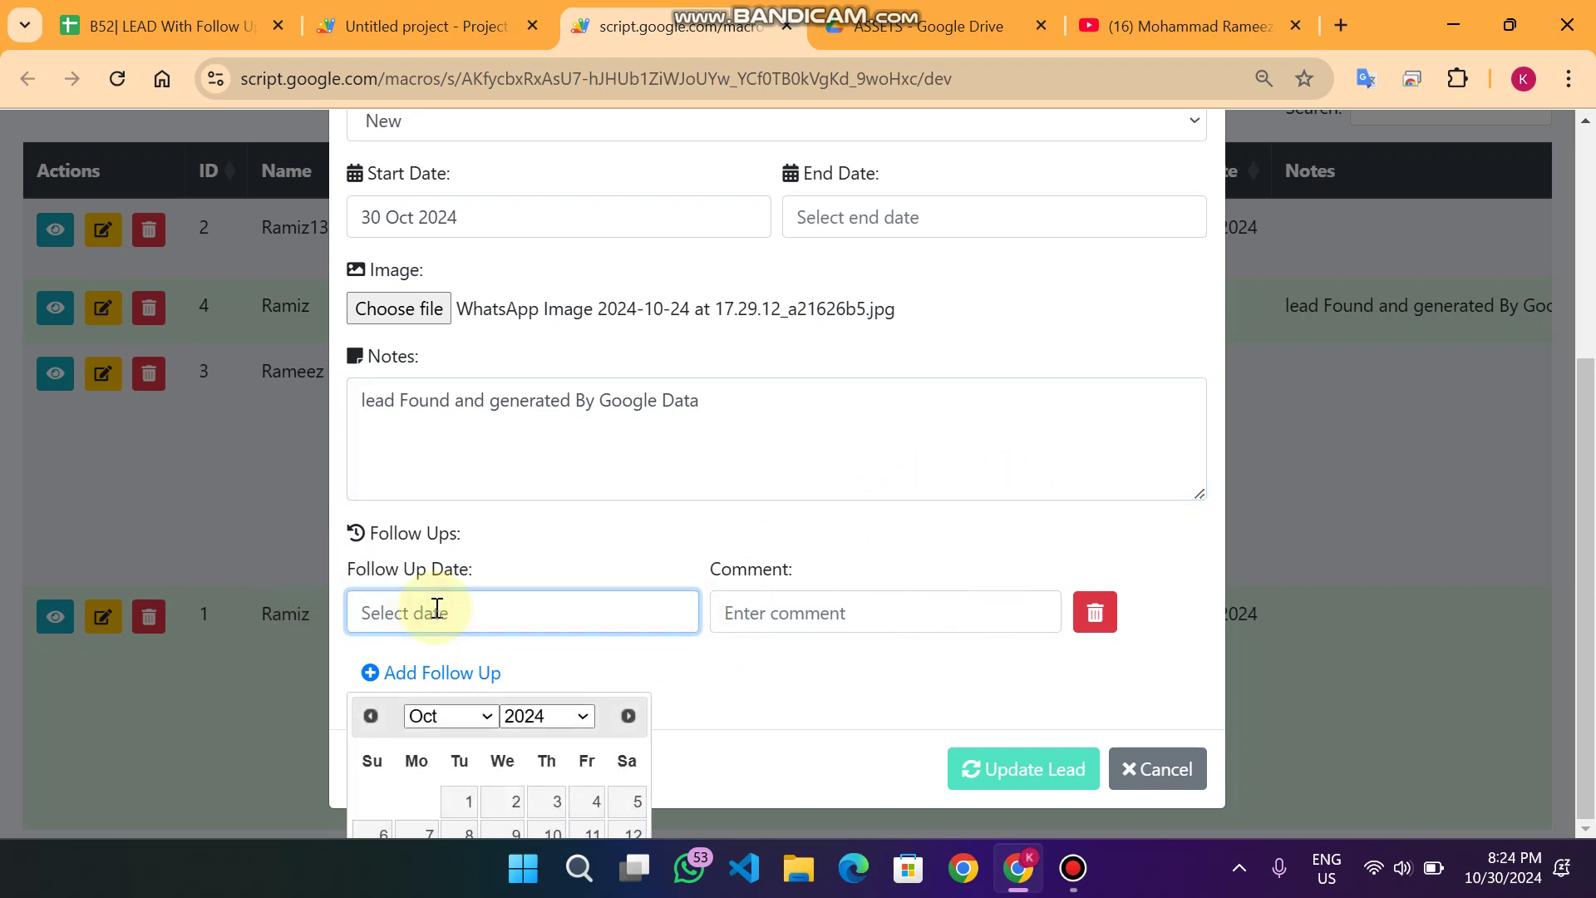
click(467, 799)
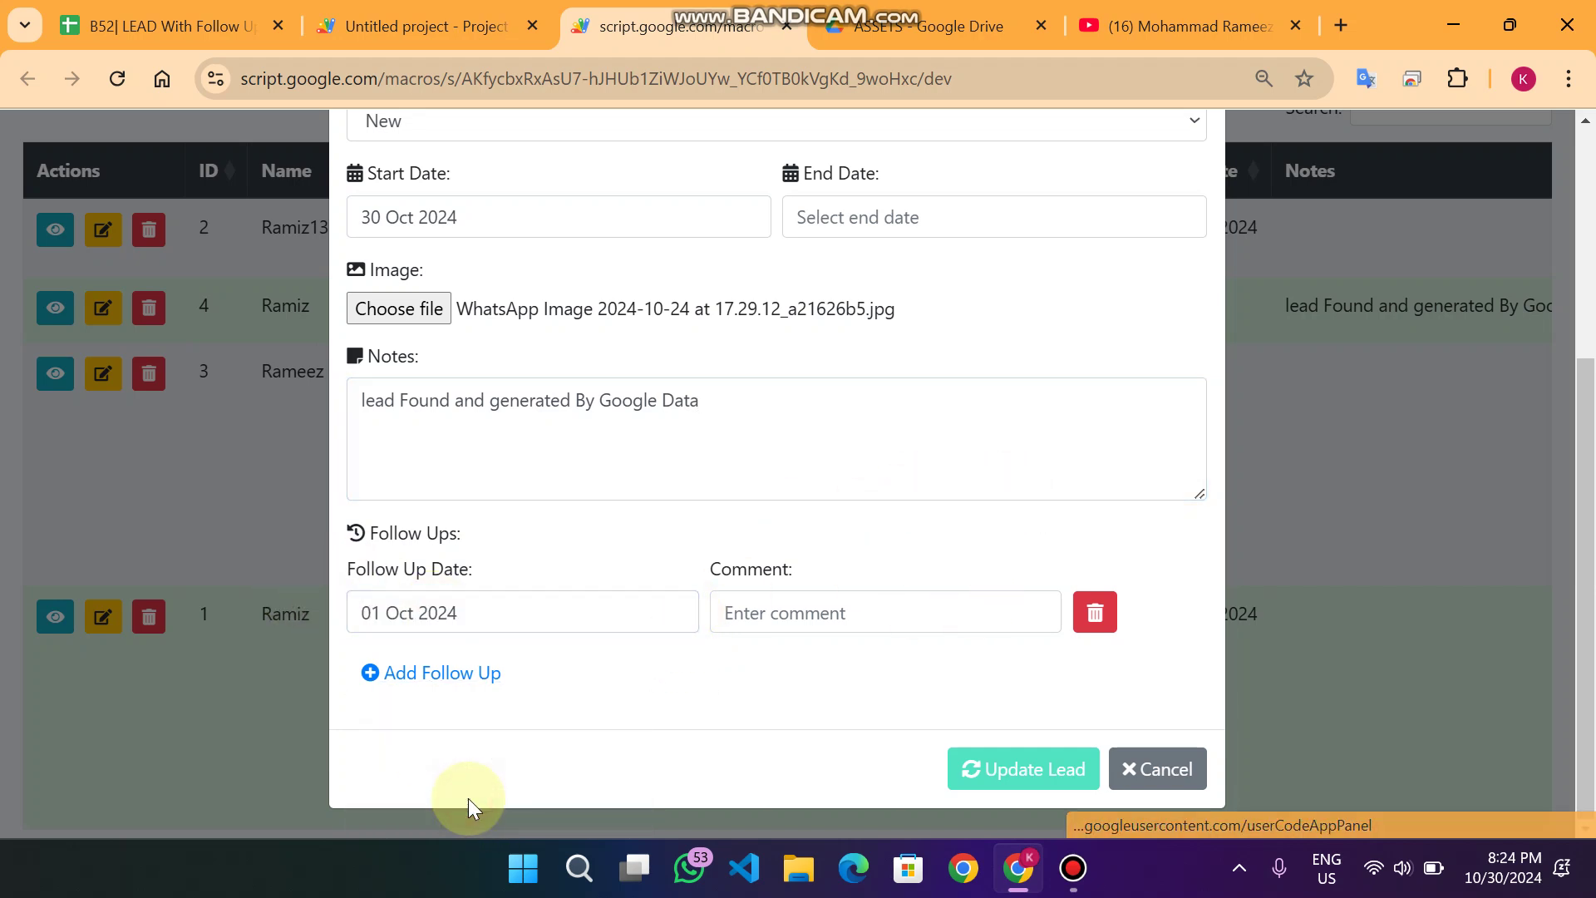
click(766, 616)
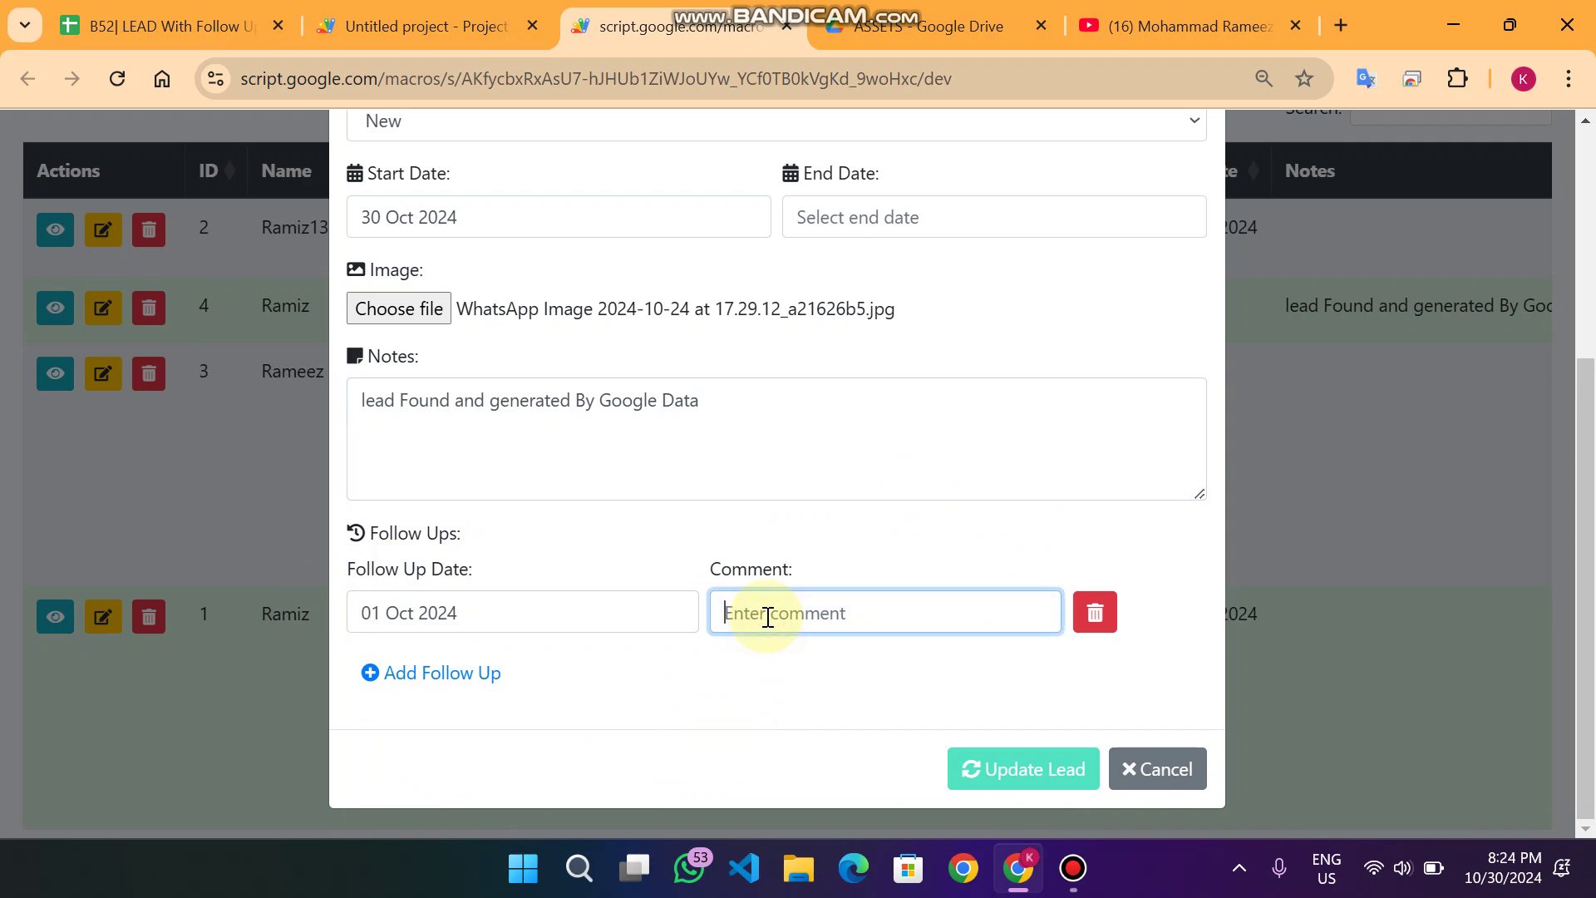
text(Call)
click(1015, 766)
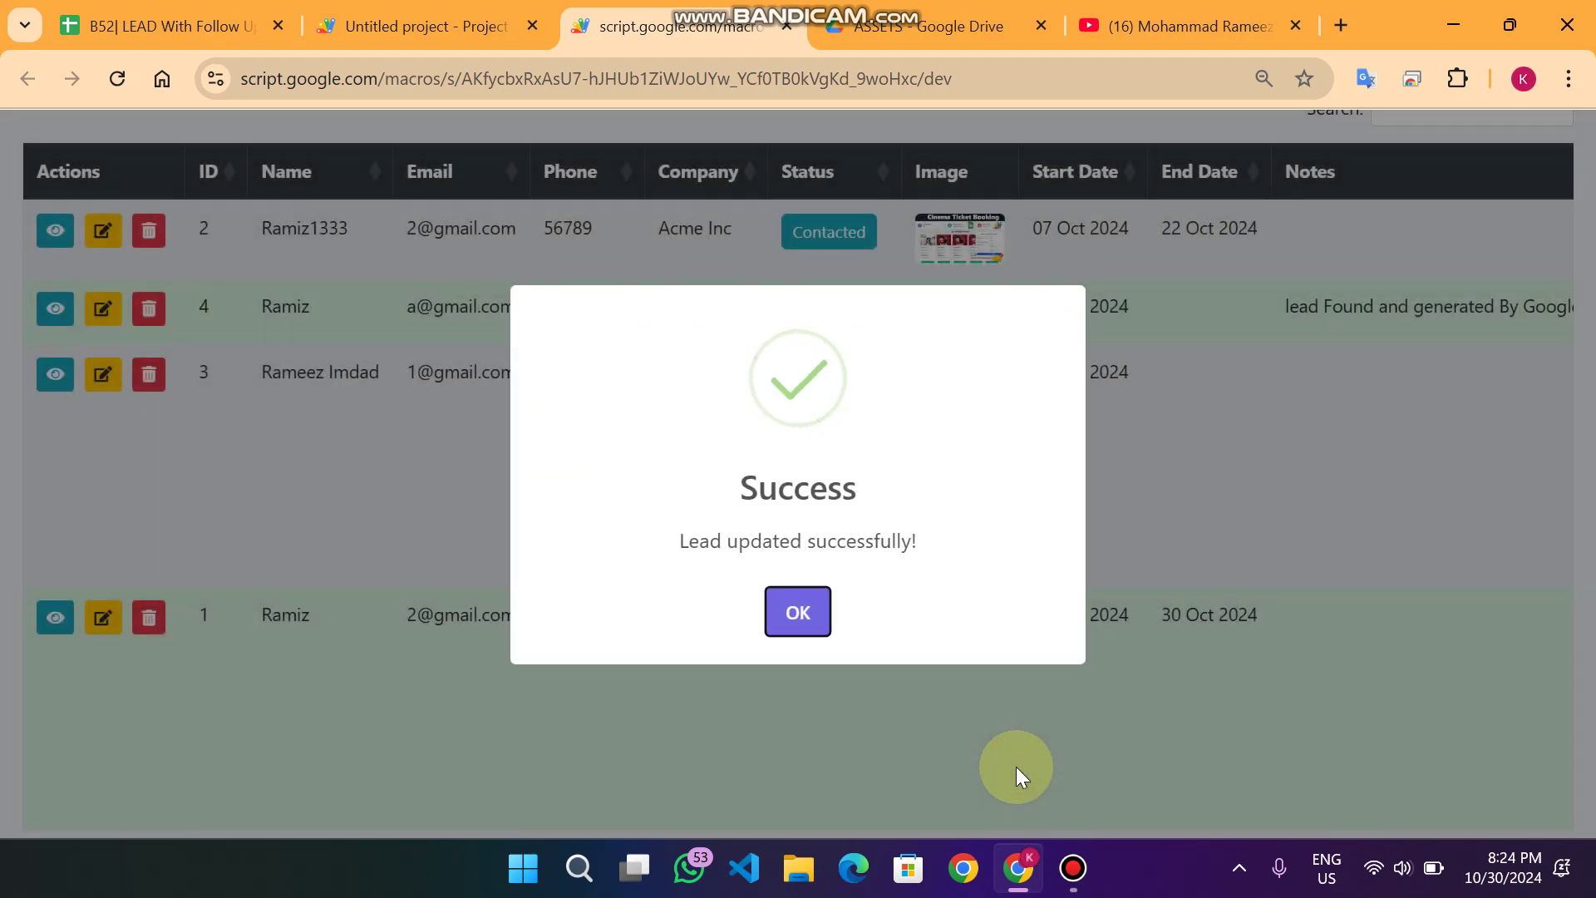
- Dismiss the success message and check row 4's Follow Ups column for the 01 Oct 2024 'Call' entry
click(800, 607)
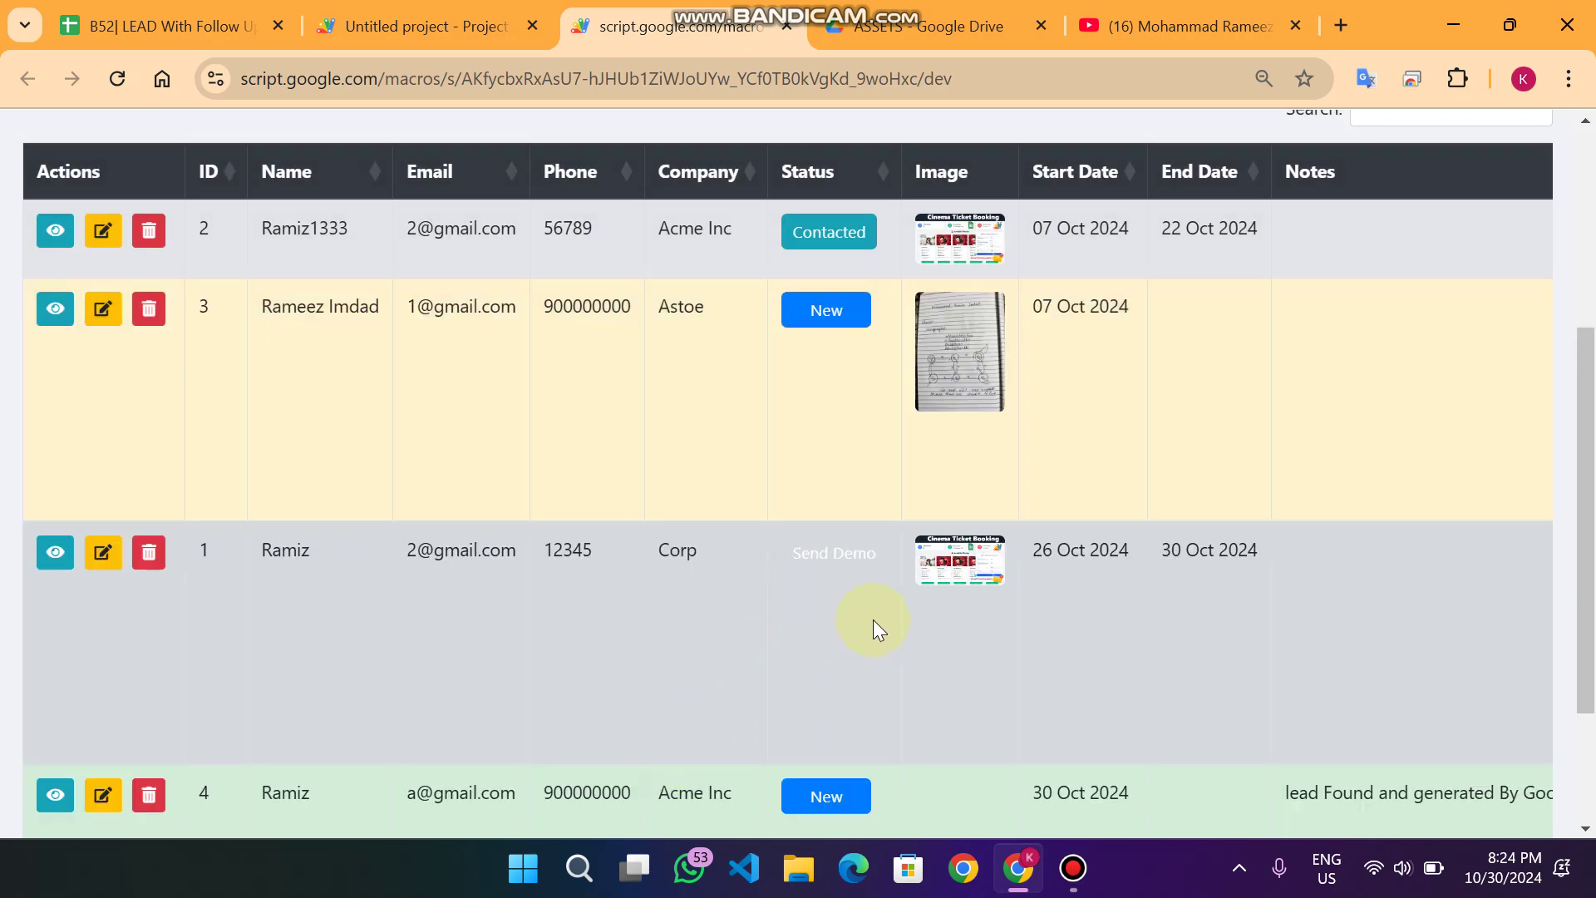
scroll(881, 610, right, 5)
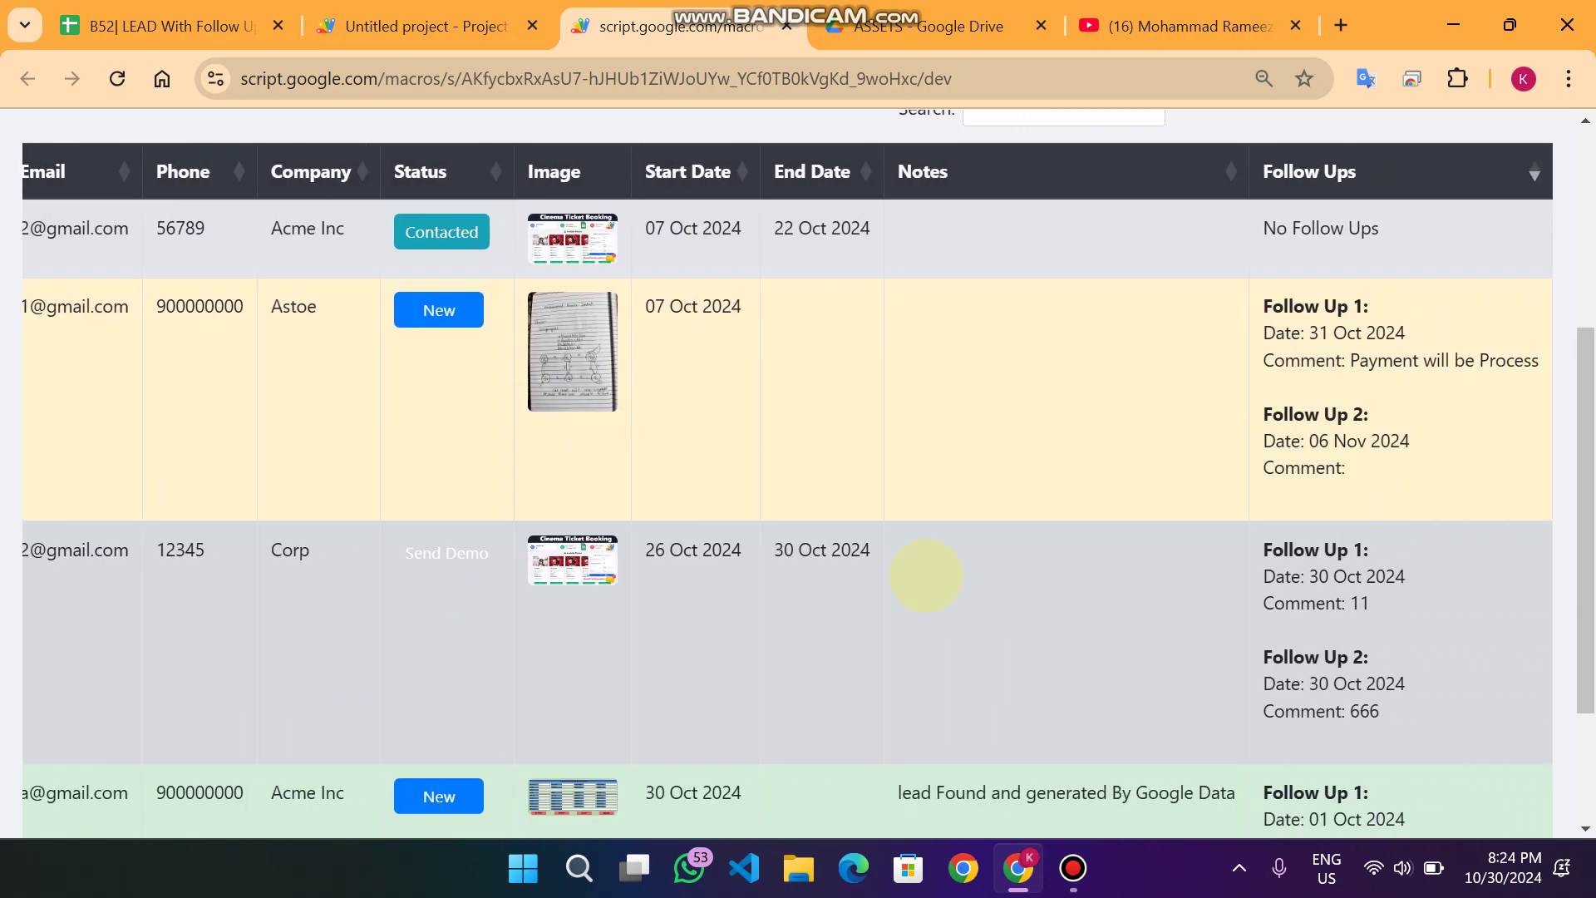
scroll(926, 575, down, 3)
drag(1405, 654, 1265, 592)
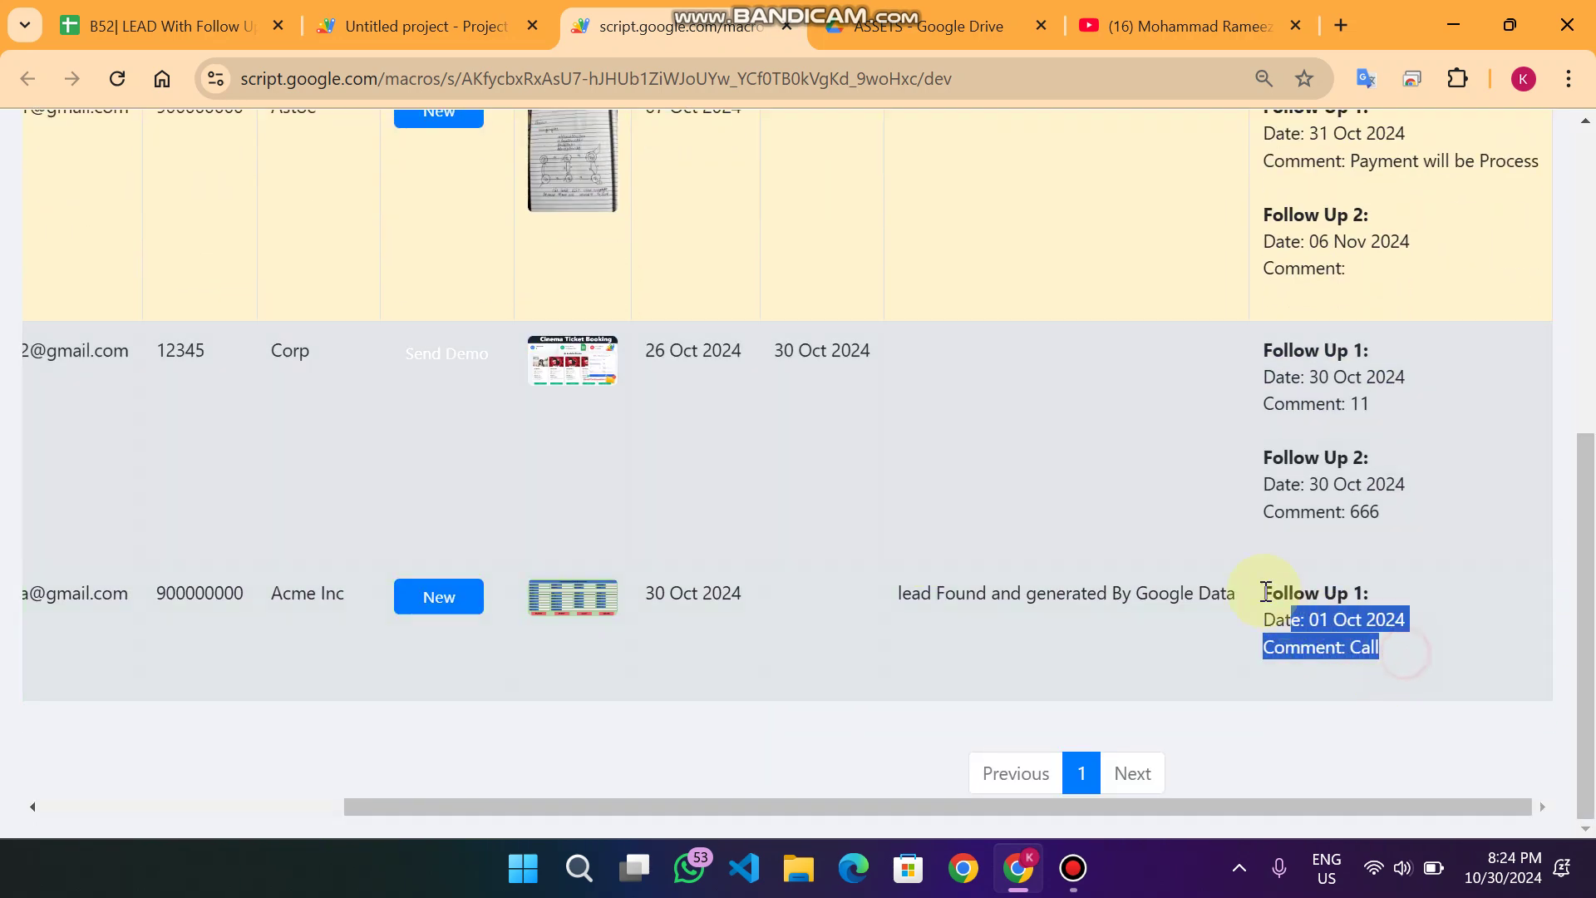
scroll(1264, 582, left, 5)
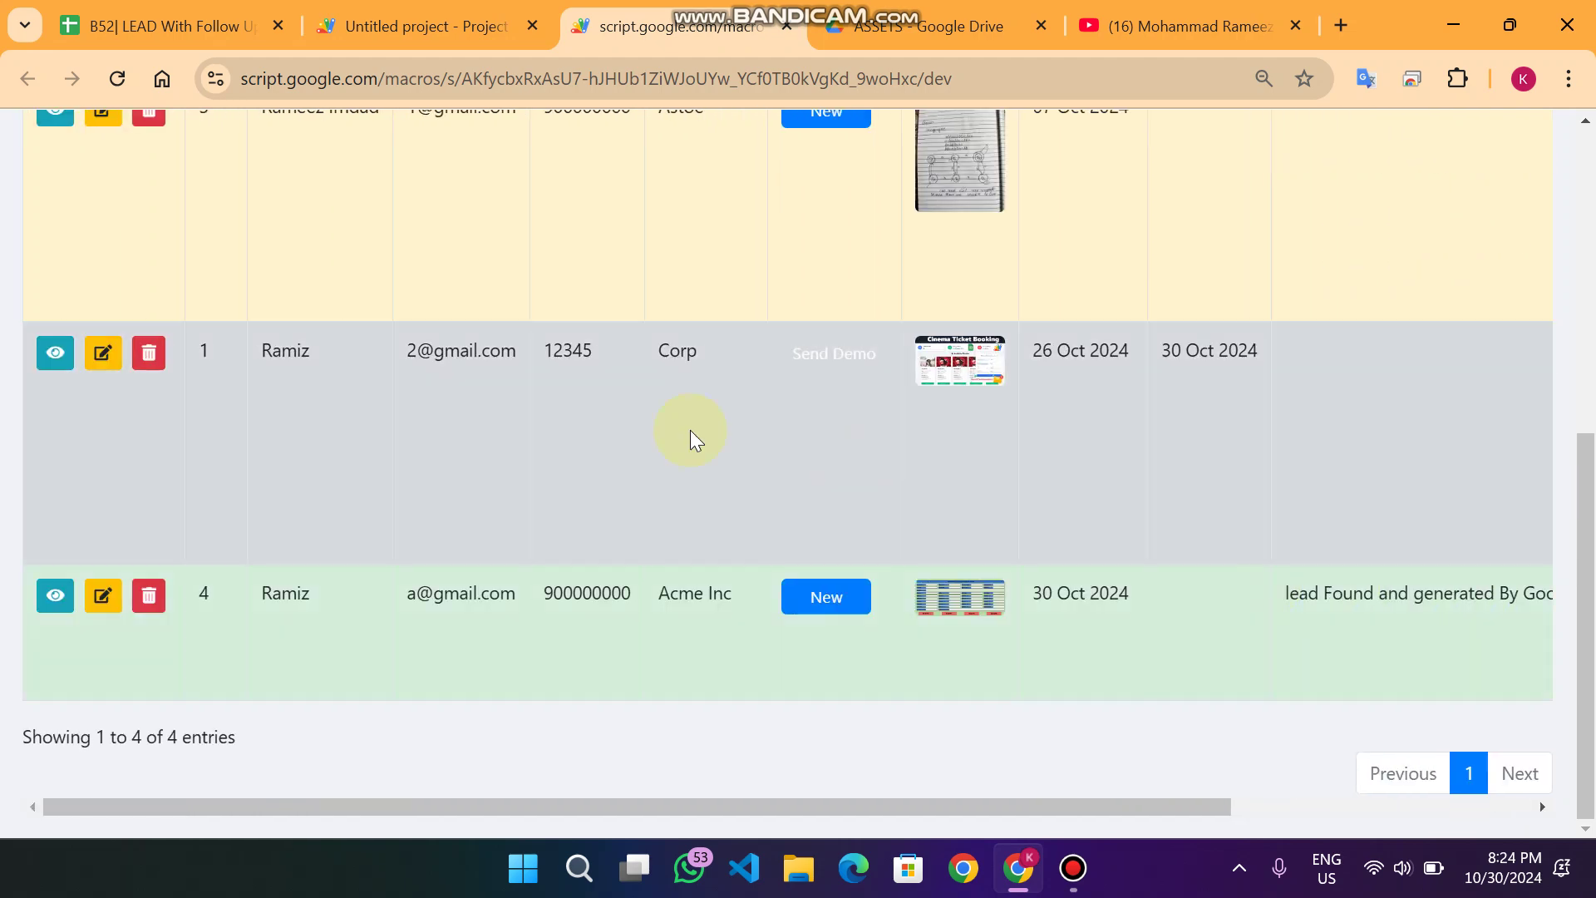
- Remove lead 4 with its trash button, confirm 'Yes, delete it!', and dismiss the Deleted message
click(149, 595)
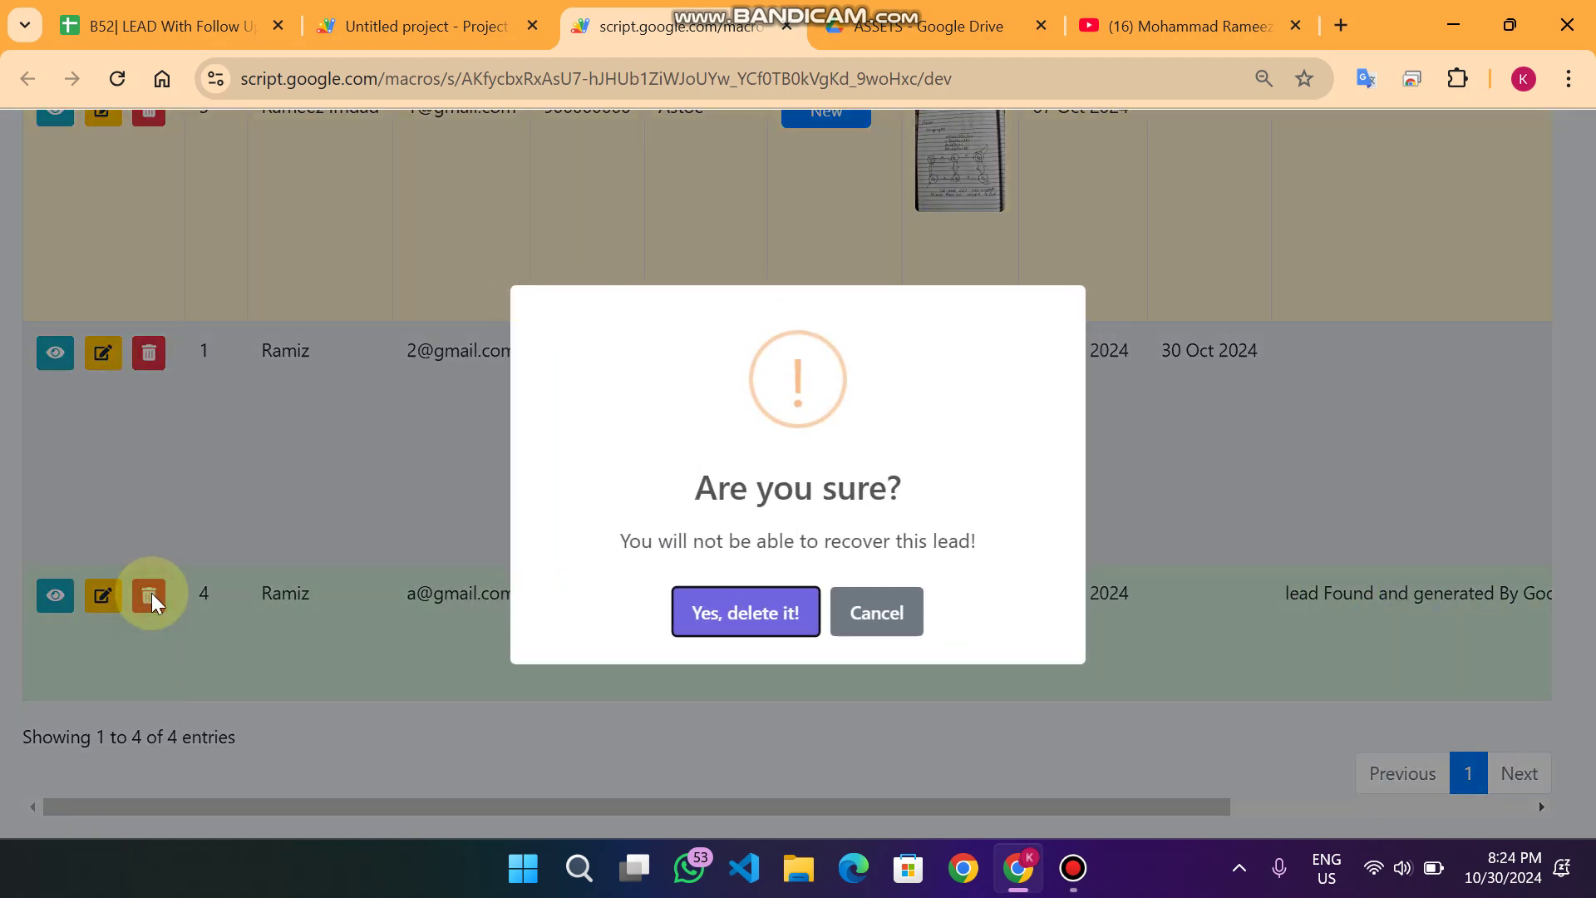
click(701, 617)
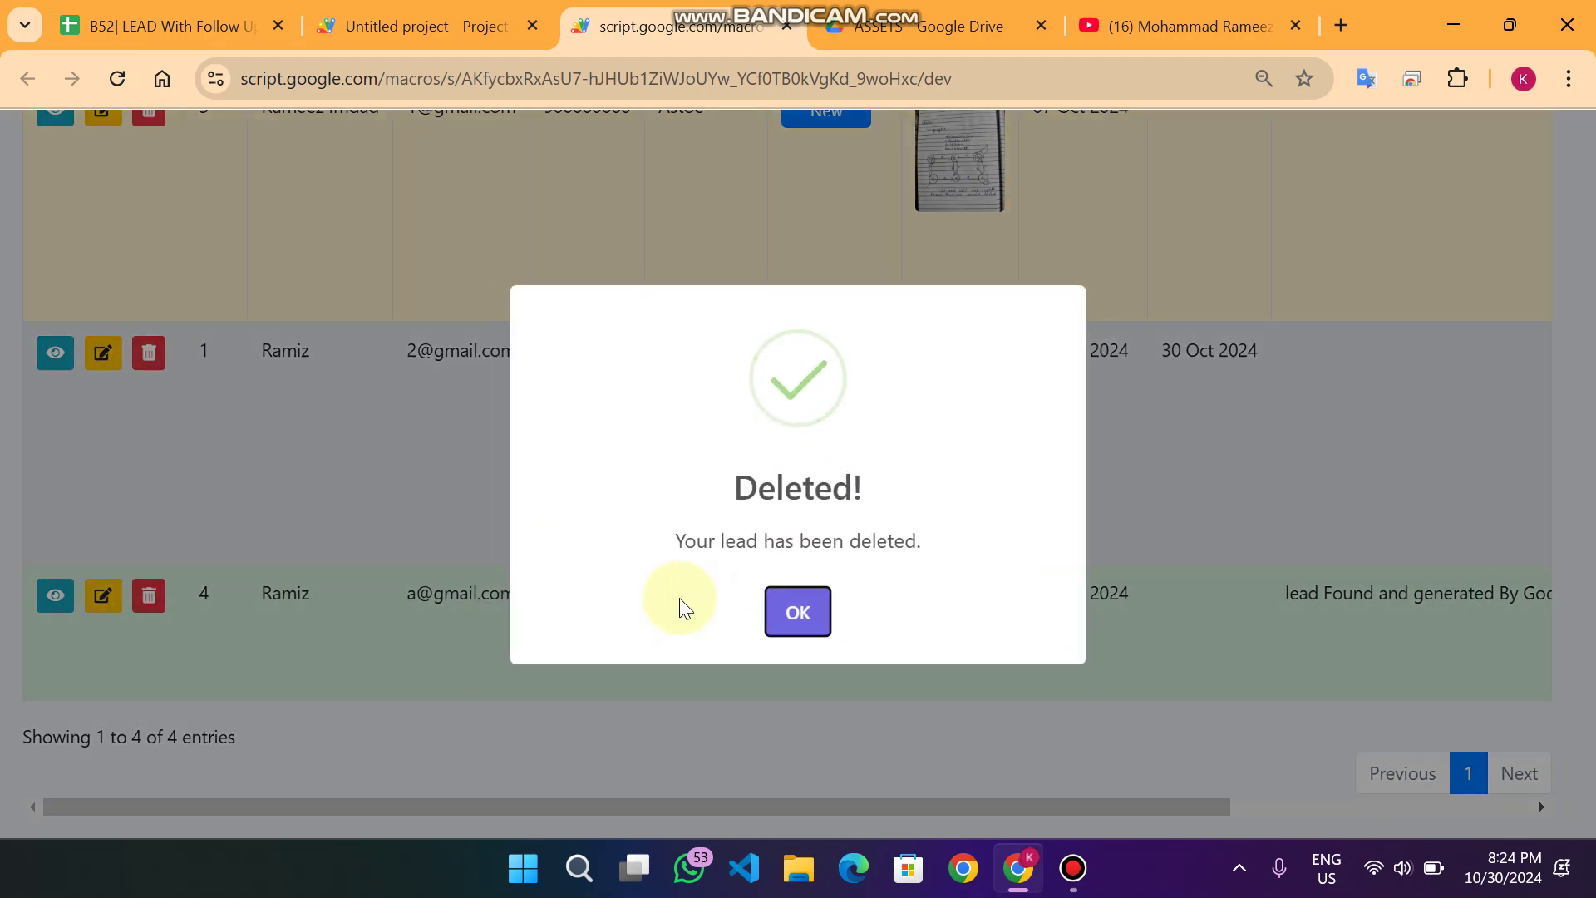
click(797, 612)
scroll(743, 639, up, 3)
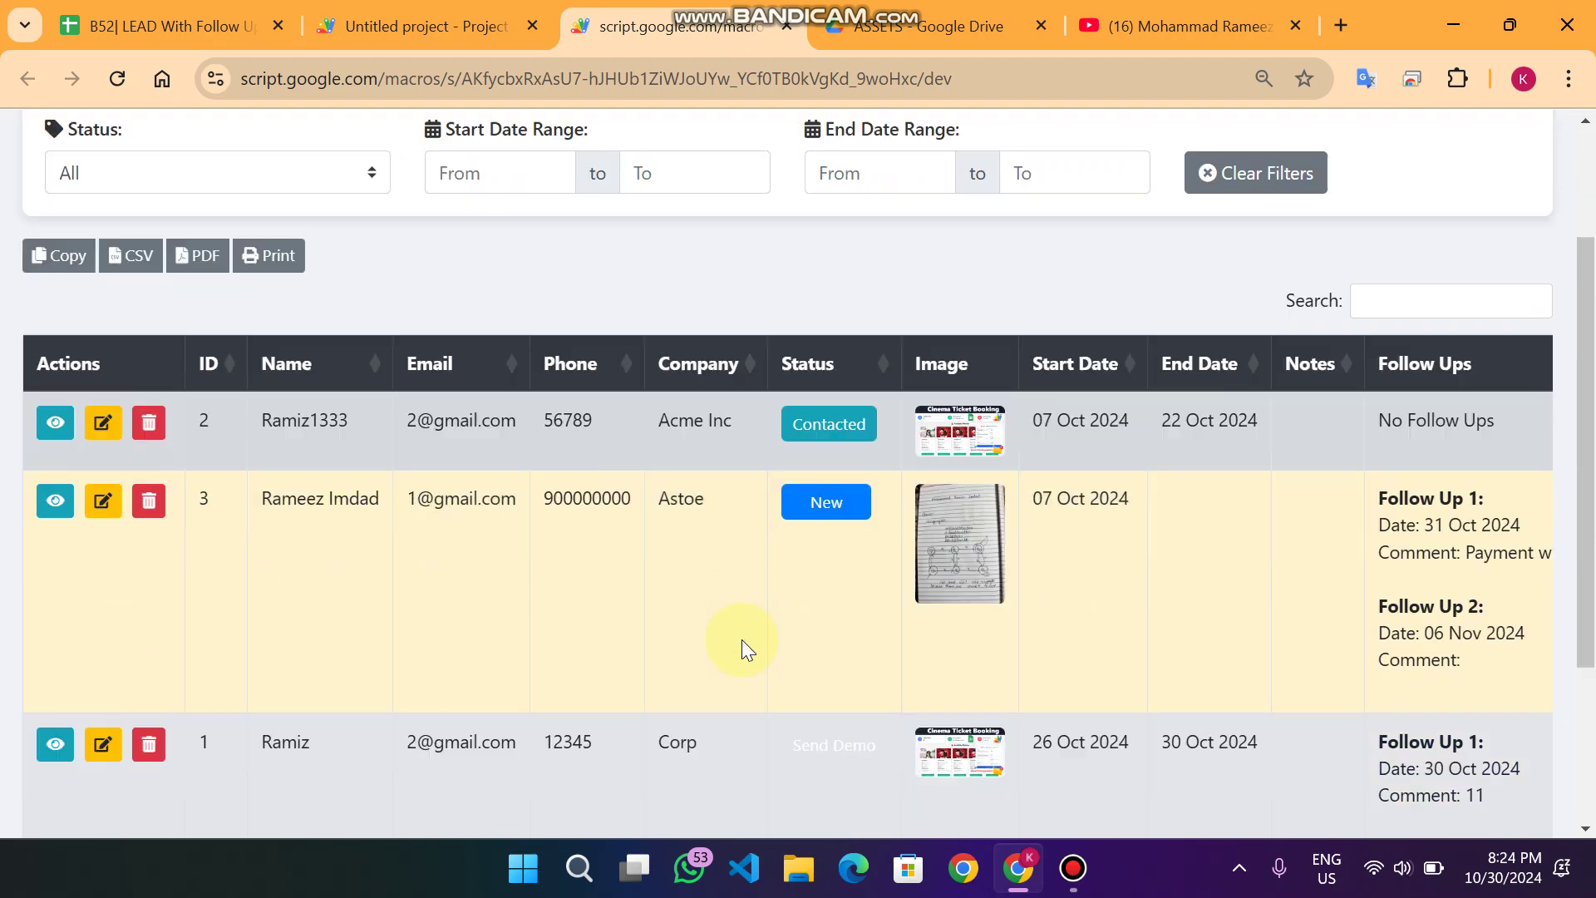
scroll(741, 640, down, 2)
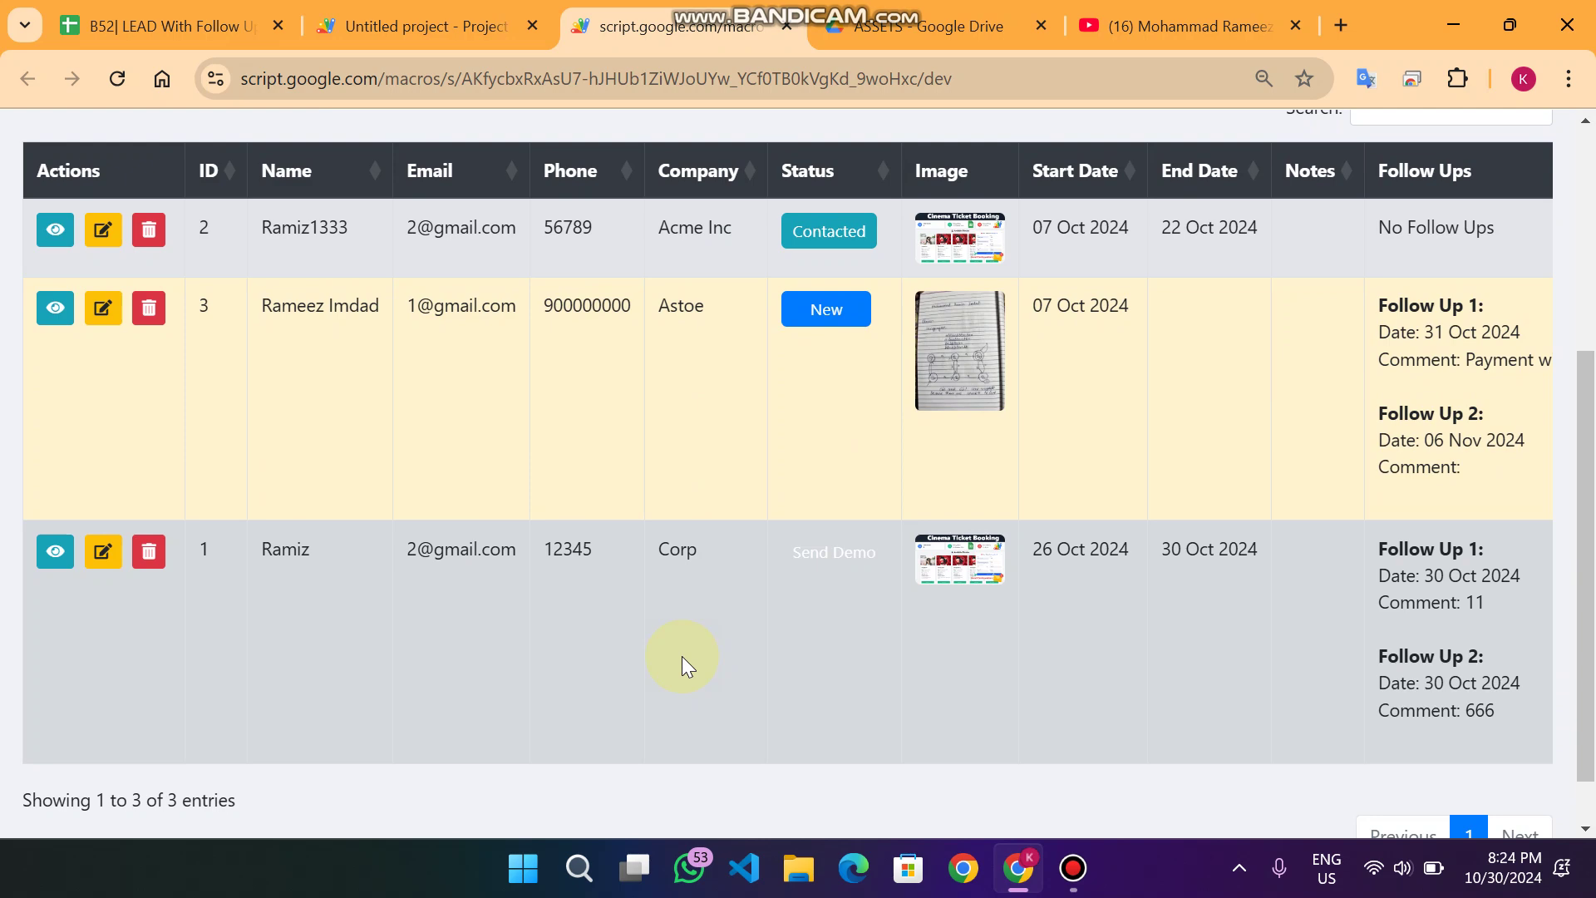
scroll(682, 656, up, 5)
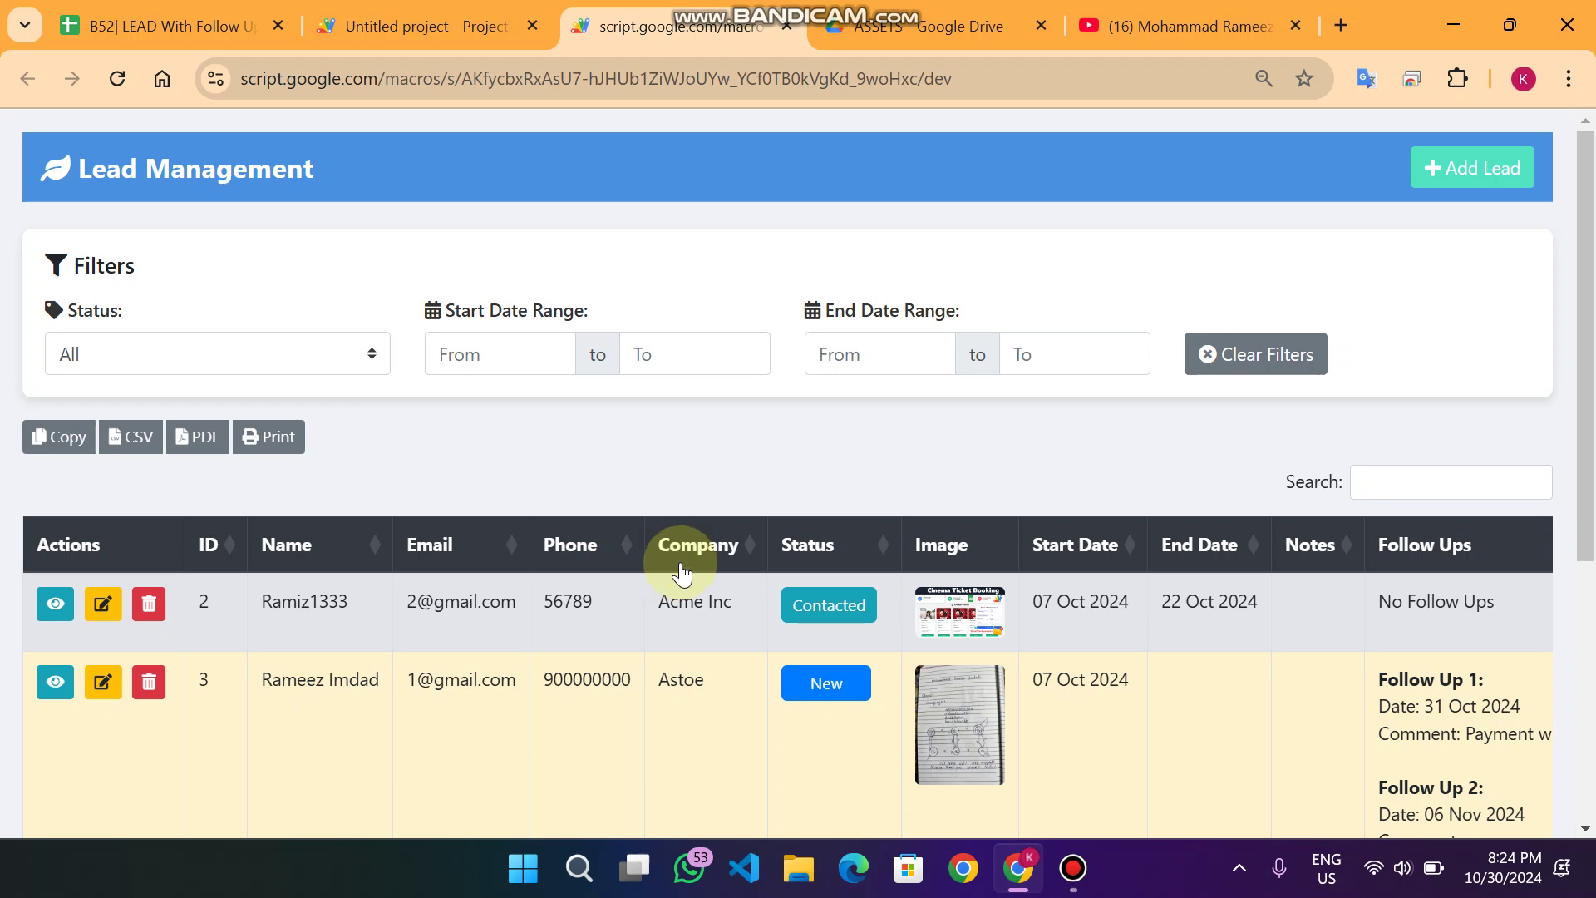
scroll(554, 307, down, 1)
scroll(415, 332, up, 1)
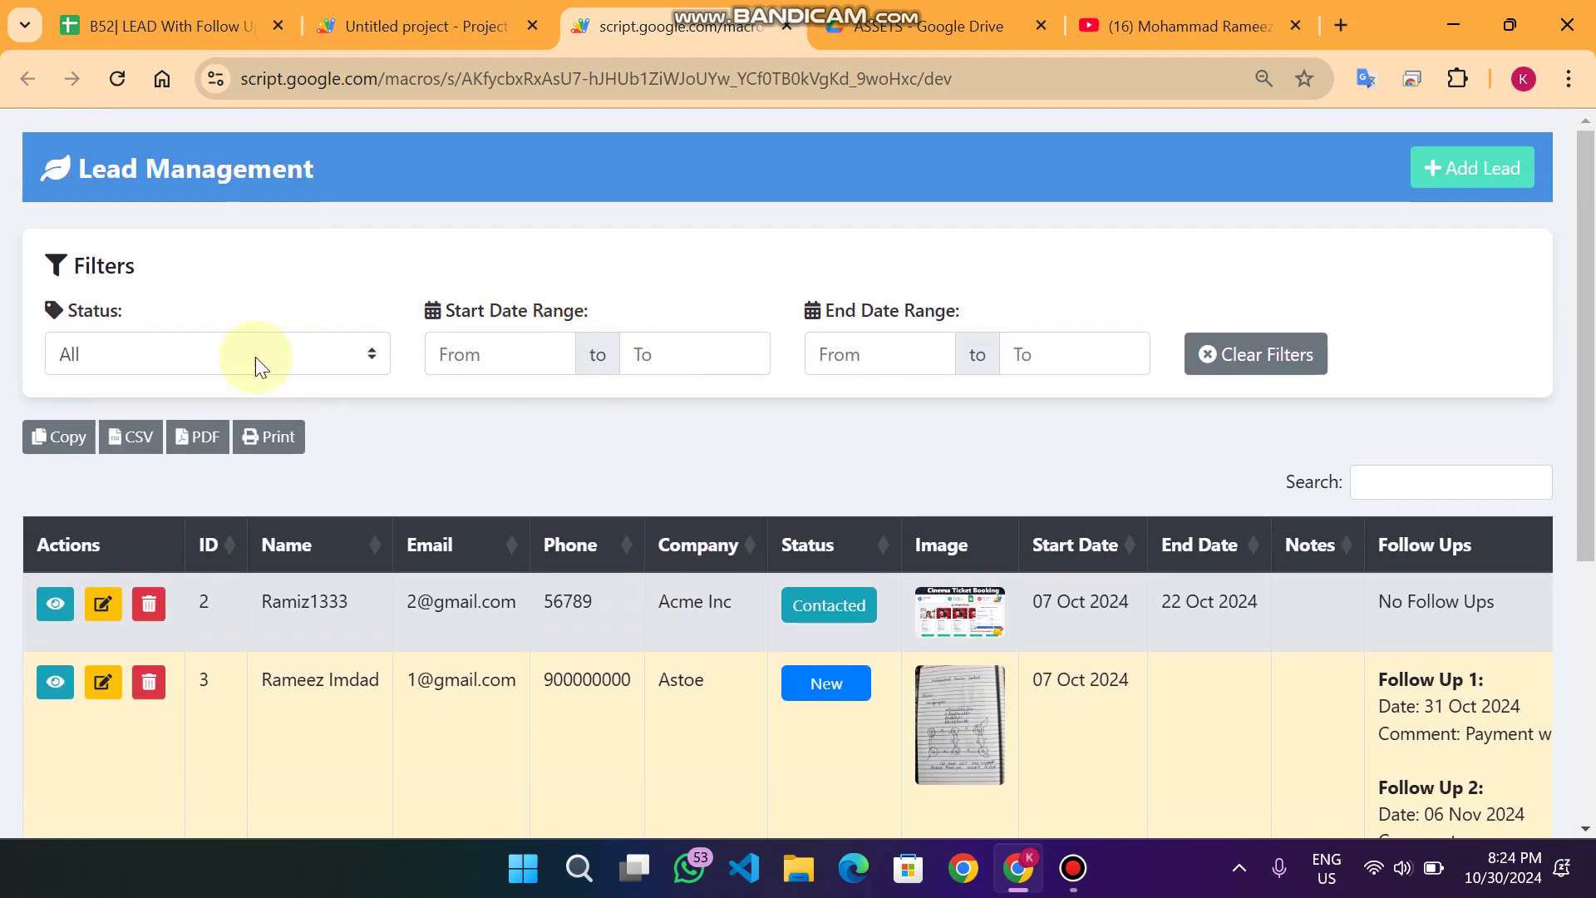
drag(136, 266, 70, 266)
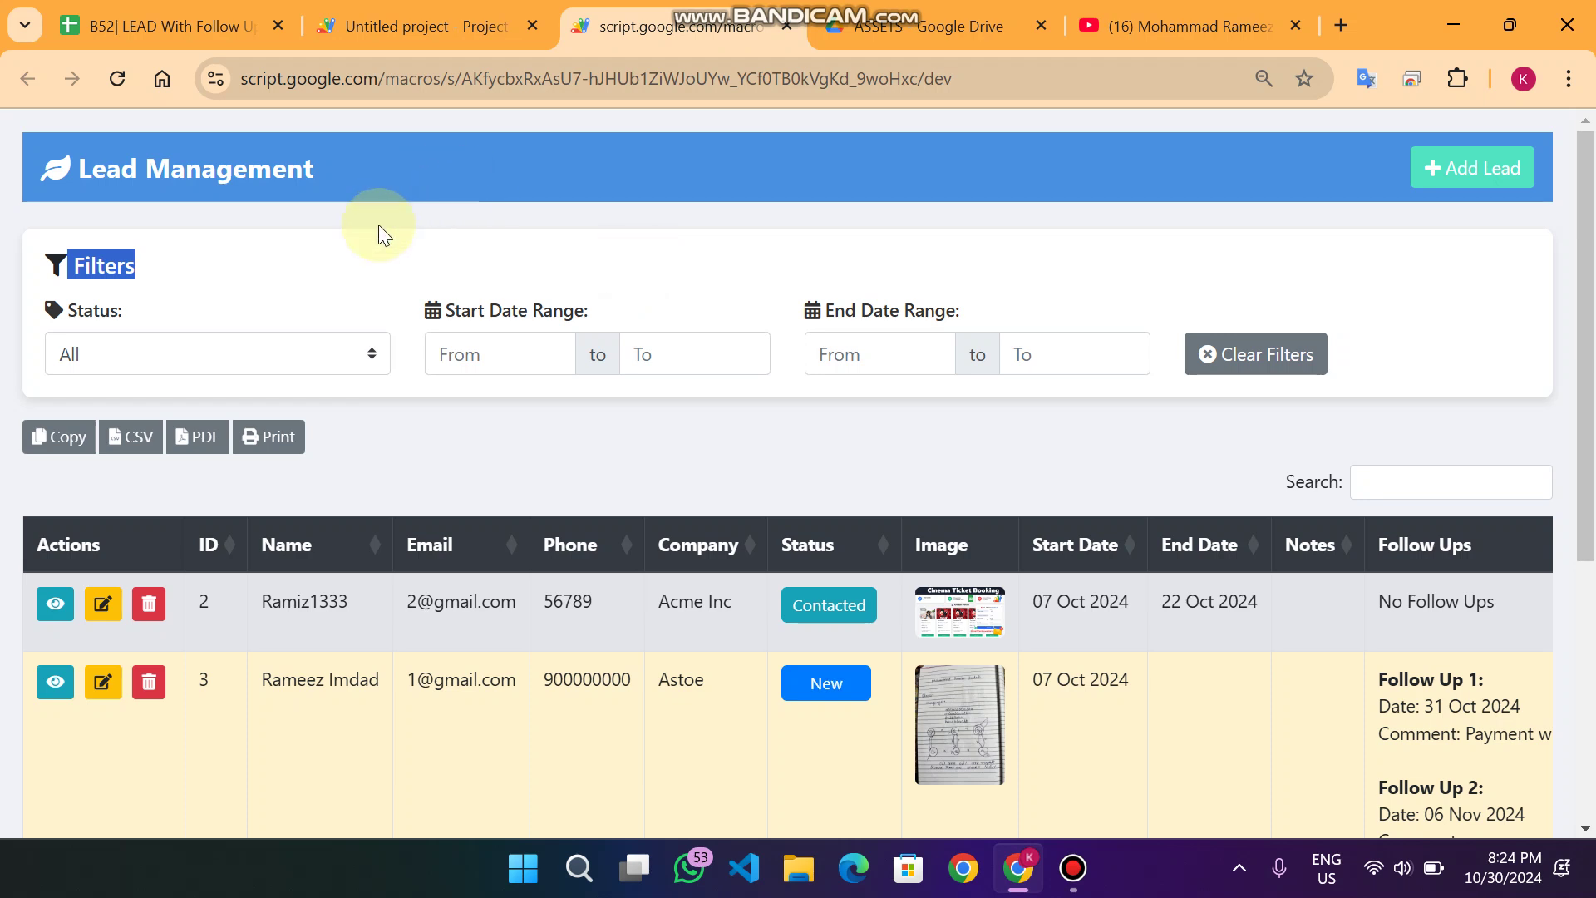
drag(116, 316, 79, 317)
click(133, 362)
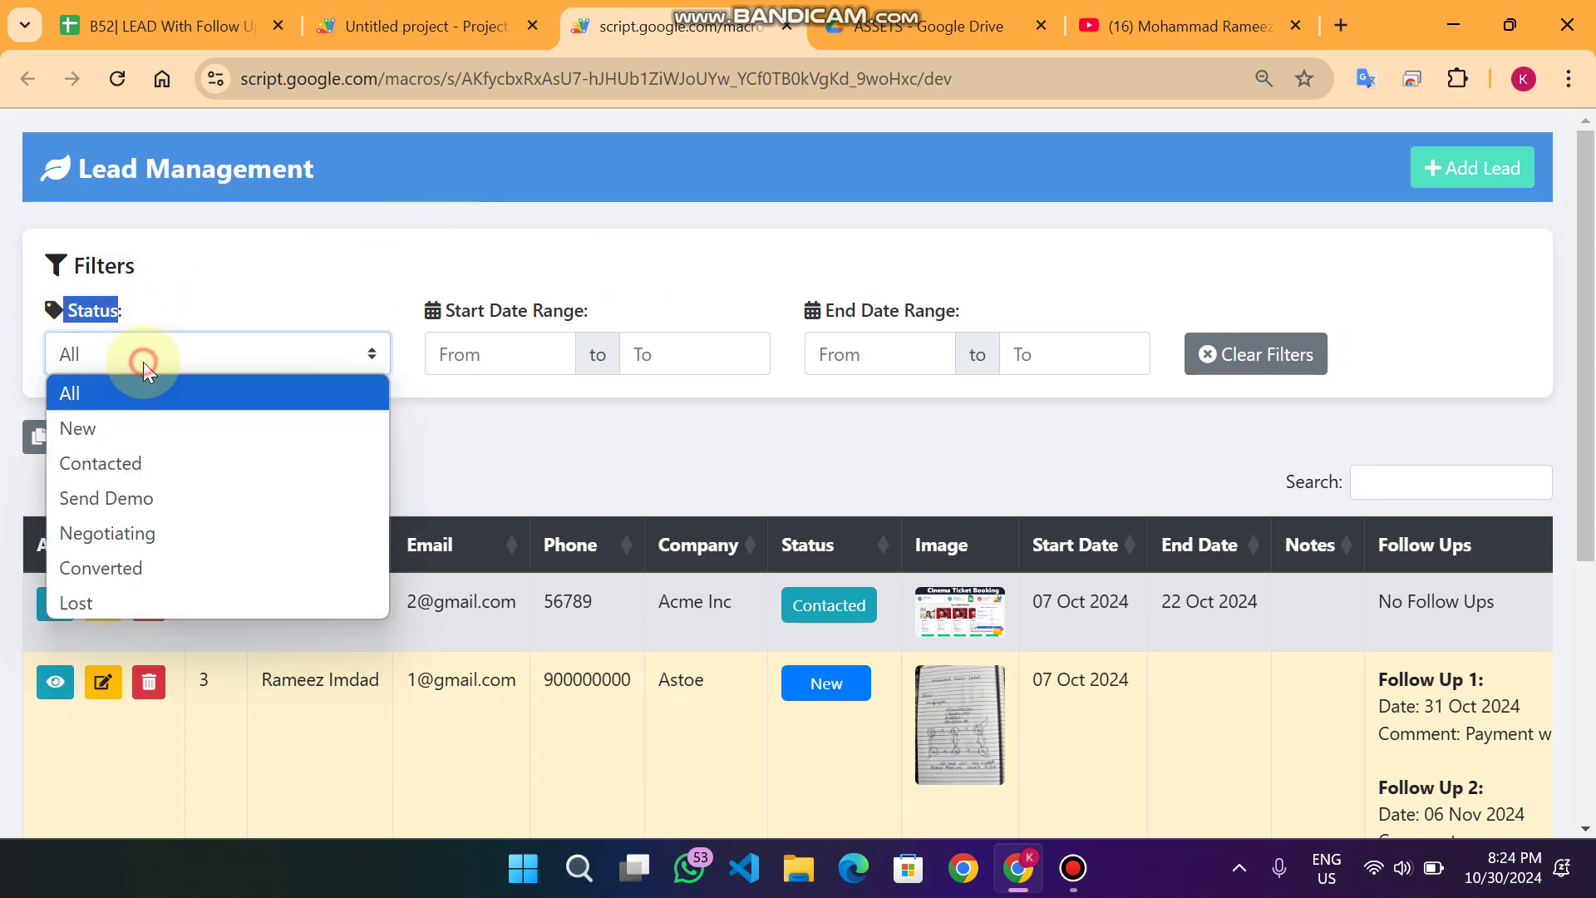
click(123, 428)
scroll(981, 586, down, 2)
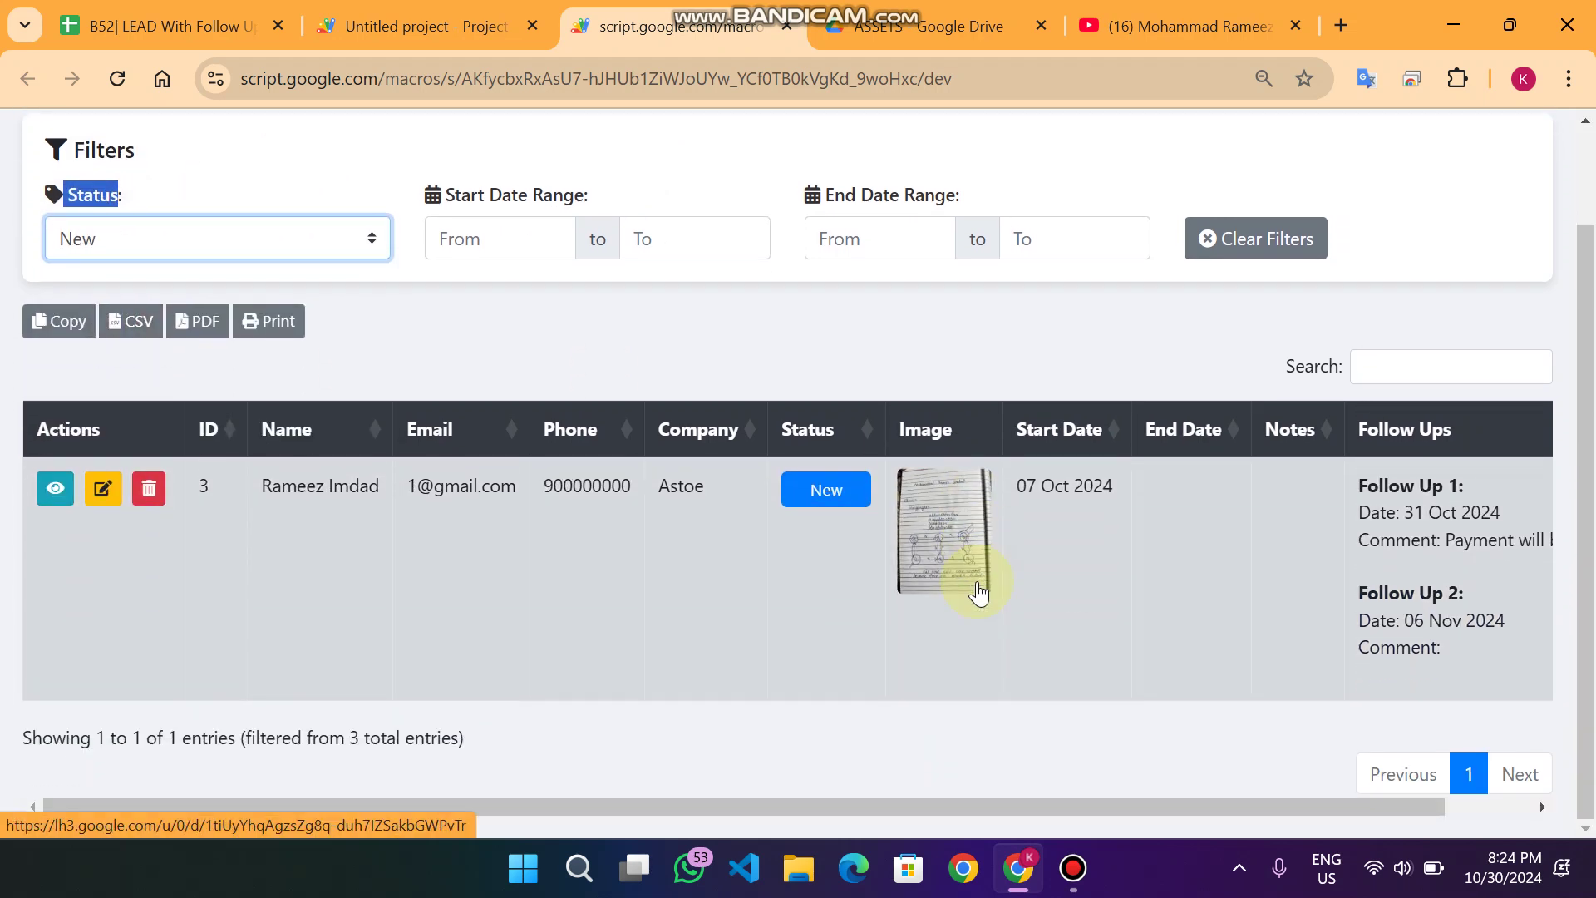
scroll(399, 402, up, 2)
click(314, 362)
click(145, 461)
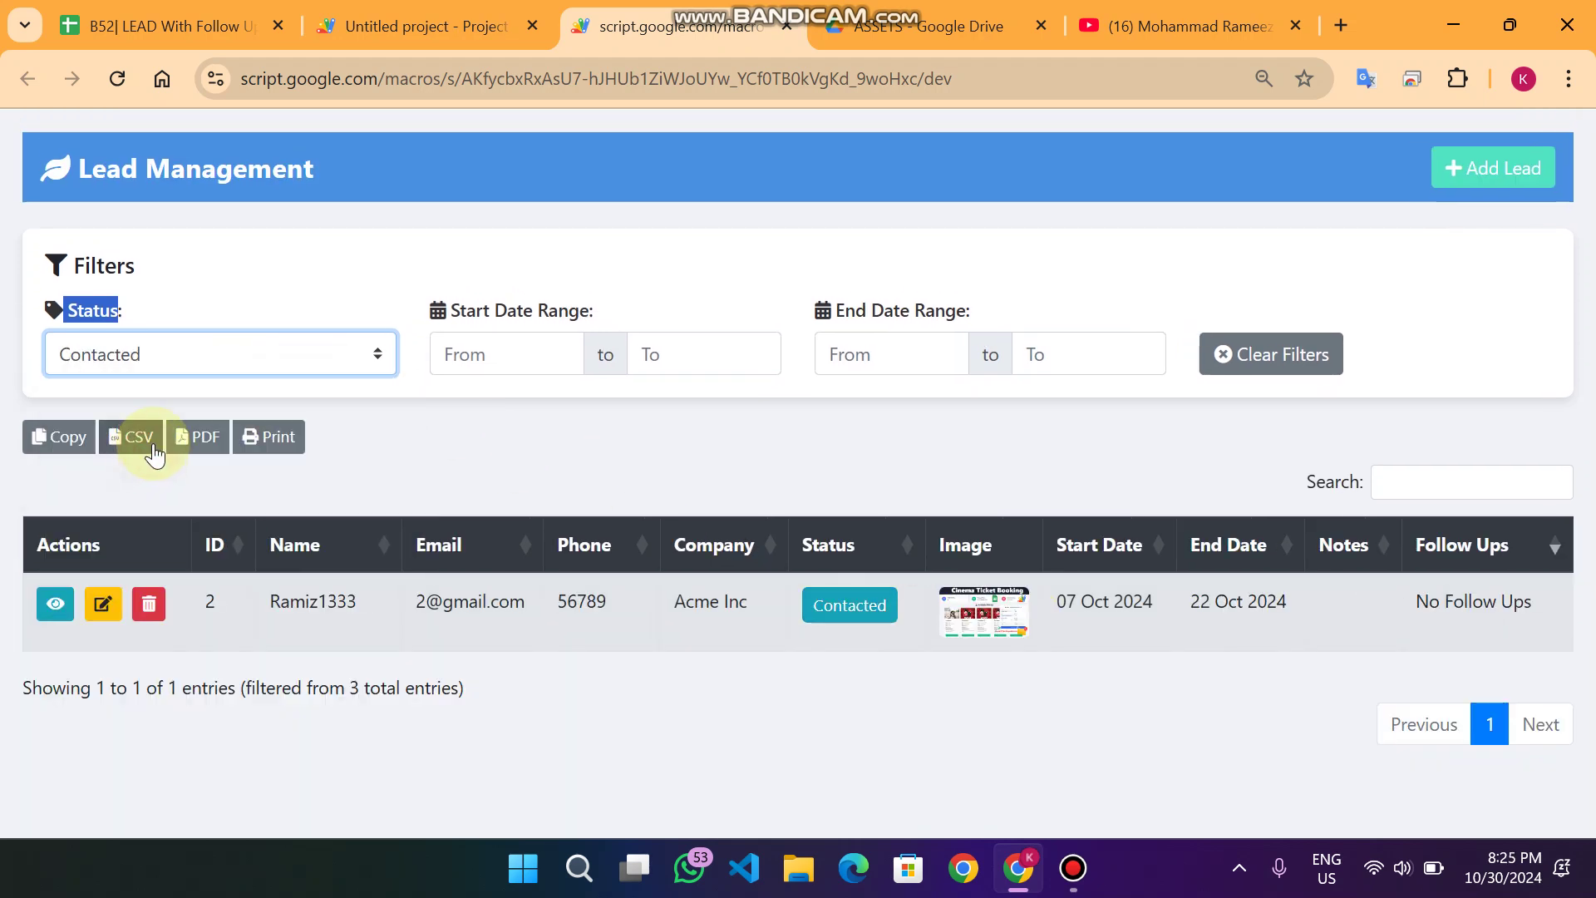
click(324, 459)
click(212, 349)
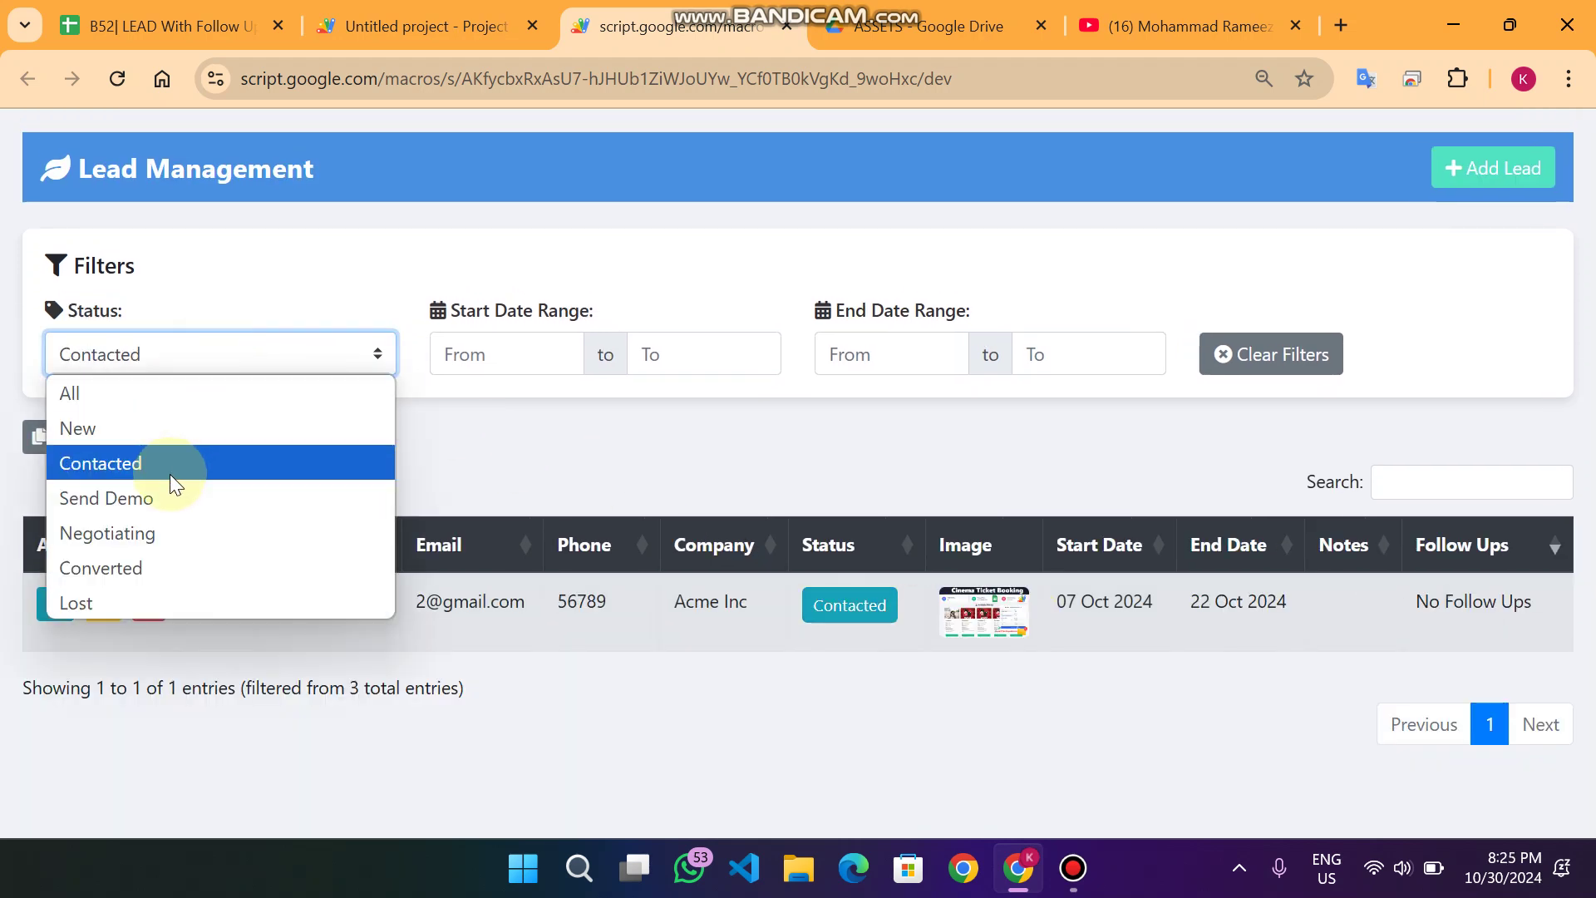
click(176, 494)
click(212, 354)
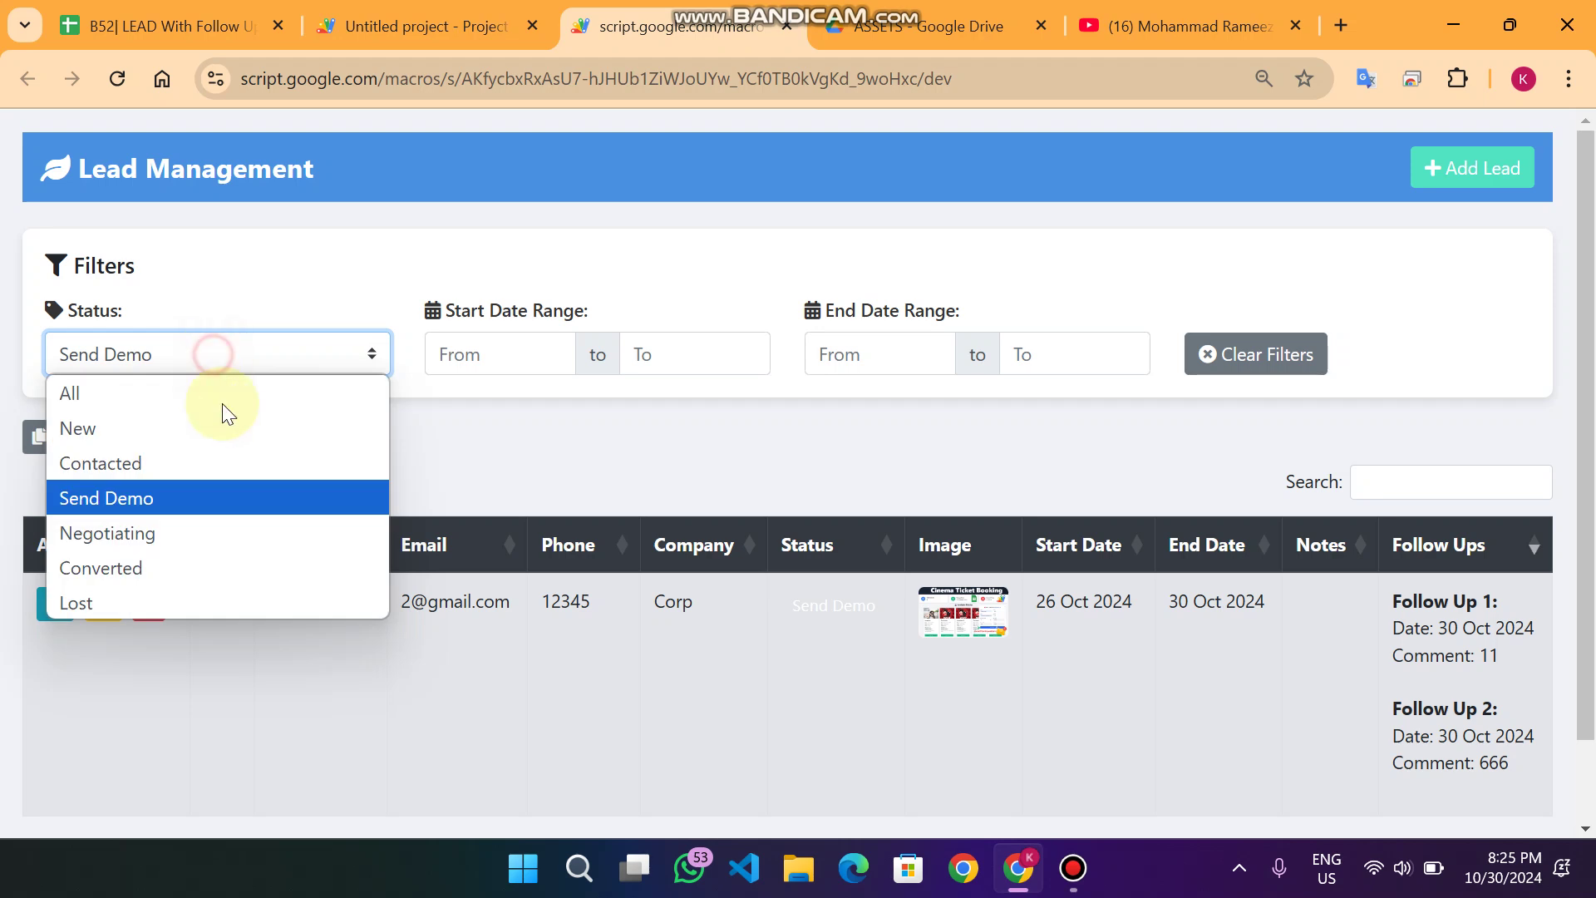
click(199, 524)
click(222, 352)
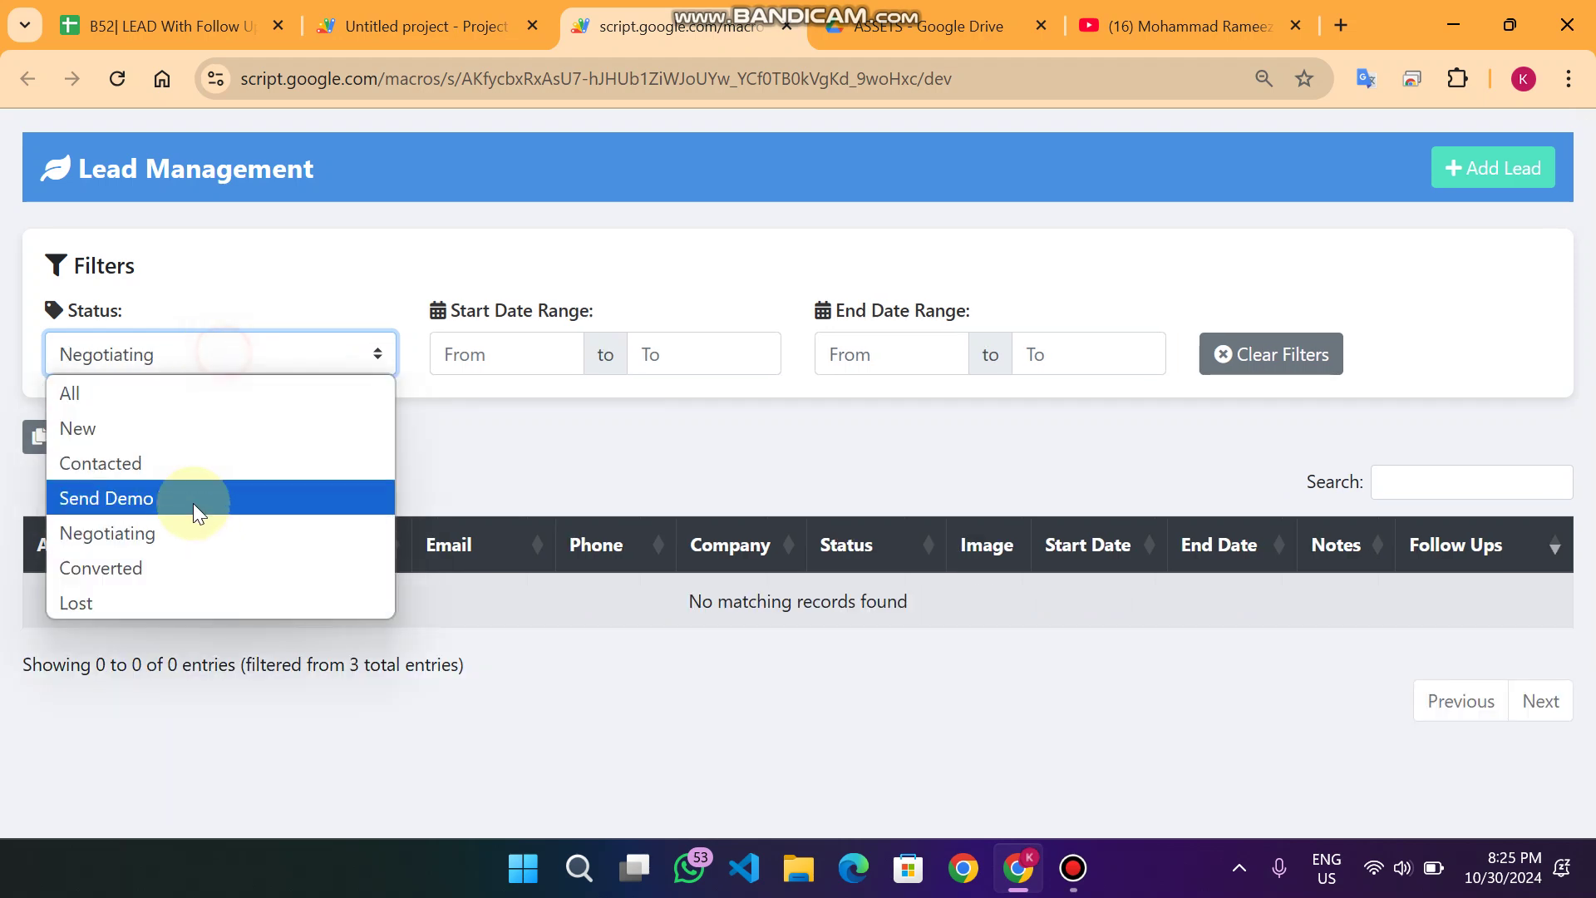
click(183, 567)
click(212, 353)
click(132, 602)
click(457, 427)
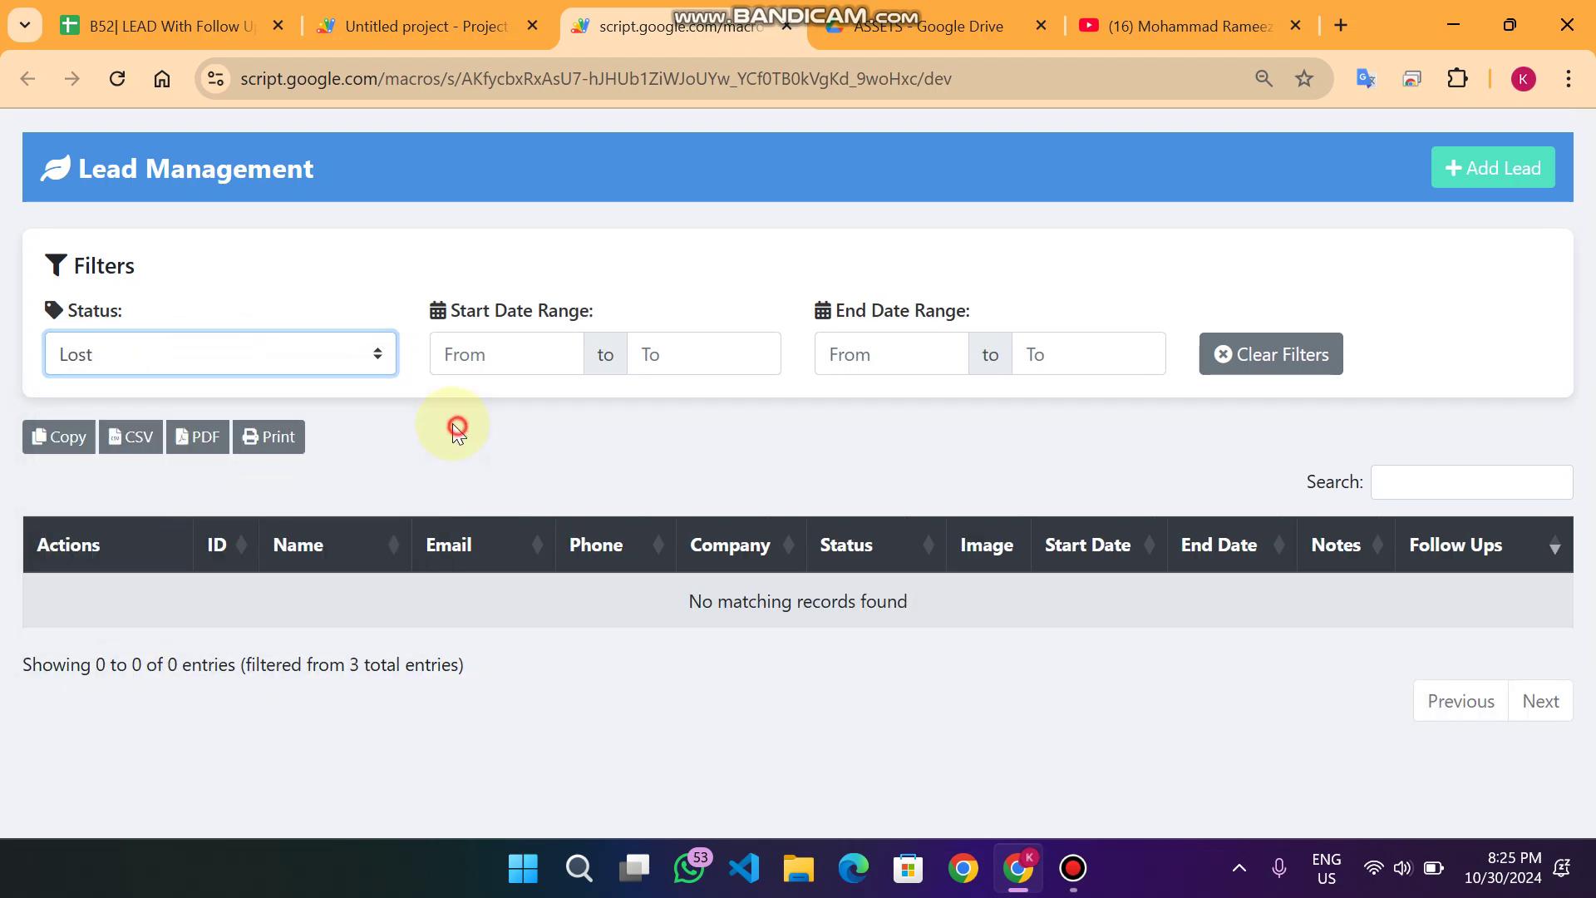
click(265, 356)
click(174, 401)
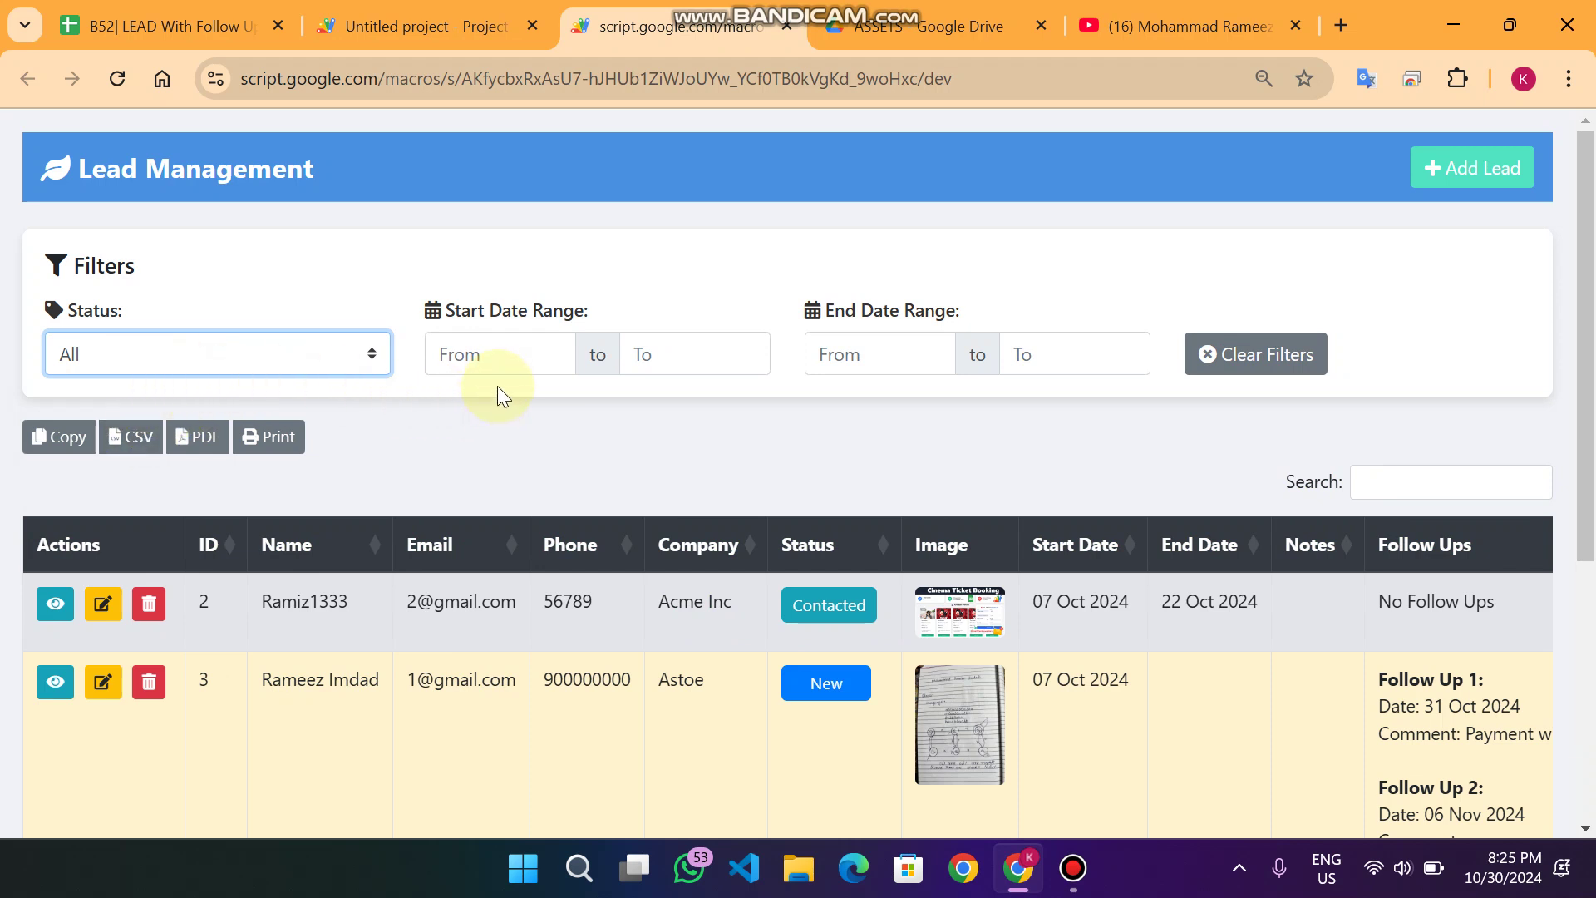
- Sort the leads table by Start Date
drag(587, 309, 418, 327)
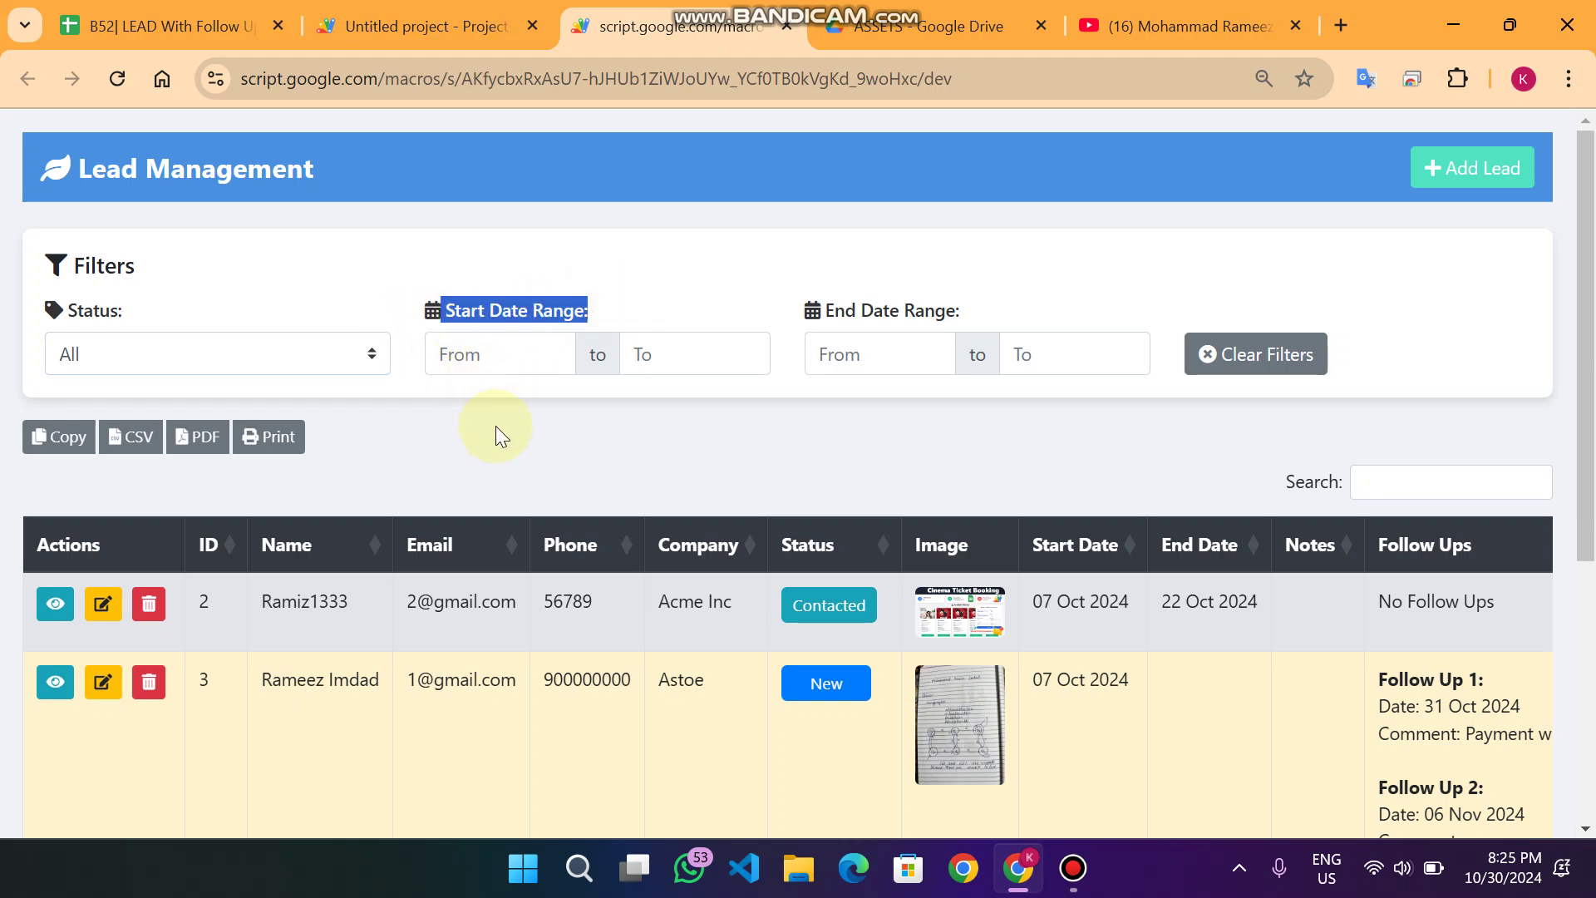
drag(417, 316, 457, 360)
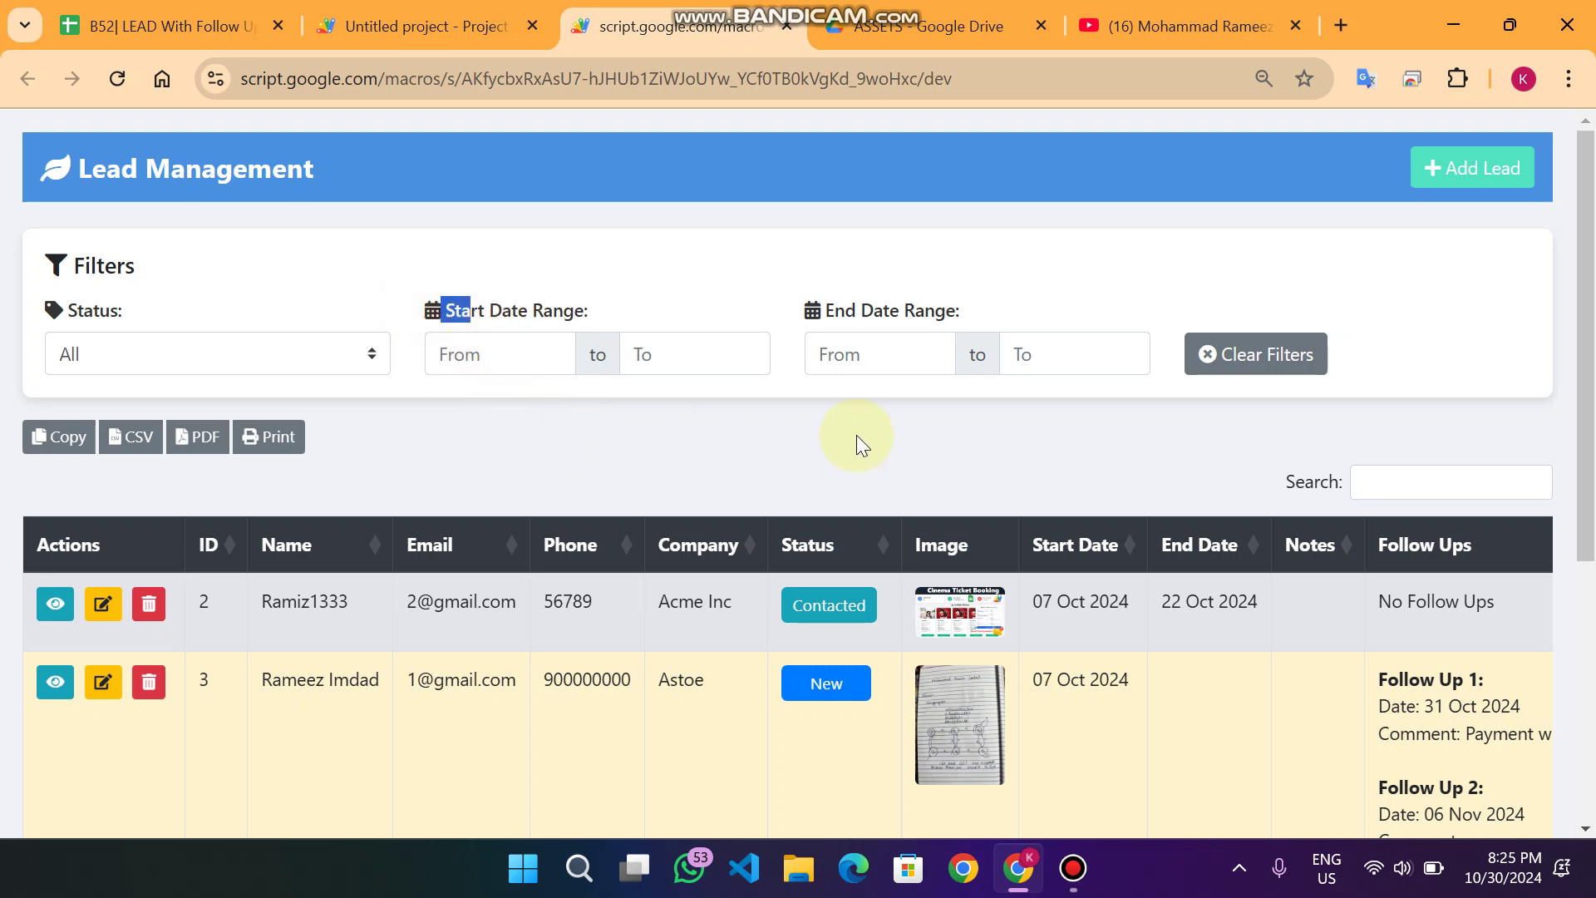
scroll(856, 435, down, 1)
click(1081, 423)
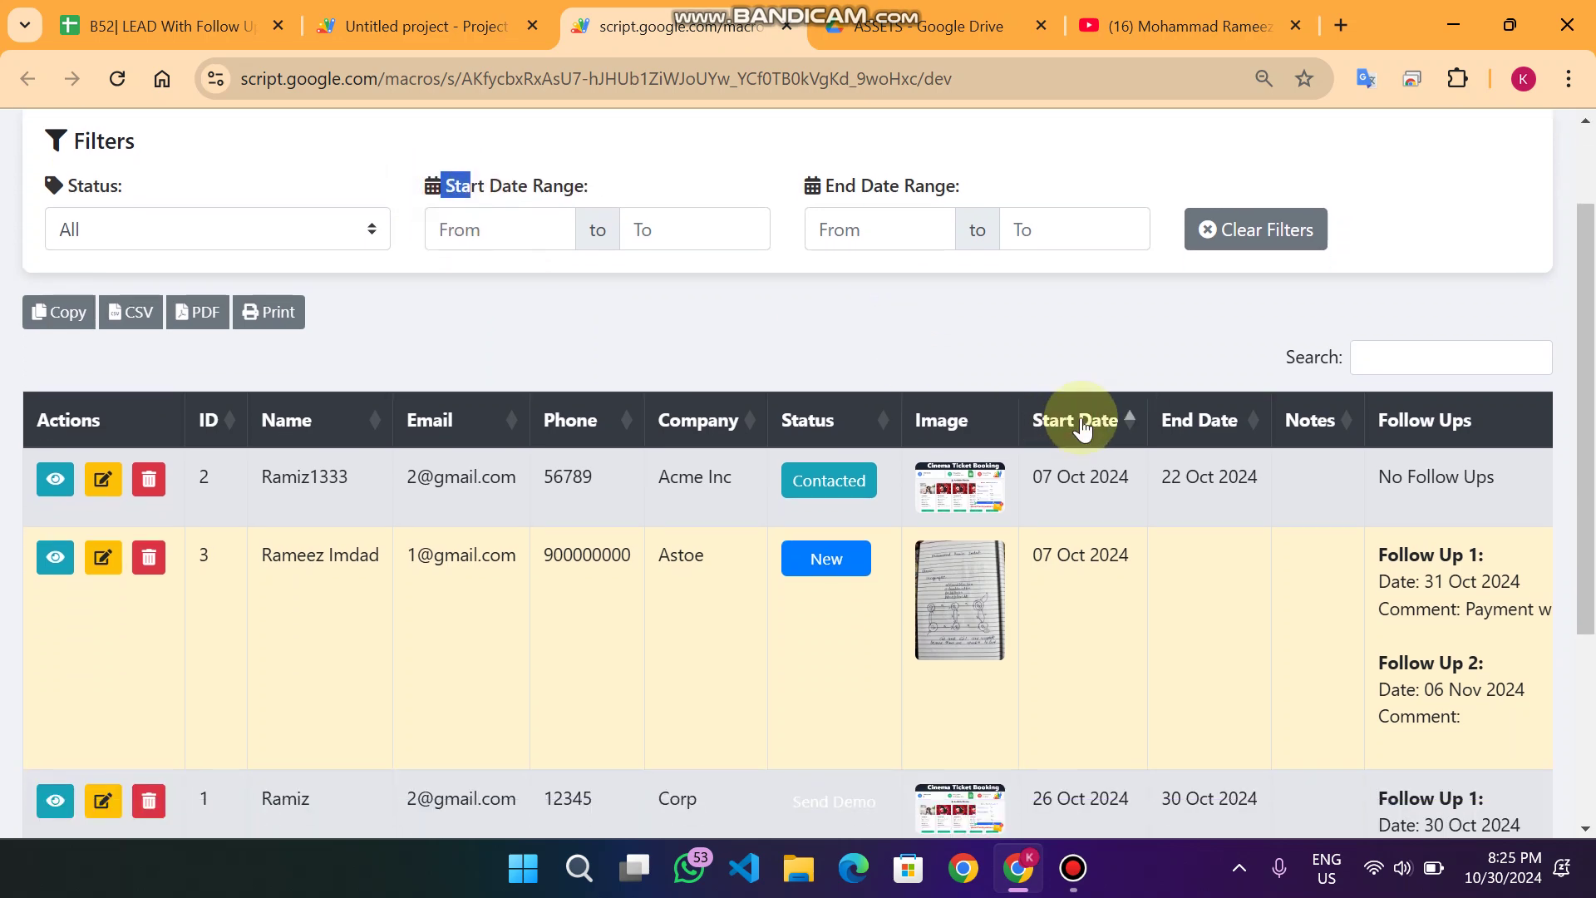
scroll(1081, 429, down, 1)
scroll(1047, 407, up, 3)
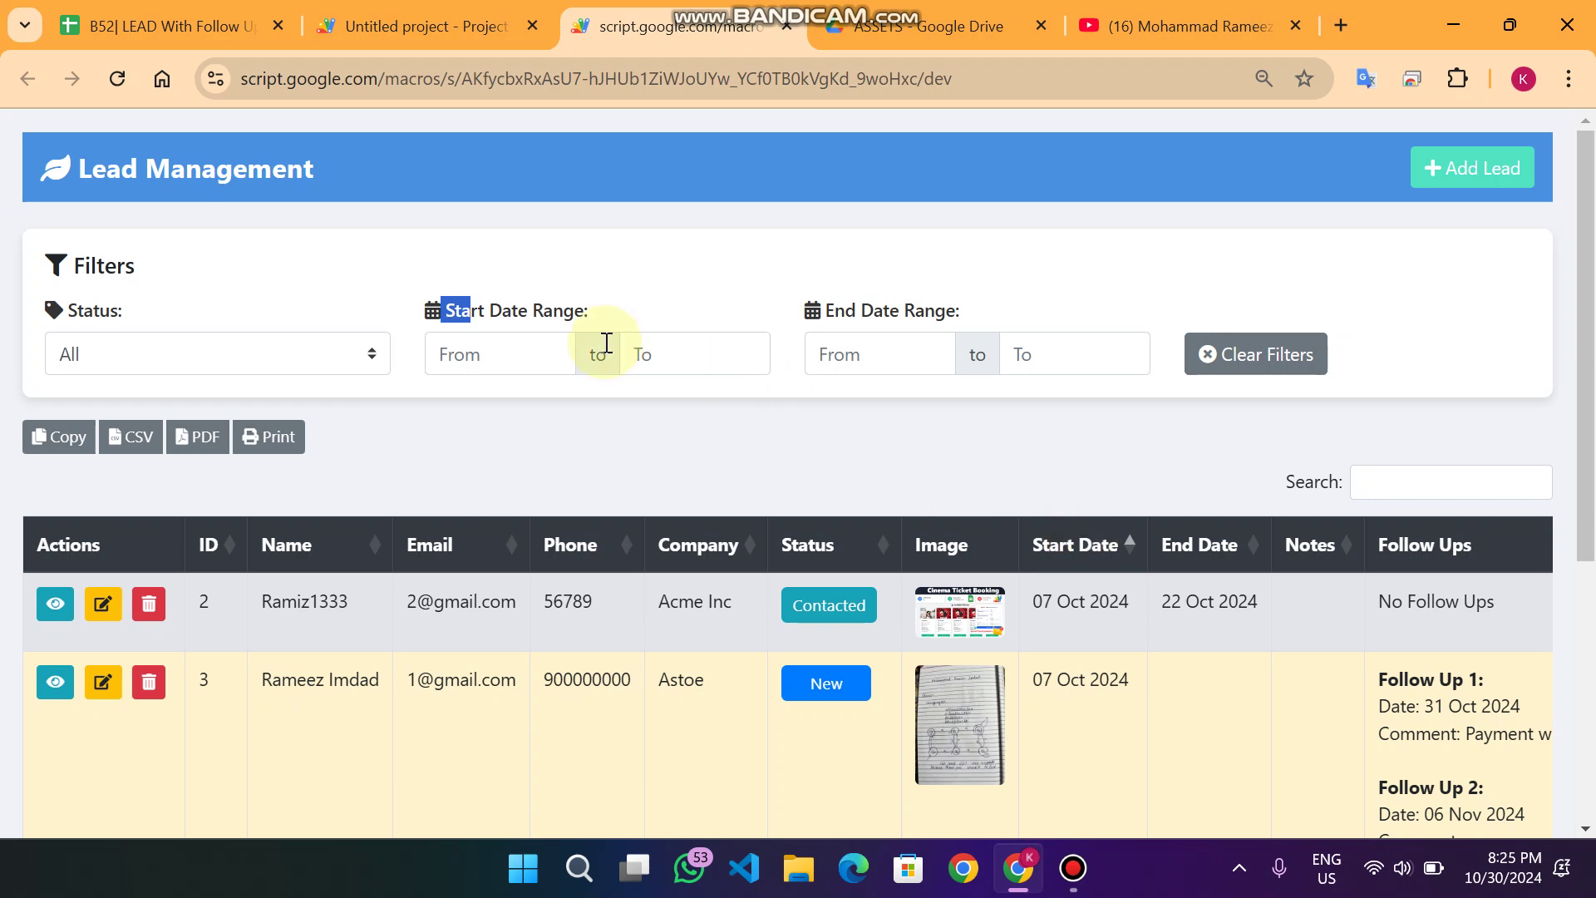
- Filter leads by a start-date range of 01–31 Oct 2024, then narrow it to end on 02 Oct 2024
click(516, 345)
click(529, 490)
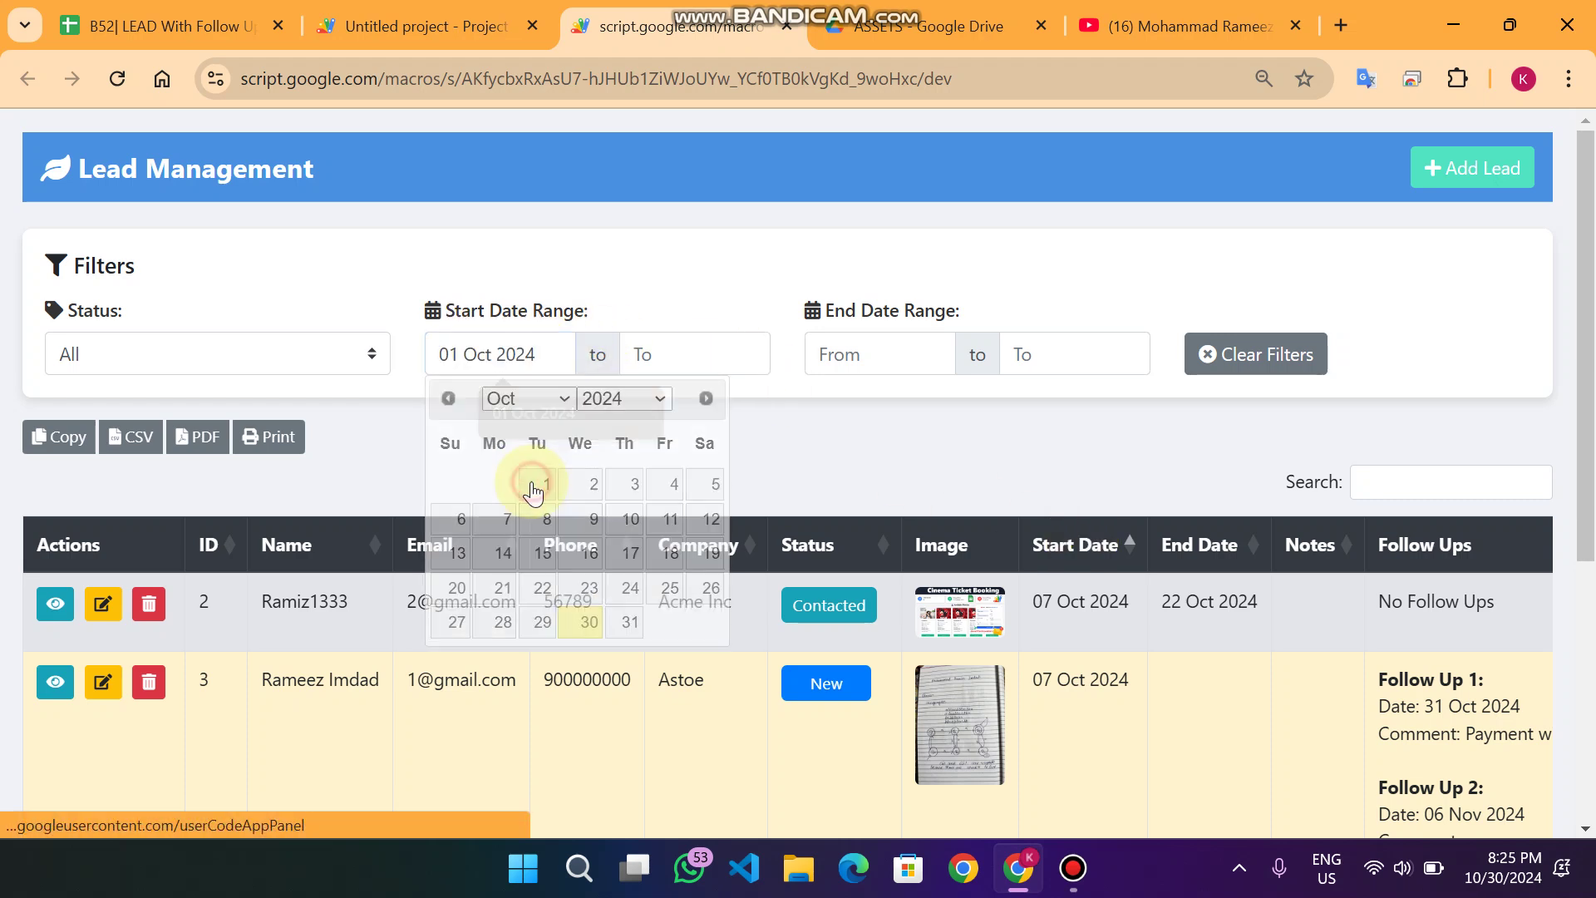
click(638, 347)
click(824, 625)
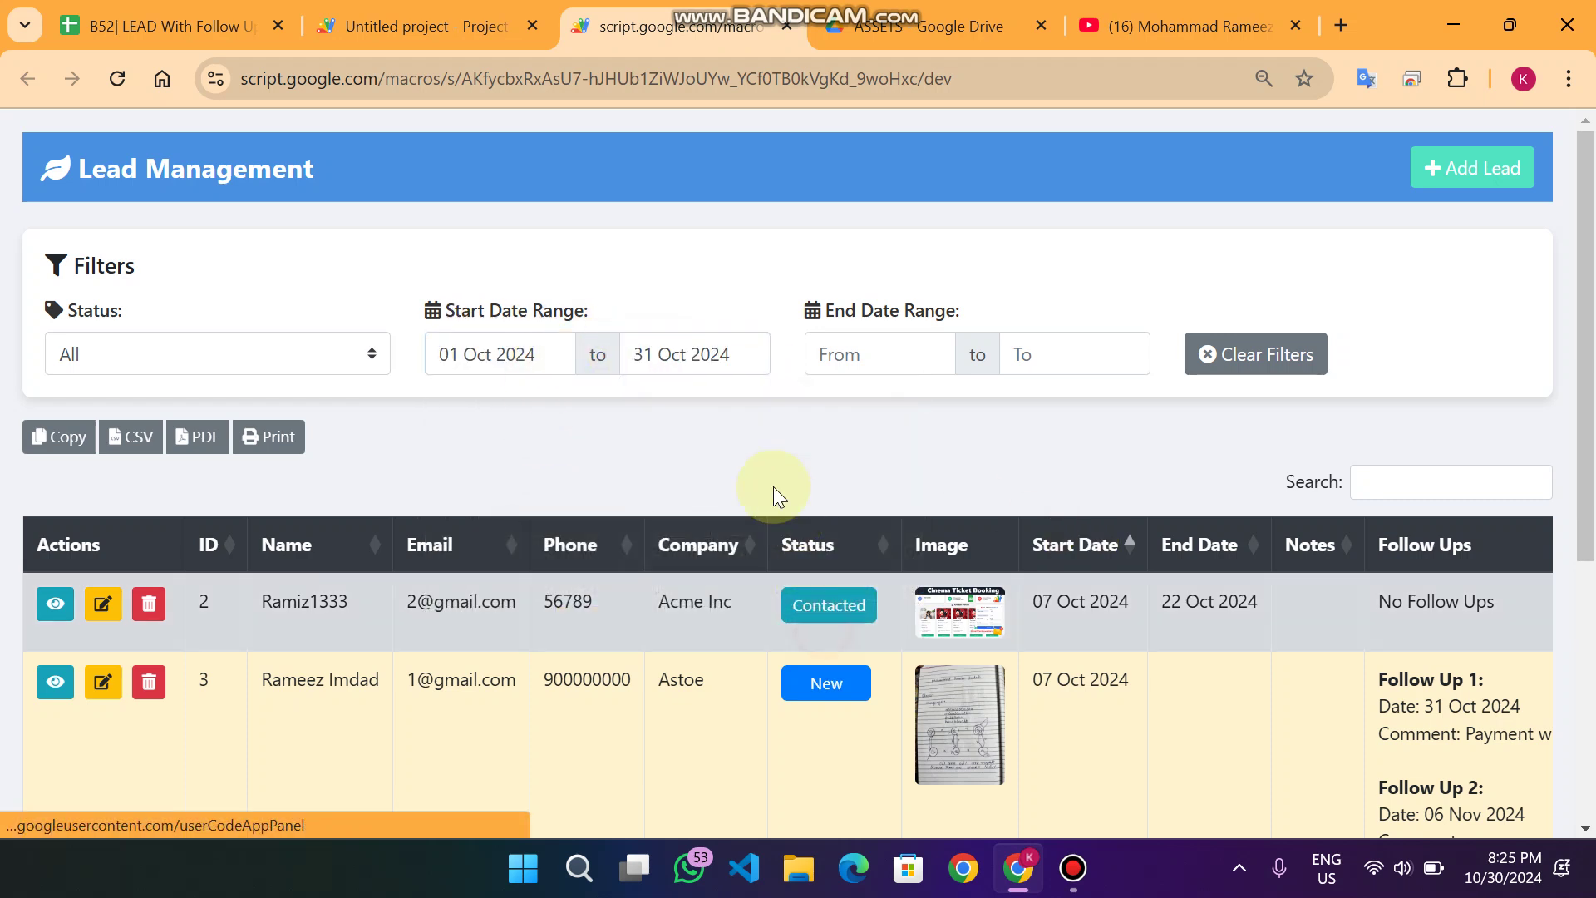
scroll(765, 451, down, 5)
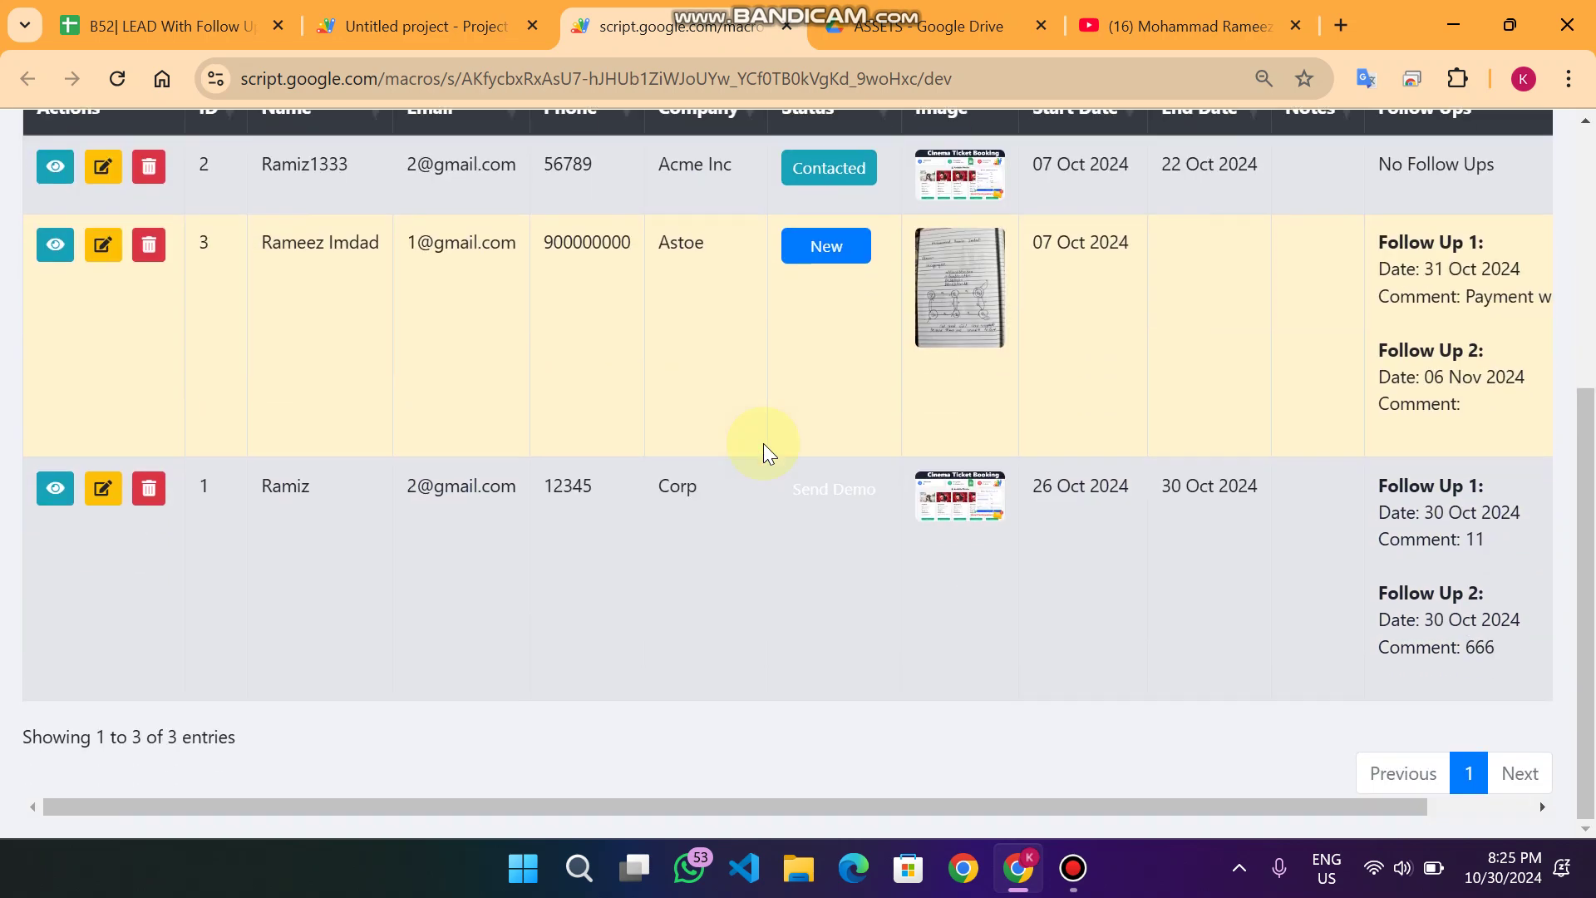
scroll(763, 443, up, 5)
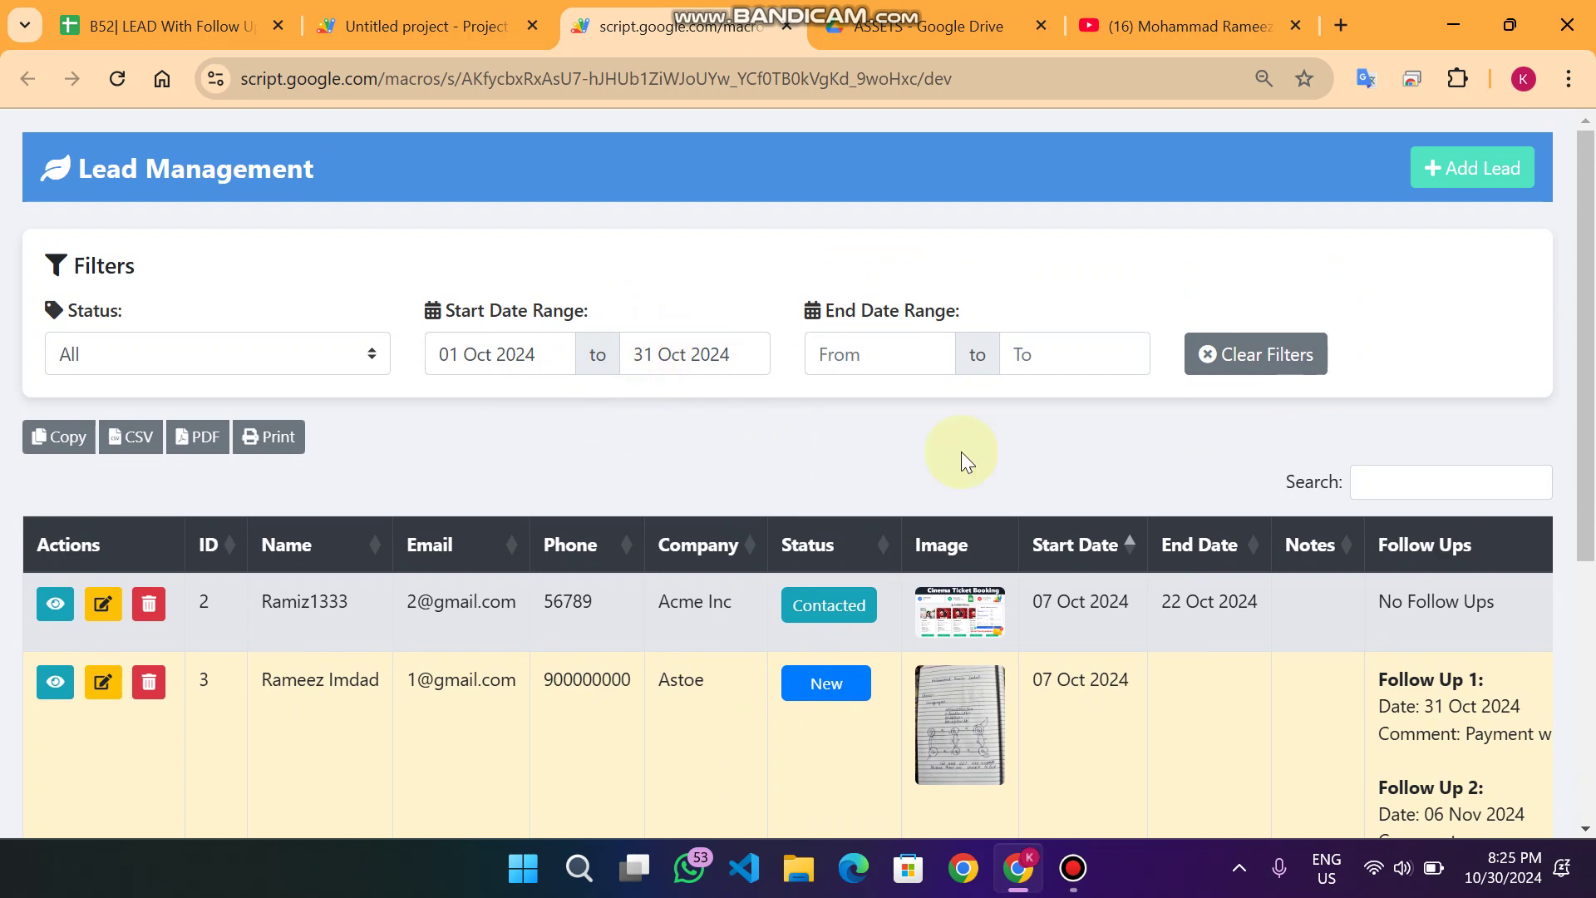
scroll(997, 482, down, 5)
scroll(1080, 532, up, 5)
click(628, 354)
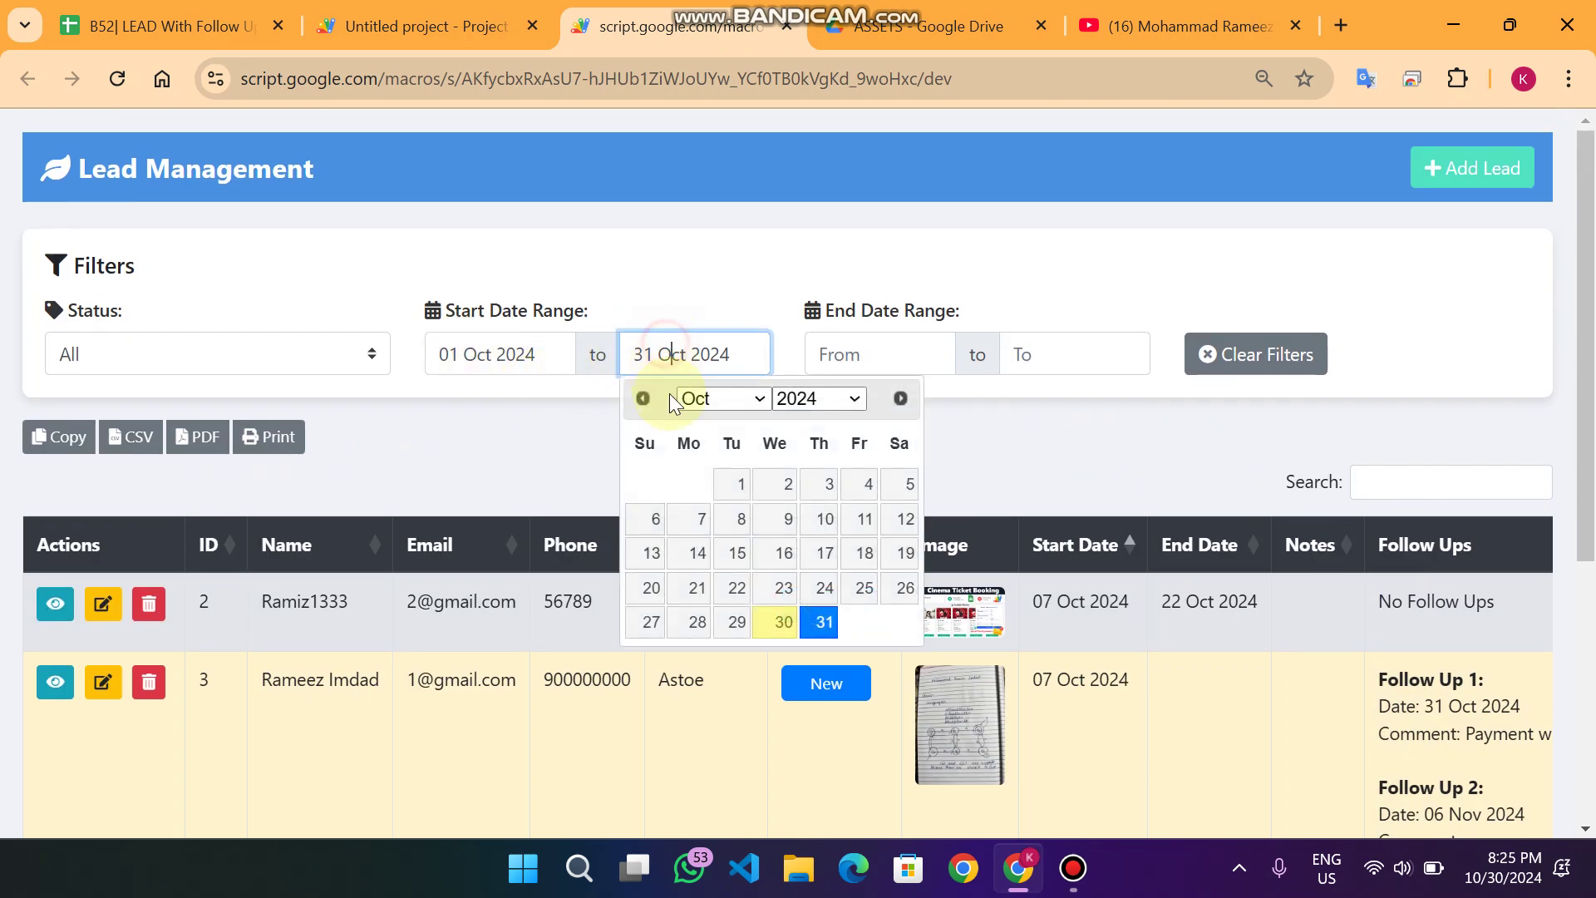
click(778, 480)
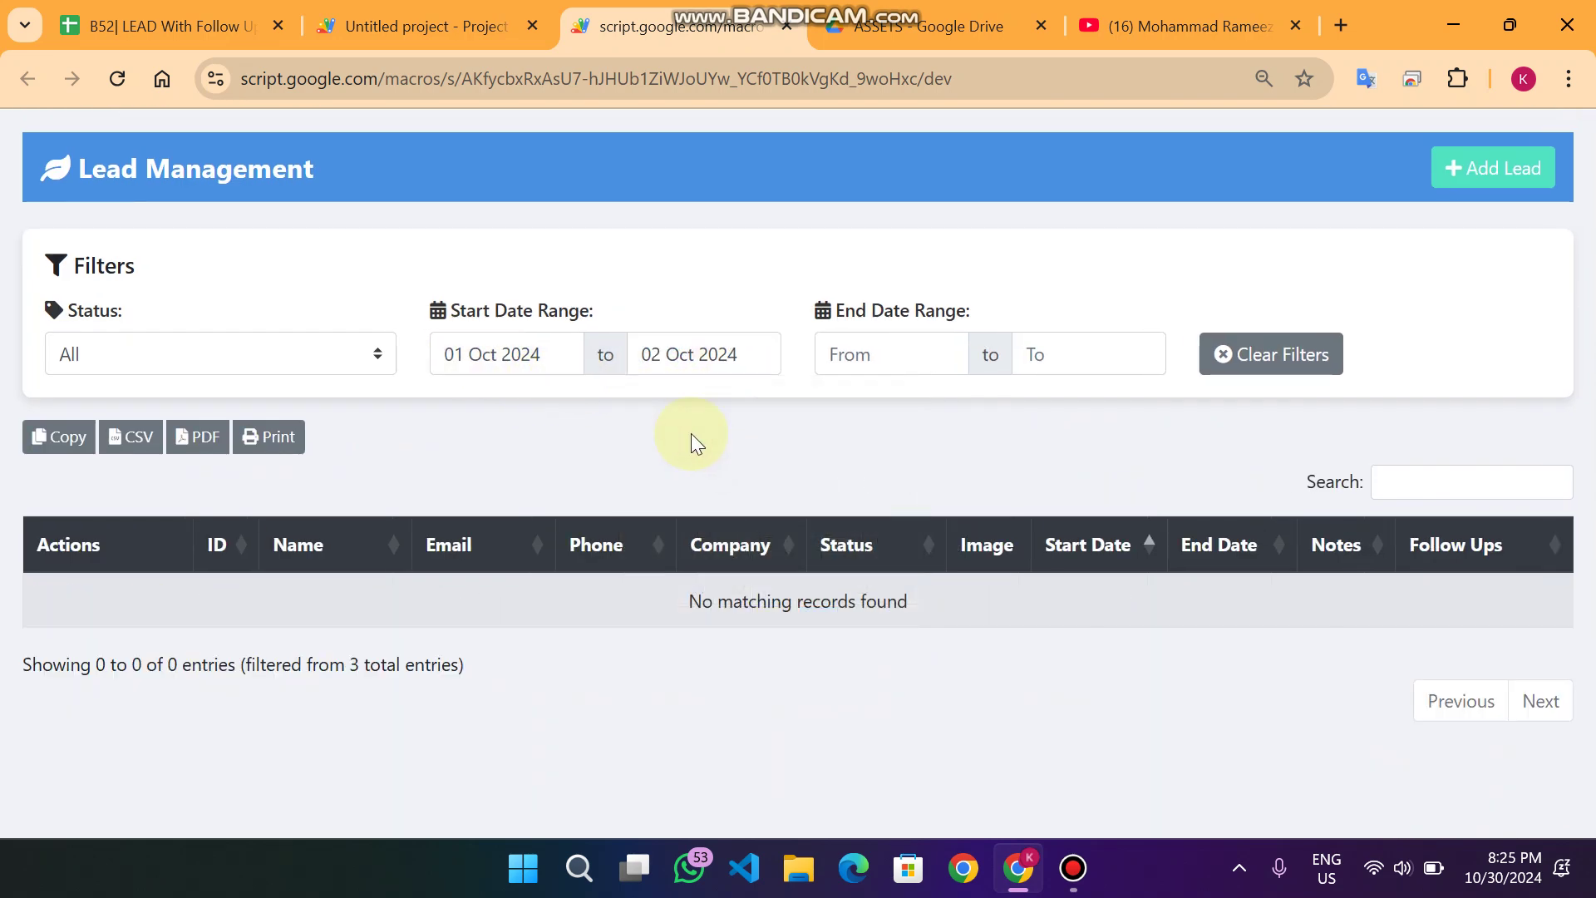
- Clear all date filters and sort the leads by End Date
click(1282, 357)
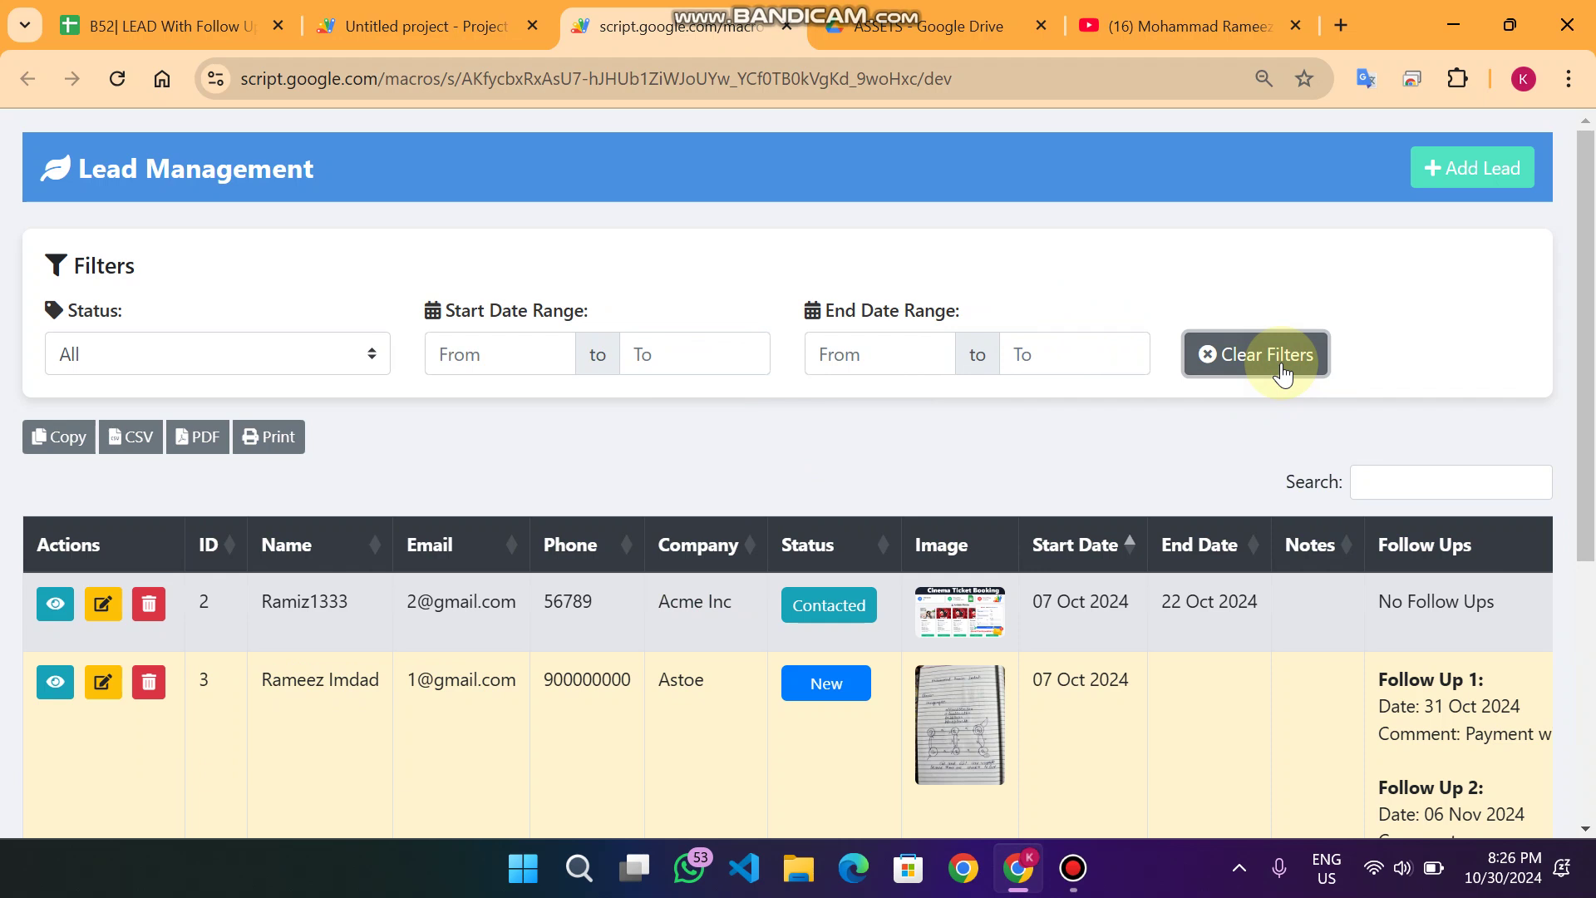
click(849, 349)
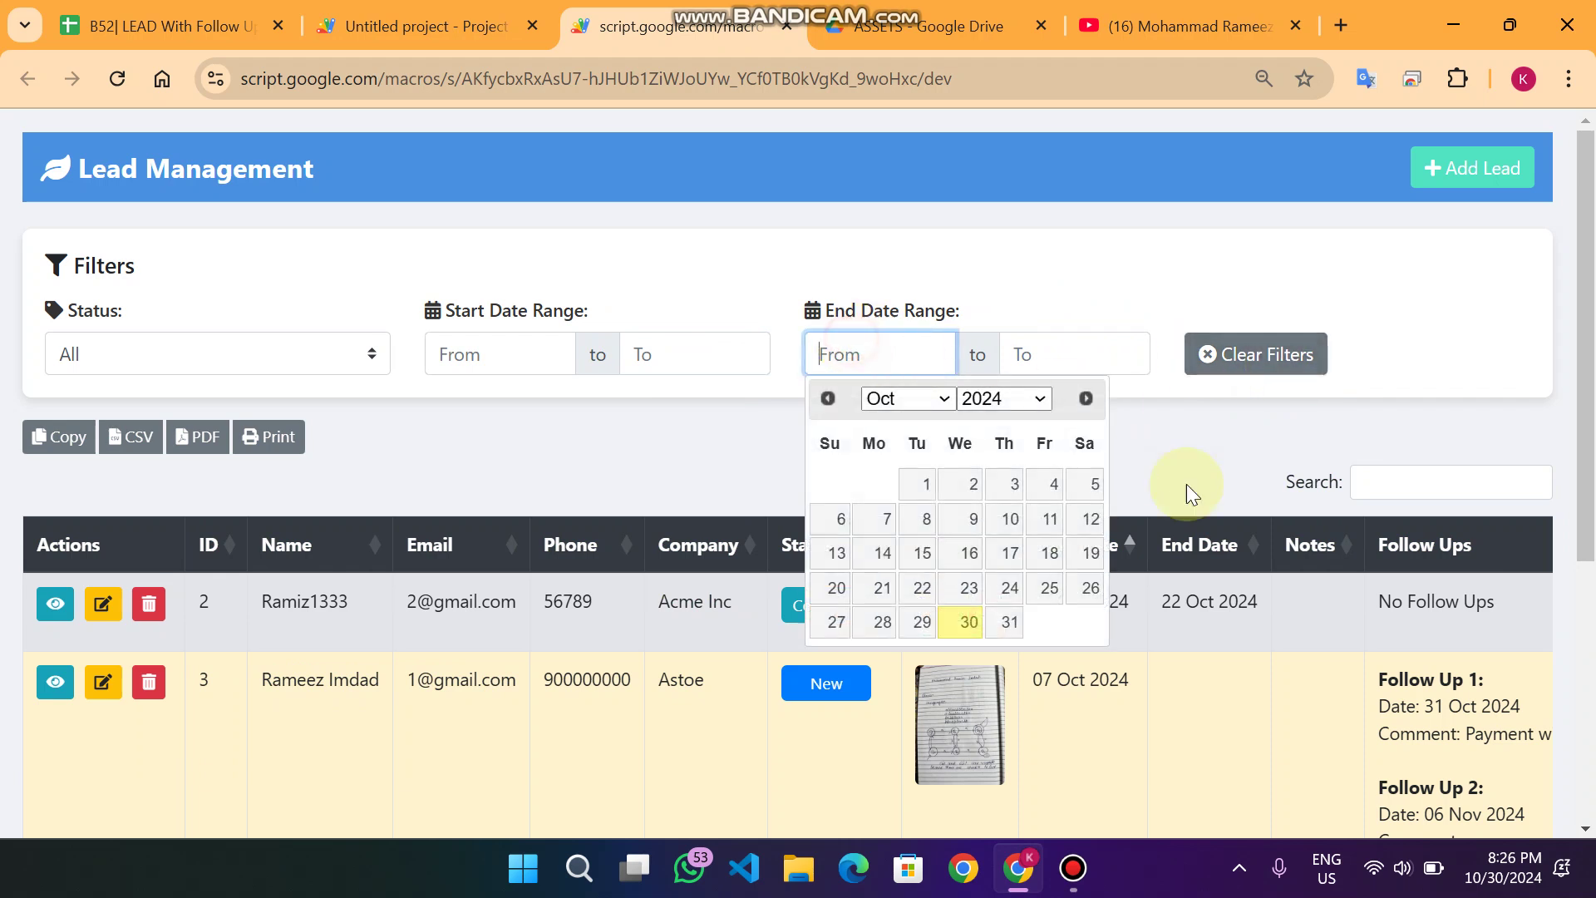
click(1214, 544)
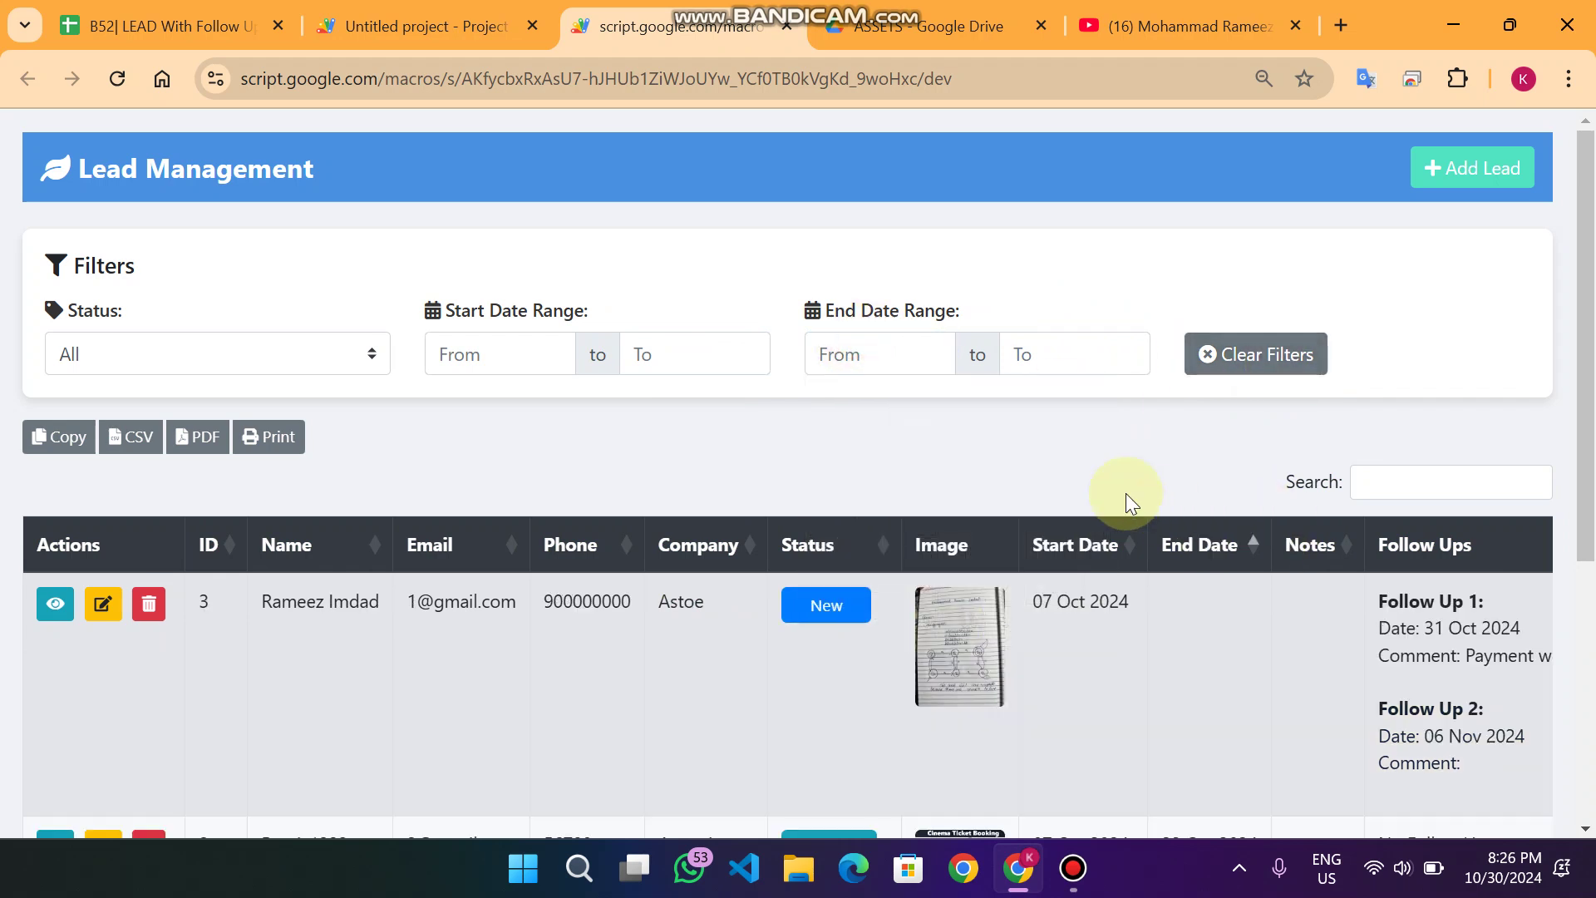
scroll(1126, 492, down, 2)
- In the leads spreadsheet, enter the headers Date F1 in K1 and Note F1 in L1
click(158, 26)
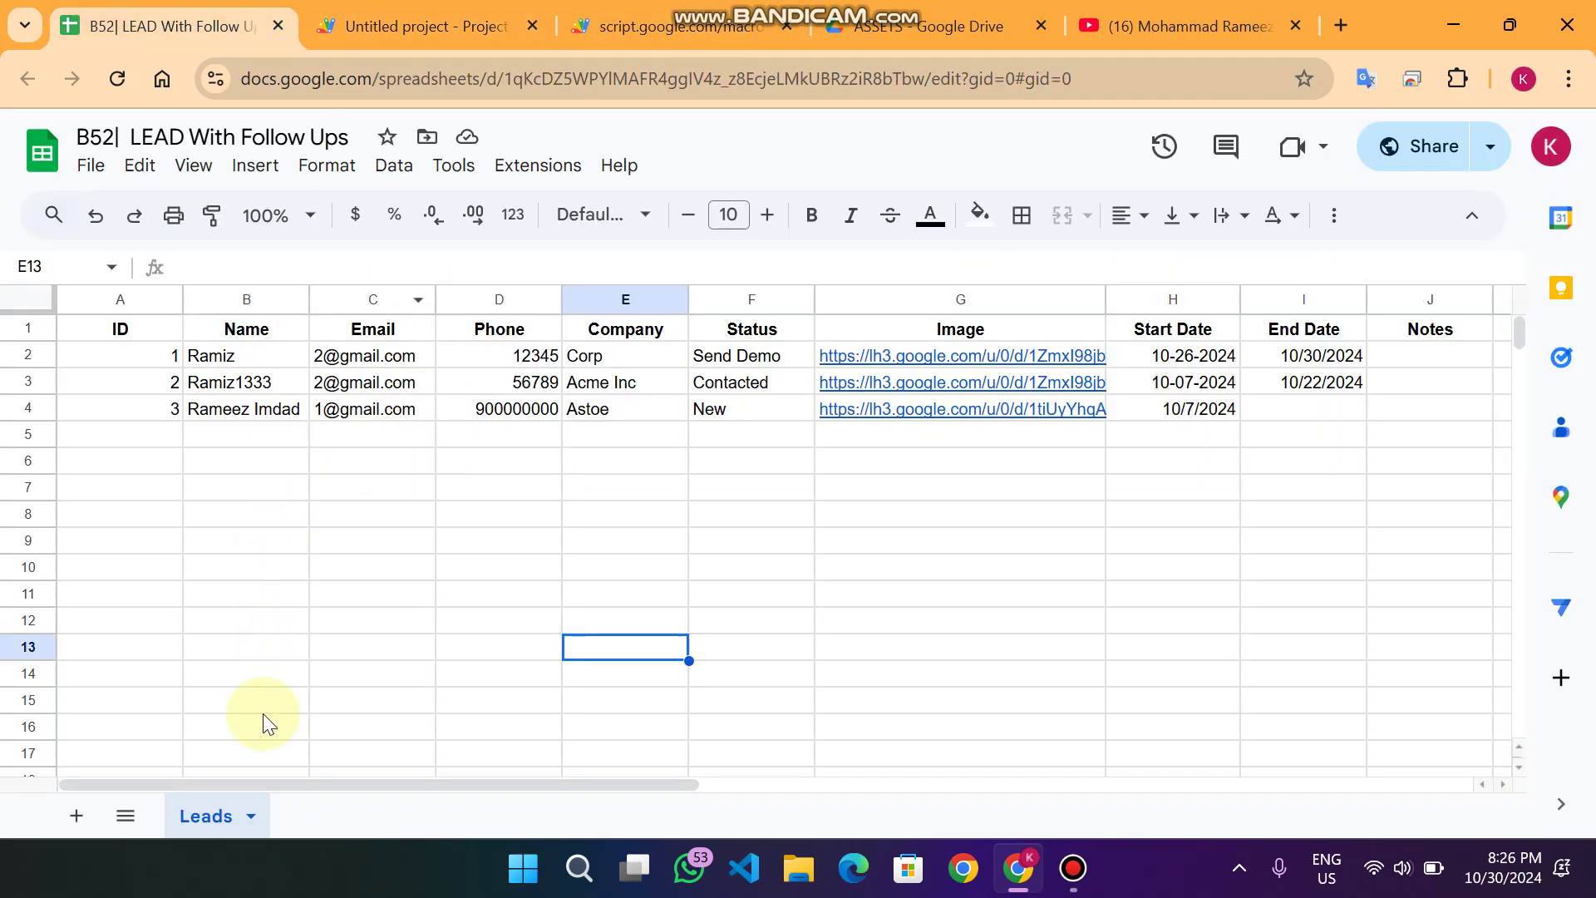
drag(311, 784, 628, 783)
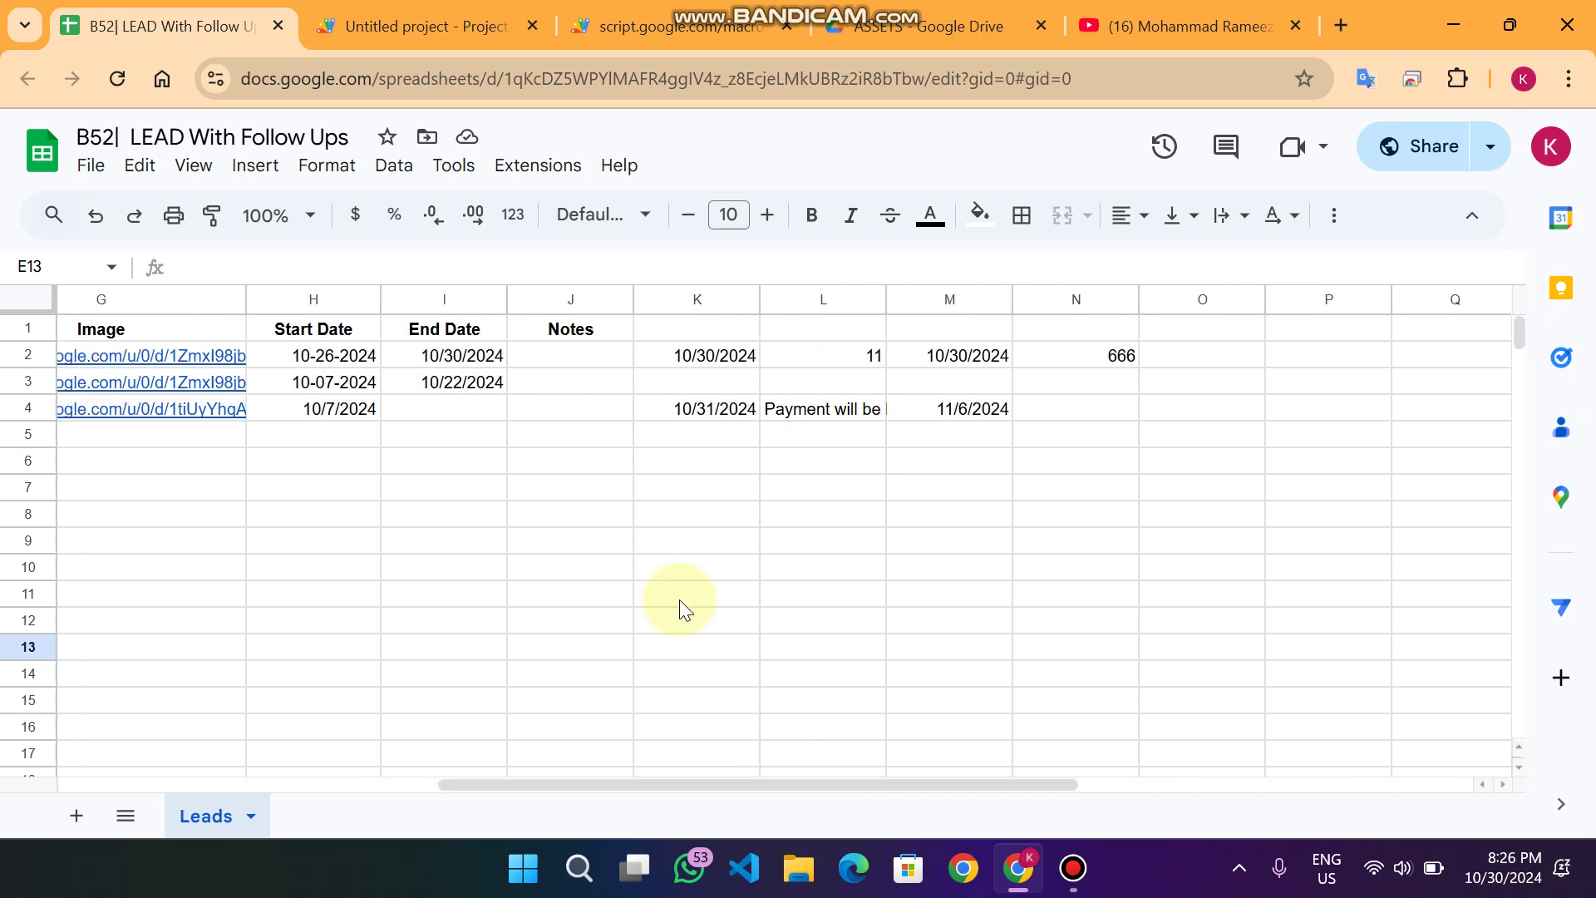
click(702, 323)
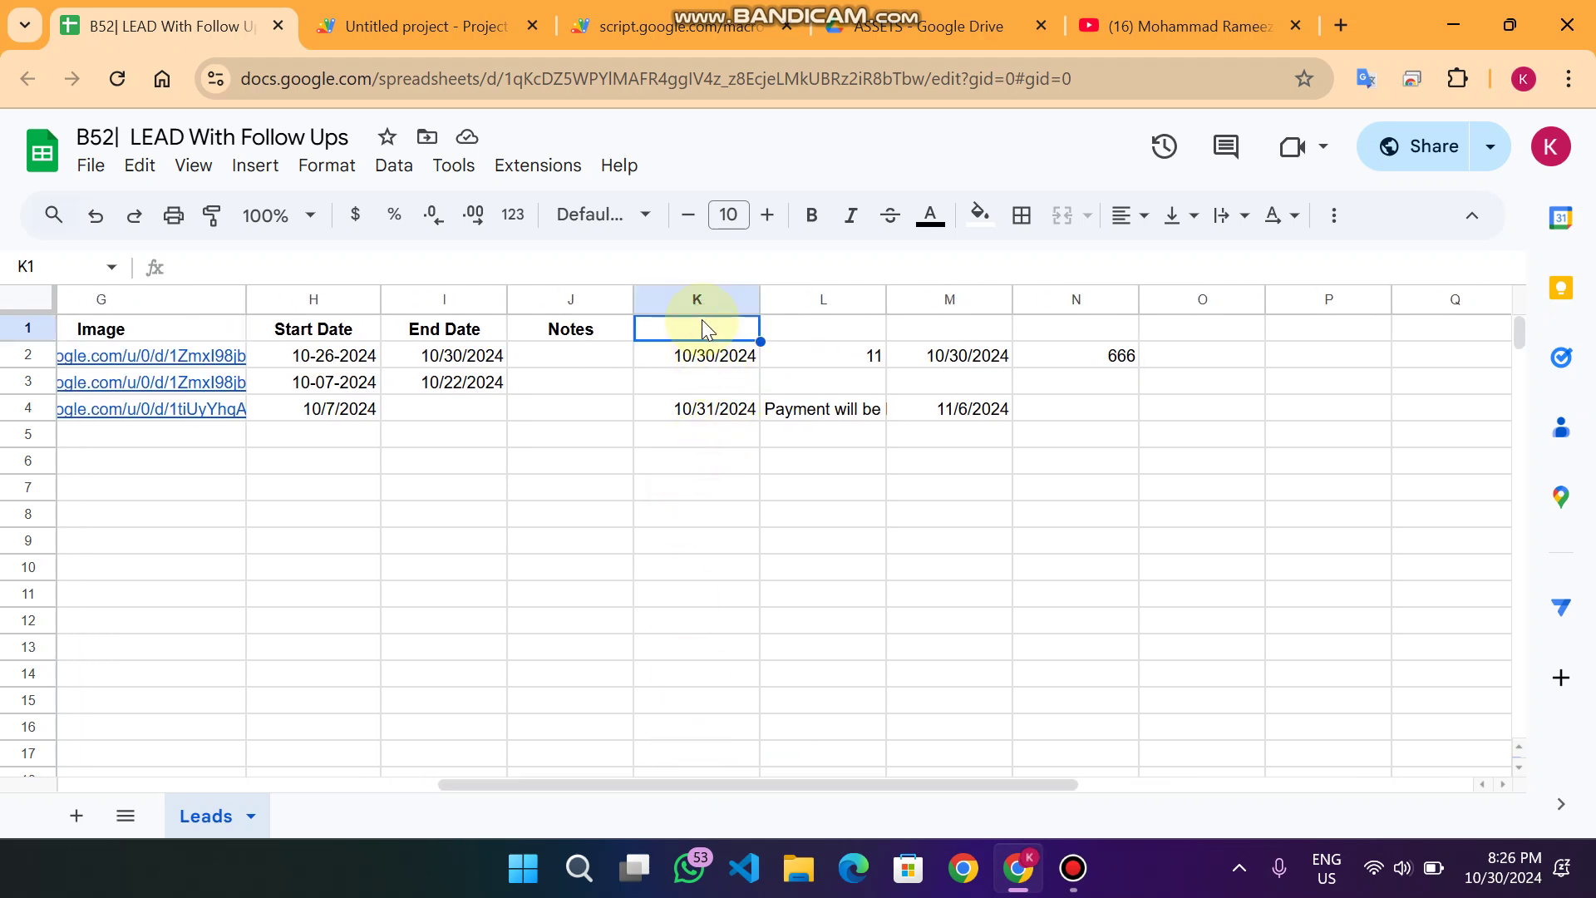
text(F)
key(BackSpace)
text(Date F1)
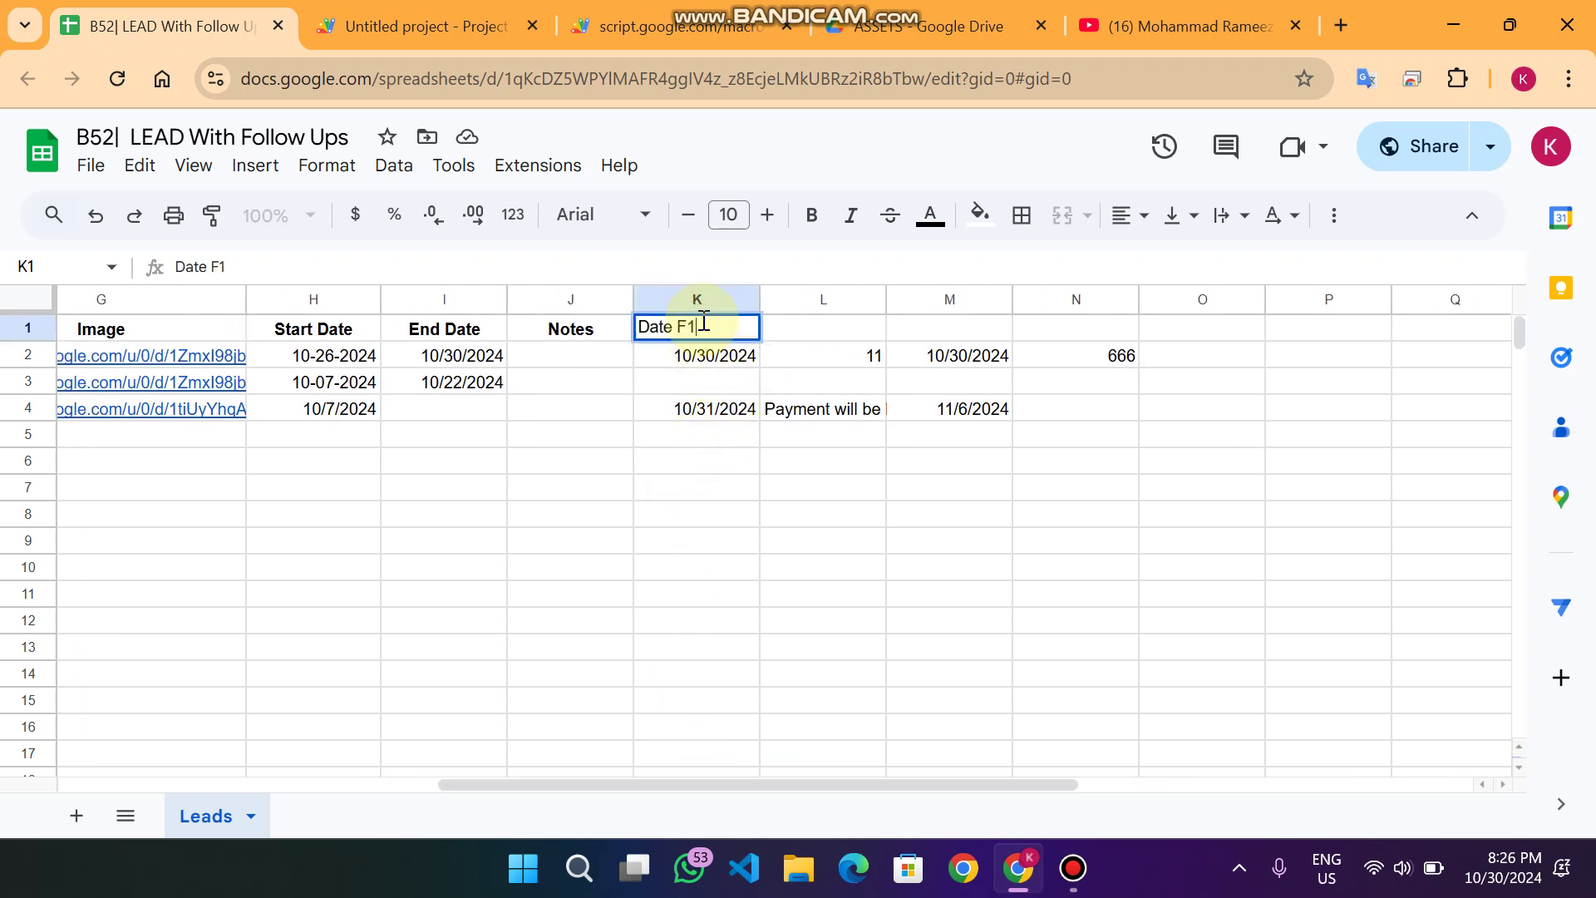
key(Tab)
text(N)
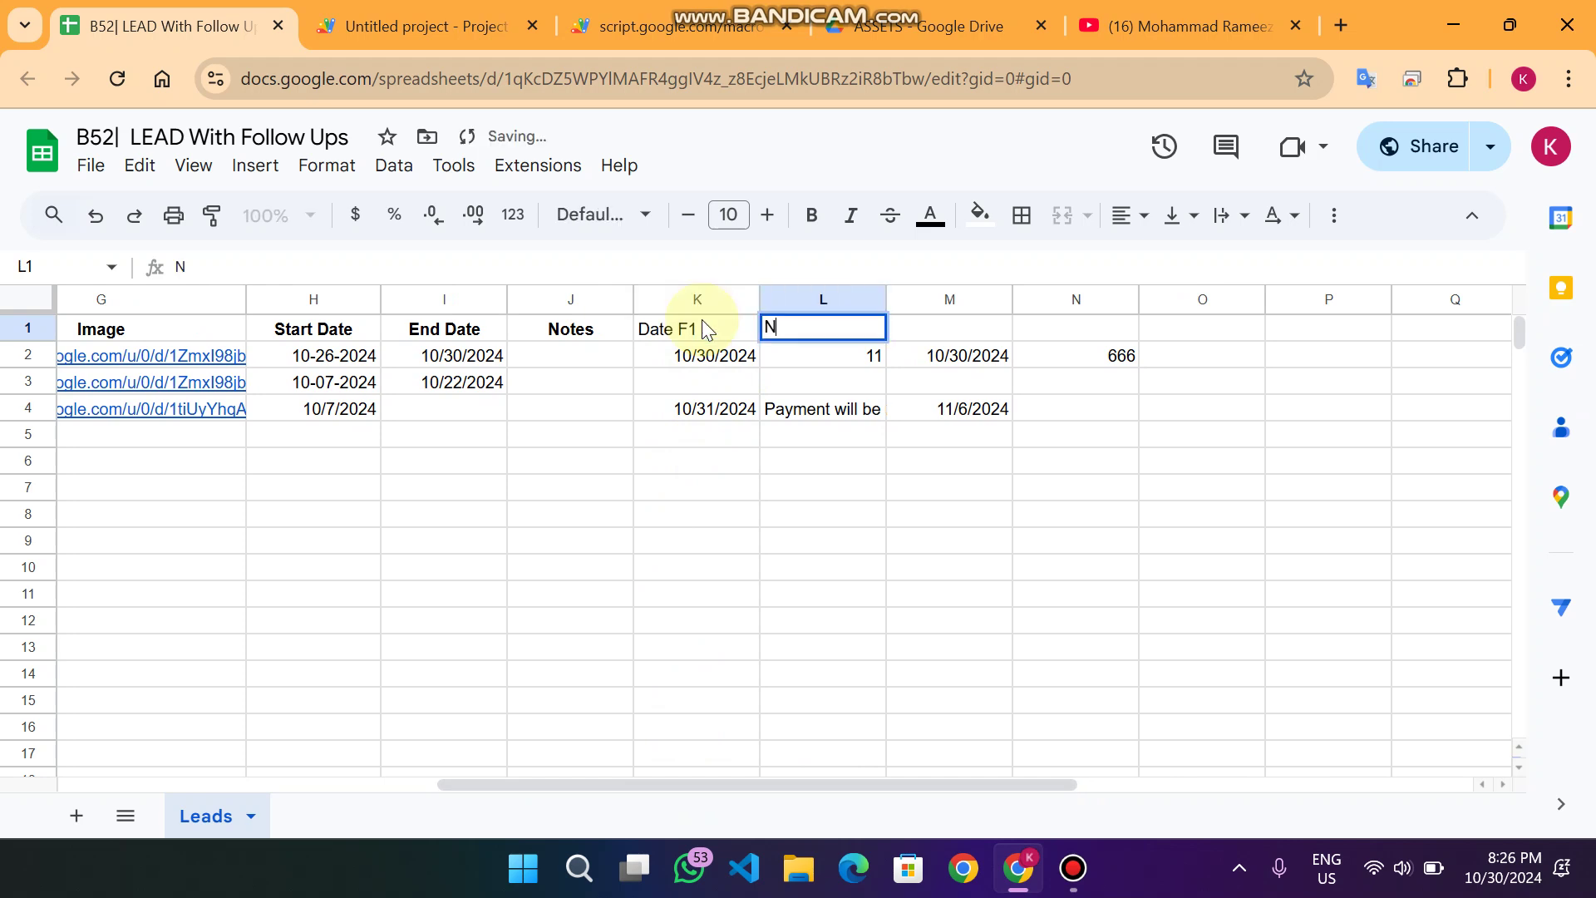
text(ote F1)
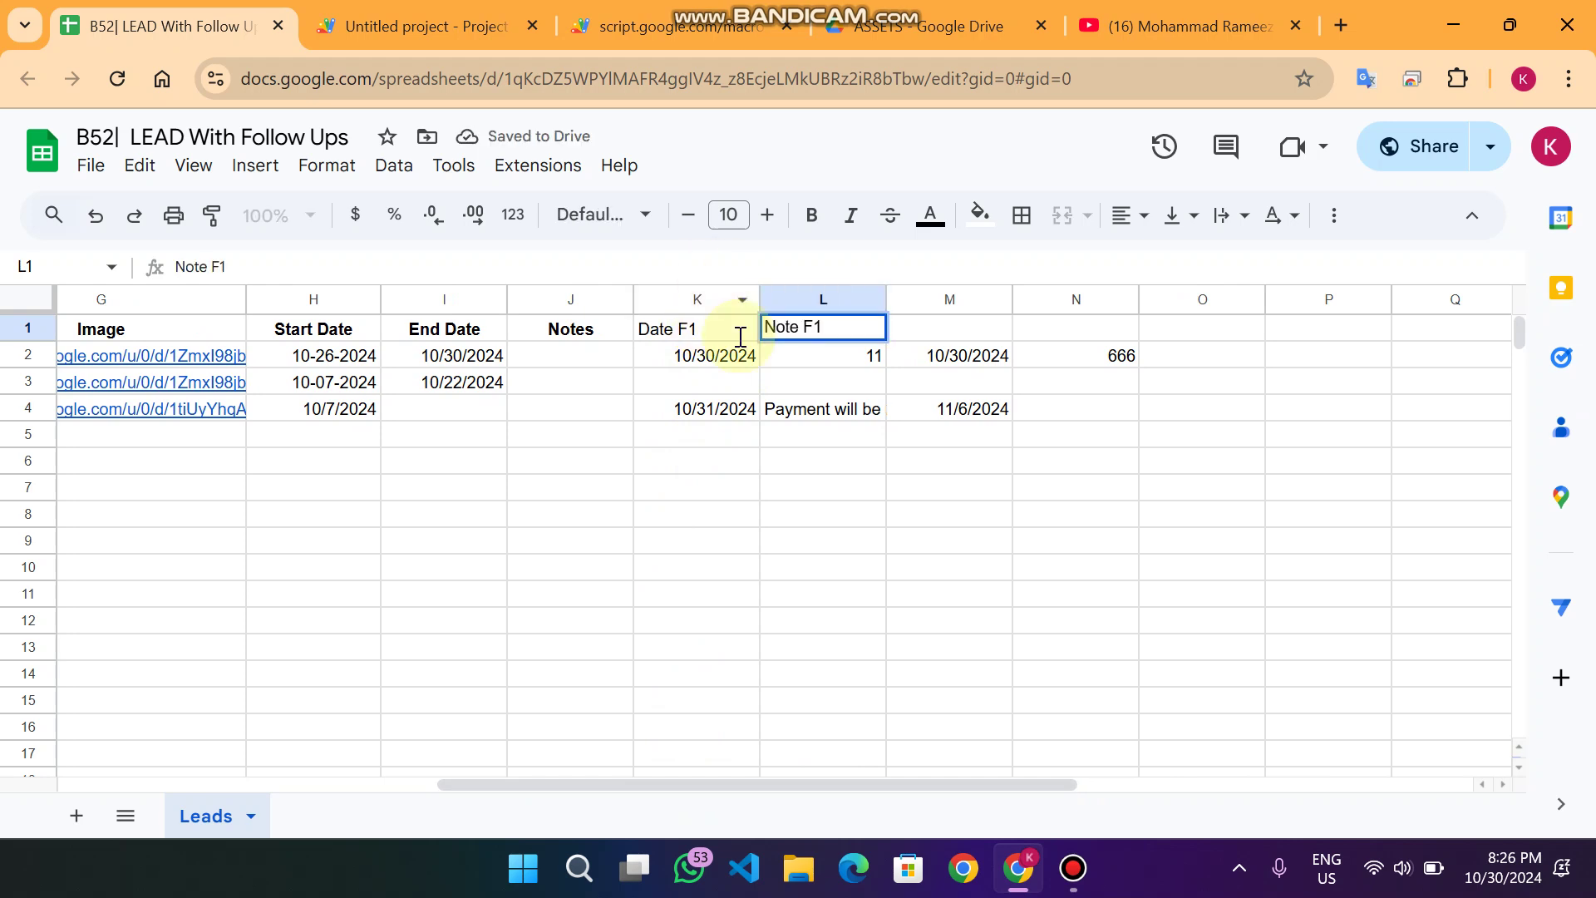
click(859, 594)
- Enter Date F2 in M1 and Note F2 in N1, select K1:N4, and return to the web app
click(936, 336)
text(Date )
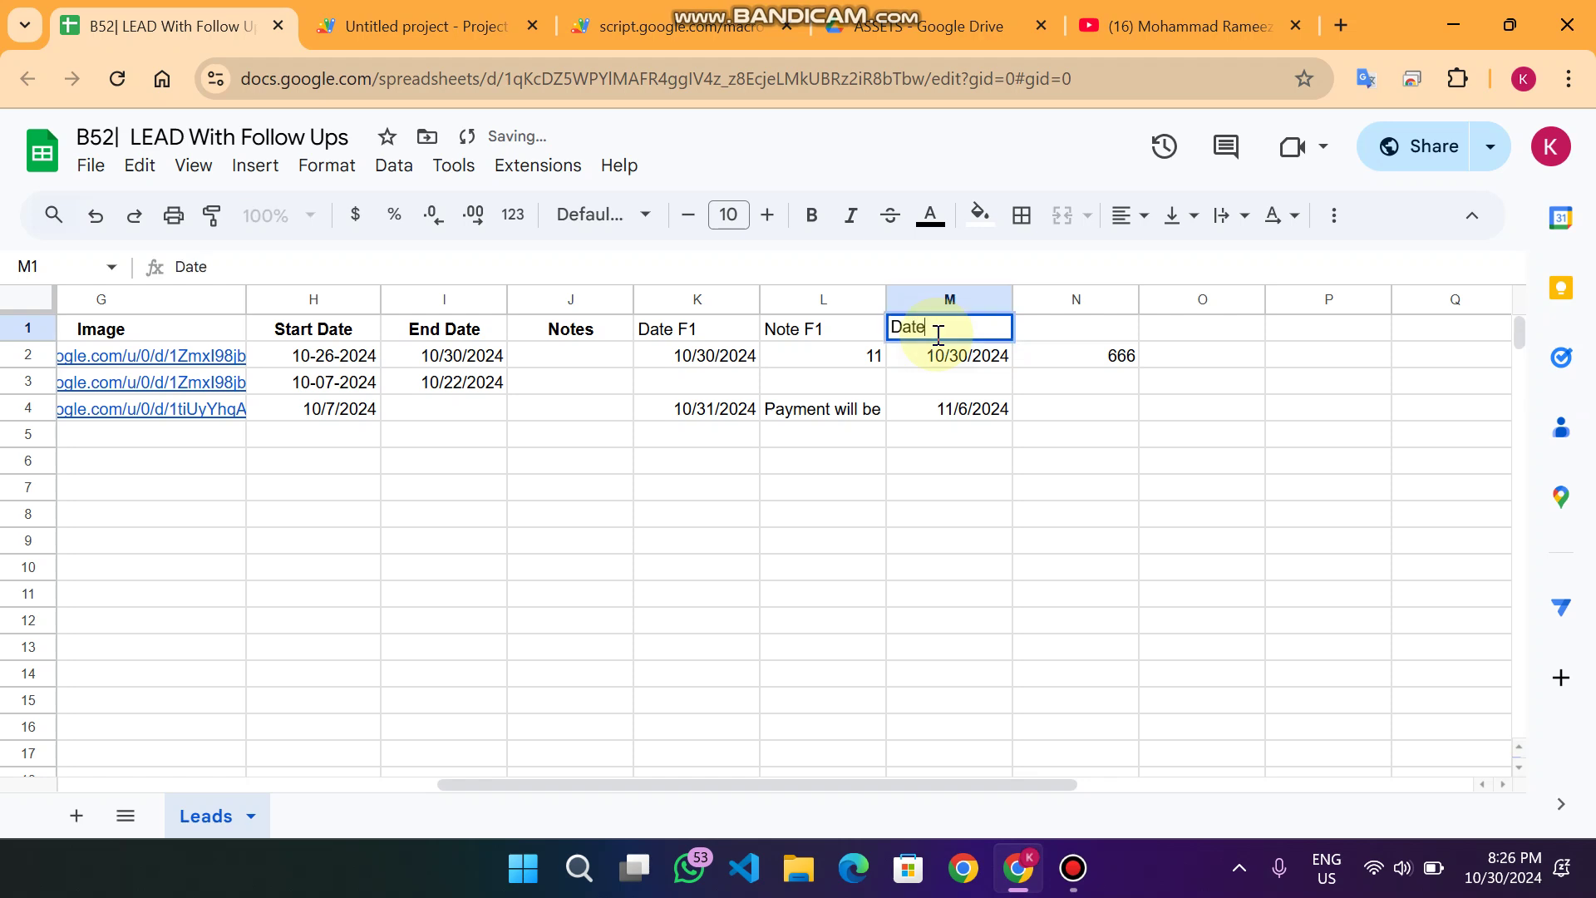
text(F2)
key(Tab)
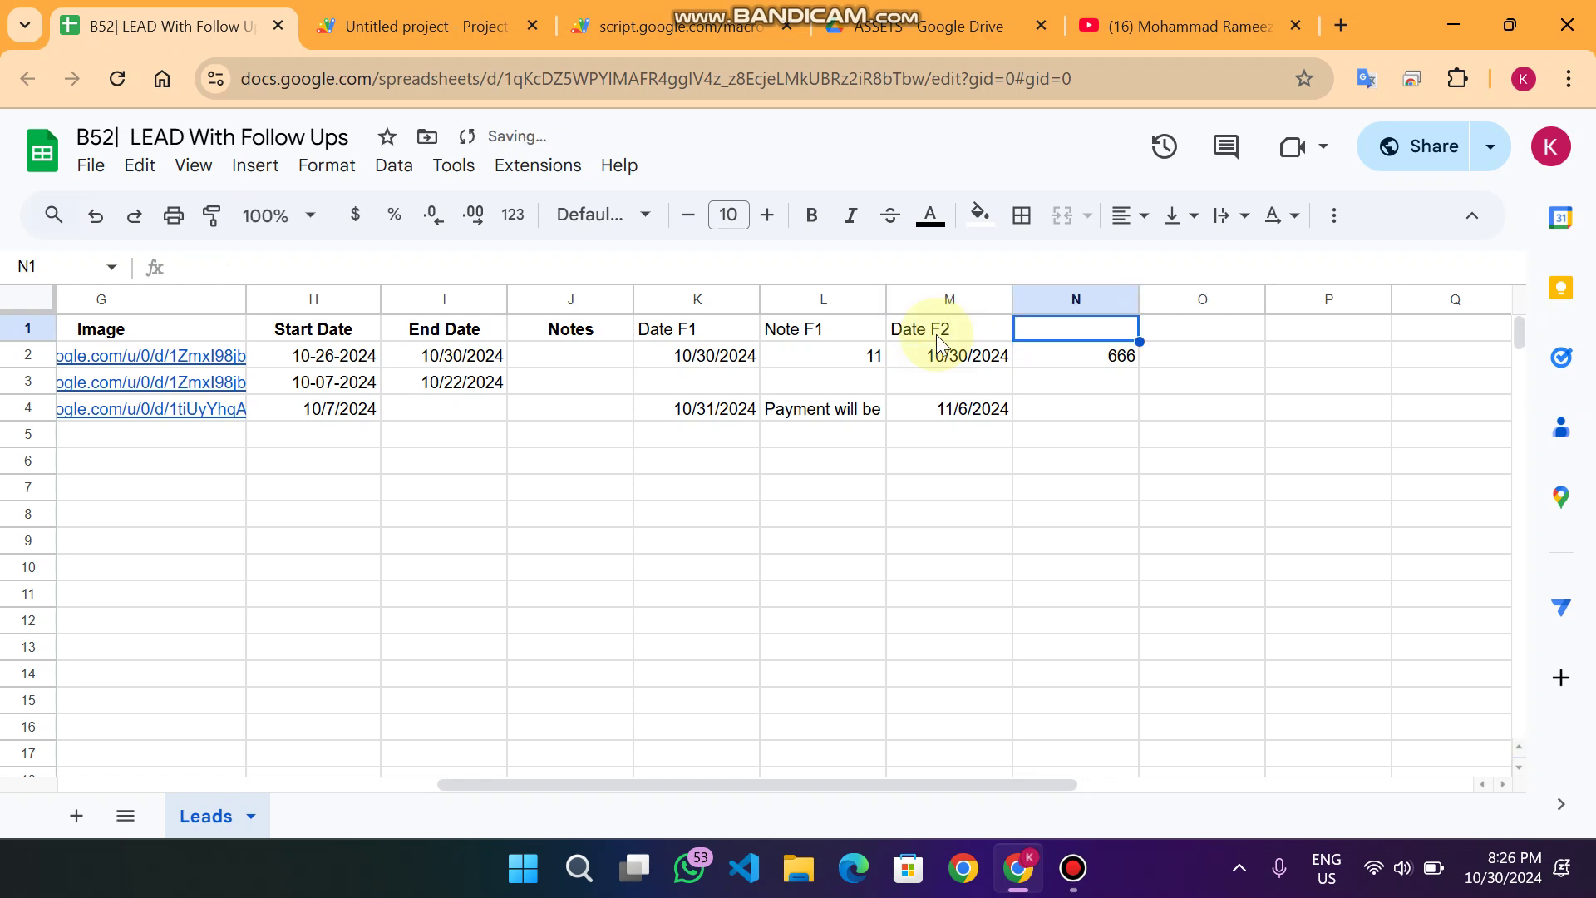
text(D)
key(BackSpace)
text(No)
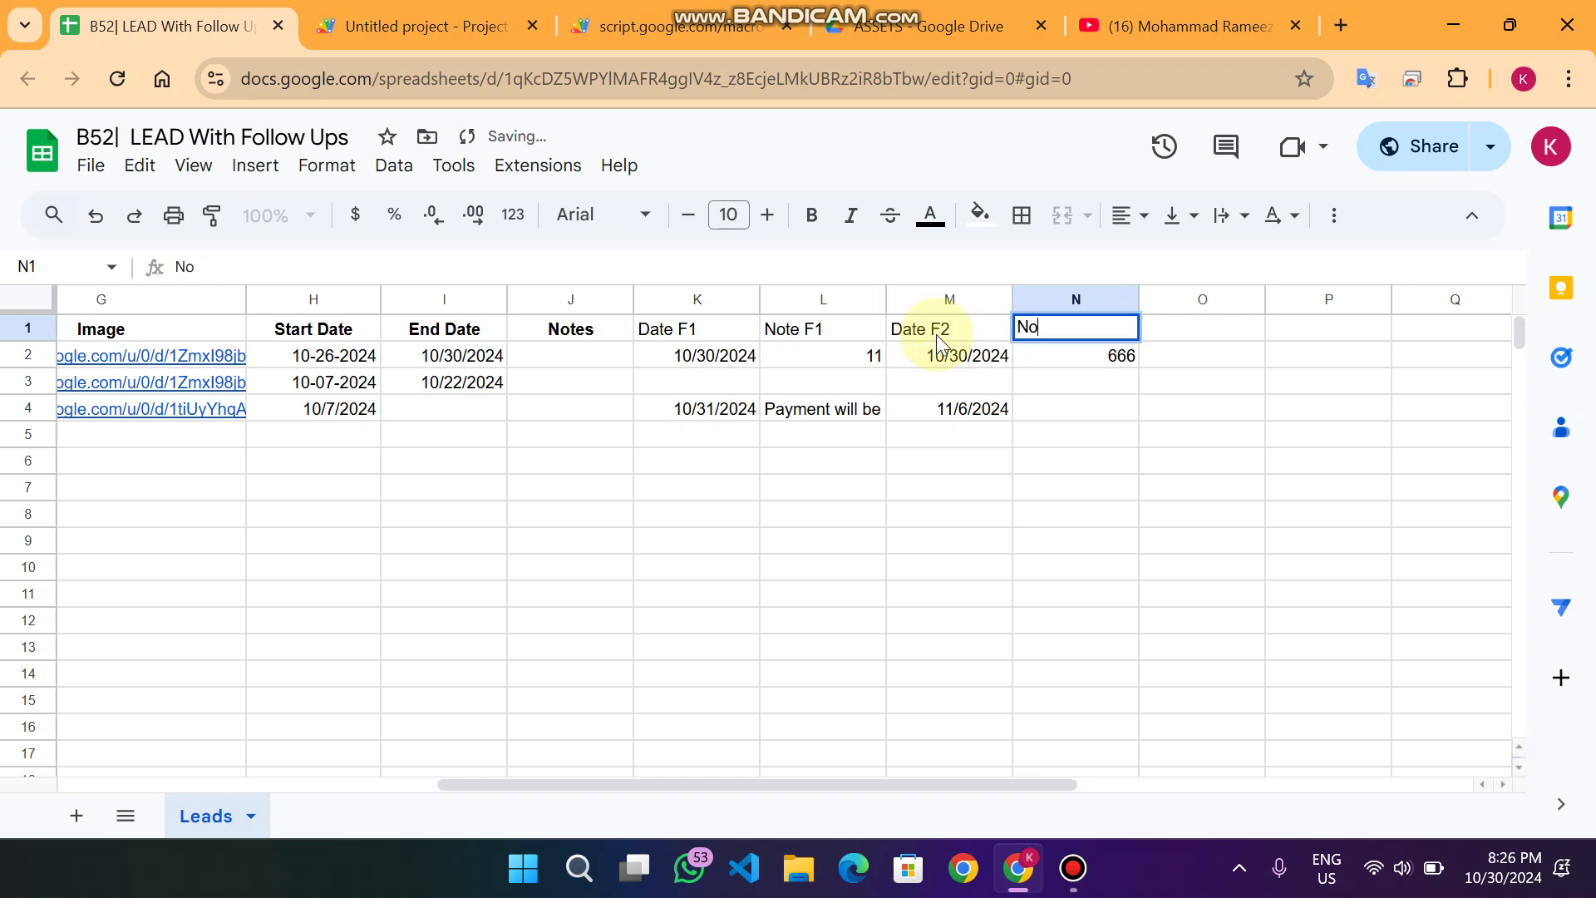
text(te F2)
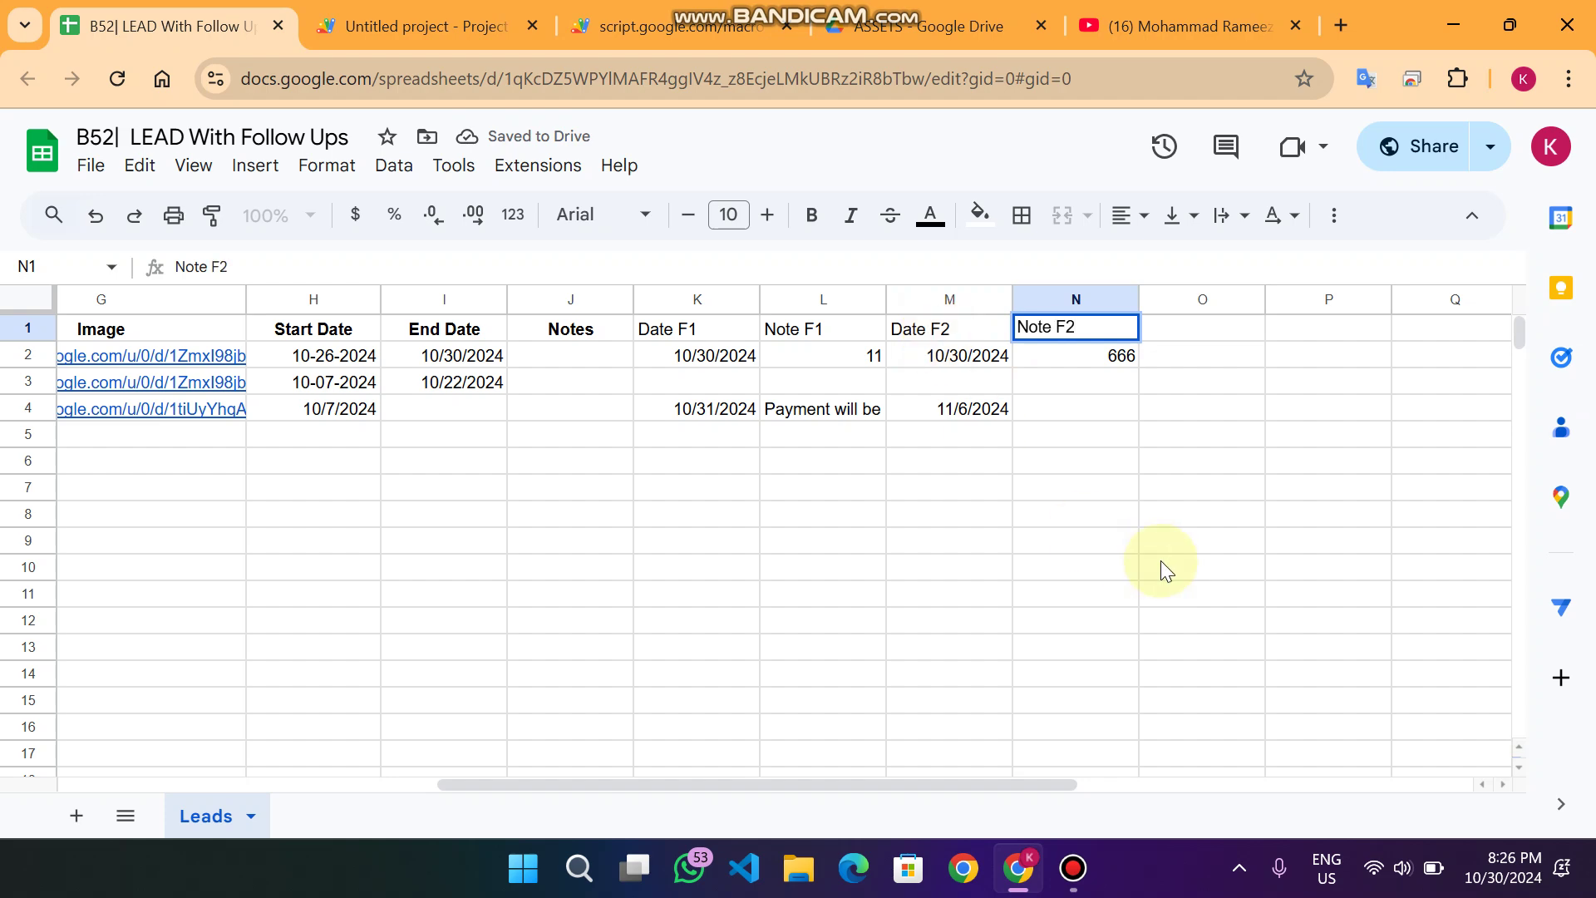
click(1160, 560)
drag(706, 330, 1126, 421)
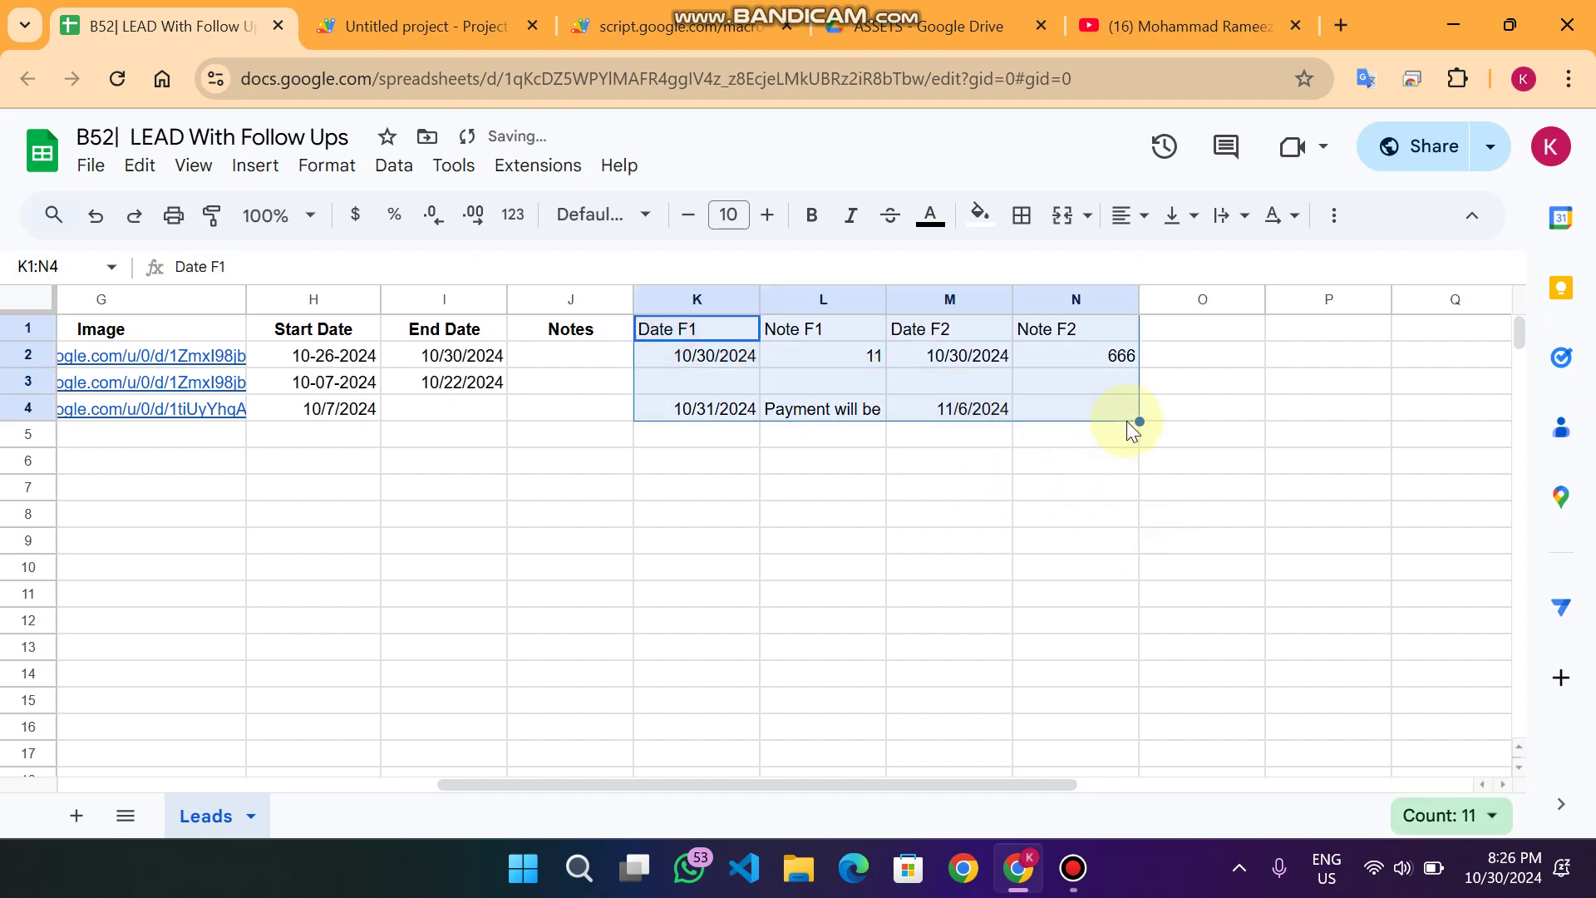
click(681, 26)
scroll(1158, 499, down, 4)
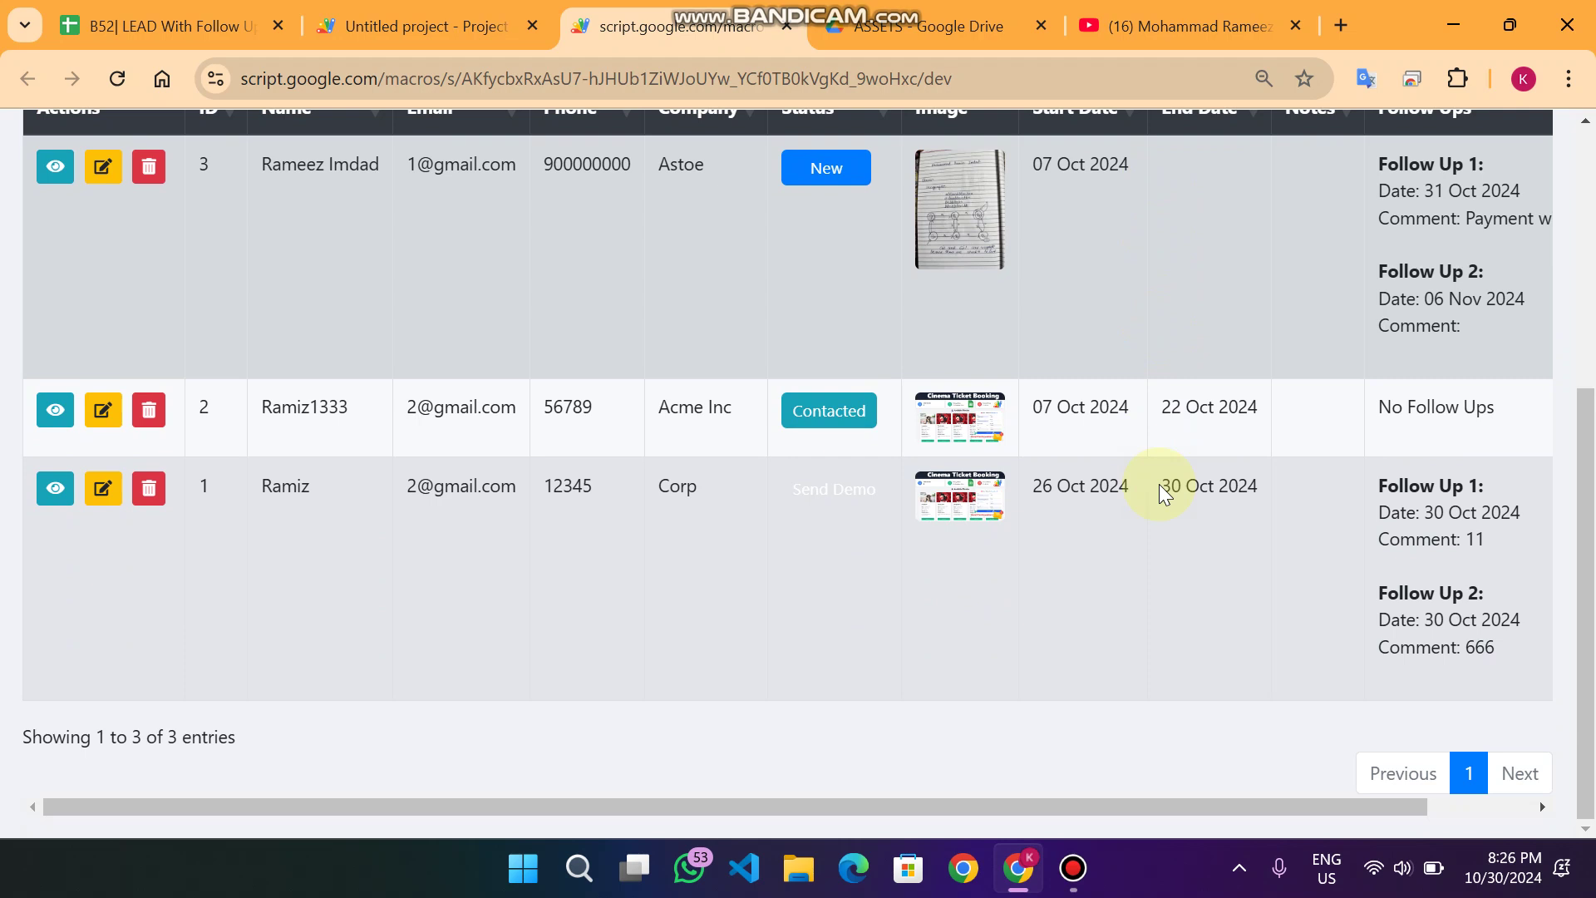
scroll(1293, 581, up, 5)
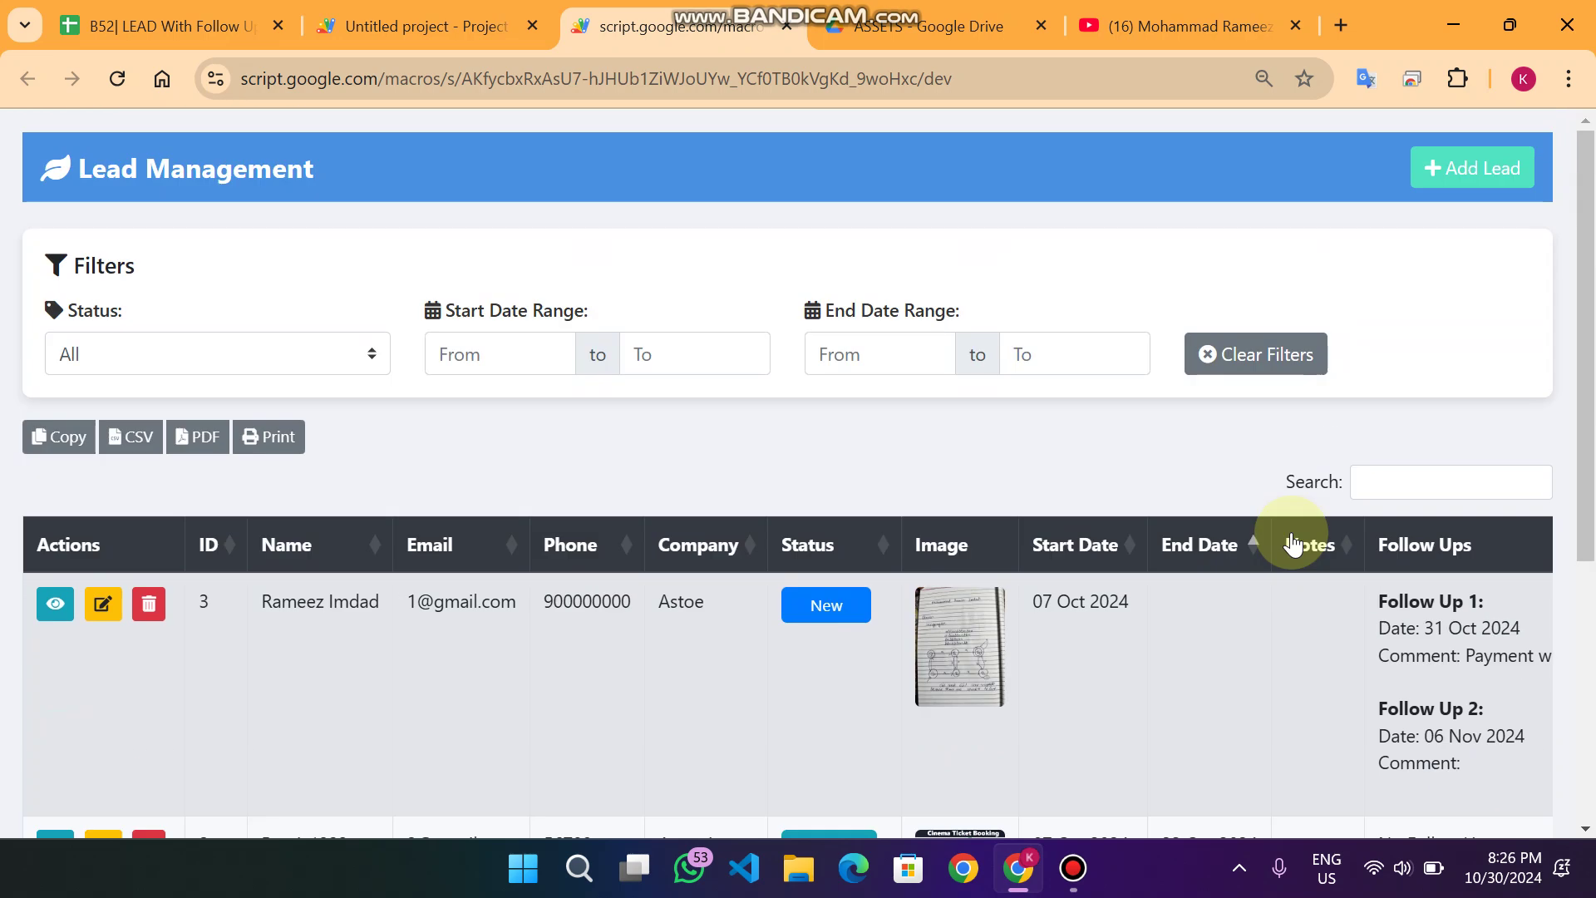
scroll(1293, 545, down, 5)
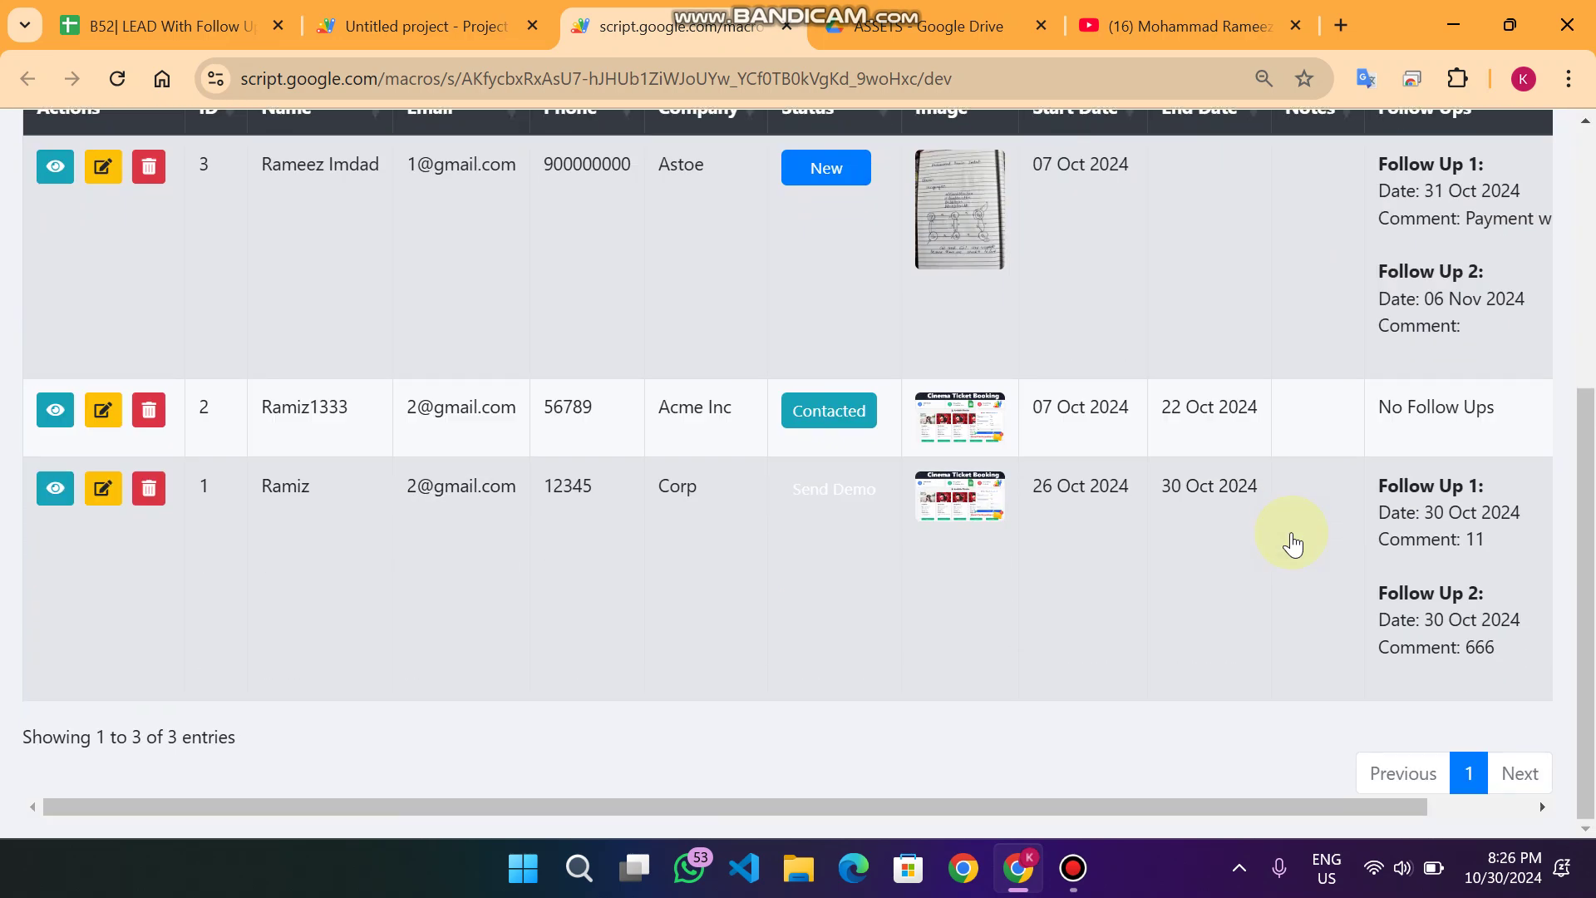
scroll(1293, 544, up, 5)
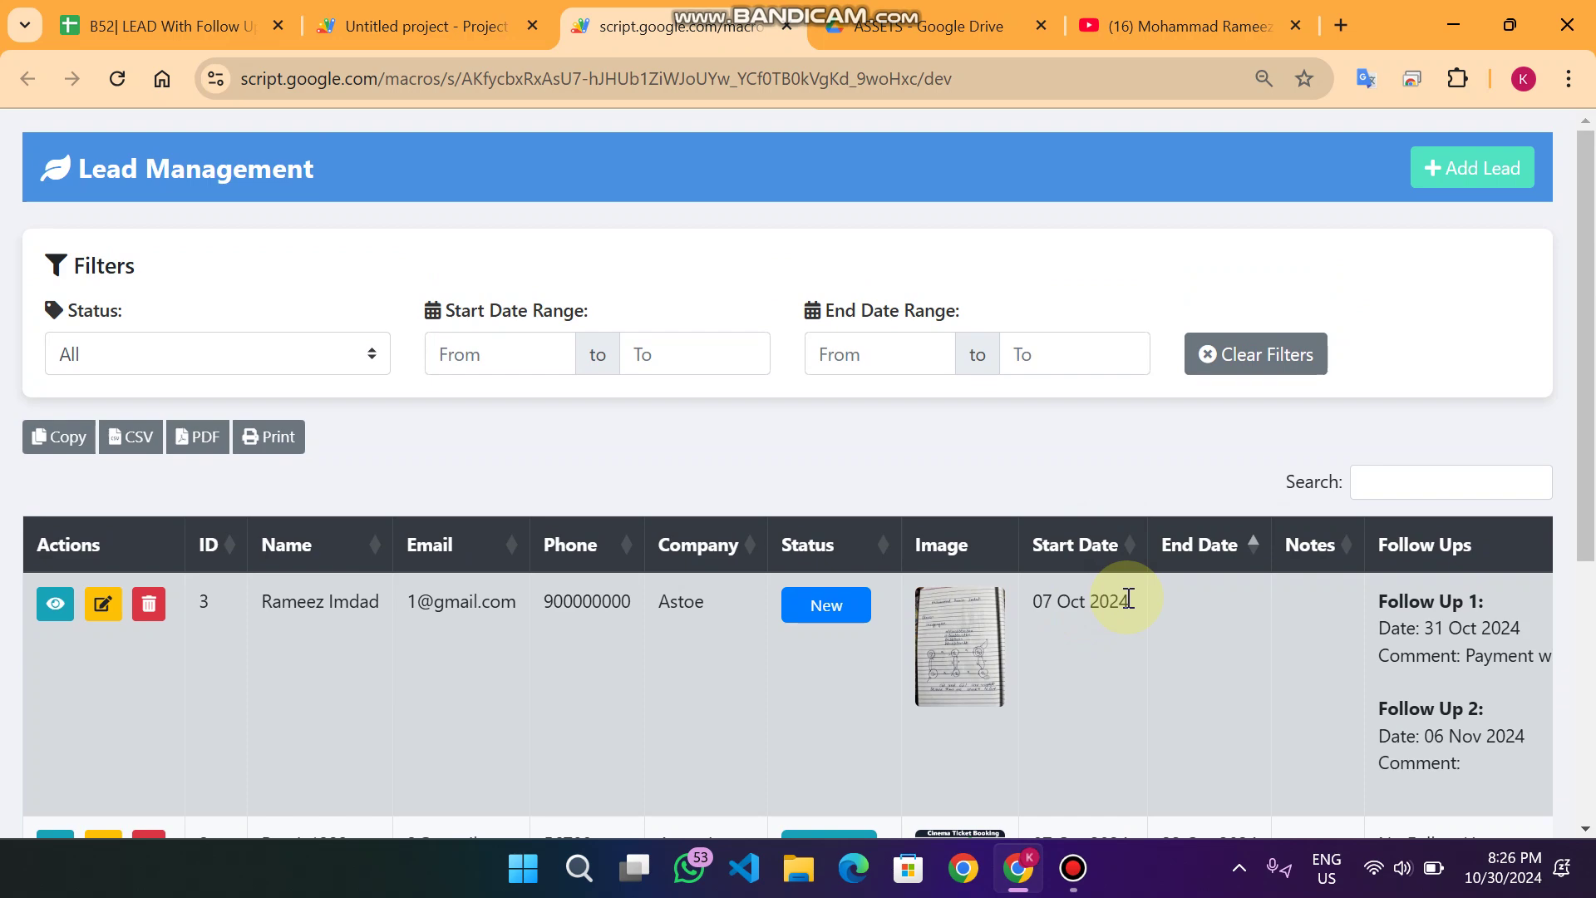
click(424, 26)
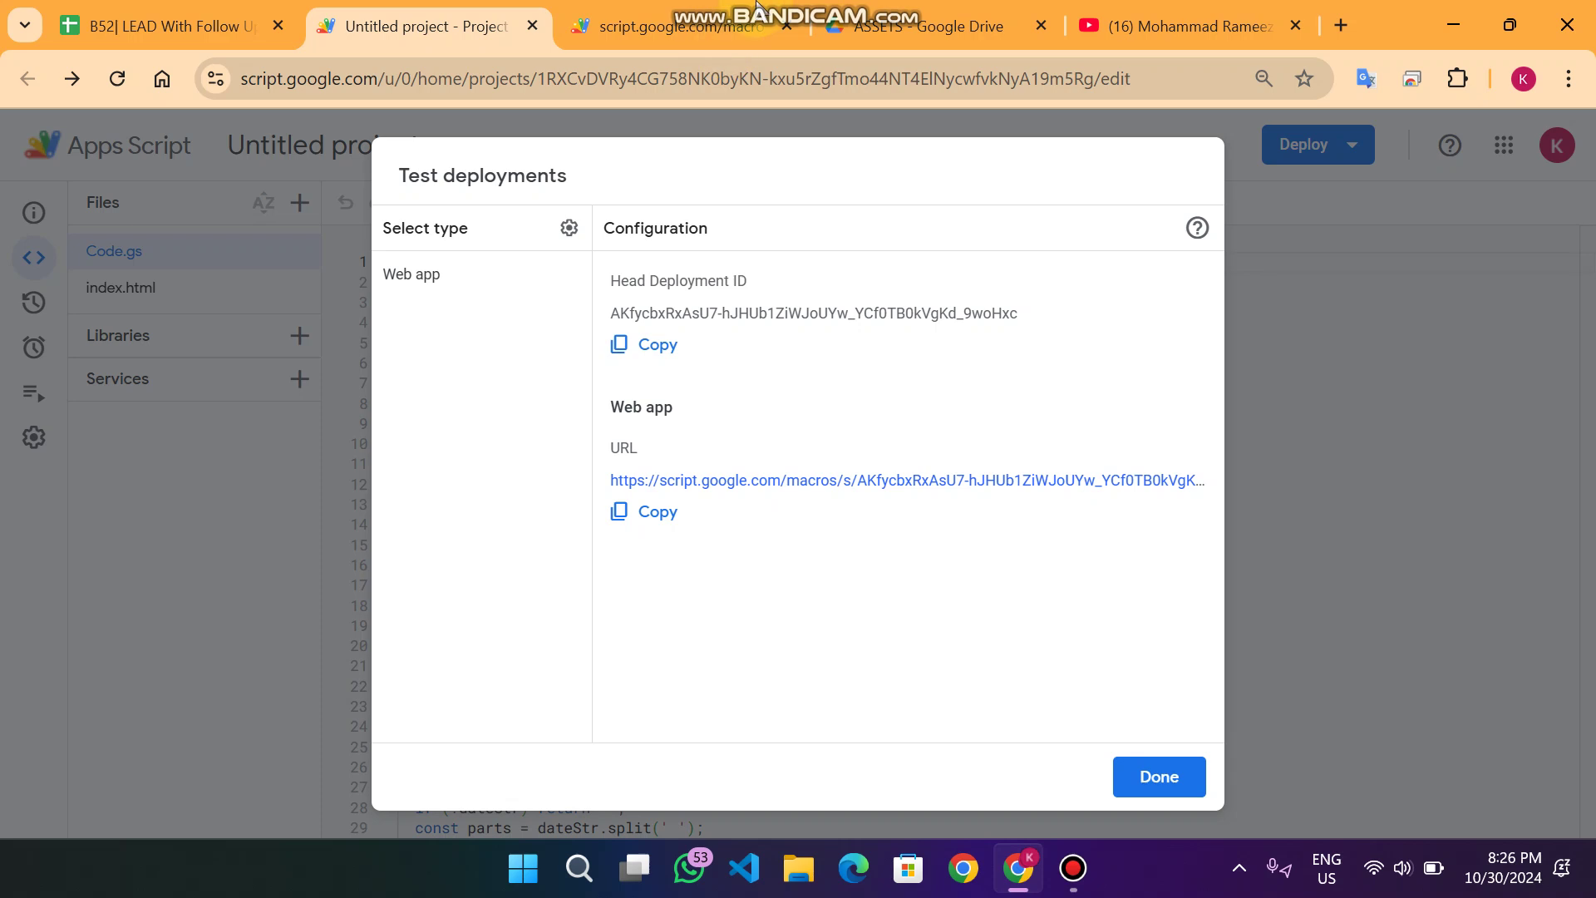
click(929, 26)
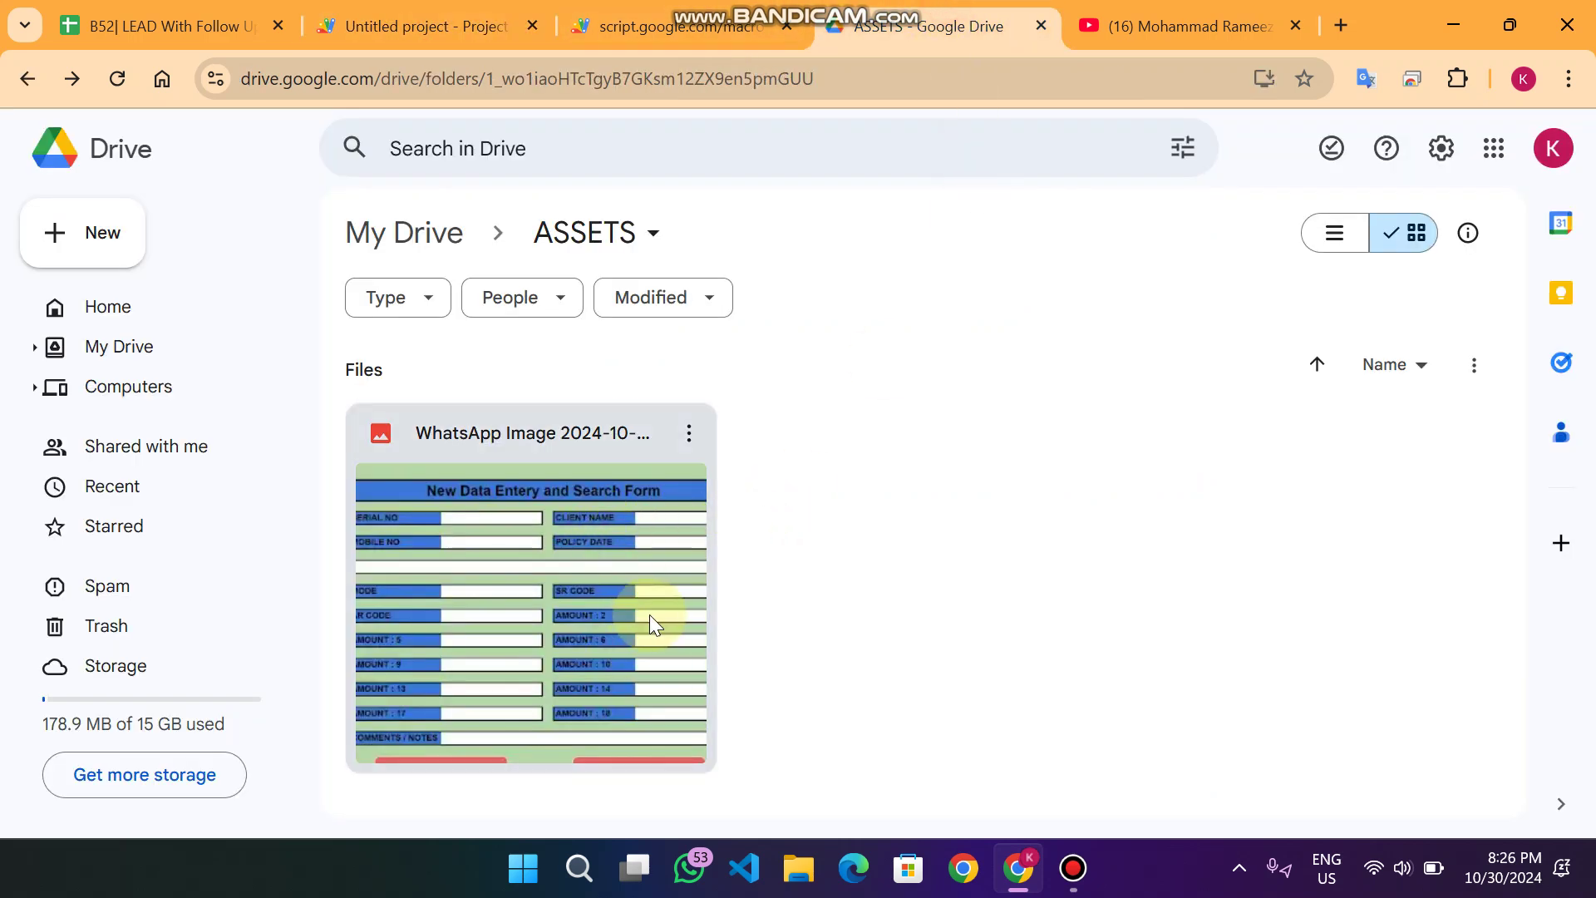
click(677, 25)
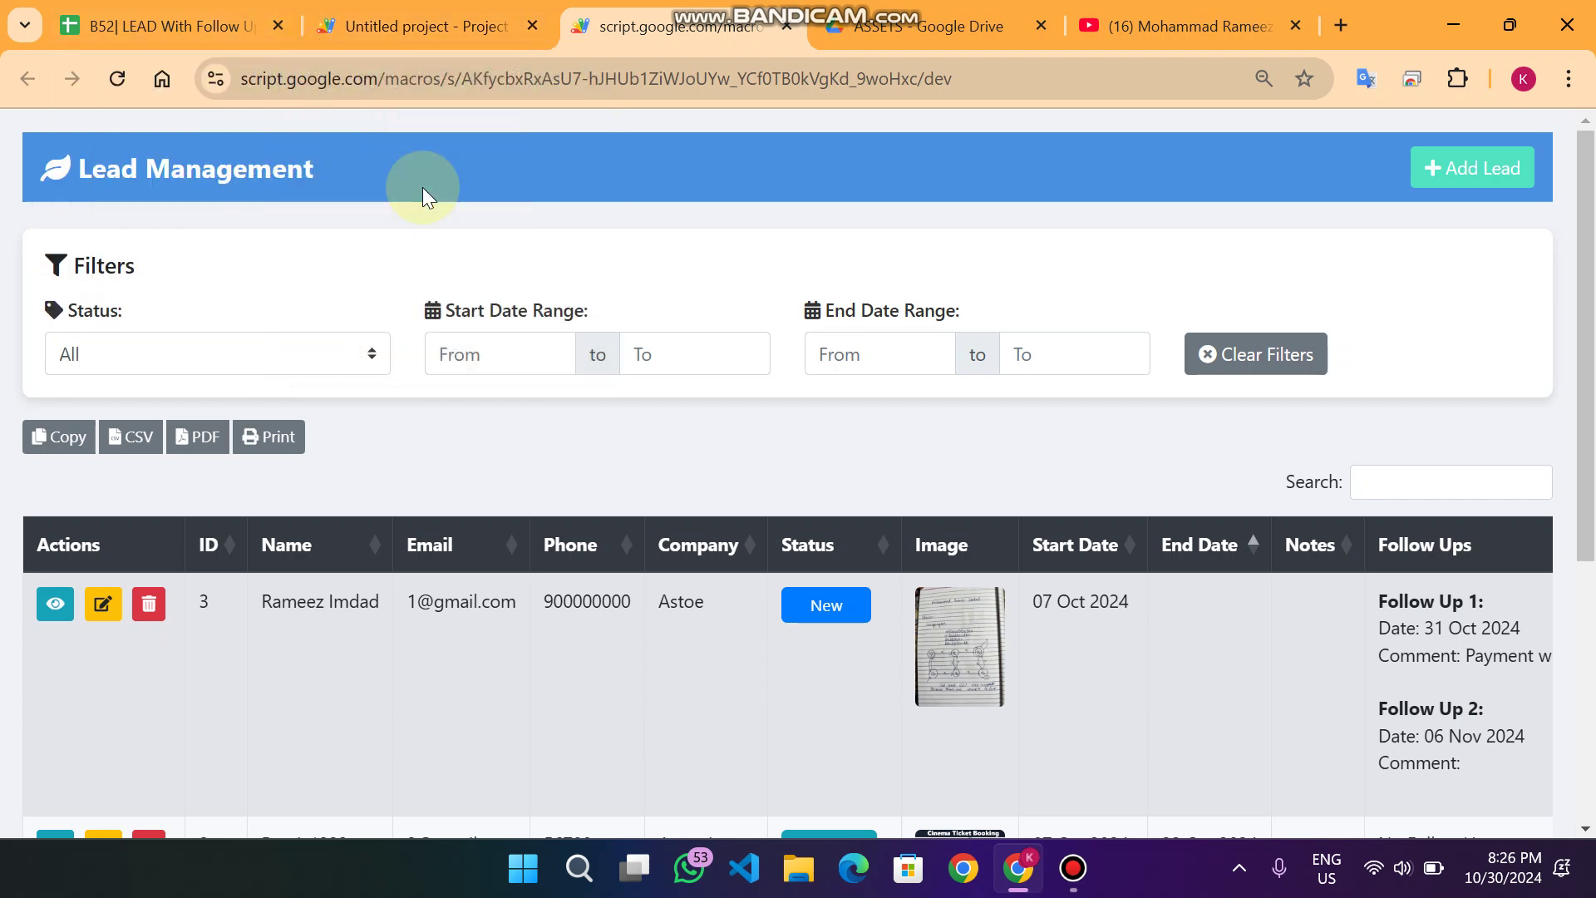
- Copy the B52| LEAD With Follow Ups spreadsheet via its /copy address
click(158, 25)
click(285, 79)
key(ctrl+c)
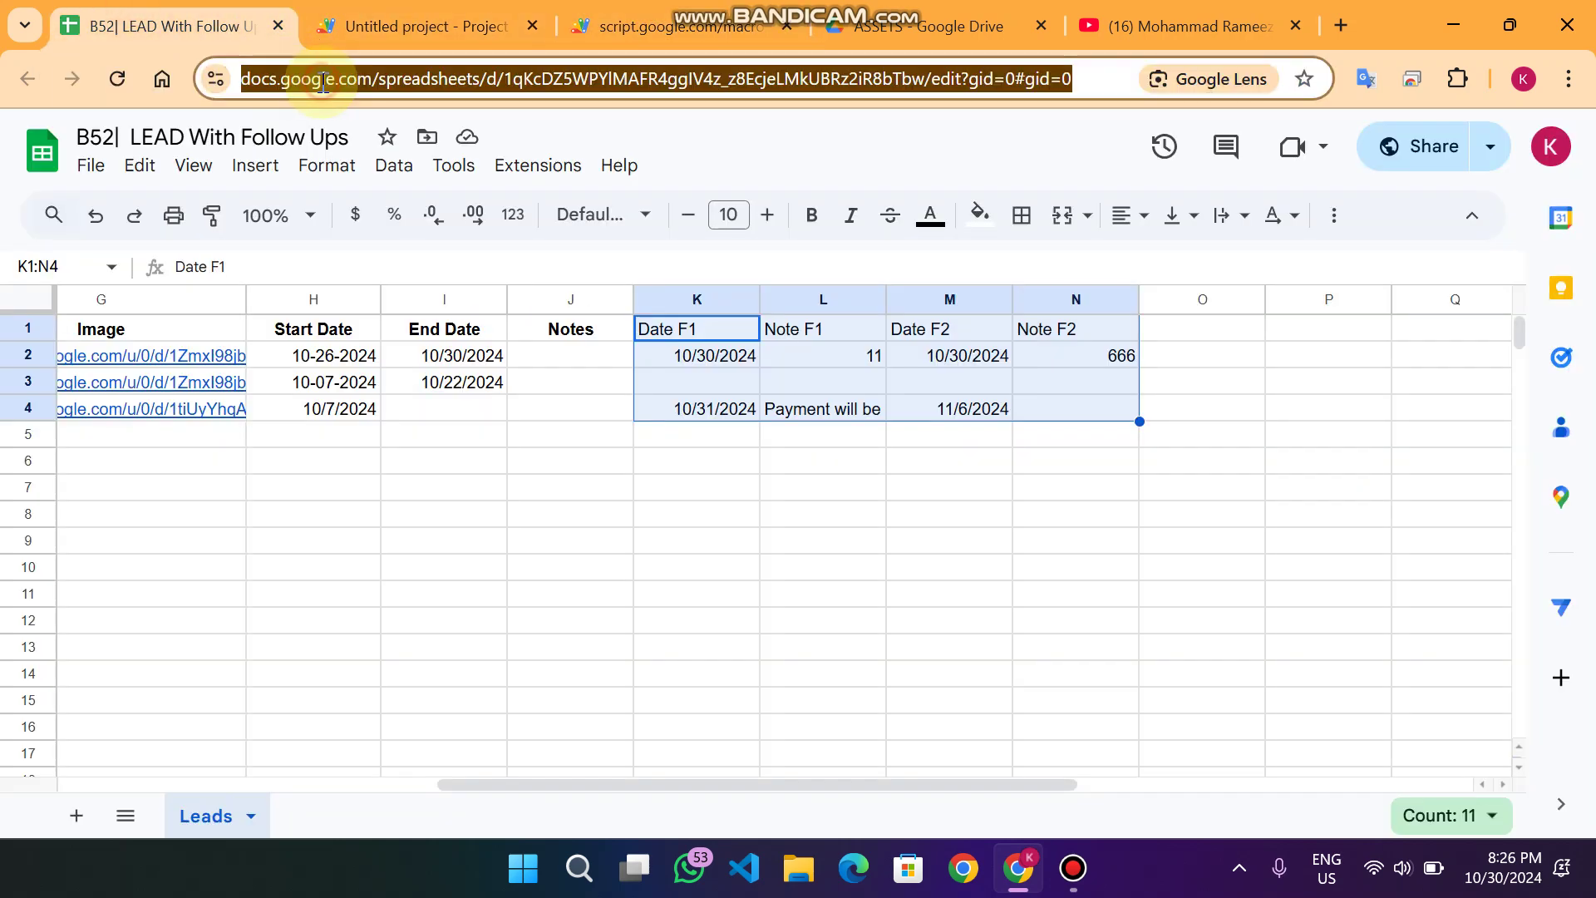
click(931, 25)
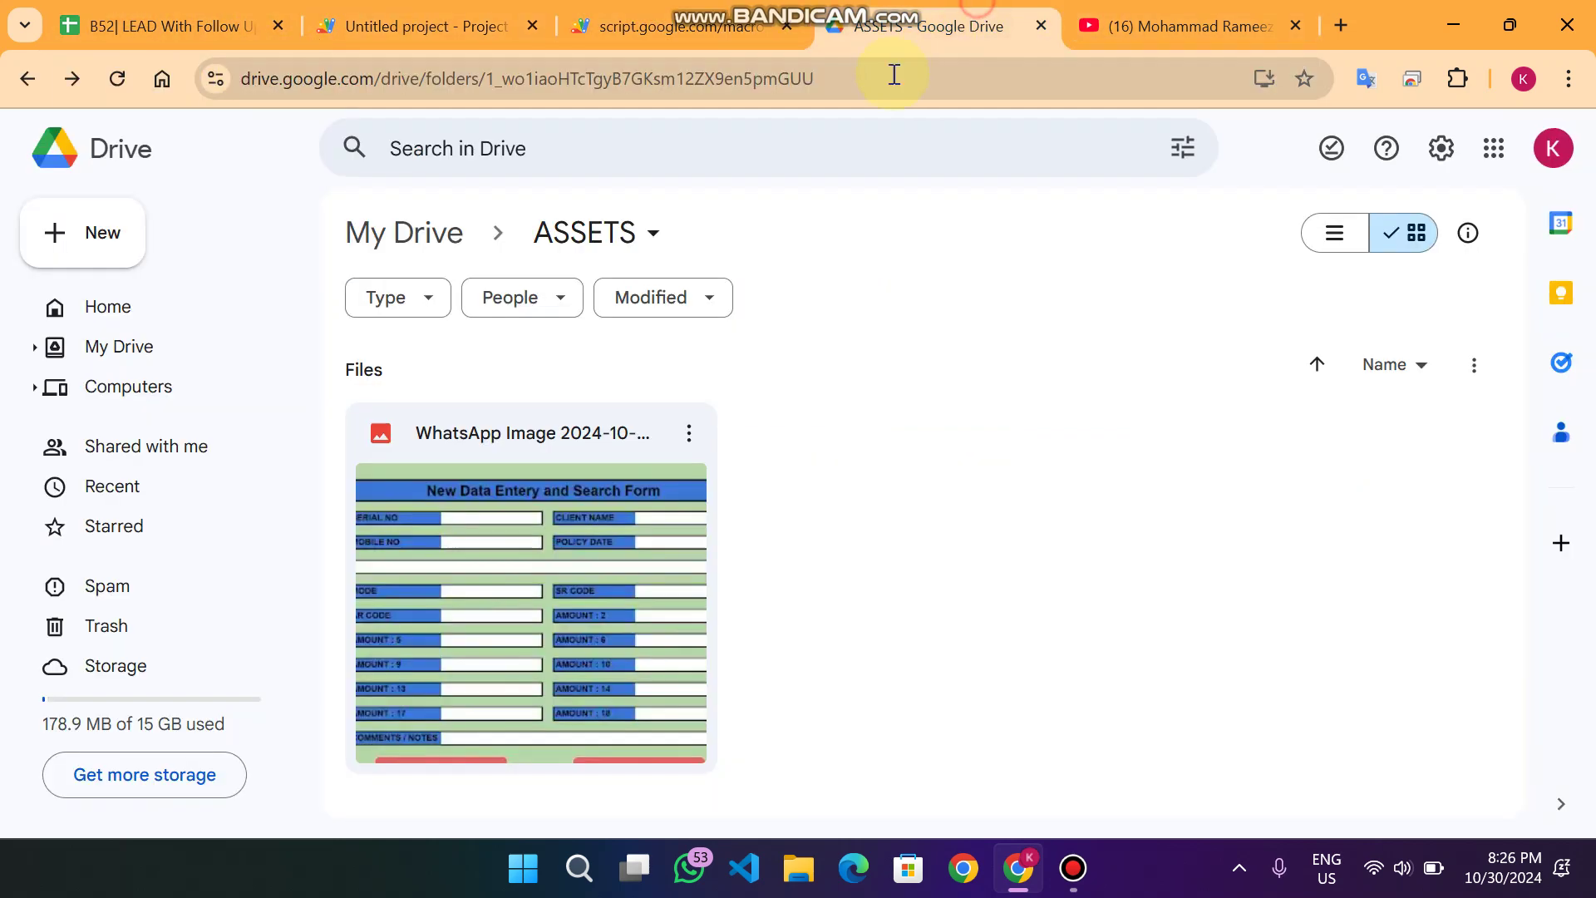
click(955, 80)
key(ctrl+v)
drag(1163, 78, 1015, 81)
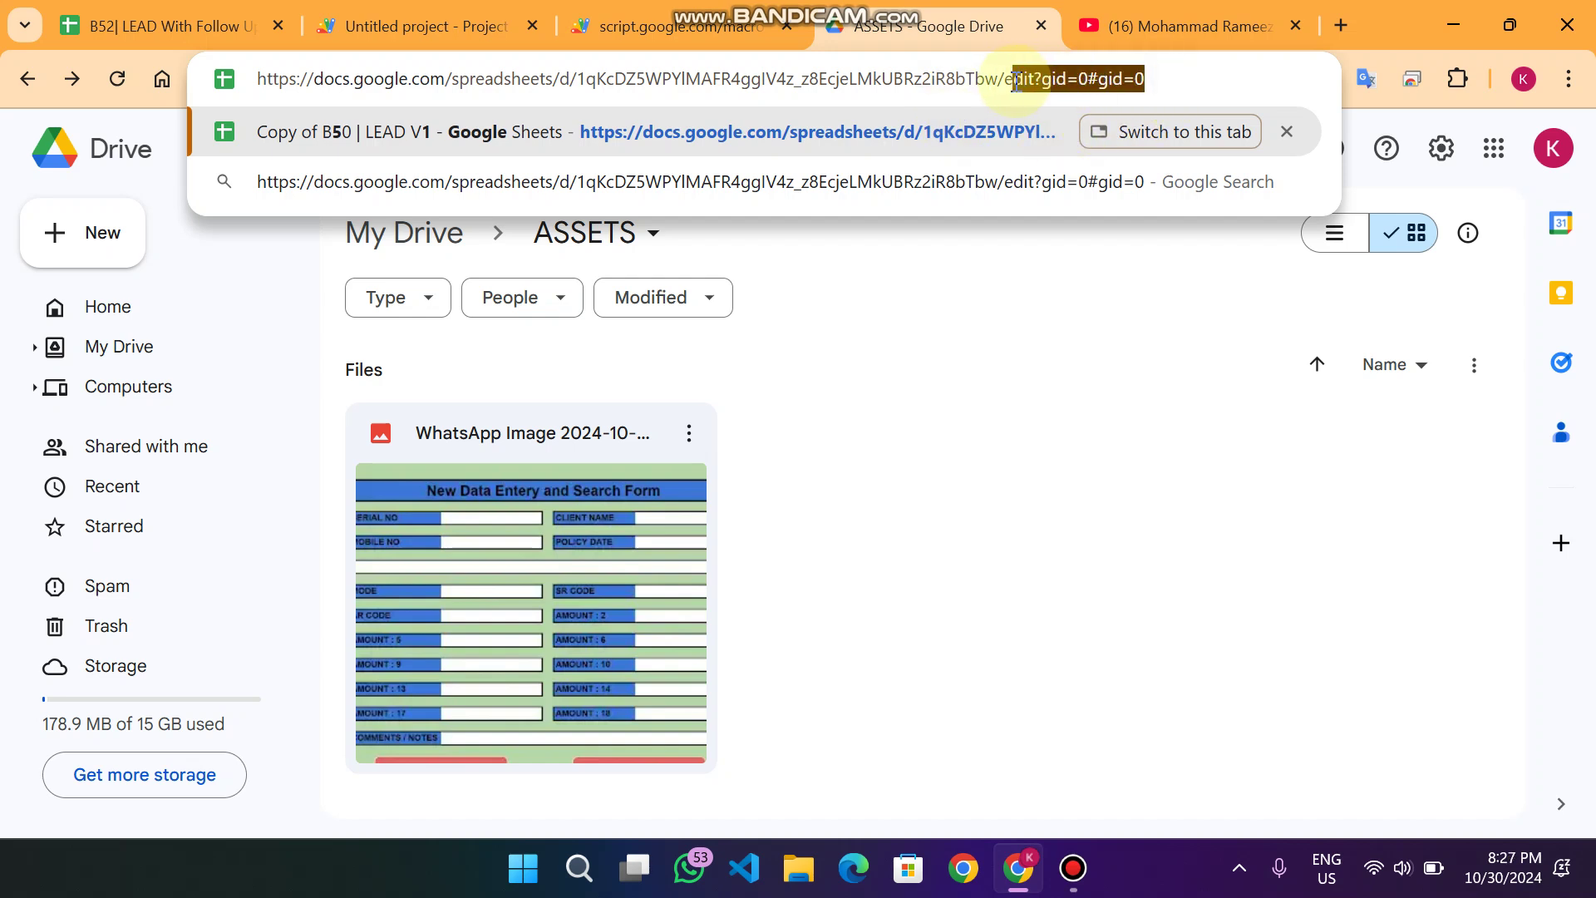
text(copy)
key(Return)
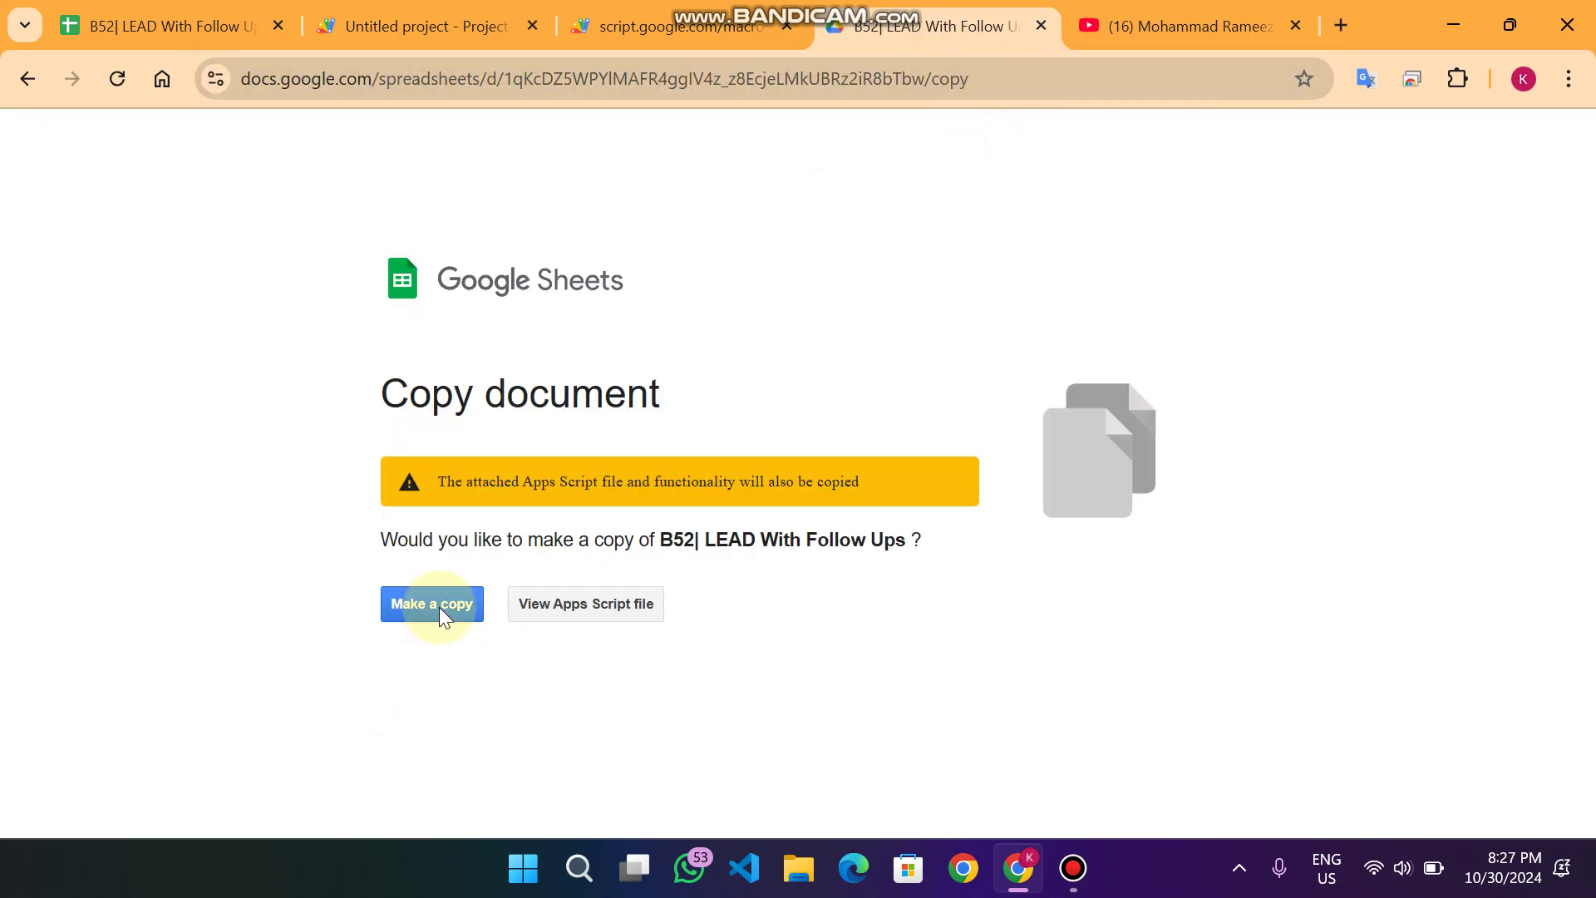
click(439, 607)
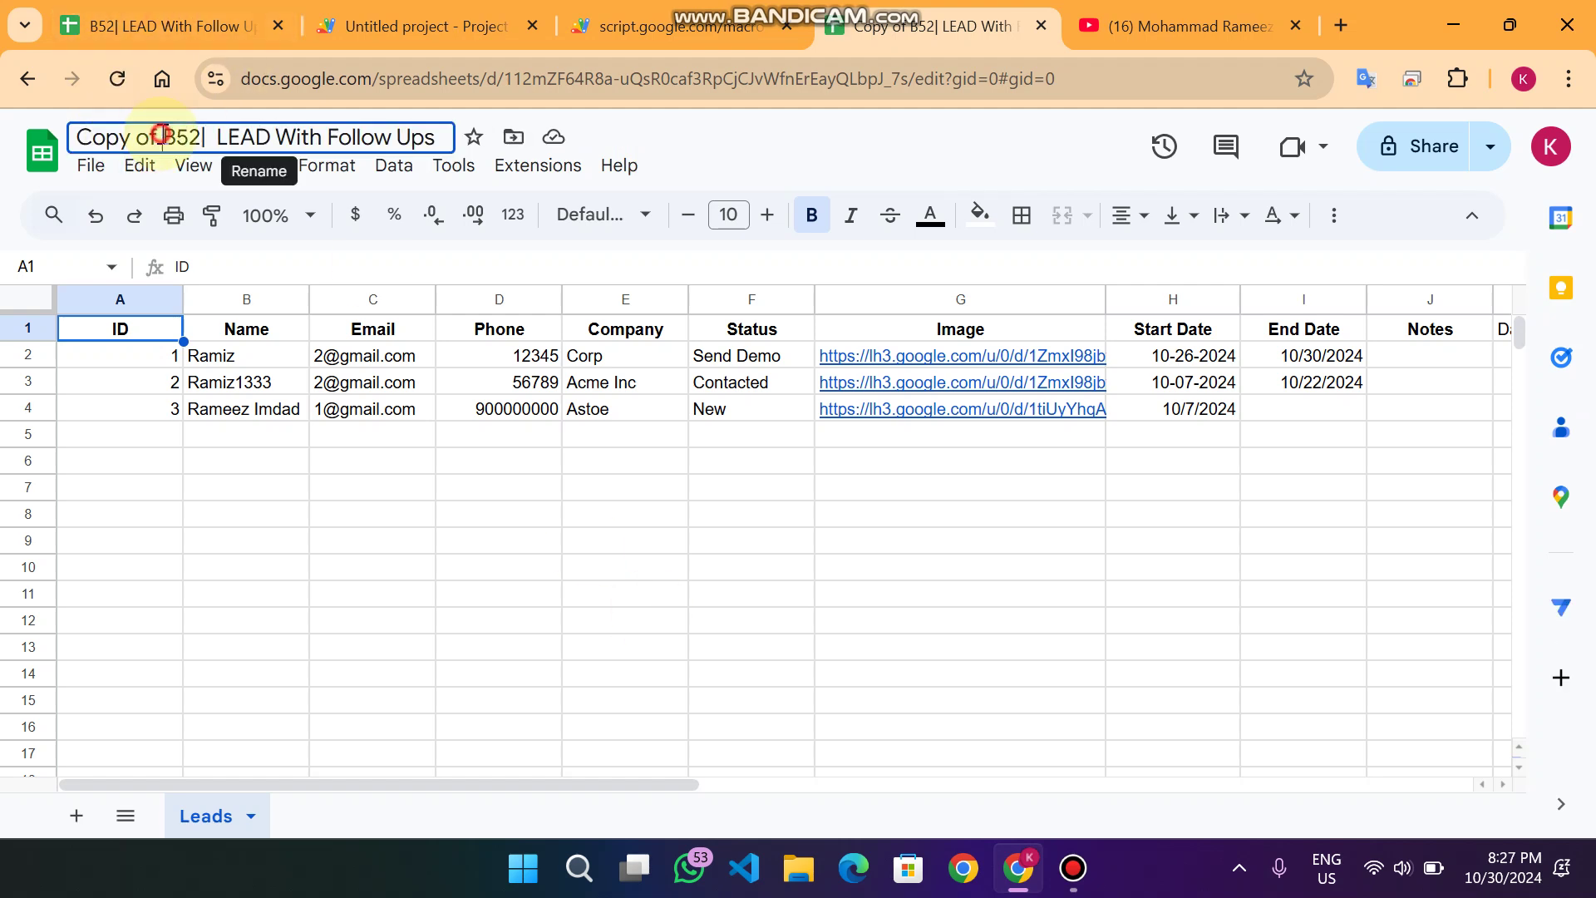
- Keep the copy's default name and open its Extensions > Apps Script project
drag(159, 138, 64, 129)
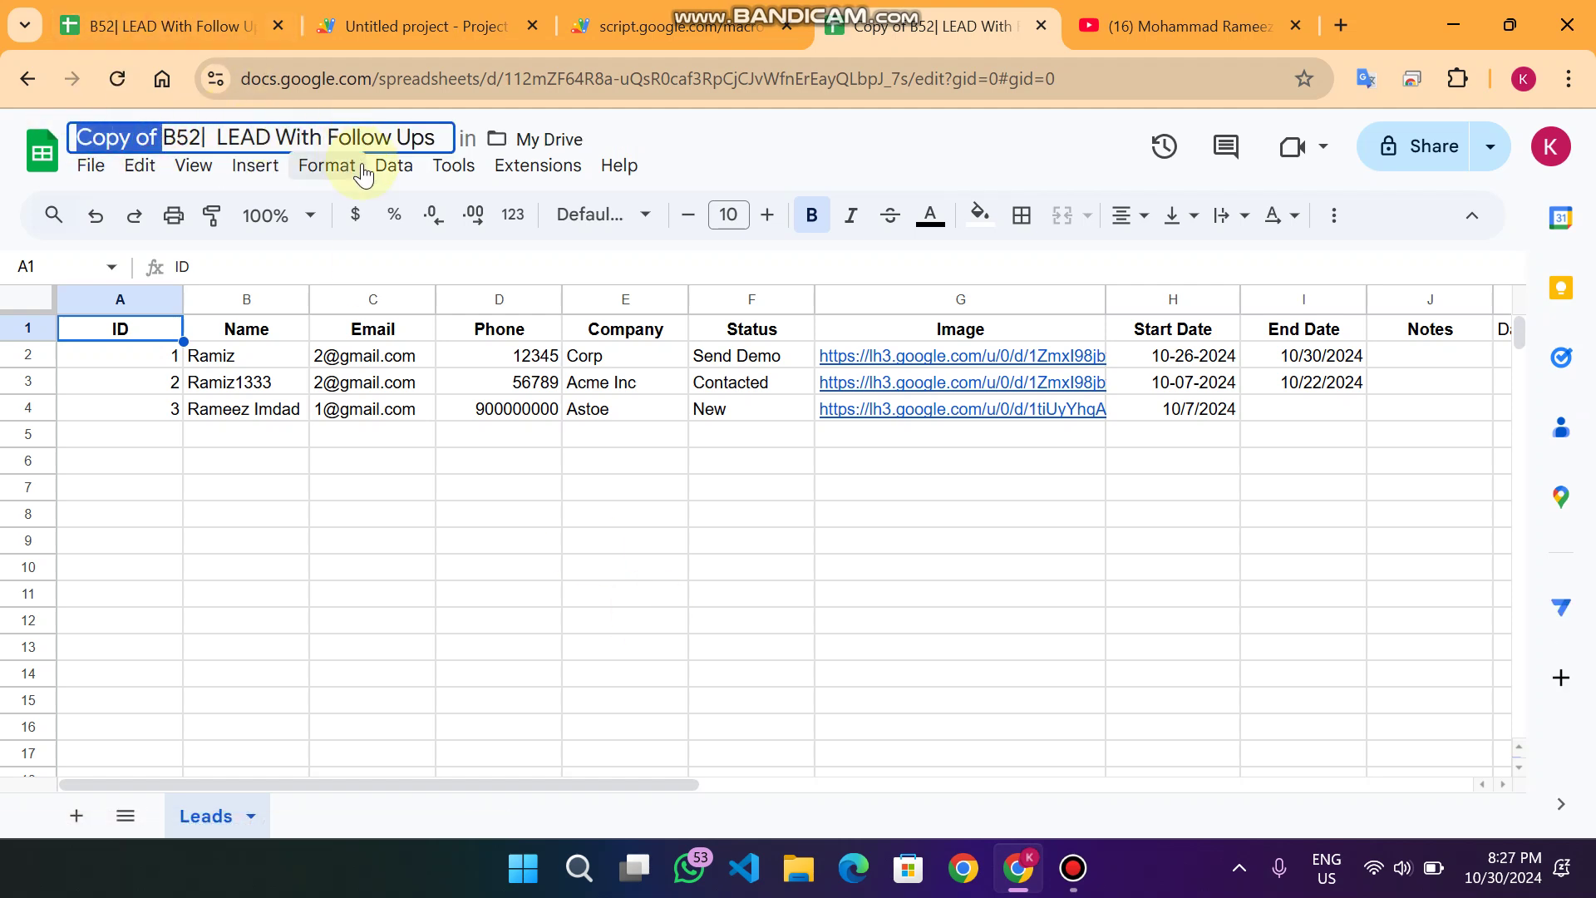
click(466, 470)
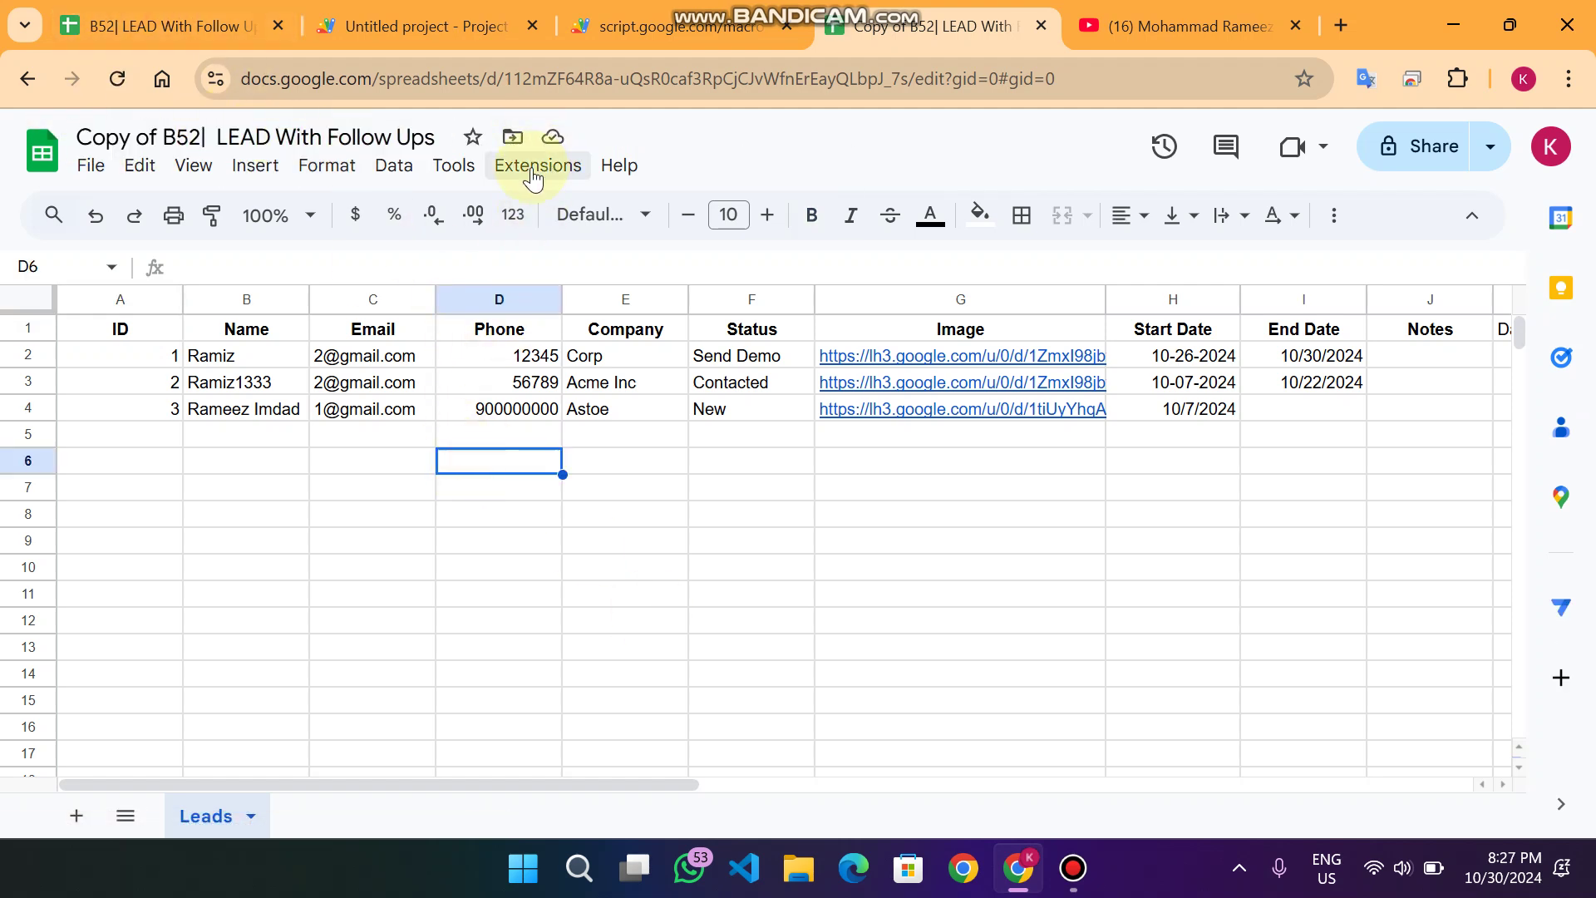
click(544, 169)
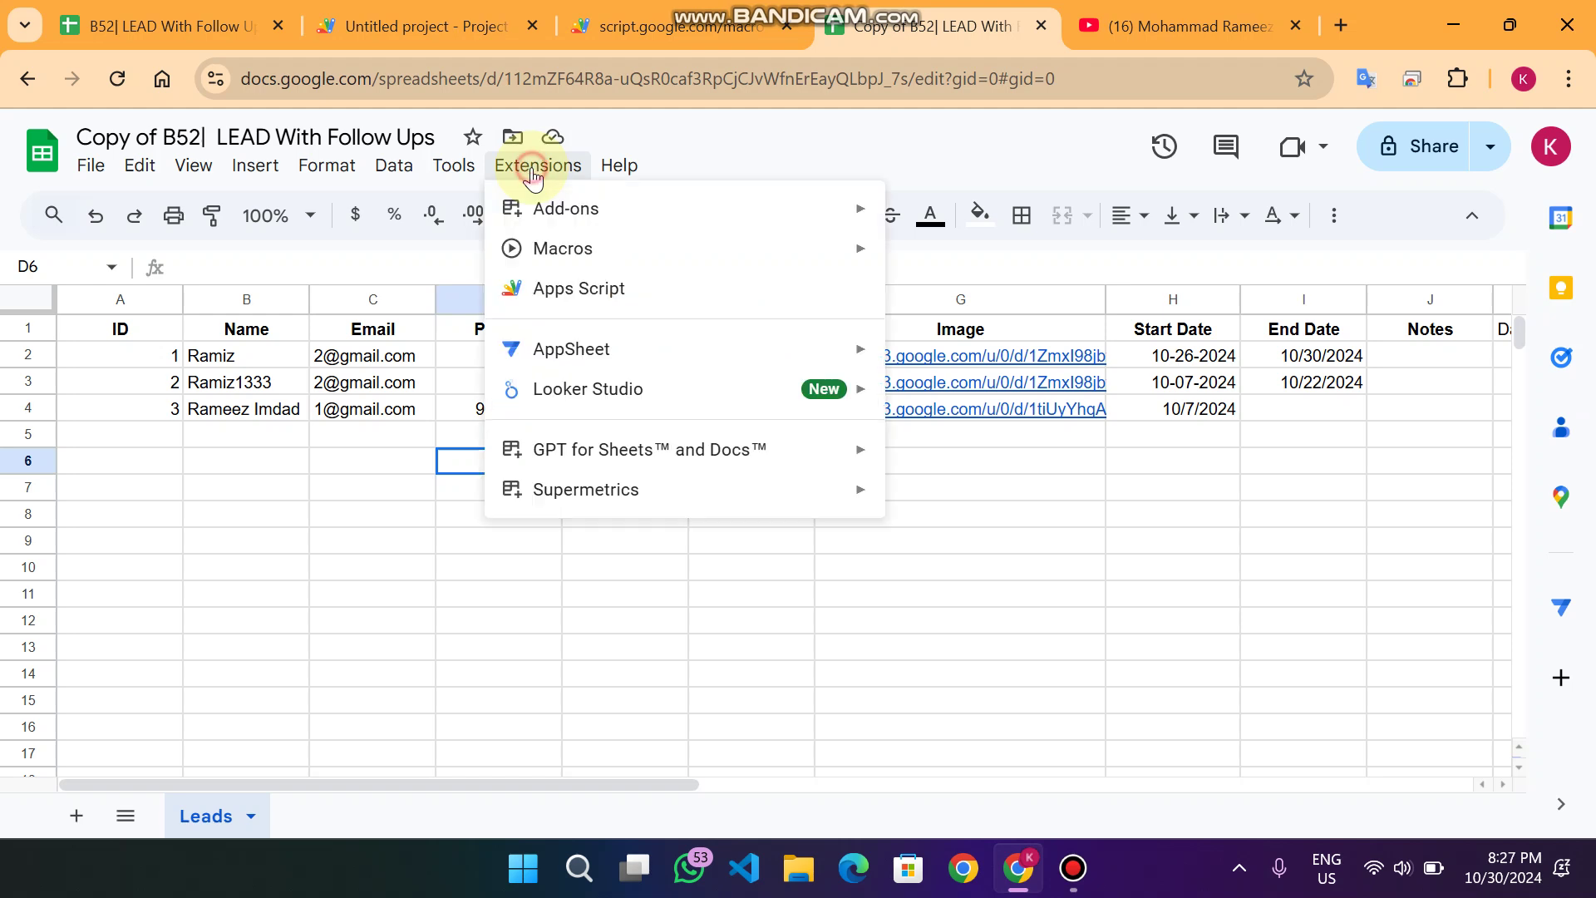
click(572, 308)
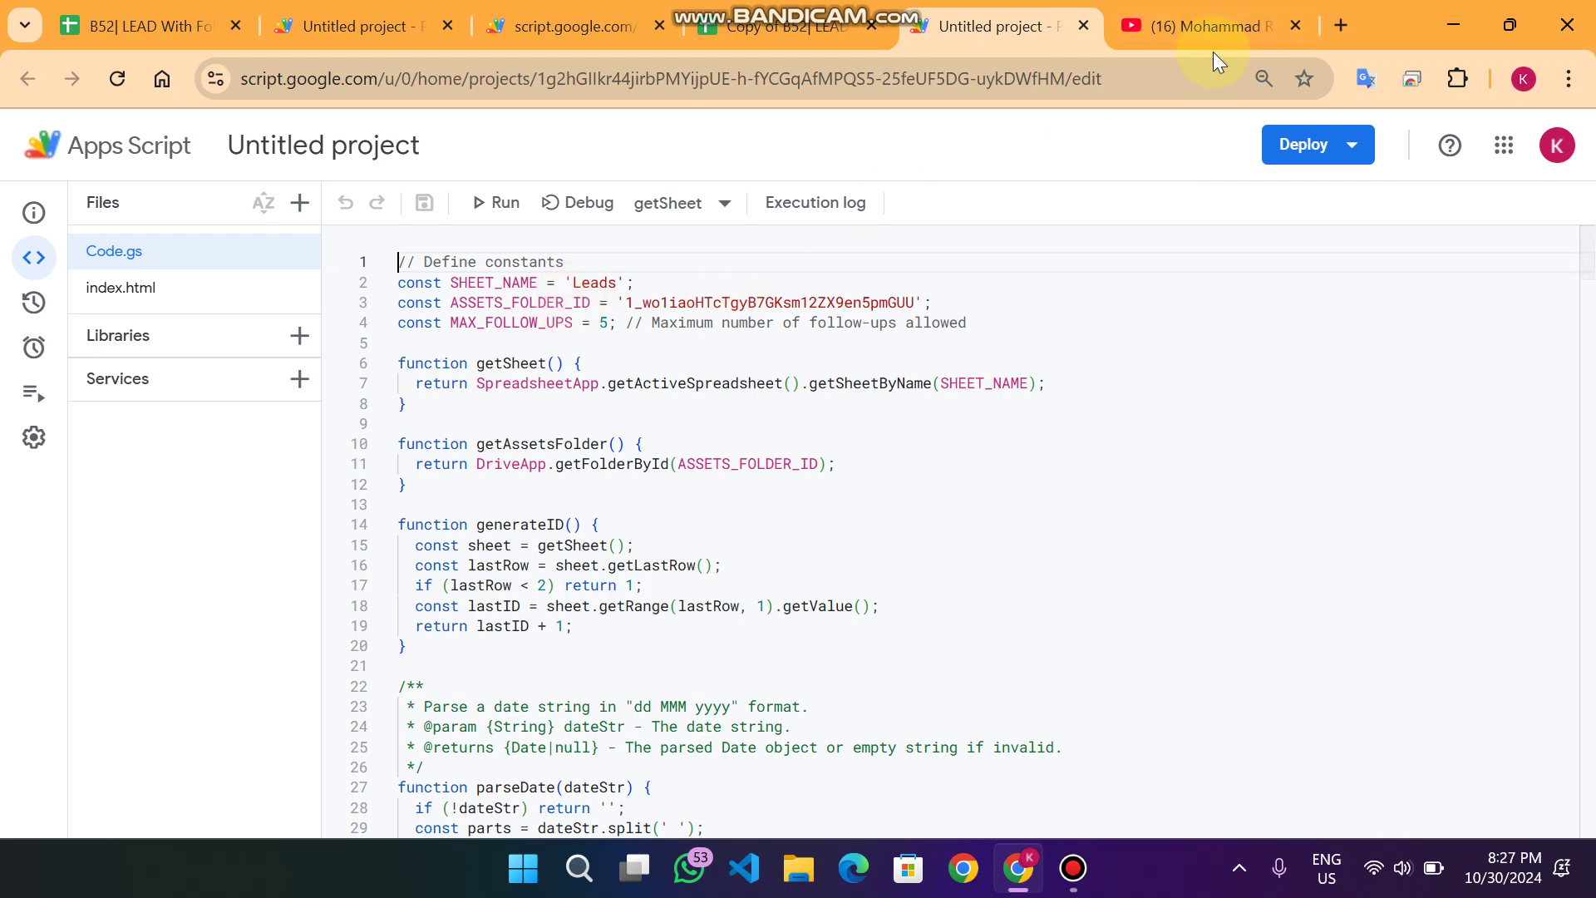
- Open the ASSETS folder in Google Drive in a new tab and select its folder ID in the address
click(1339, 24)
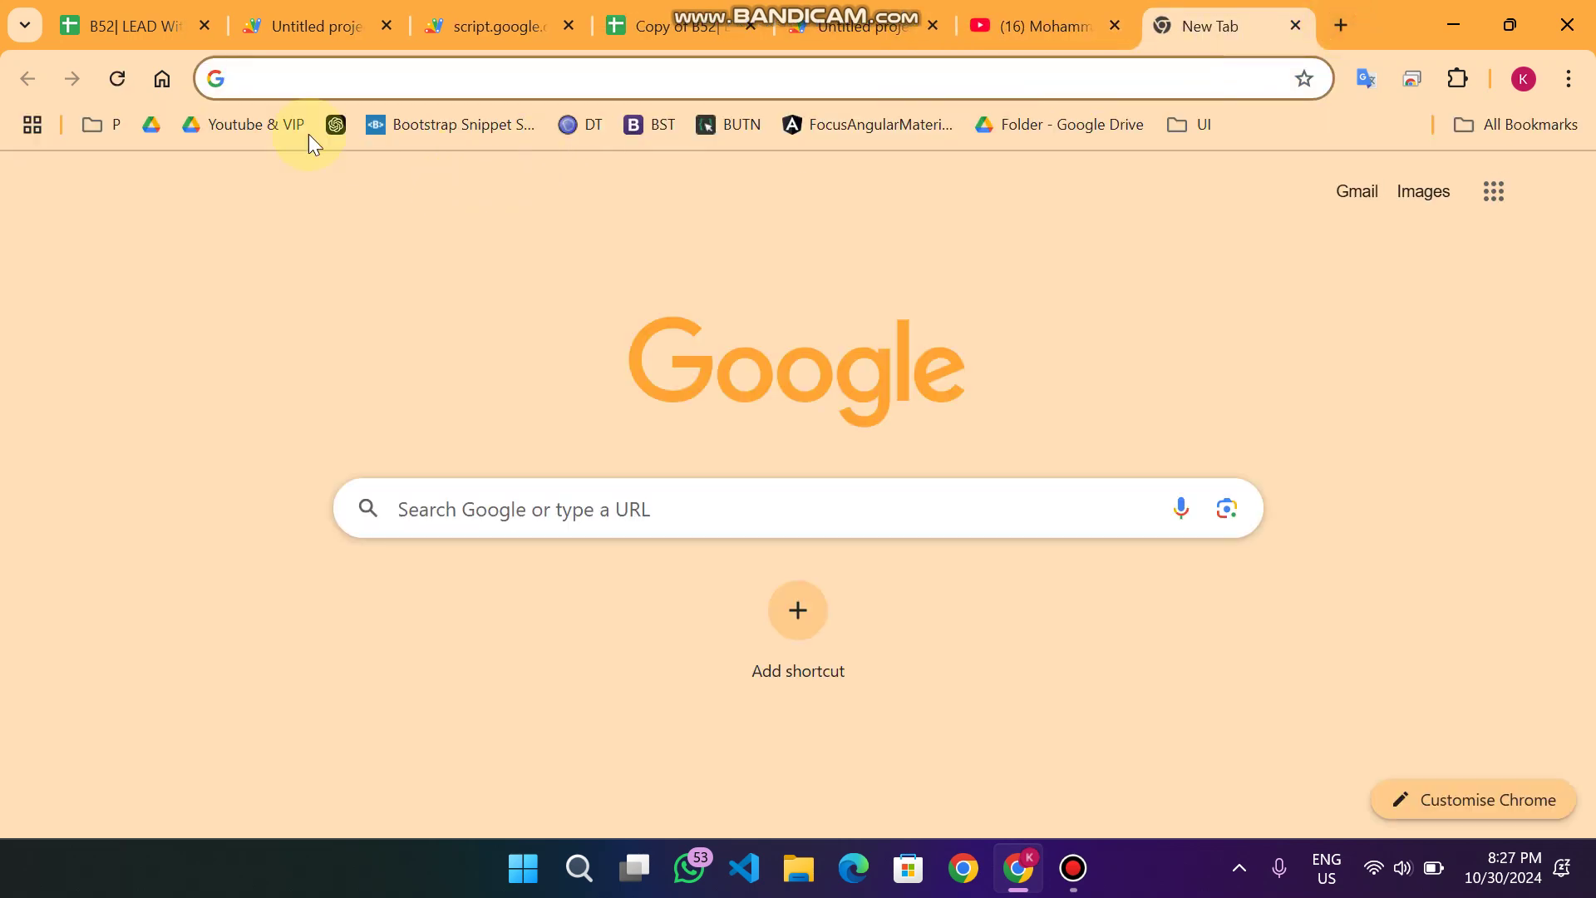
click(152, 126)
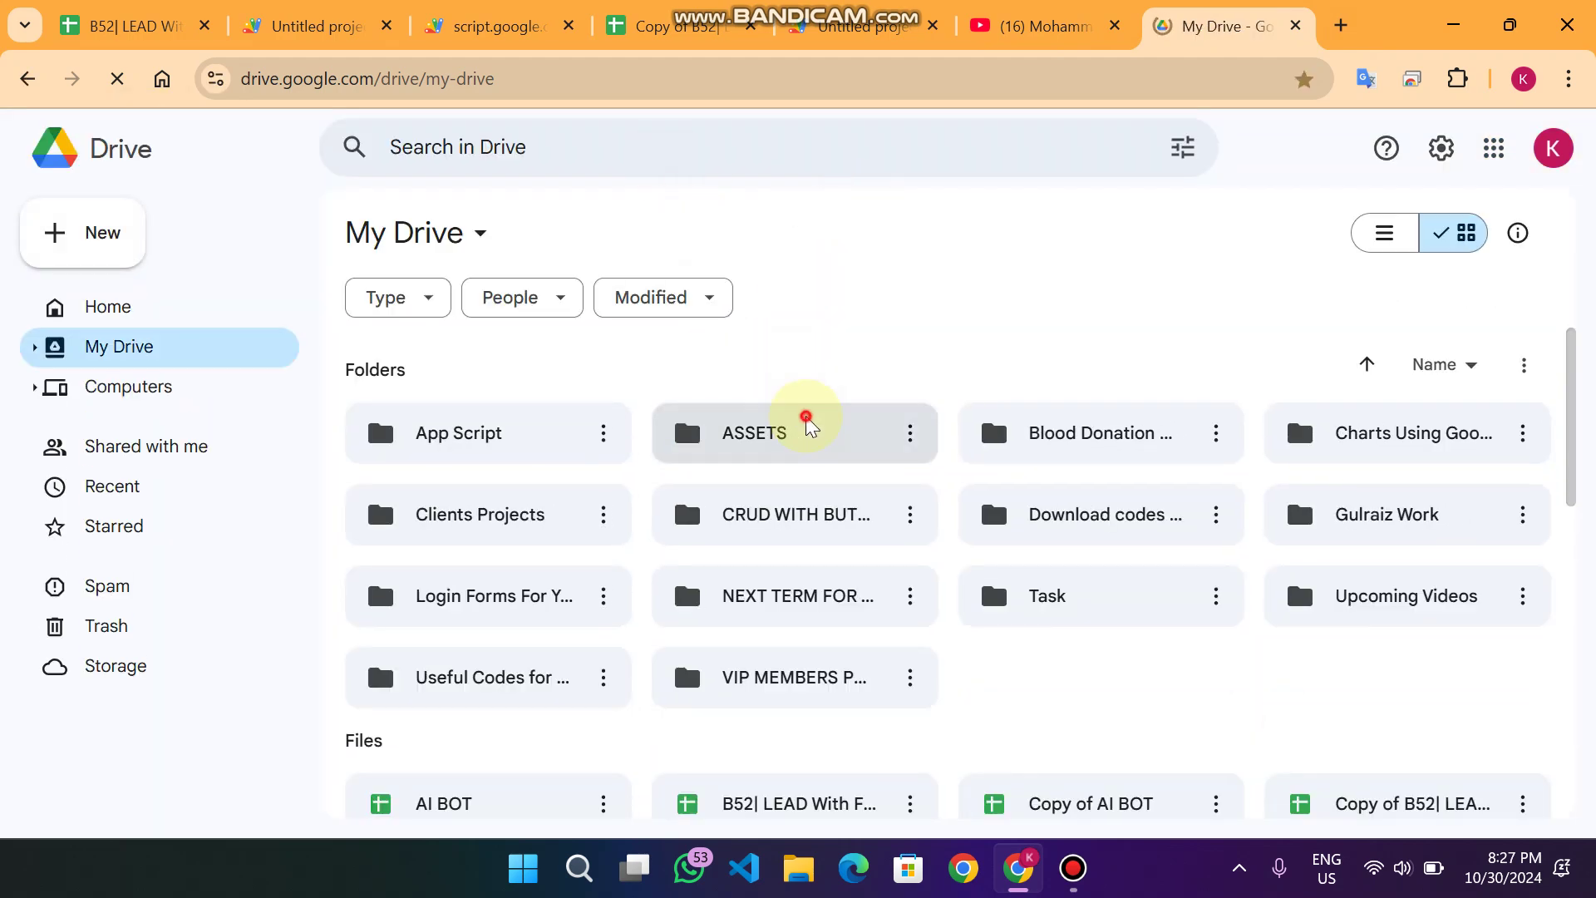
double_click(805, 416)
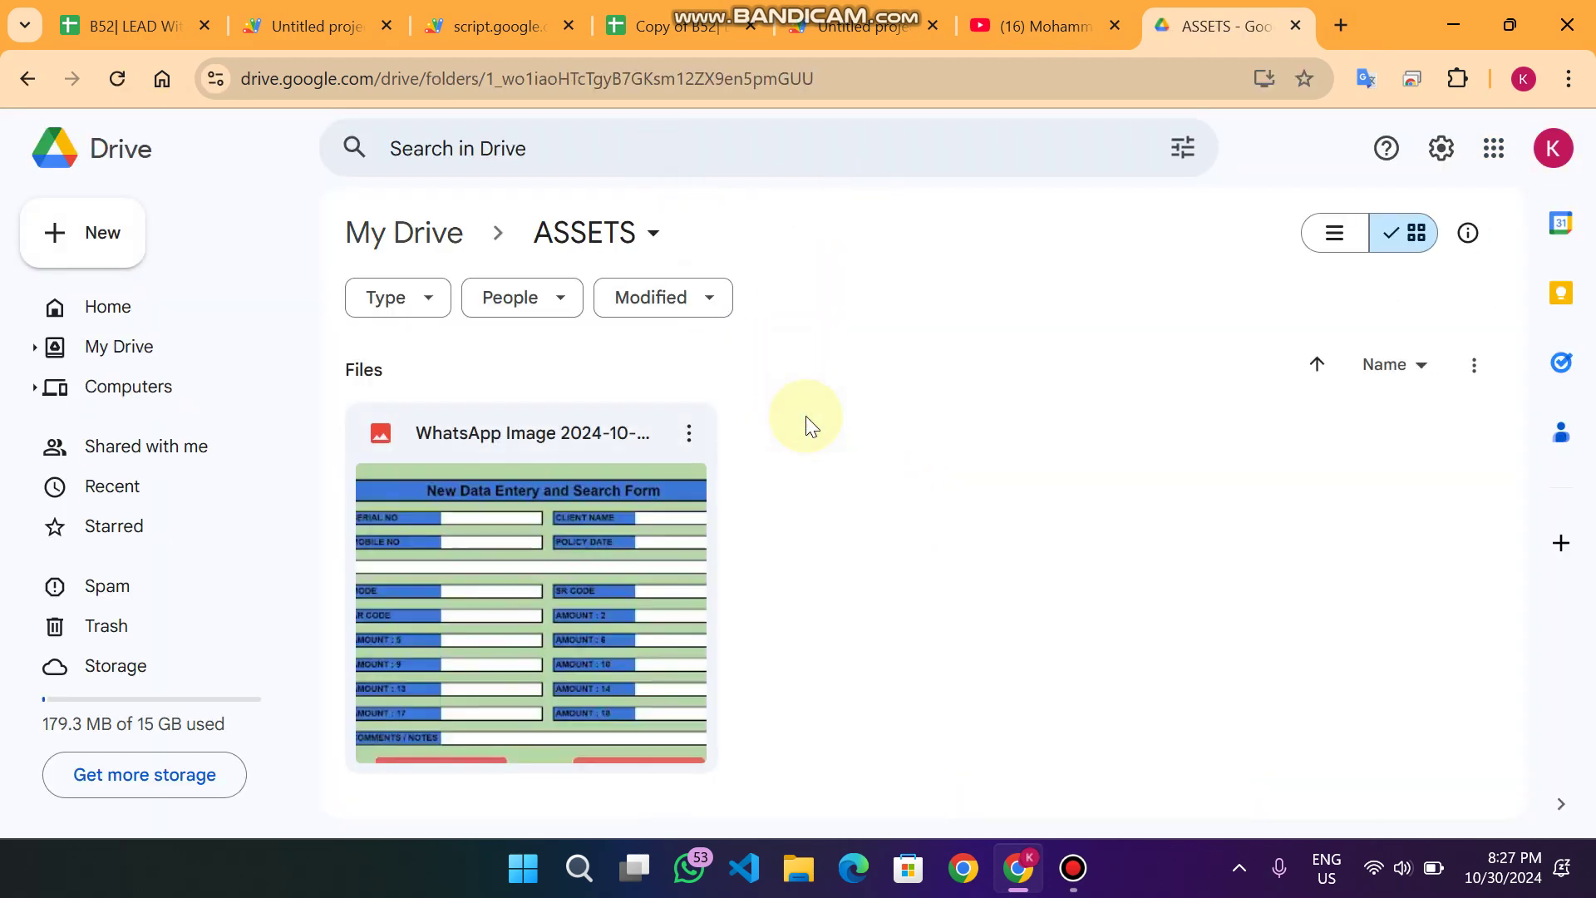
click(791, 78)
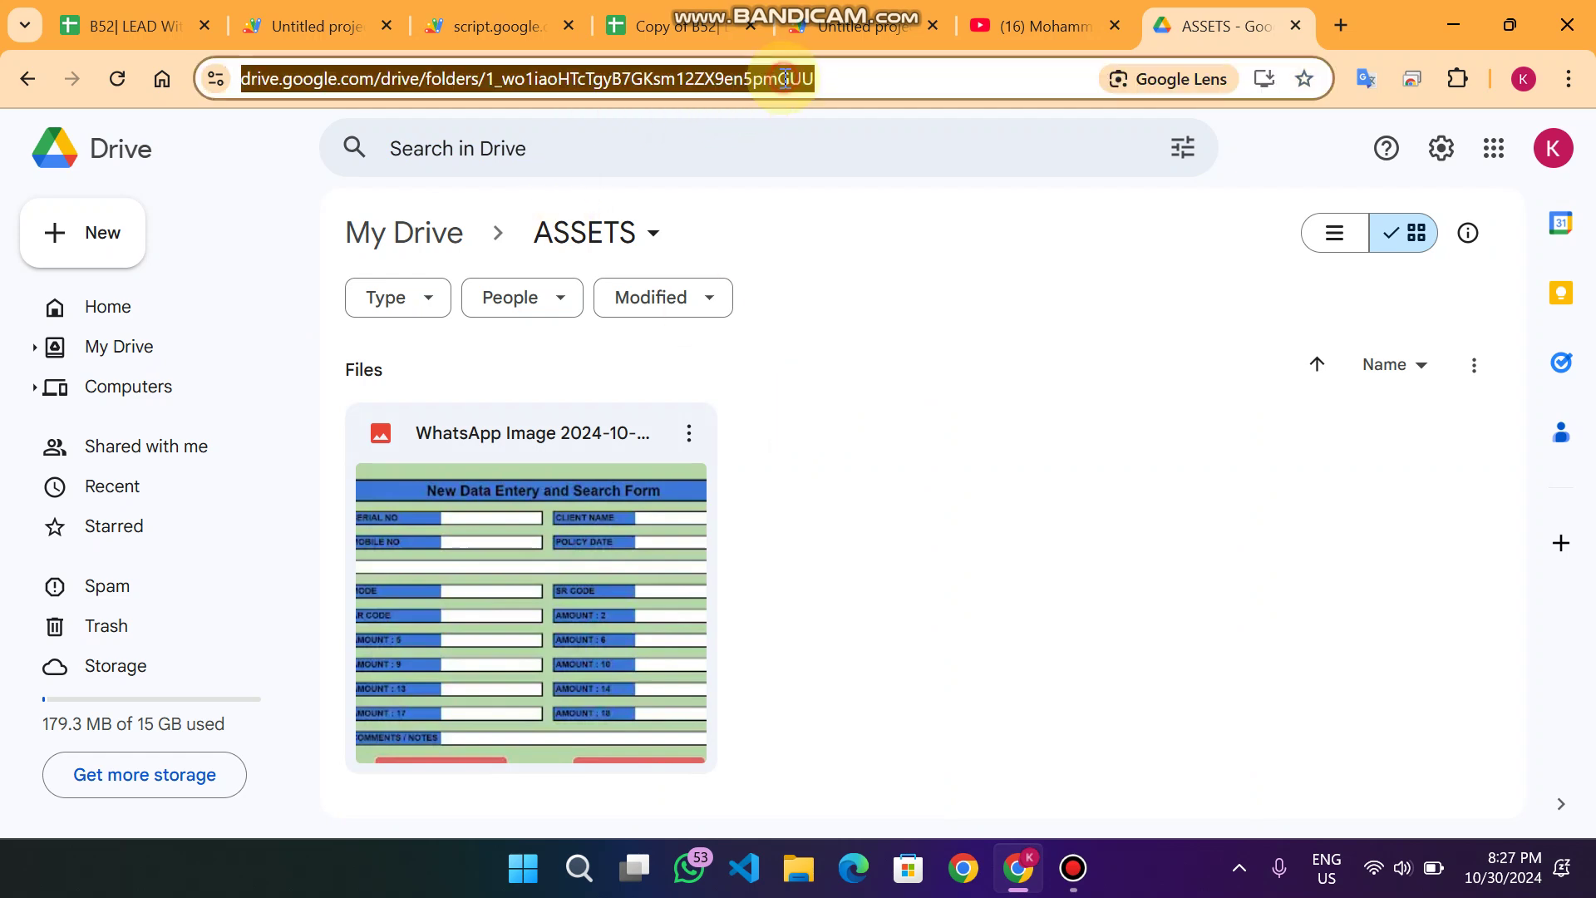
drag(871, 78, 542, 78)
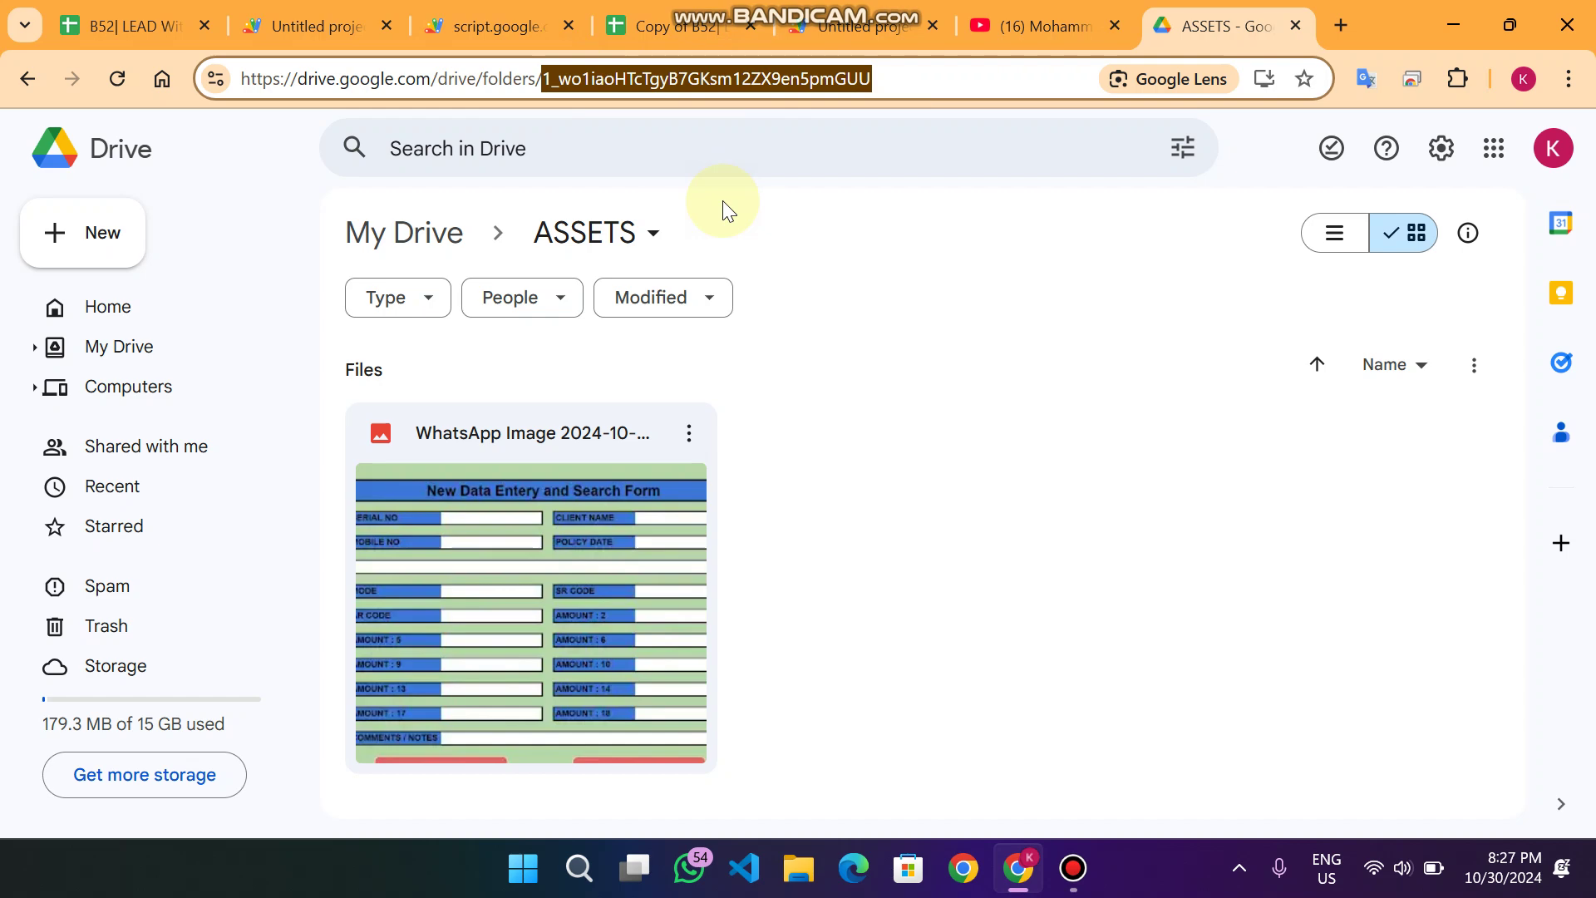
click(864, 26)
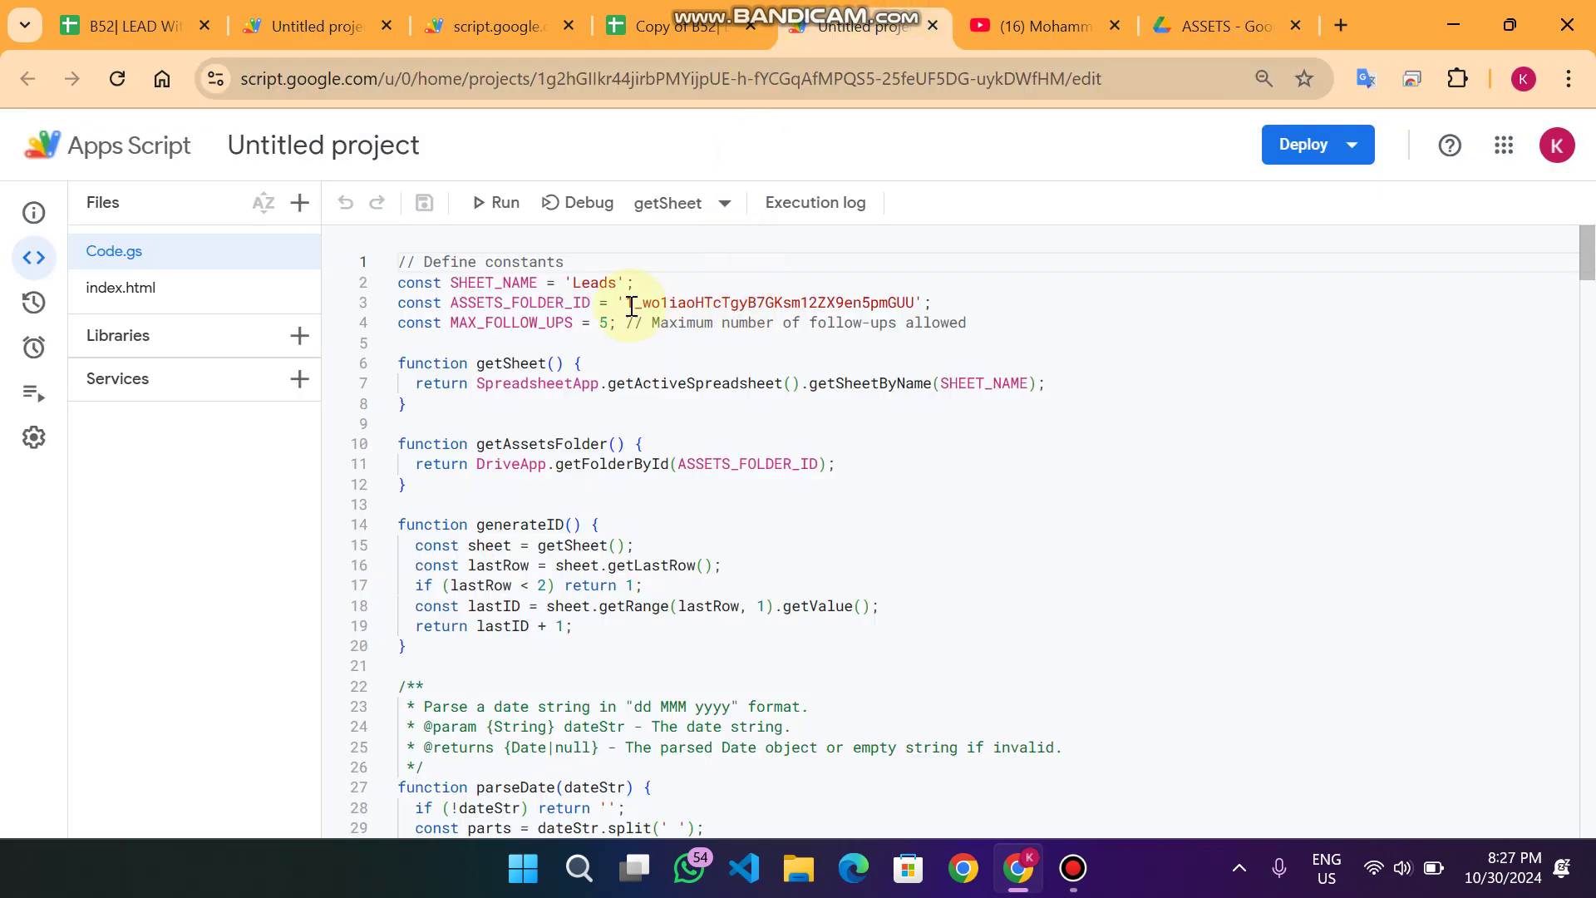
- Confirm the ASSETS folder ID in ASSETS_FOLDER_ID on line 3 of Code.gs, then begin a deployment
drag(625, 302, 918, 360)
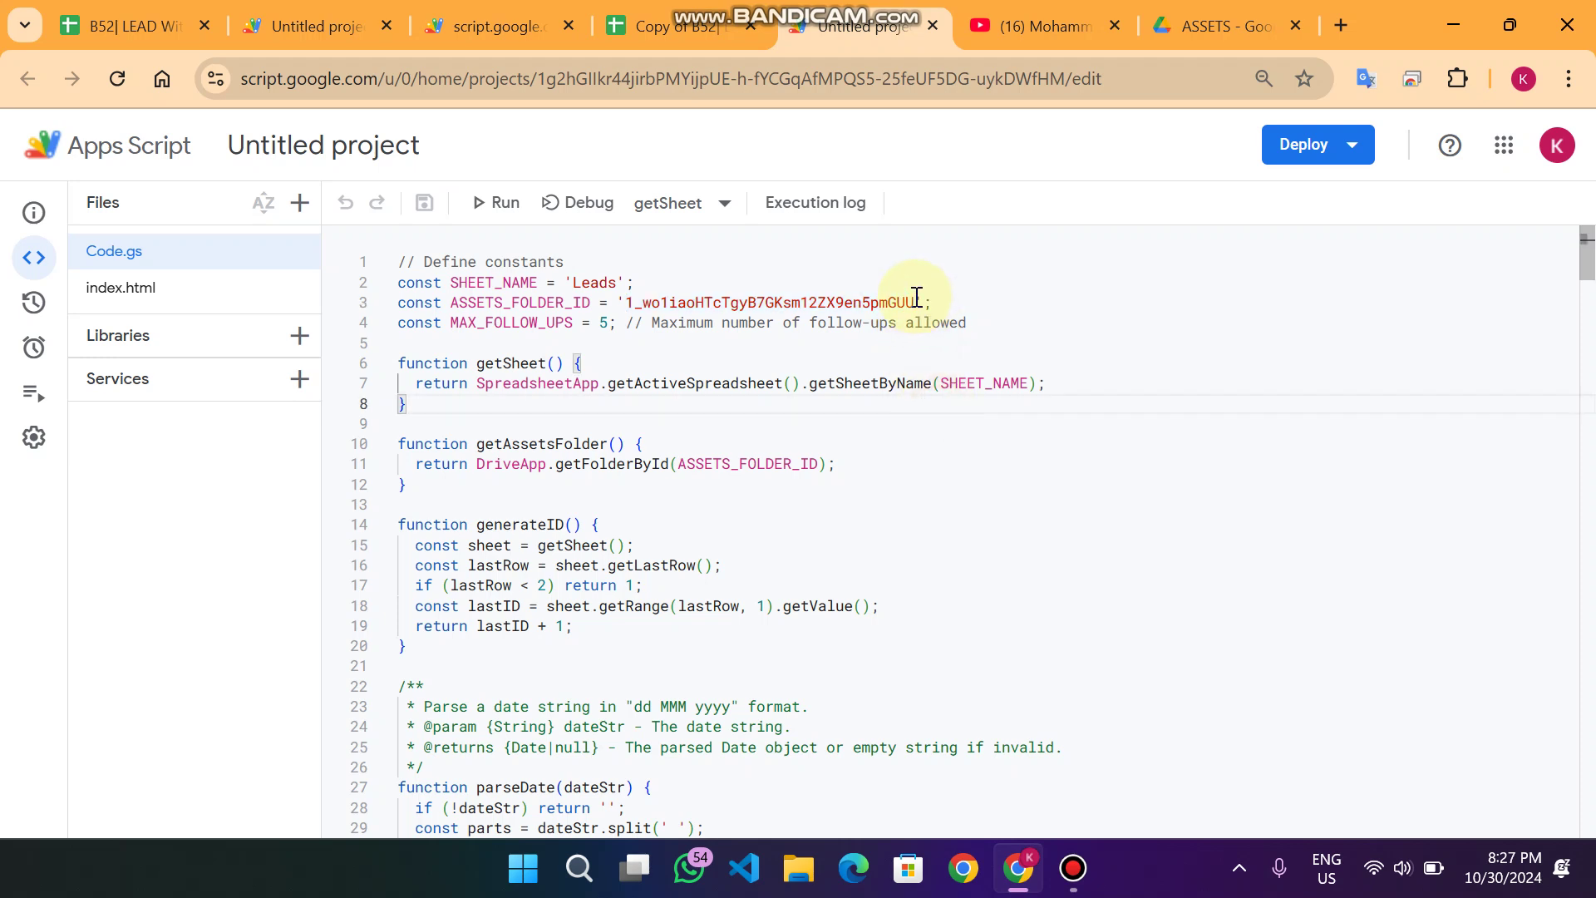
drag(919, 302, 625, 301)
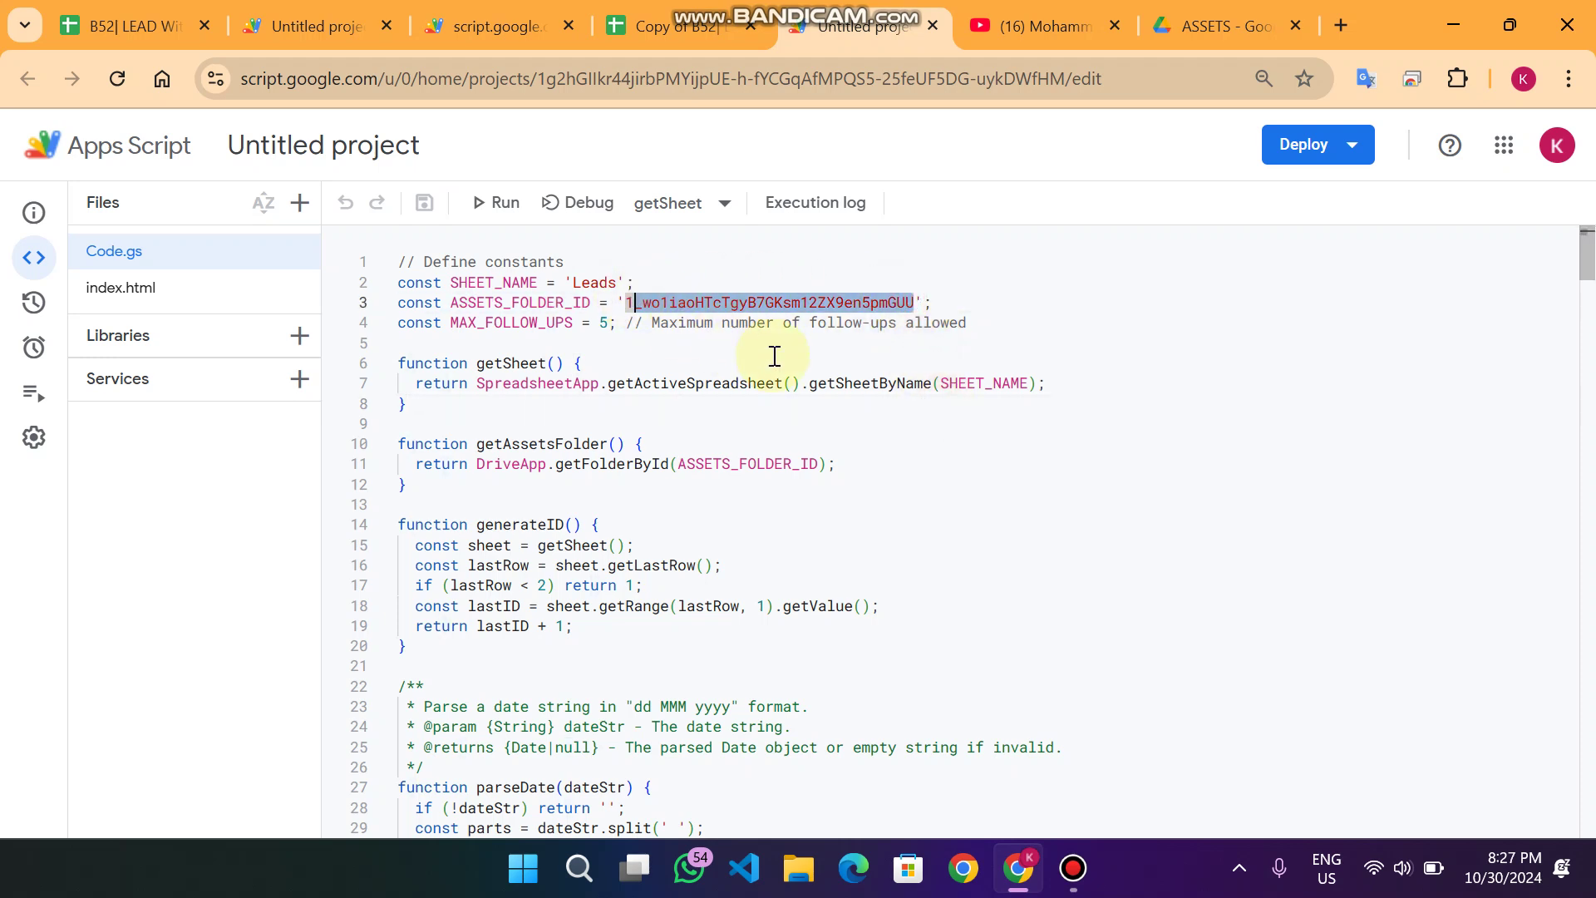
click(1303, 166)
- Create a new Web app deployment with Who has access set to Anyone and deploy it
click(1371, 197)
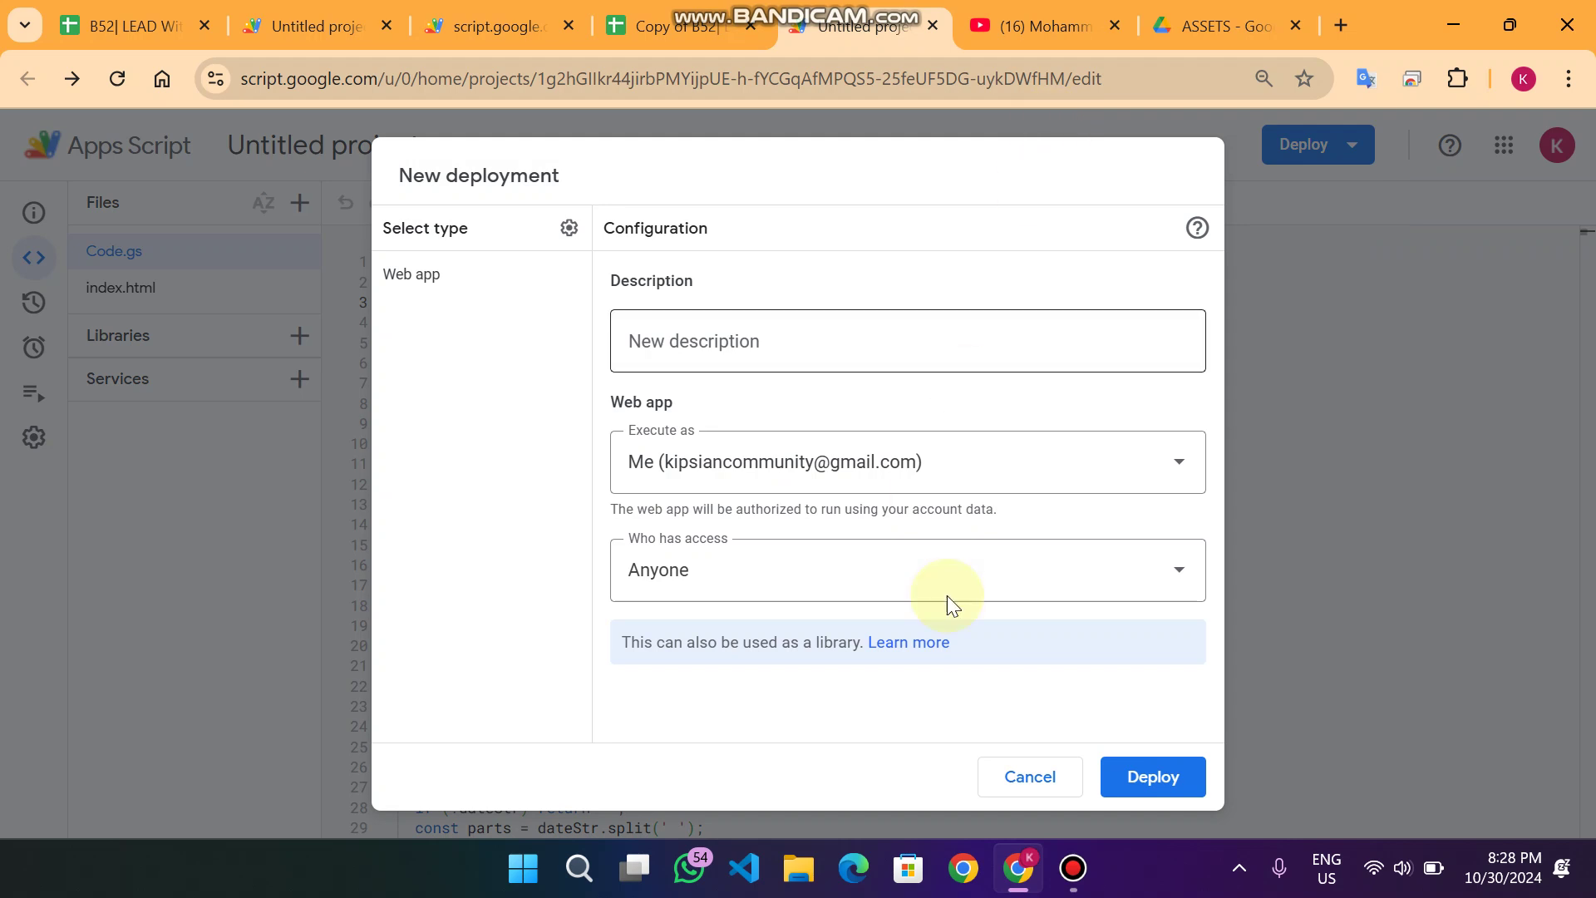
click(759, 585)
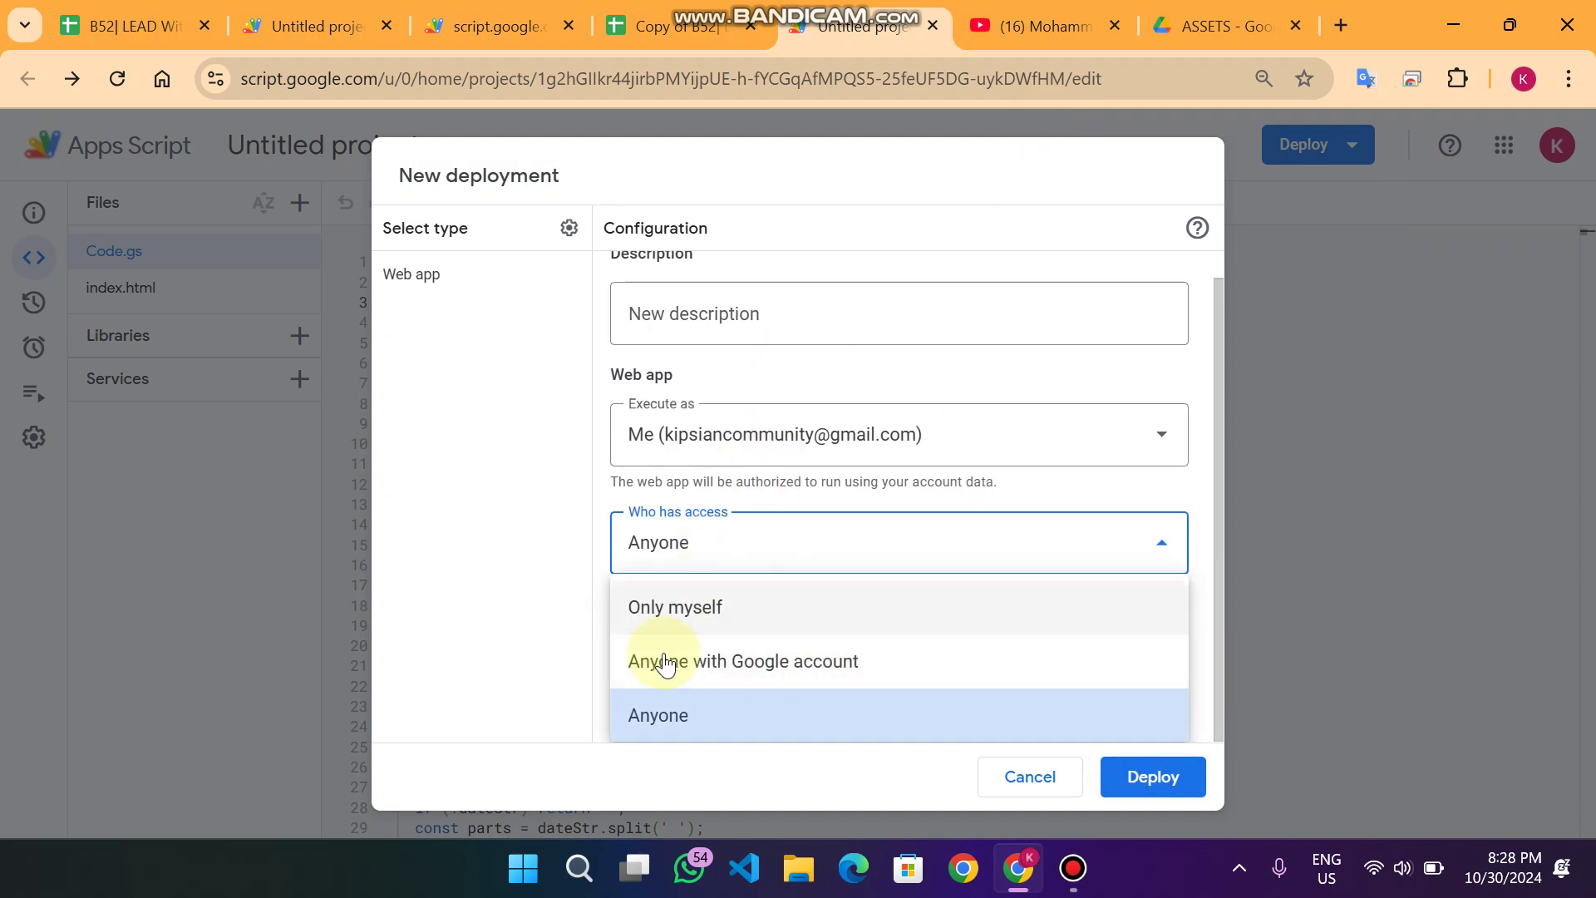
click(759, 551)
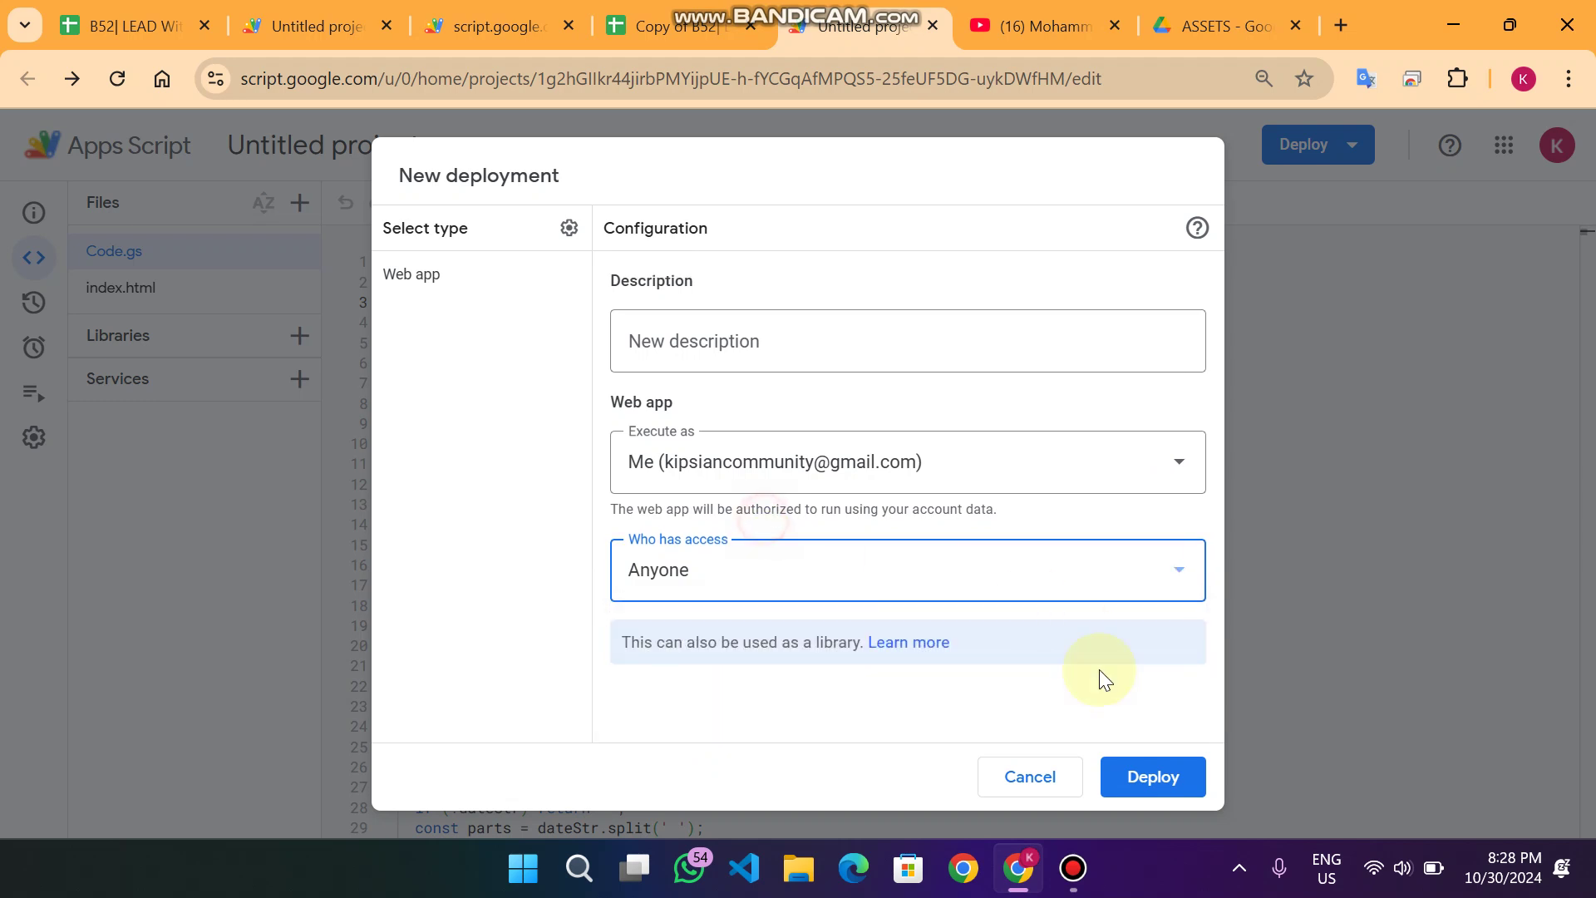
click(1187, 786)
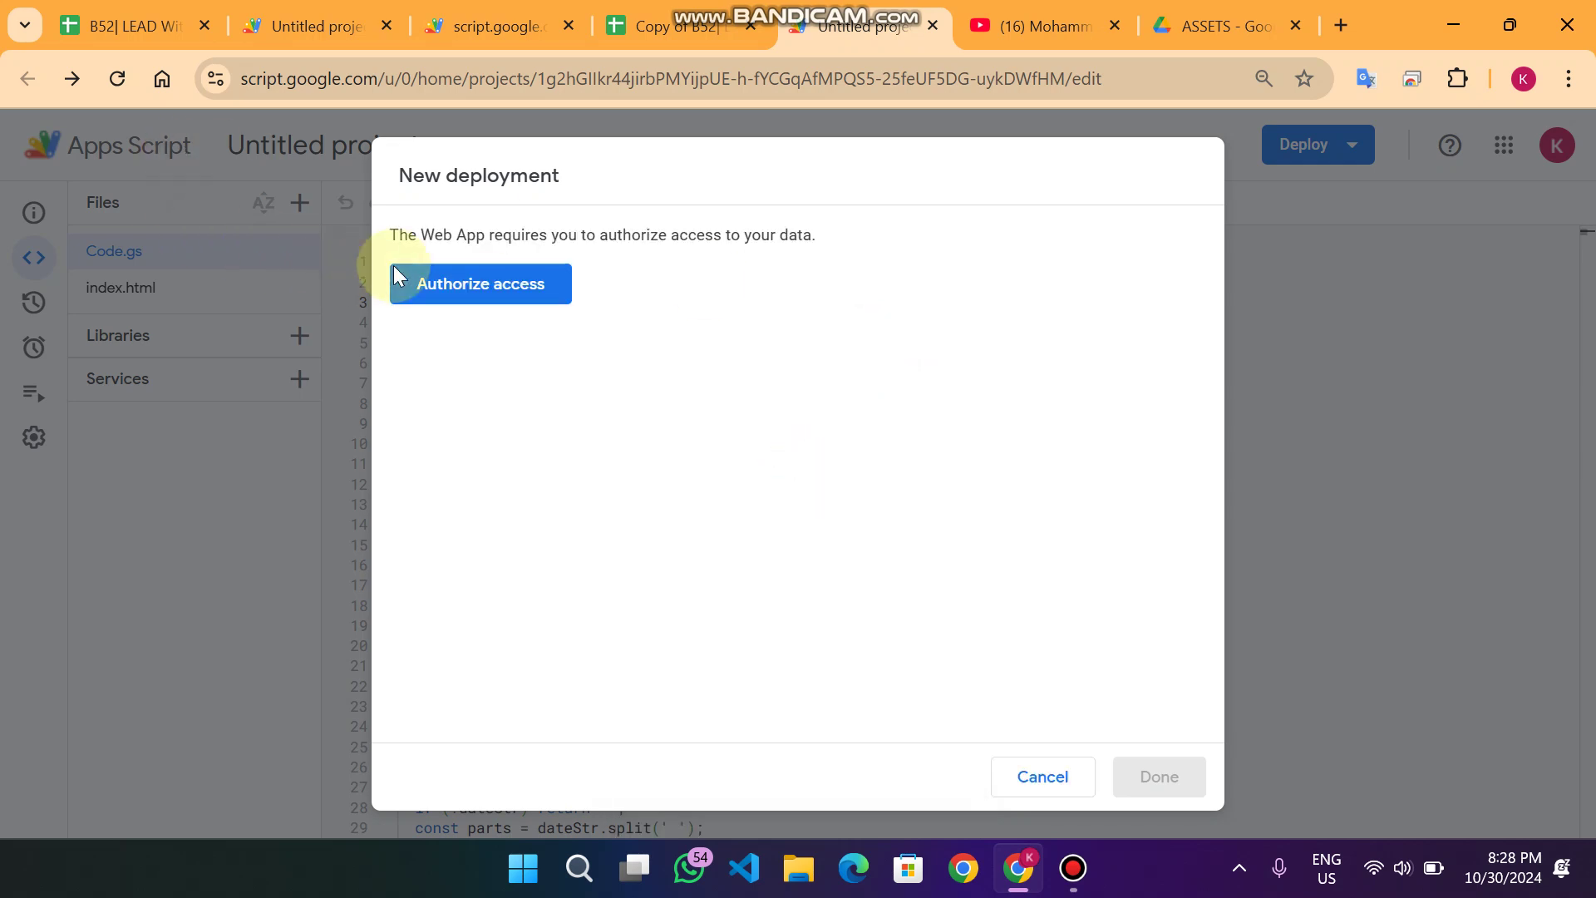
- Authorize the unverified project's Drive and Sheets access, then open the deployed web app URL
click(450, 300)
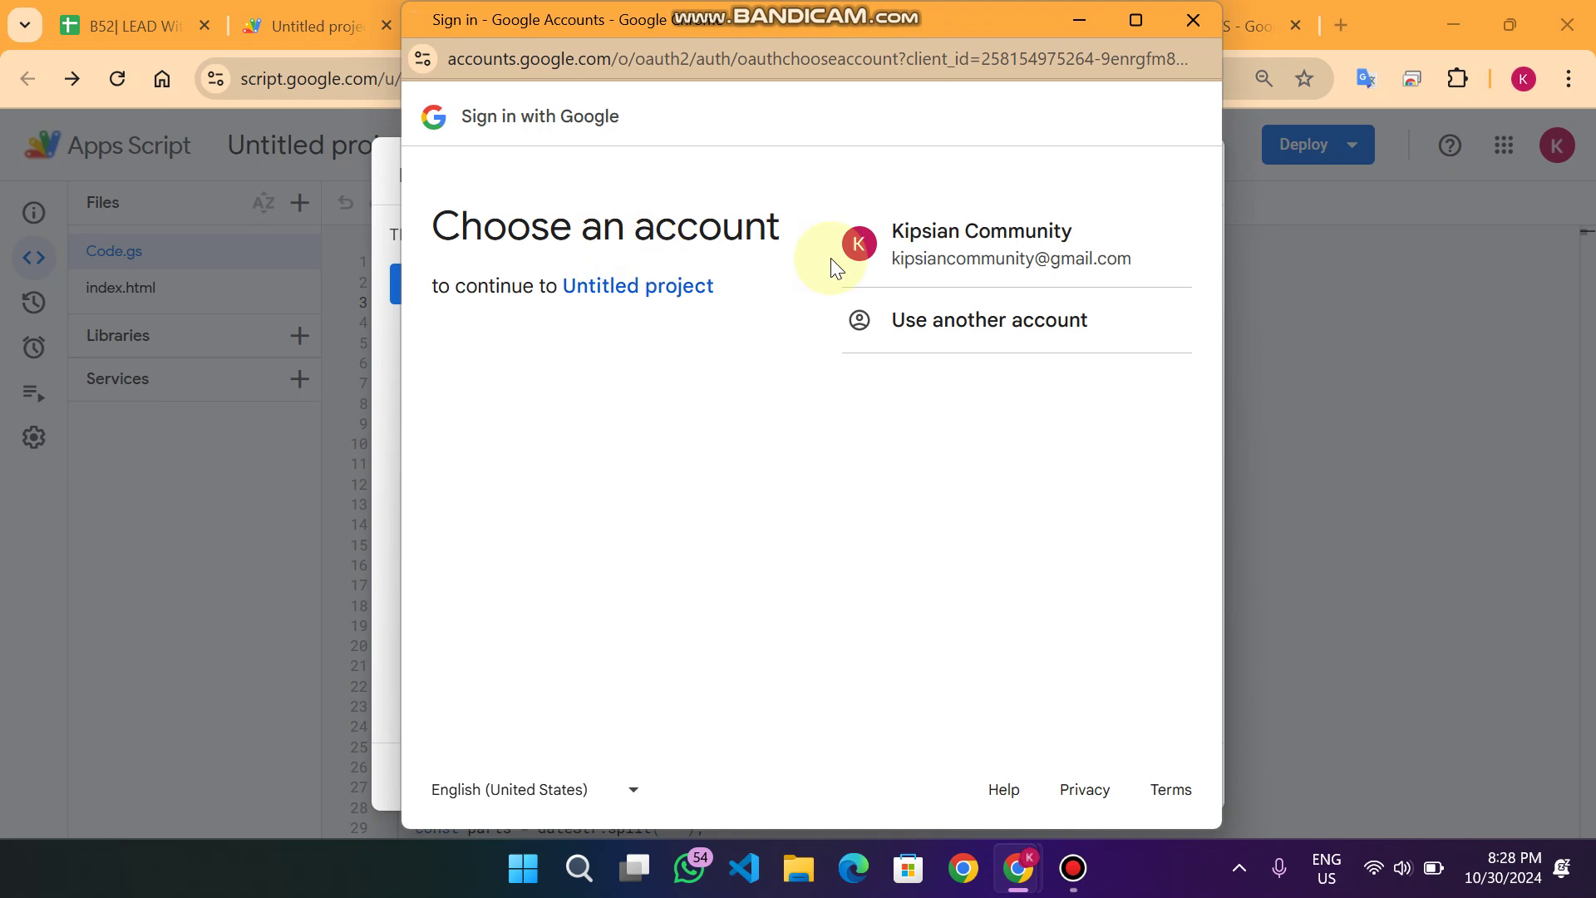
click(981, 256)
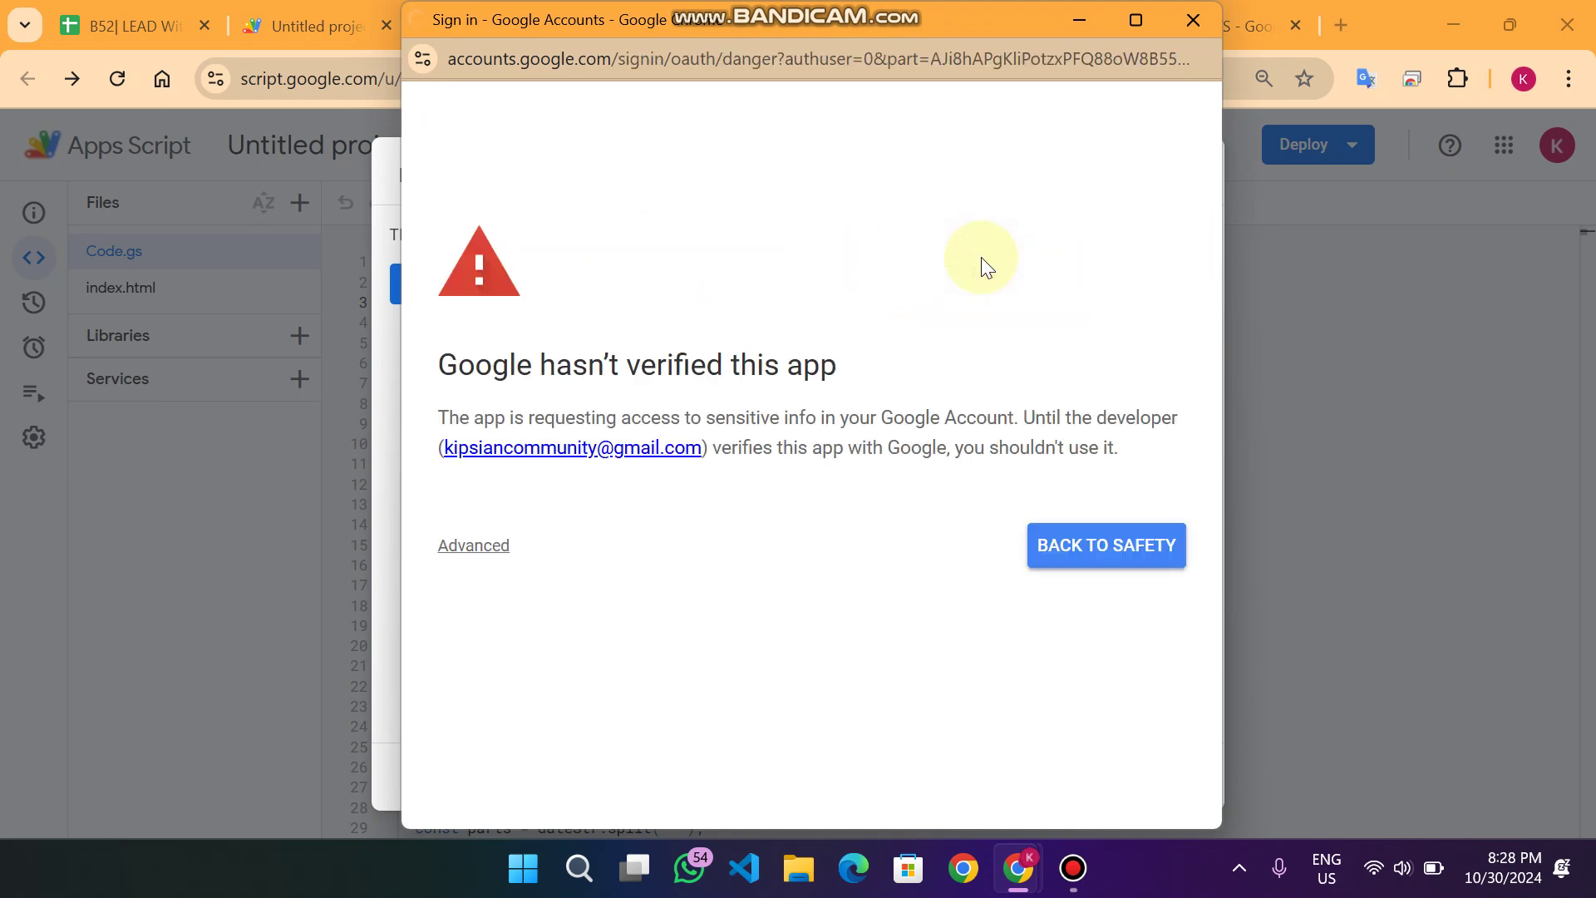
click(474, 545)
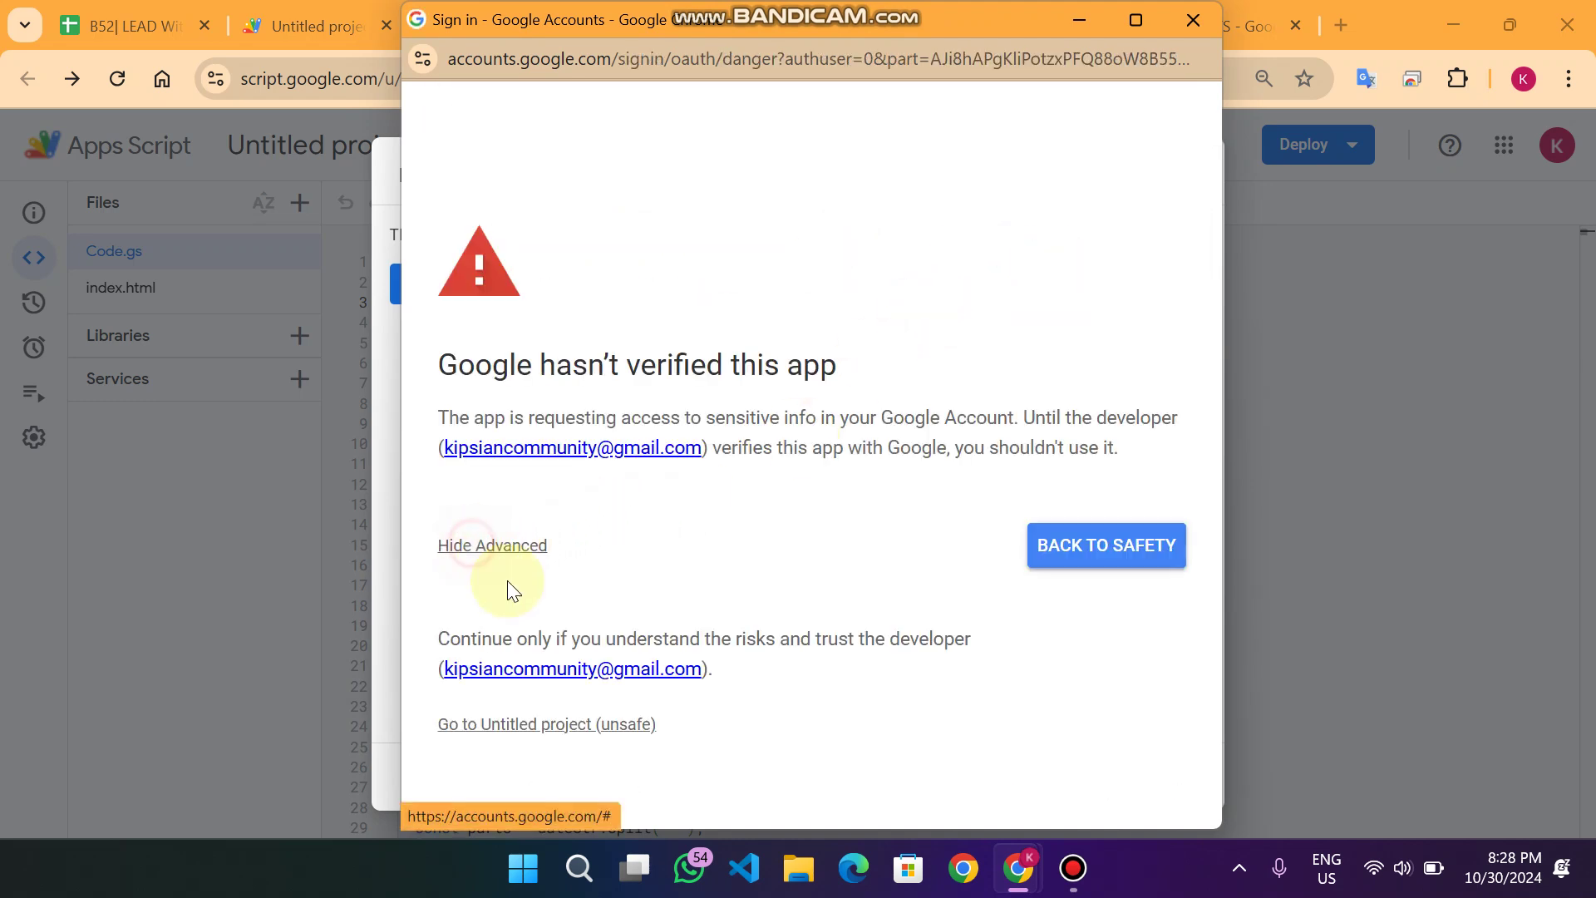
click(530, 723)
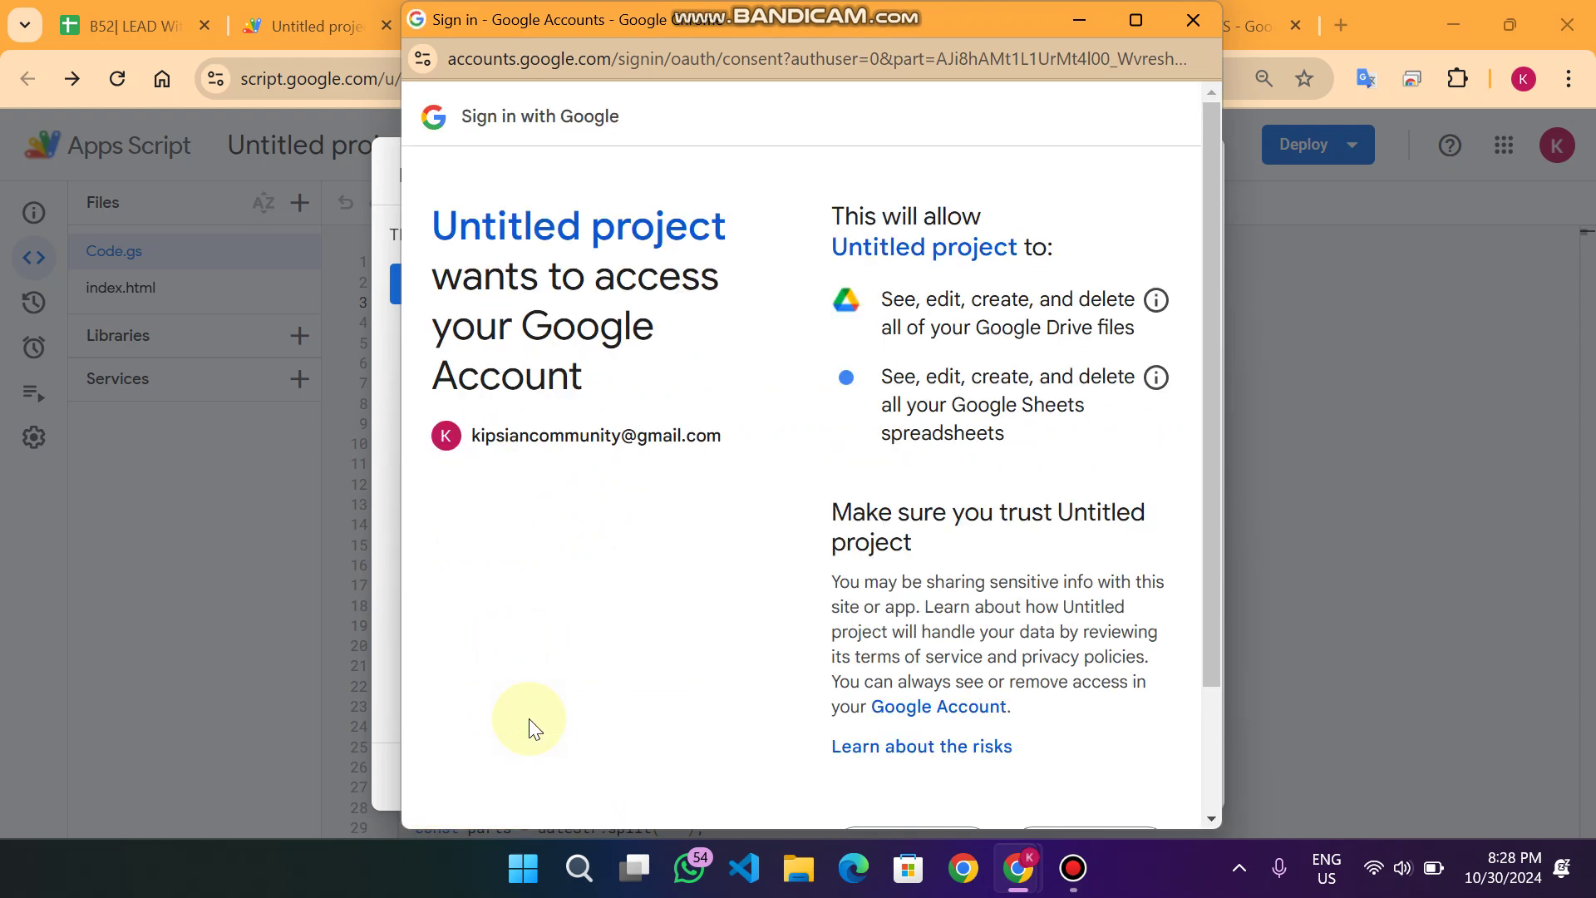
scroll(689, 599, down, 3)
click(1089, 694)
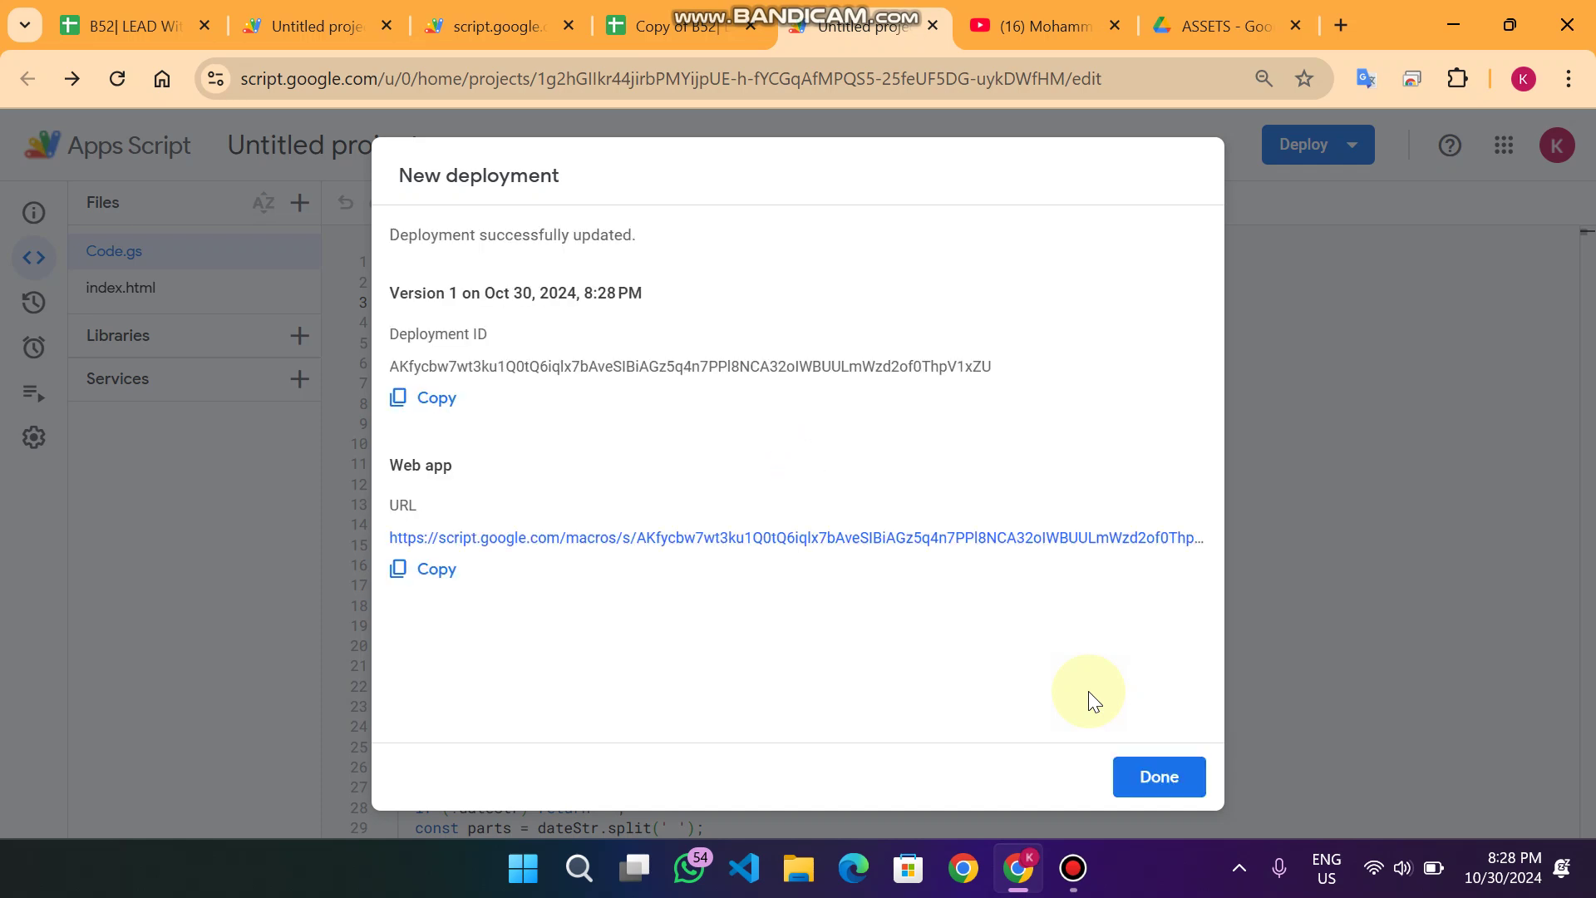
click(760, 536)
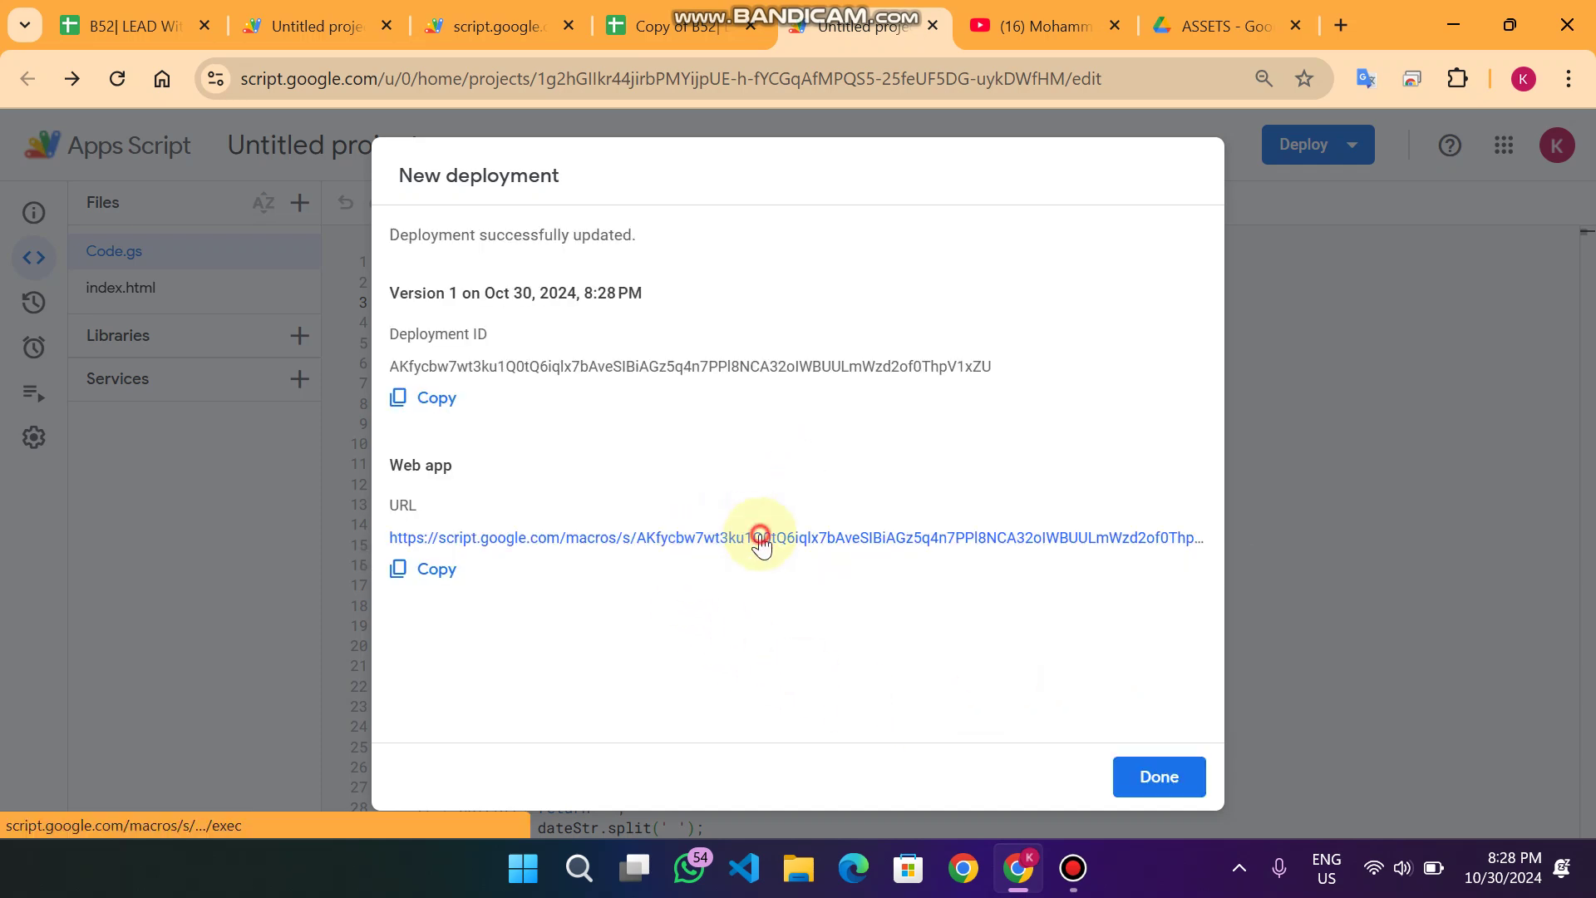